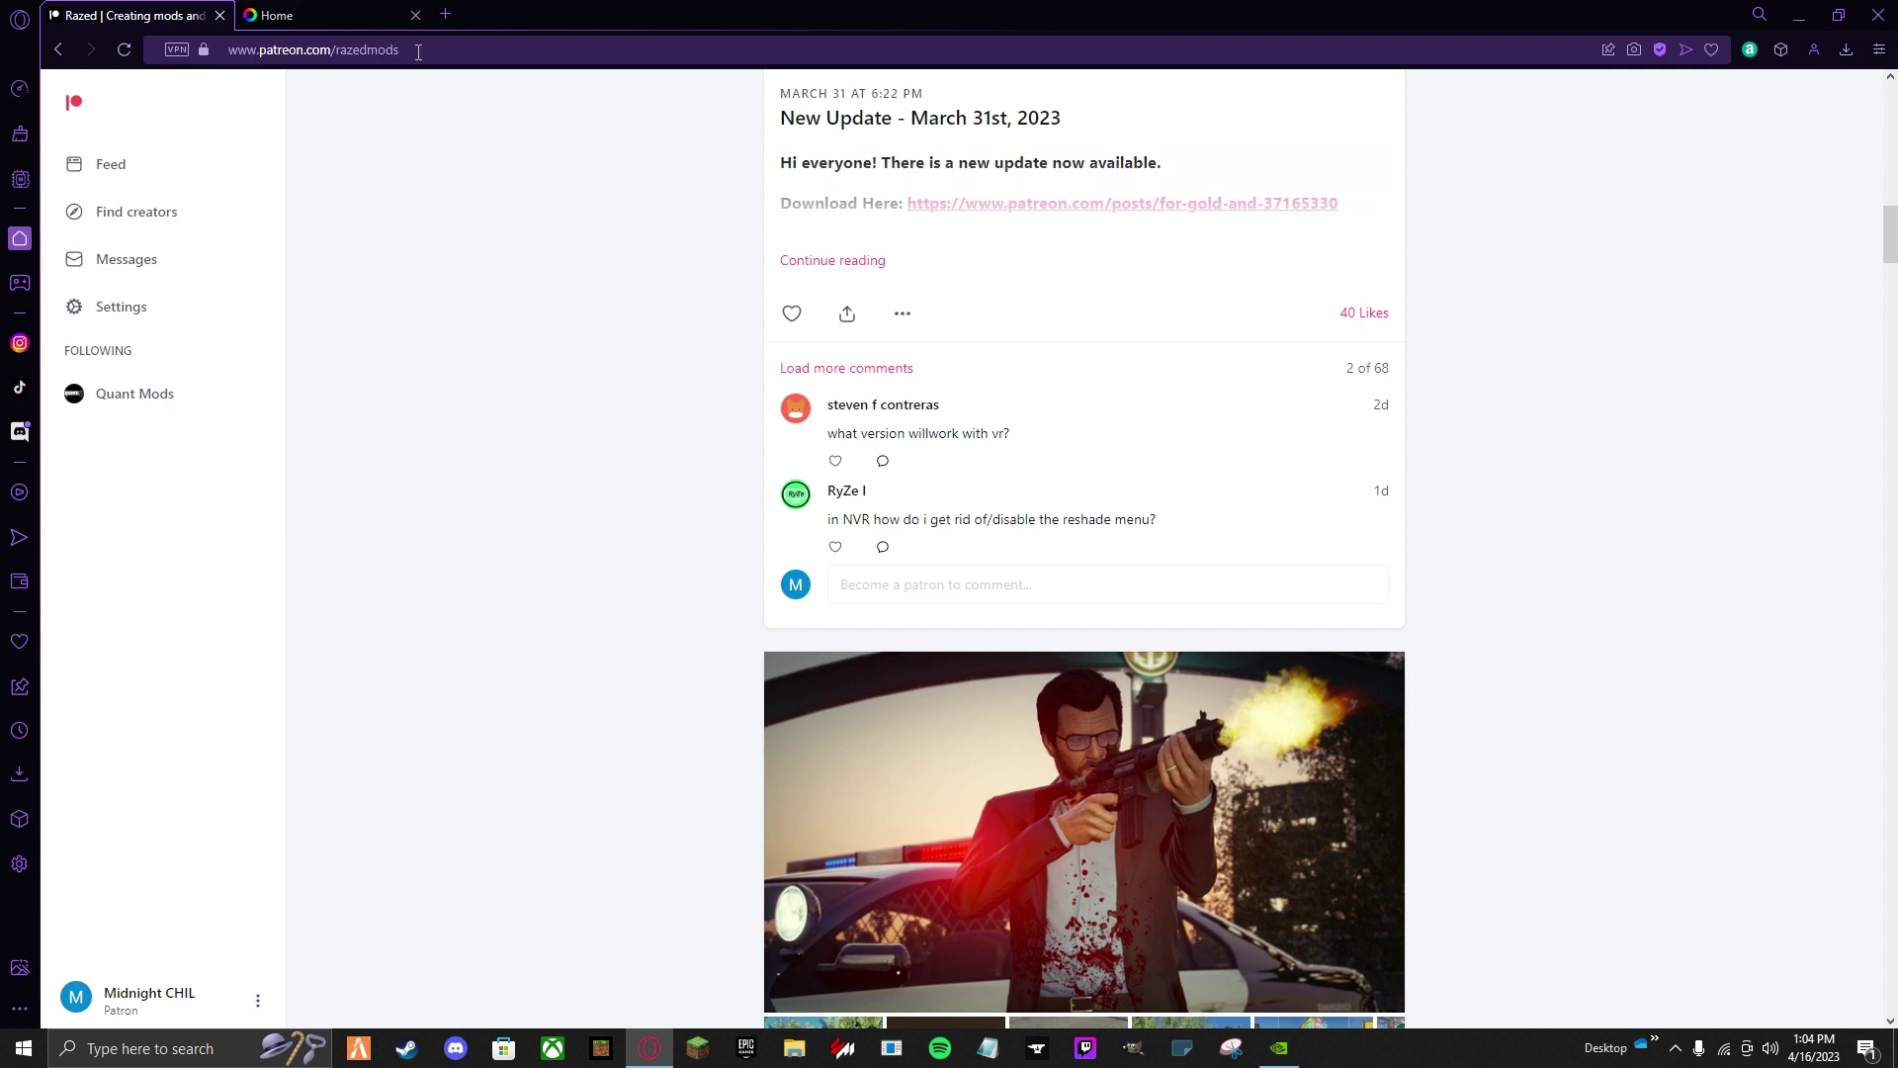
Look over the razedmods Patreon page around the New Update - March 31st, 2023 post.
drag(418, 51, 270, 51)
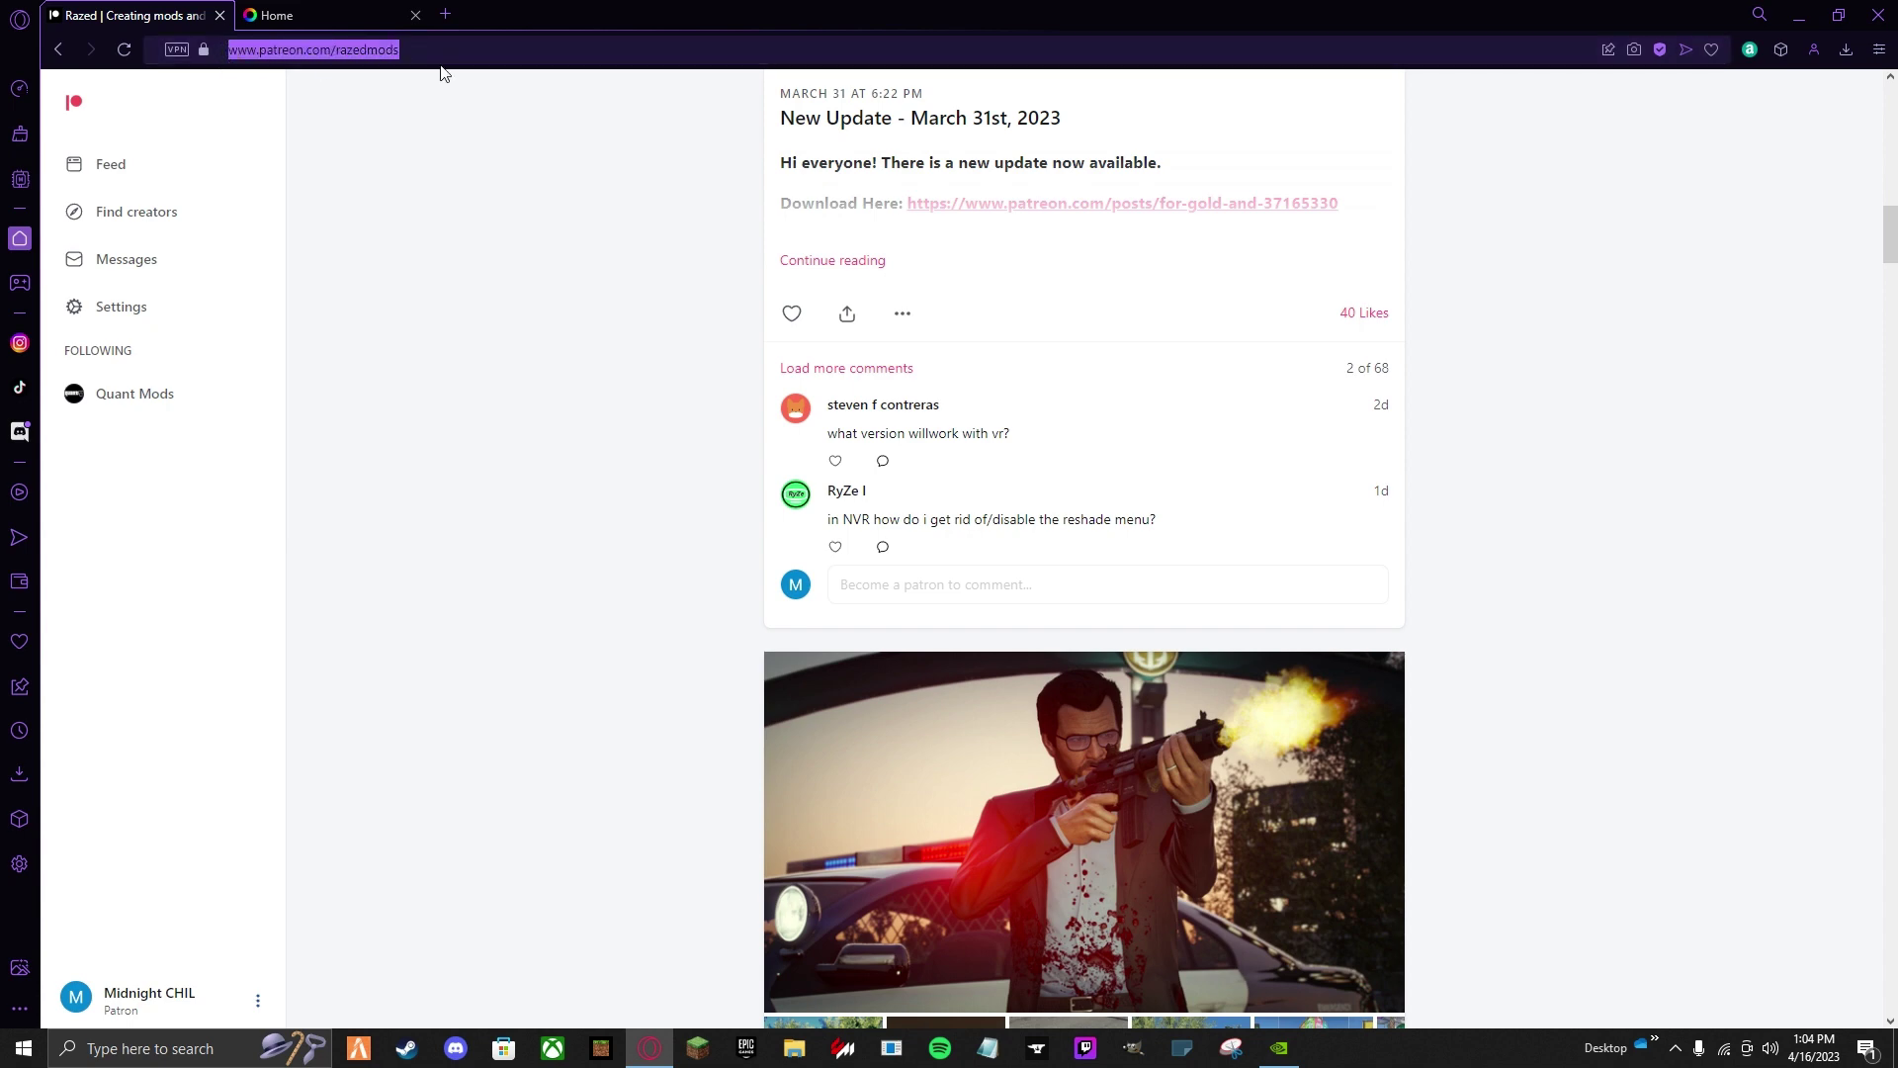
click(625, 487)
scroll(627, 483, up, 10)
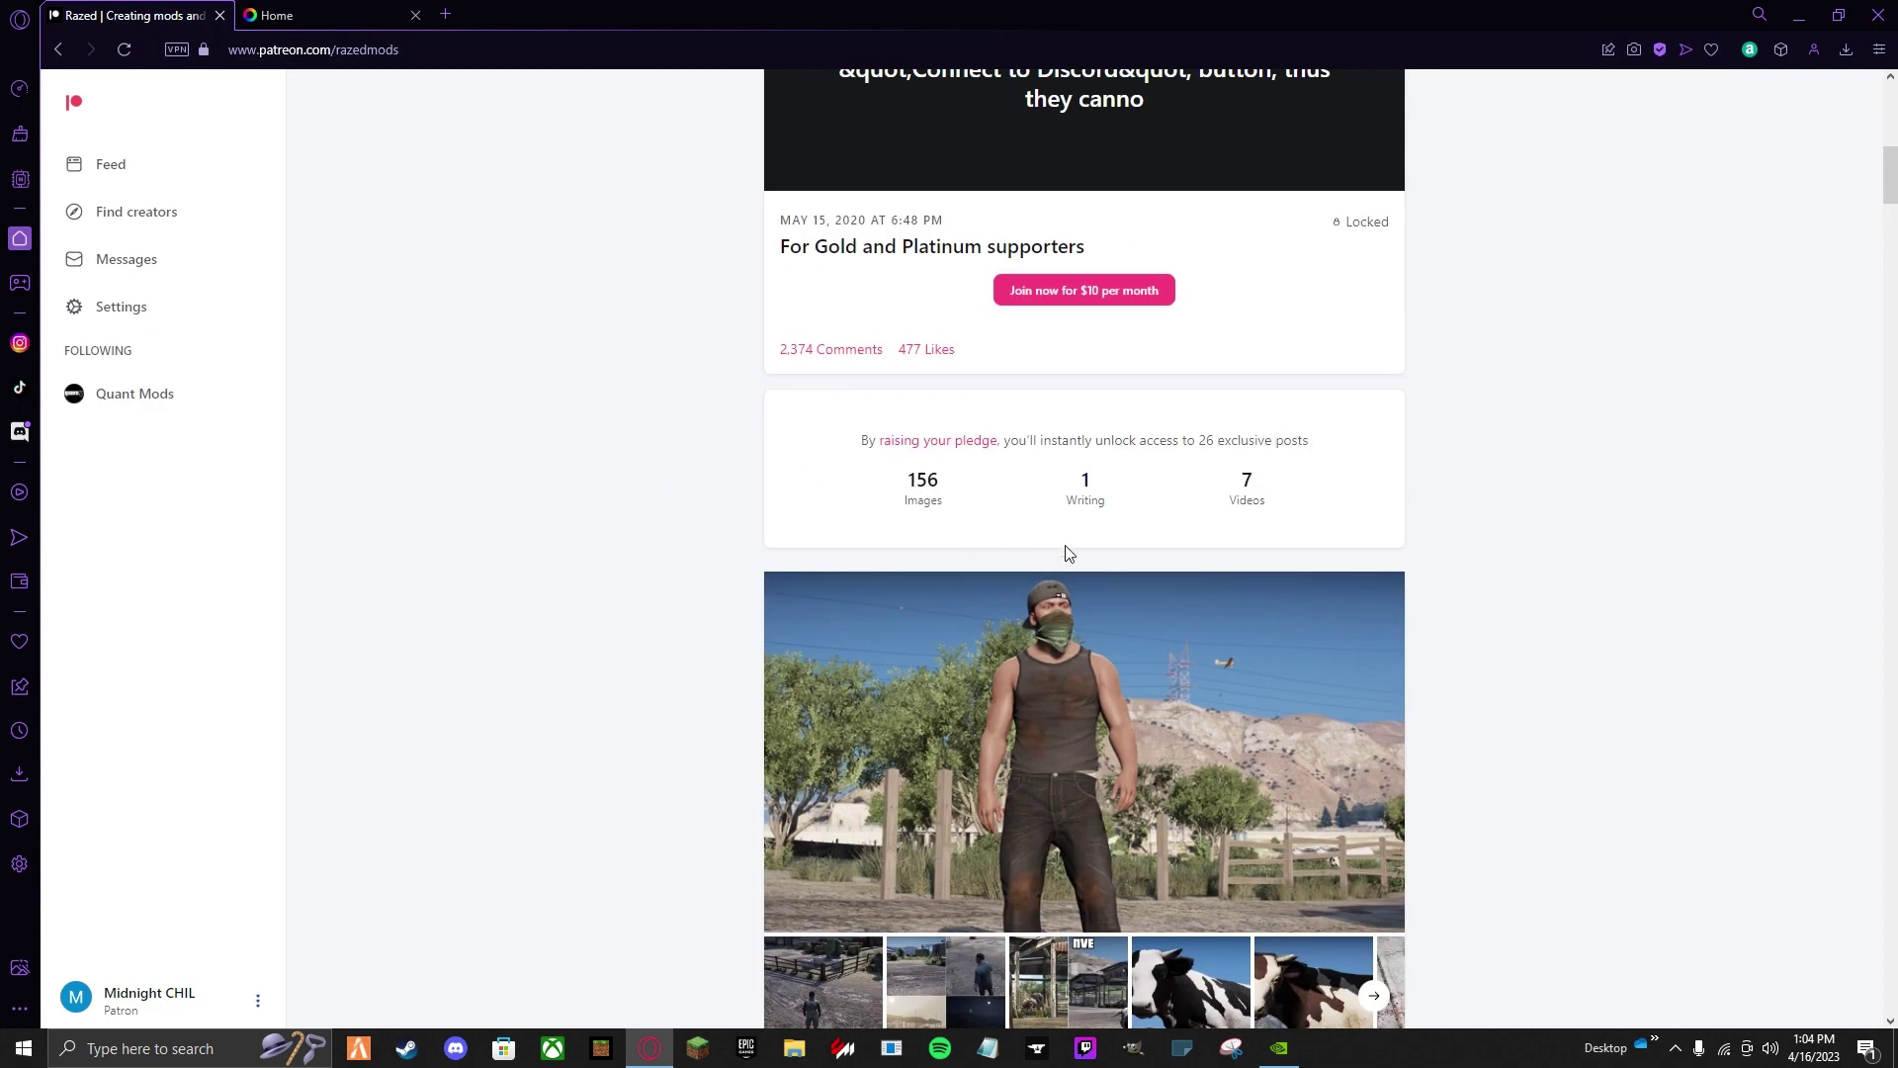
scroll(1068, 553, down, 1)
scroll(1086, 312, up, 1)
scroll(1086, 312, down, 3)
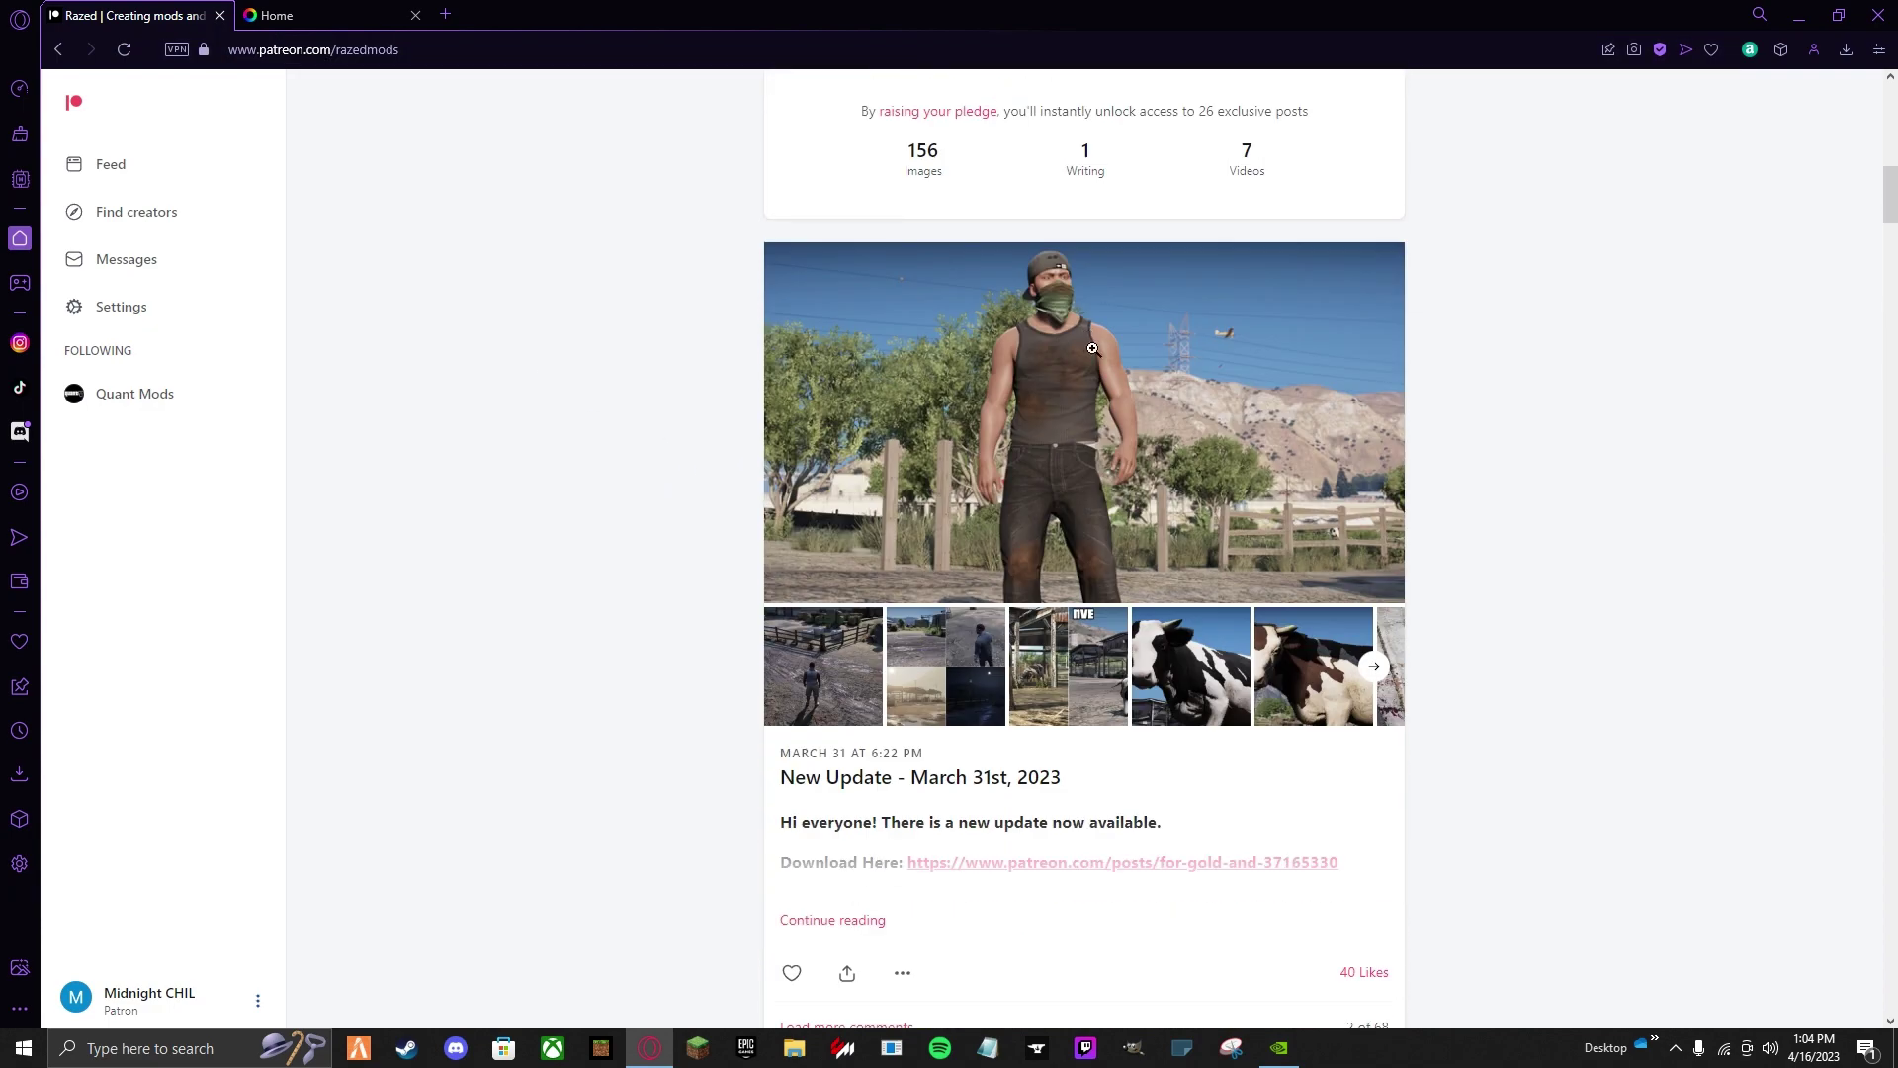
scroll(998, 553, up, 3)
scroll(914, 800, down, 3)
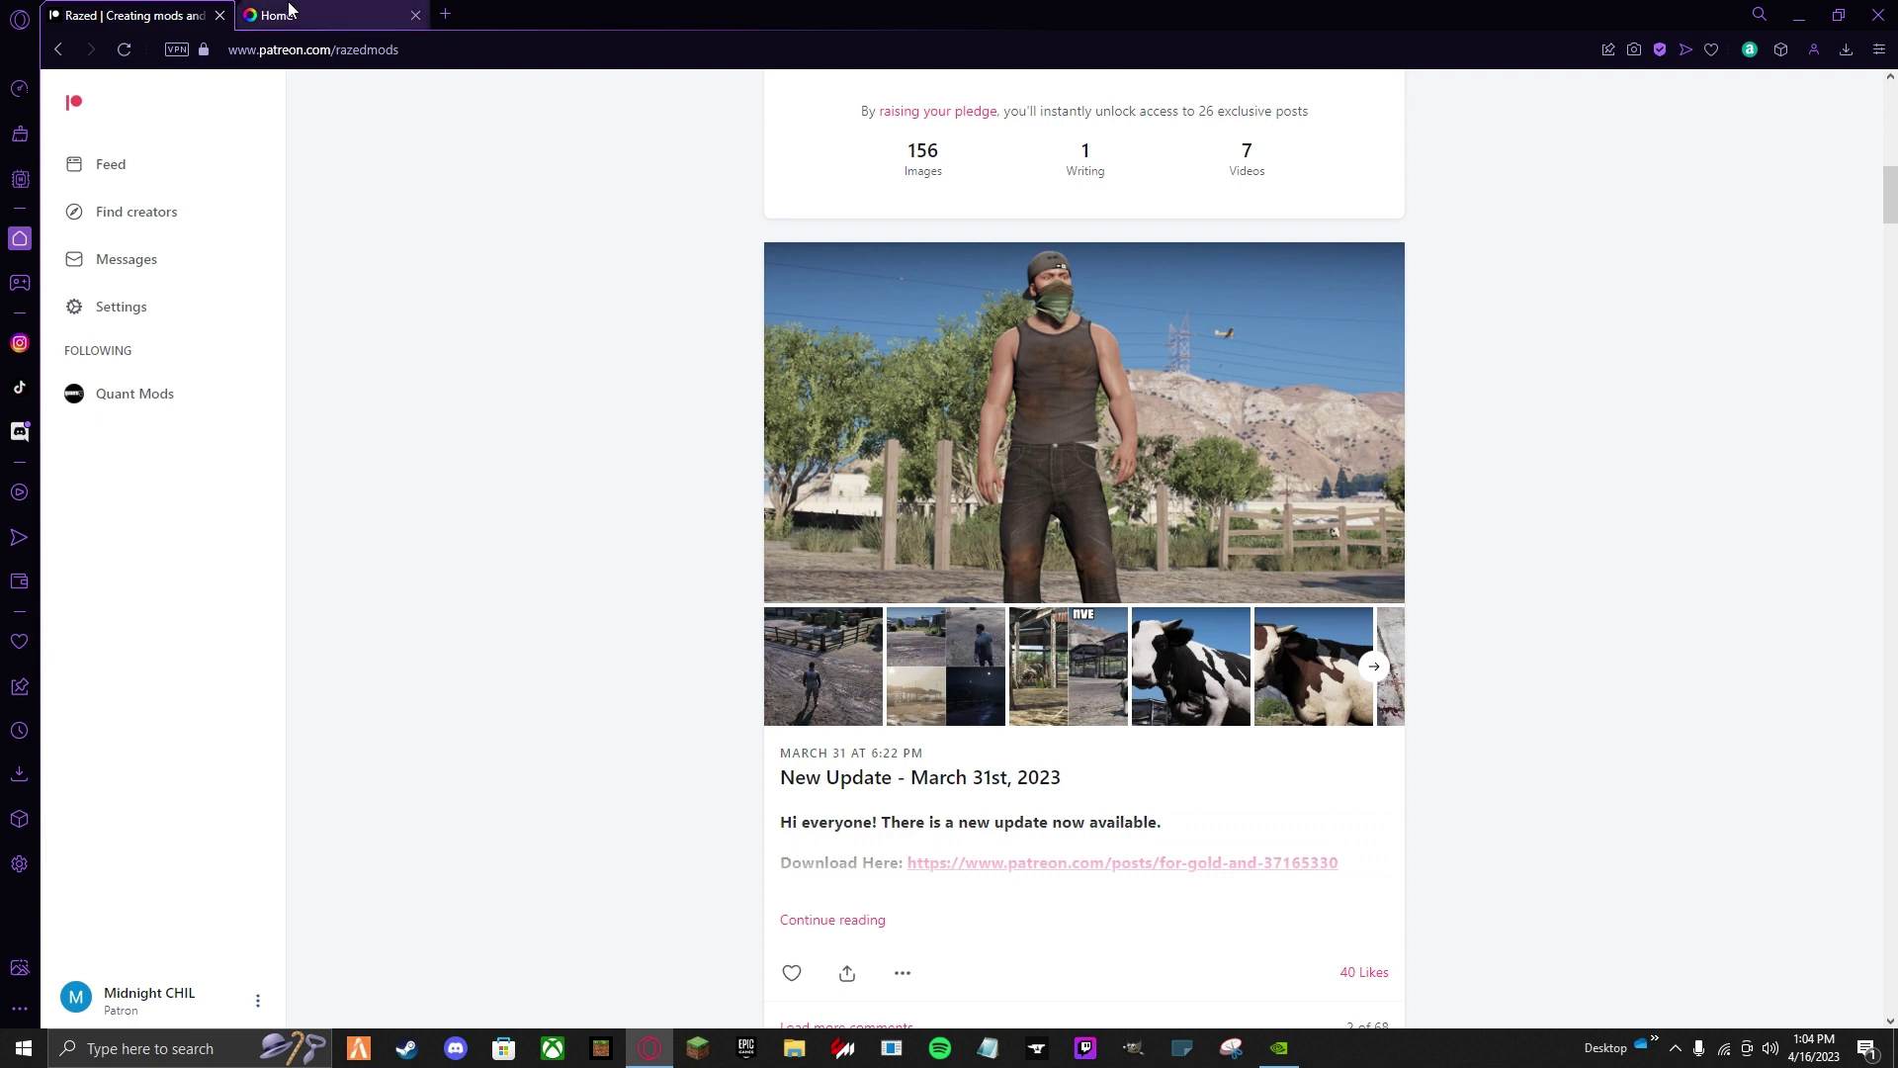
Download ReShade 5.8.0 without full add-on support from reshade.me and save ReShade_Setup_5.8.0.exe in the FiveM Mods folder.
click(336, 14)
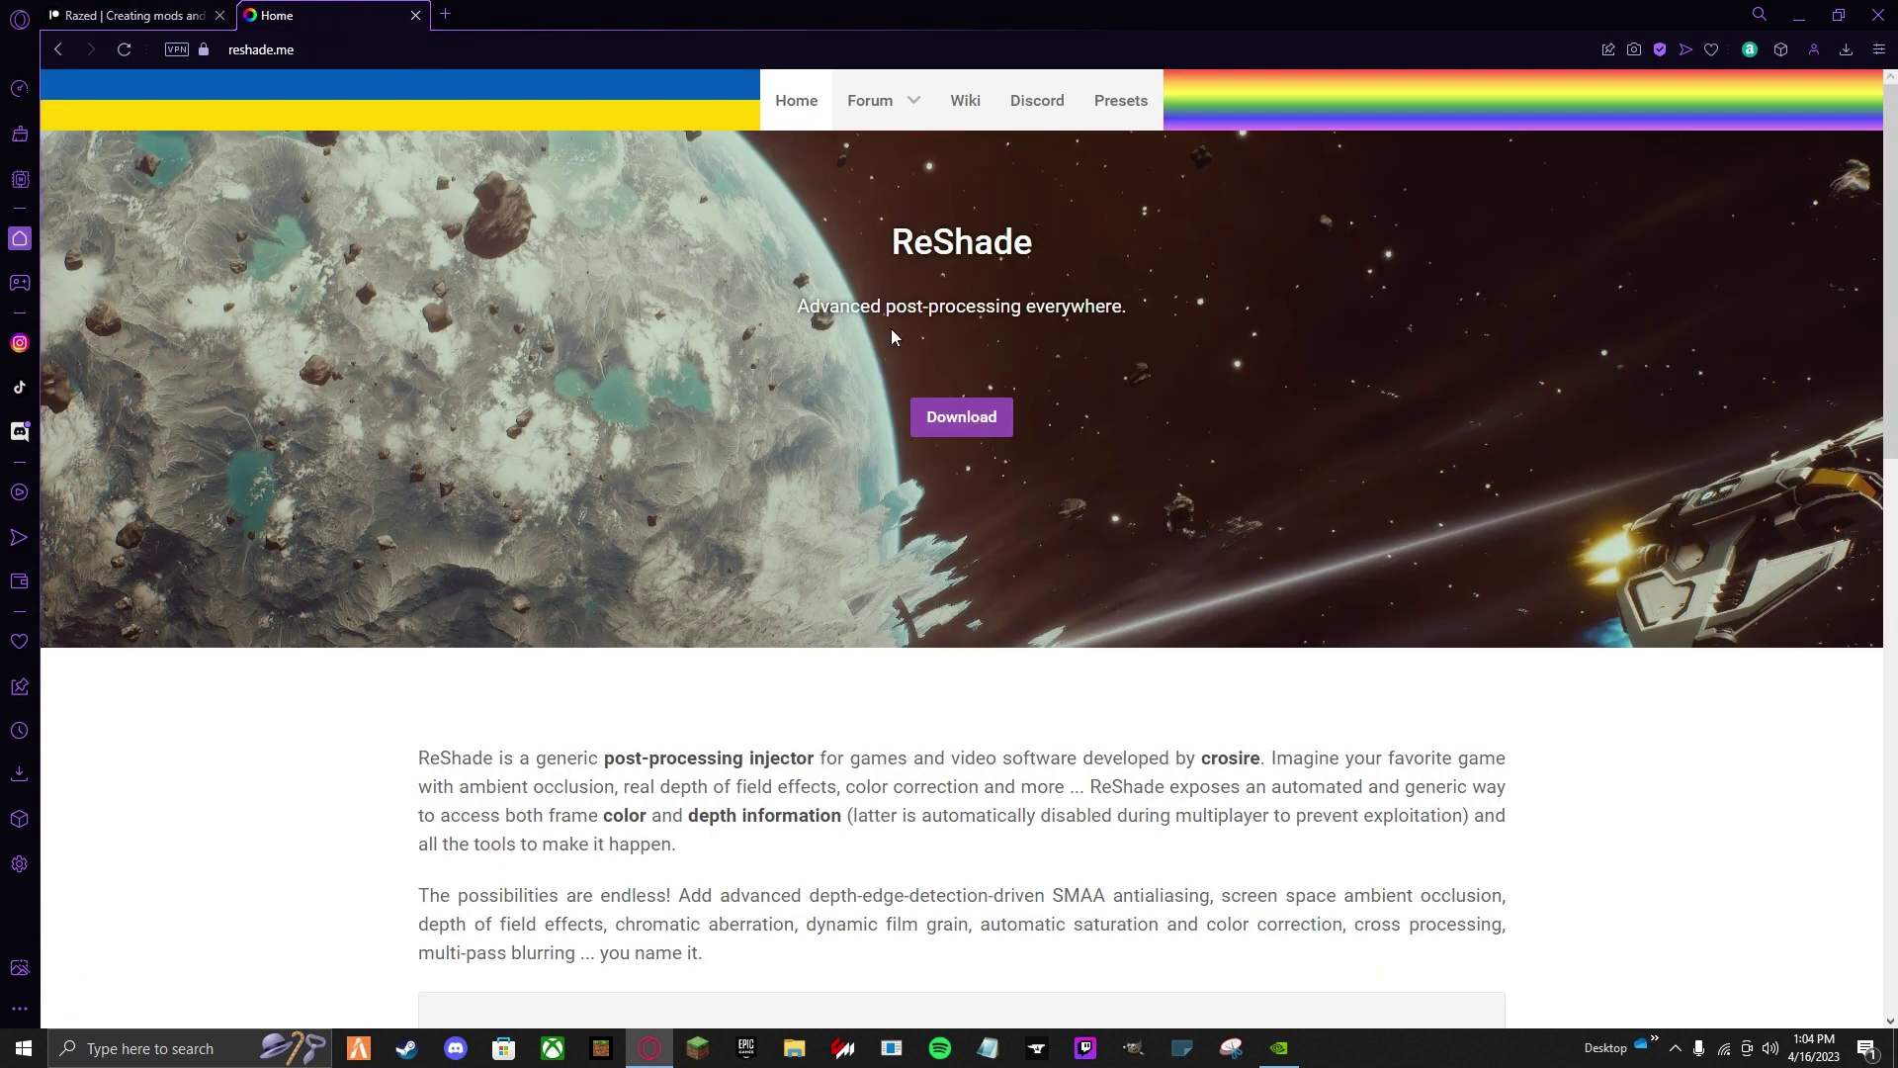
click(945, 427)
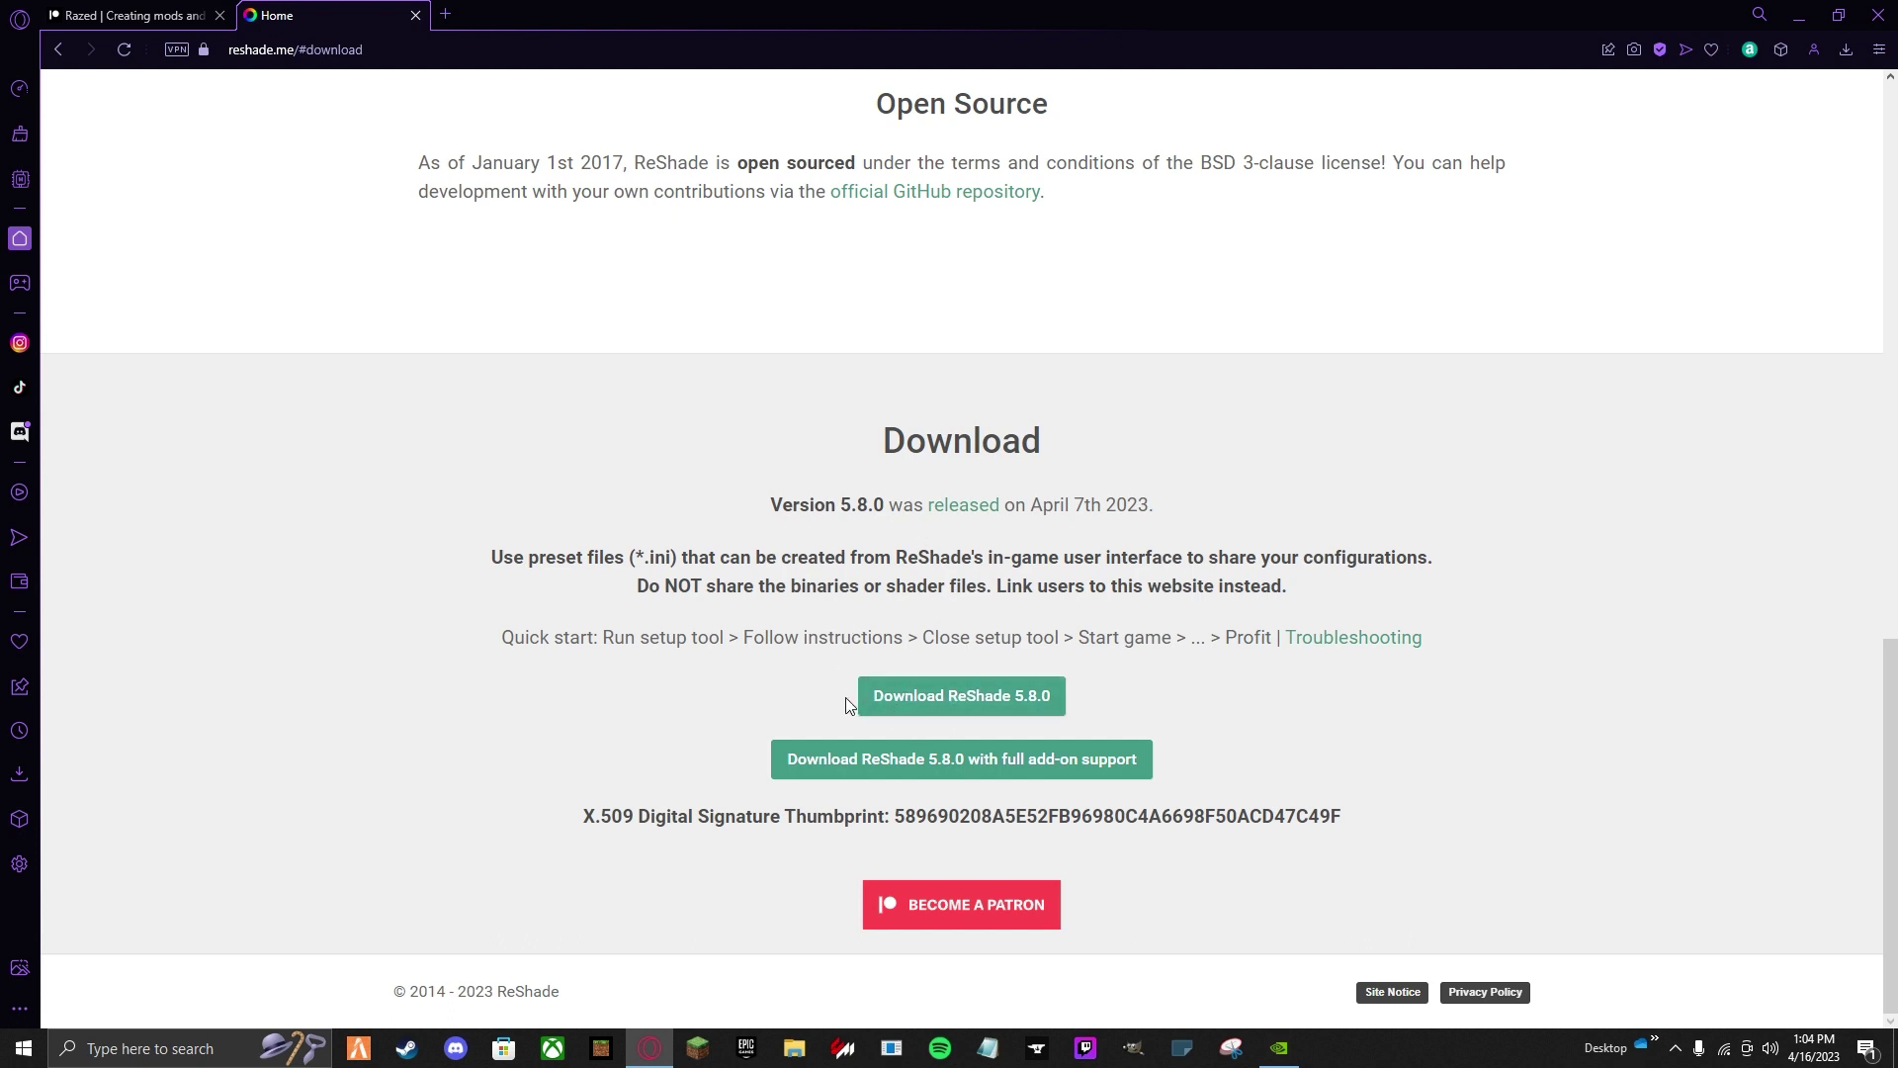
click(945, 708)
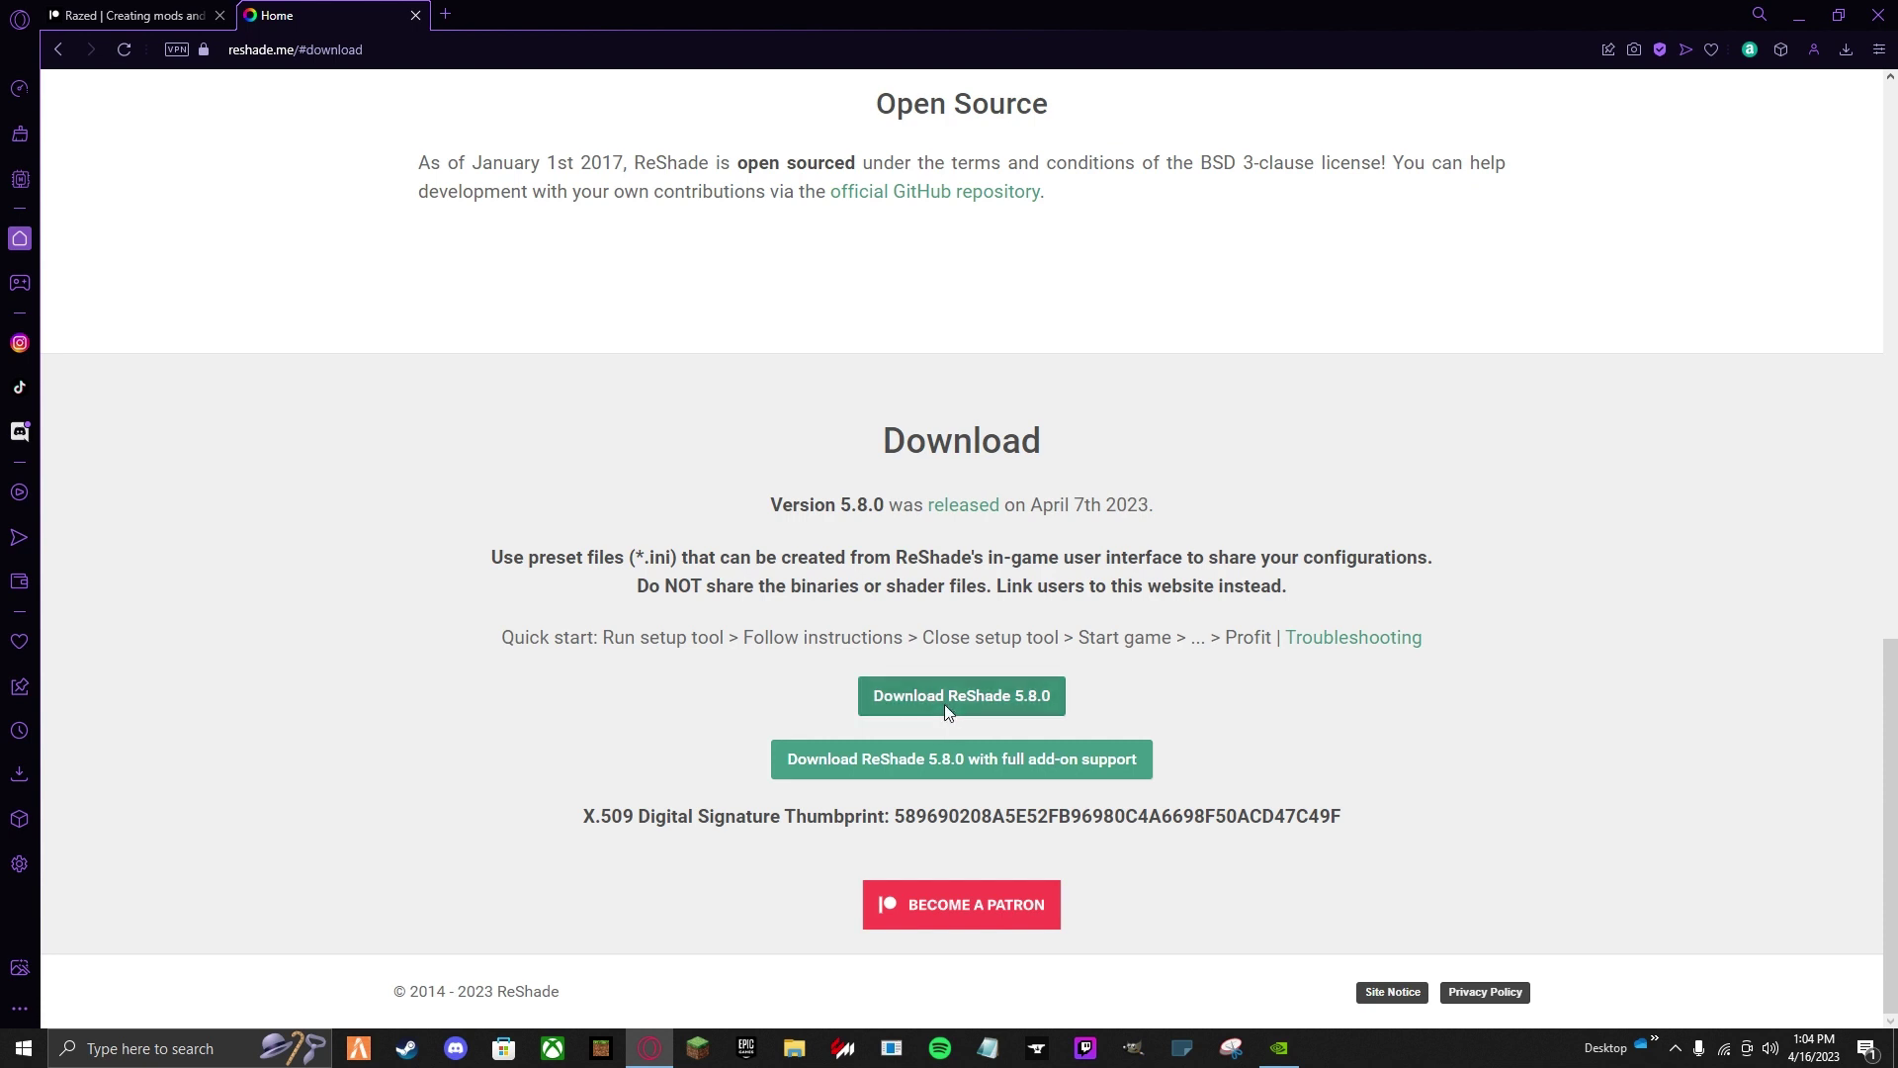
scroll(89, 336, up, 5)
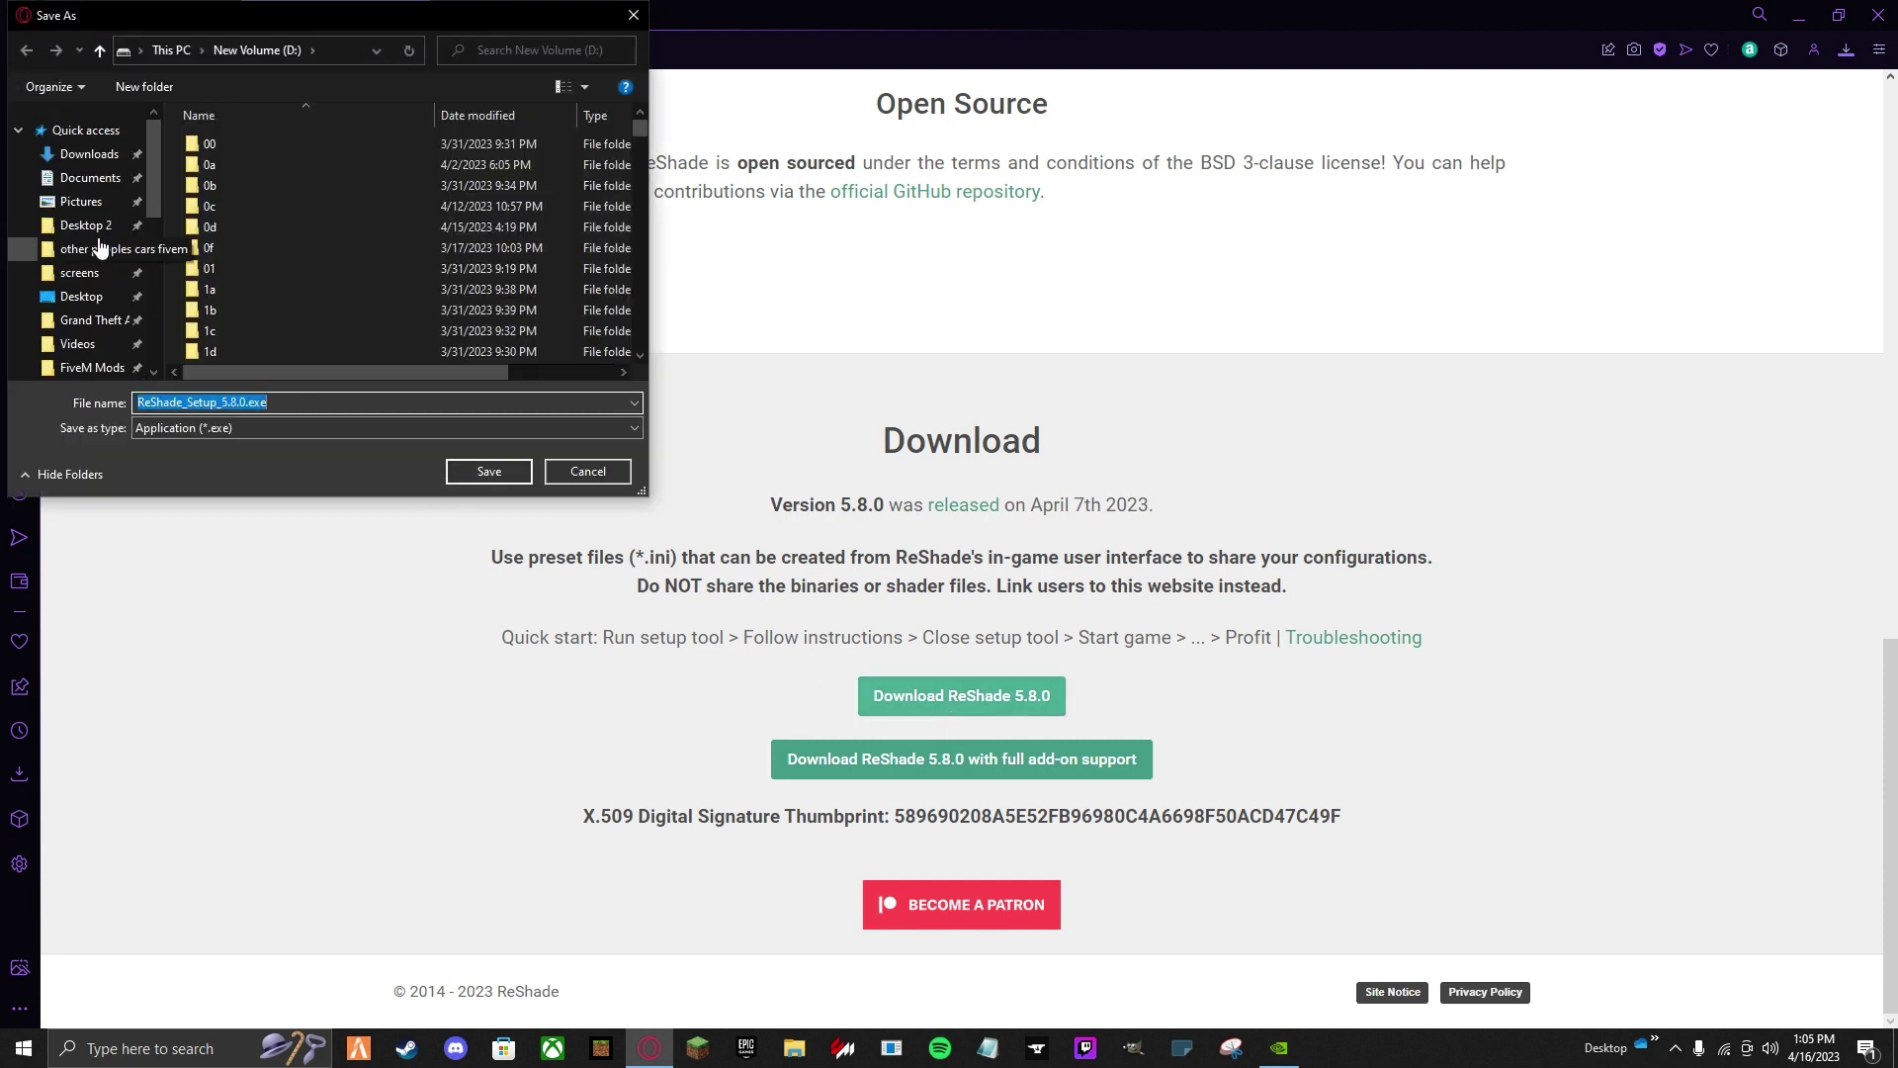
click(89, 366)
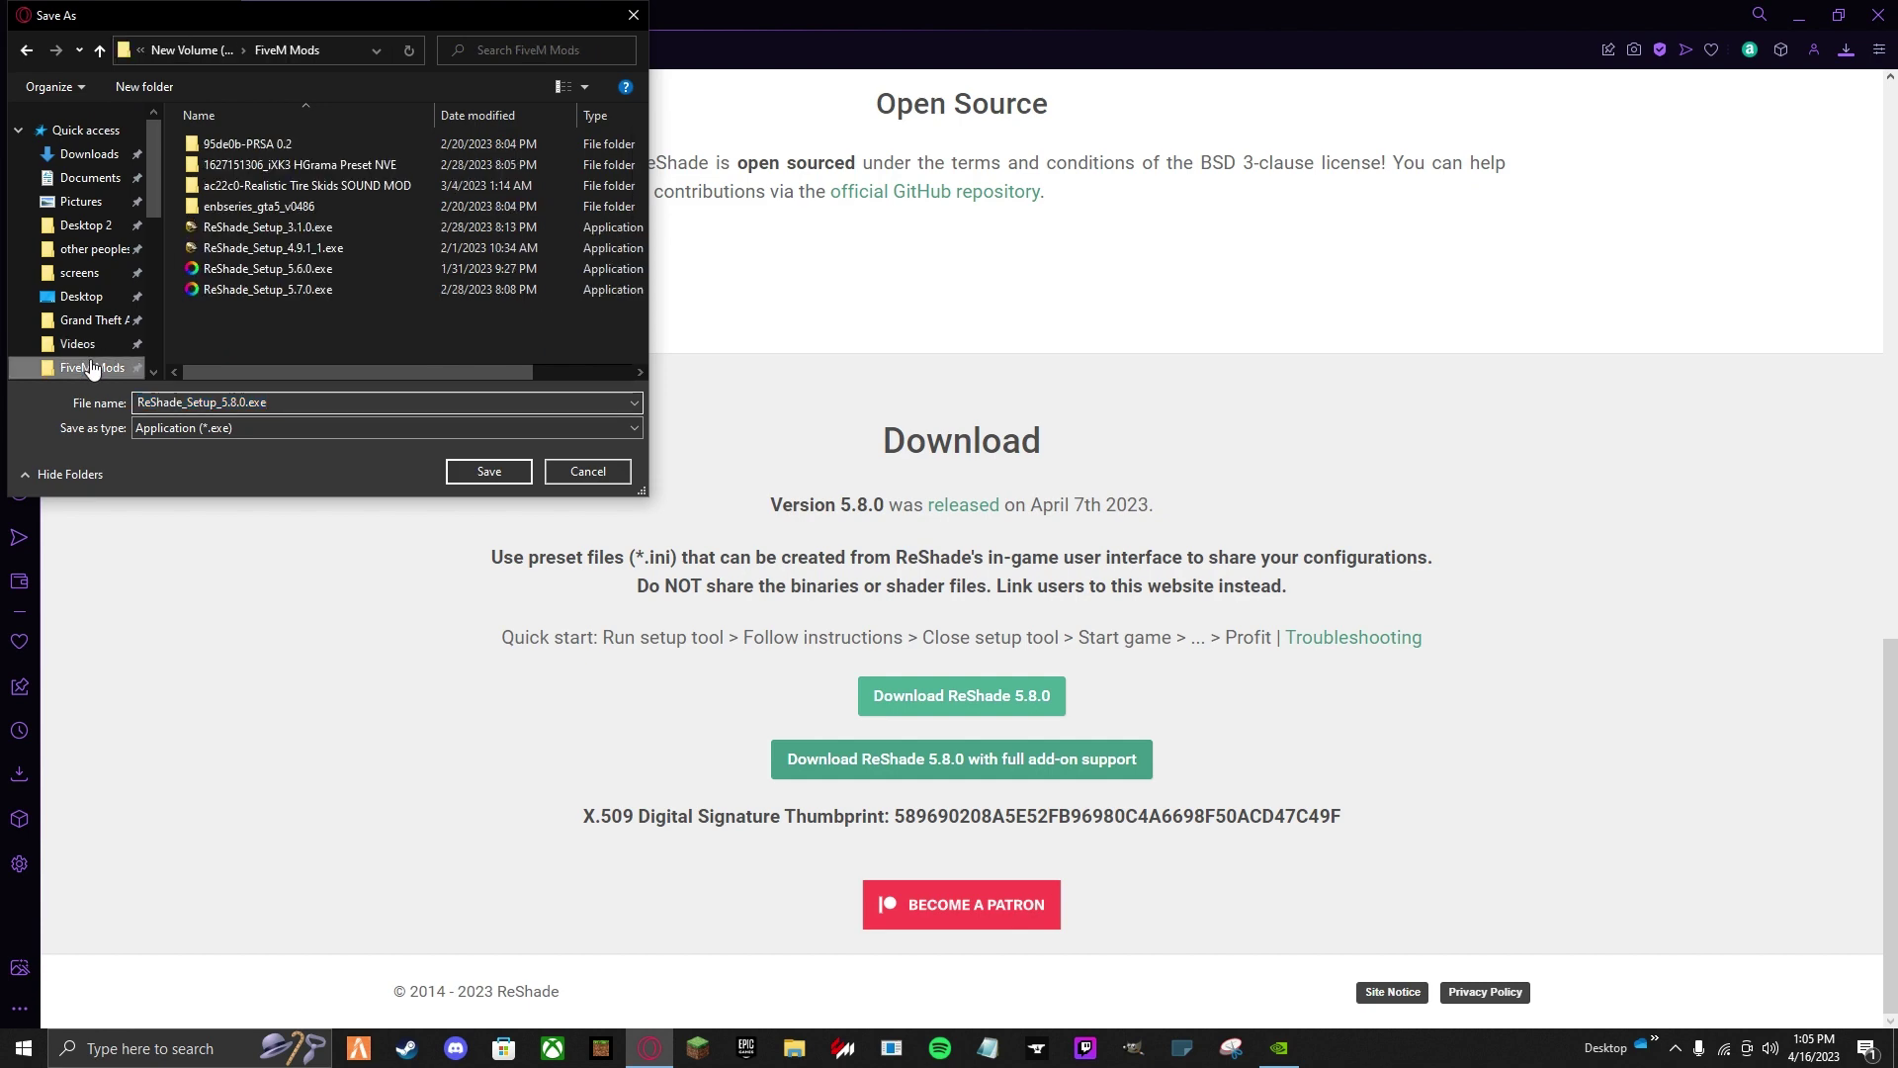
click(495, 477)
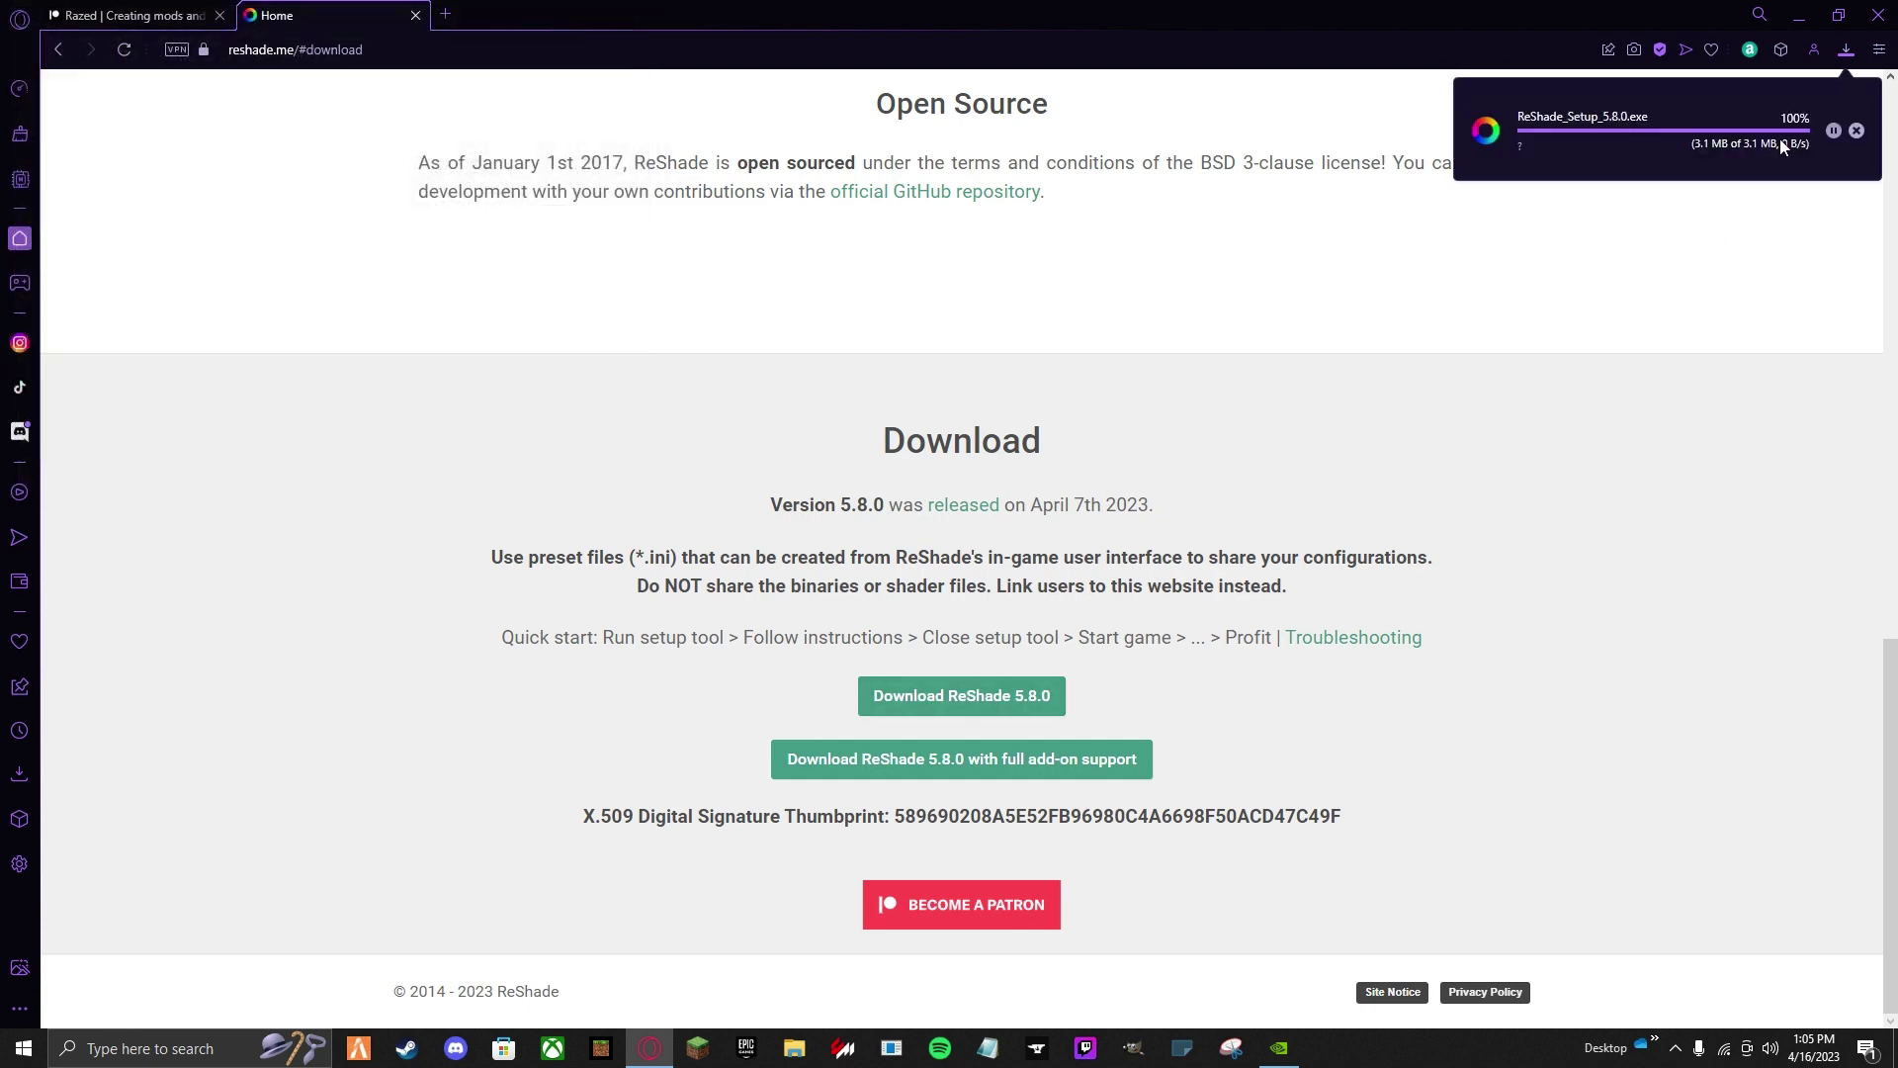
Show the downloaded file's folder in File Explorer and open NVE - FiveM Package (1).zip with the browser out of the way.
click(1857, 132)
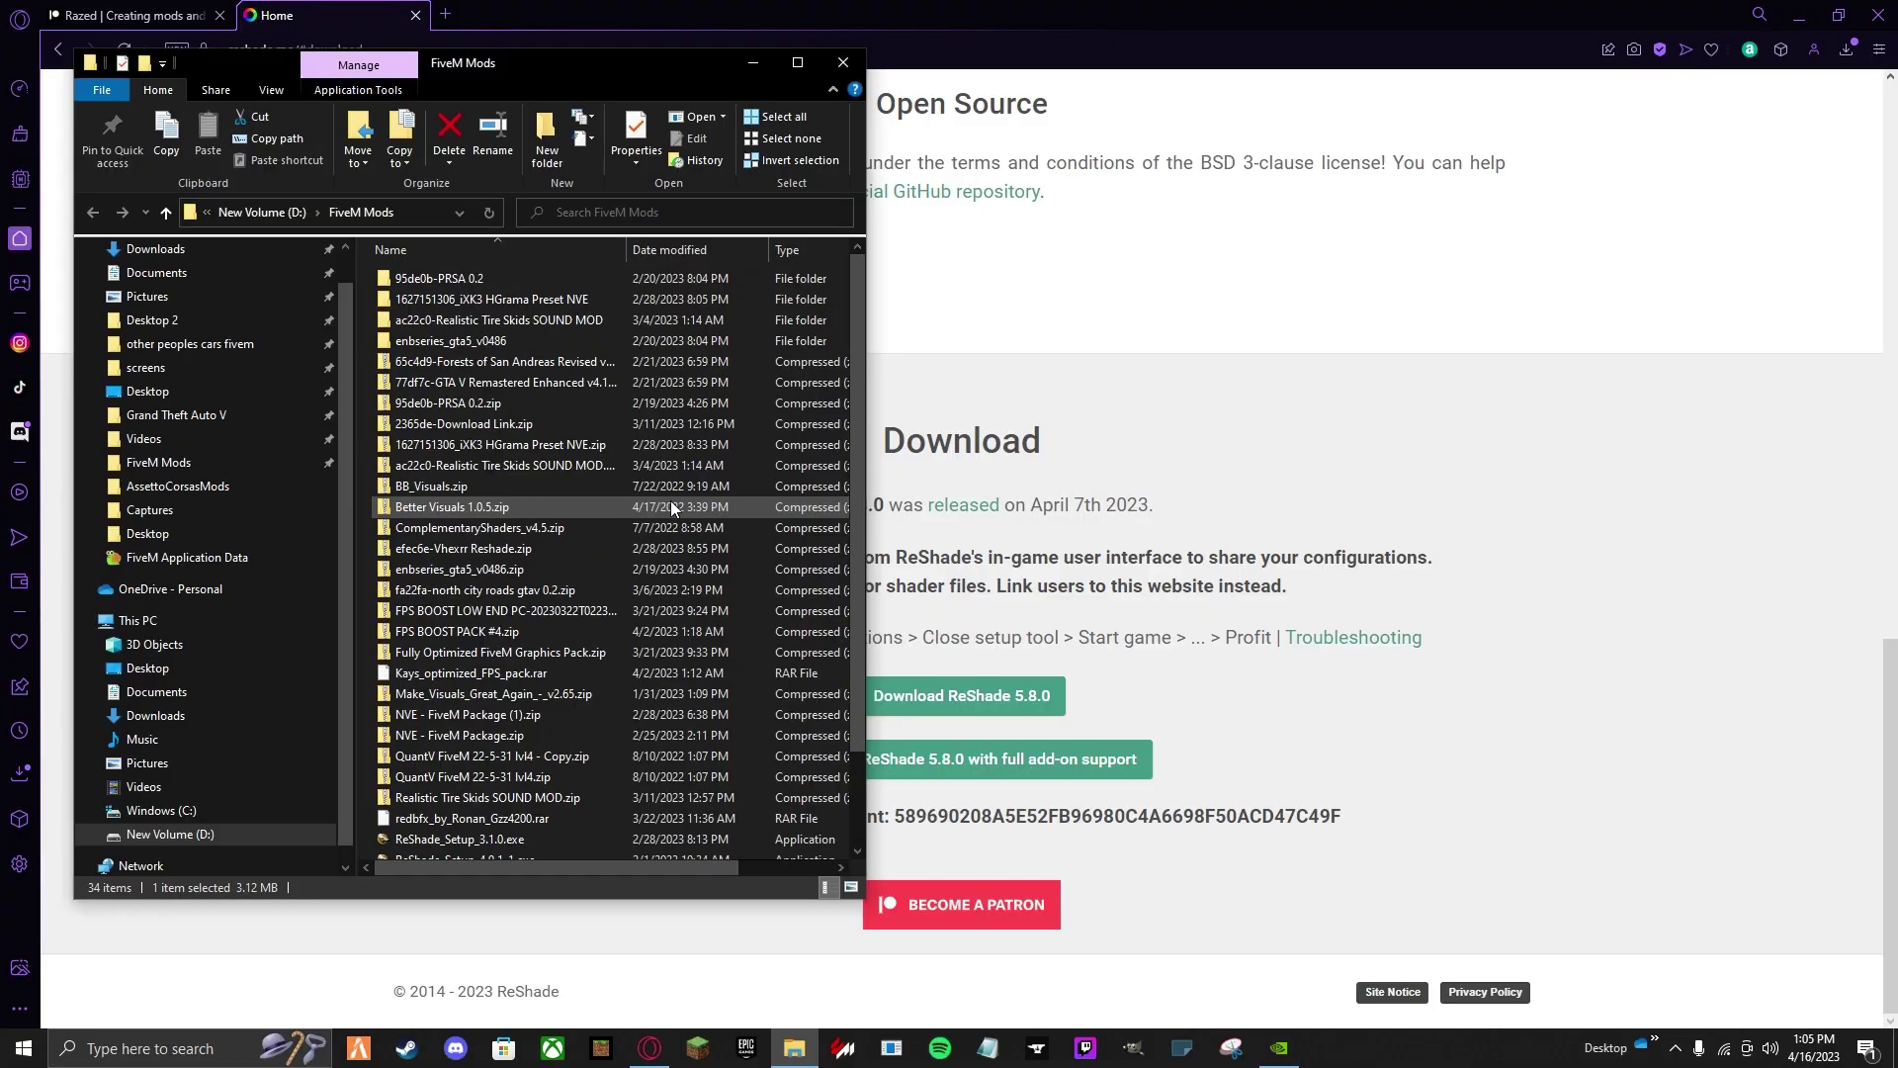
click(1800, 14)
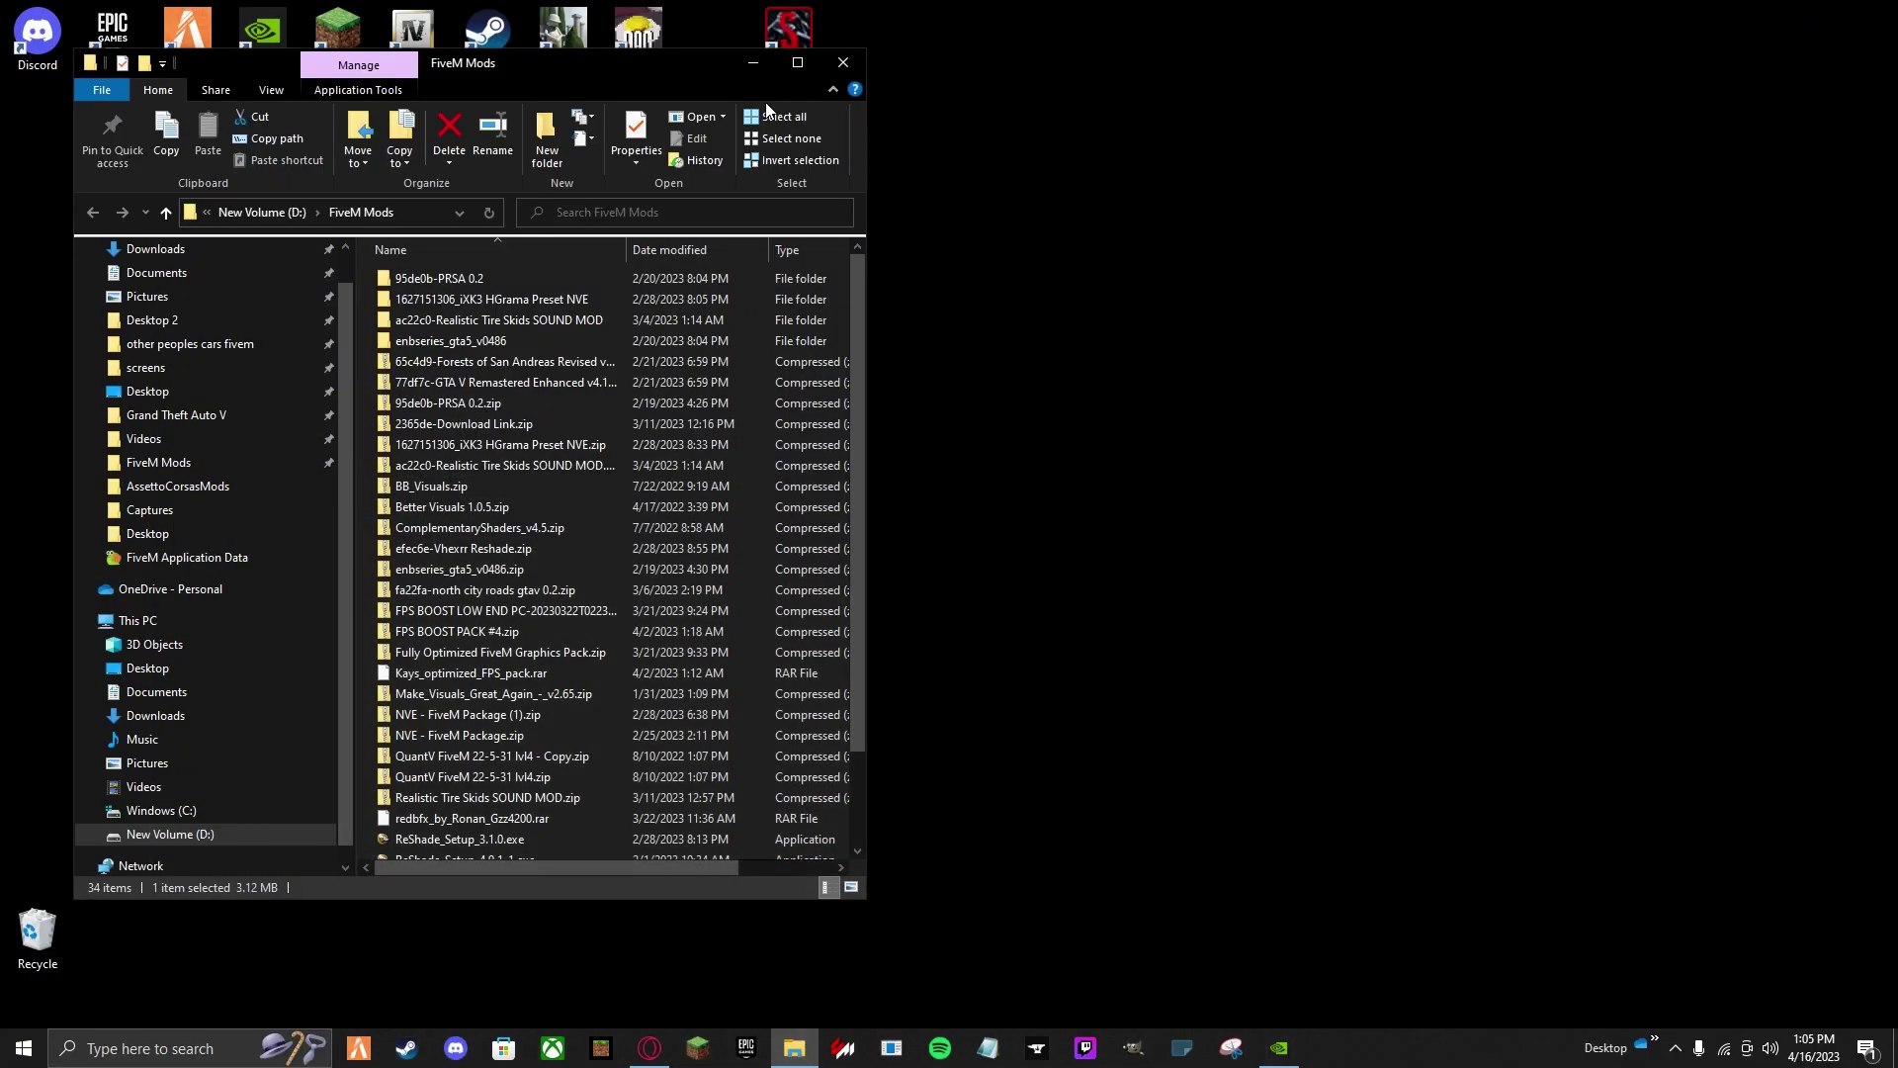
drag(628, 68, 1509, 65)
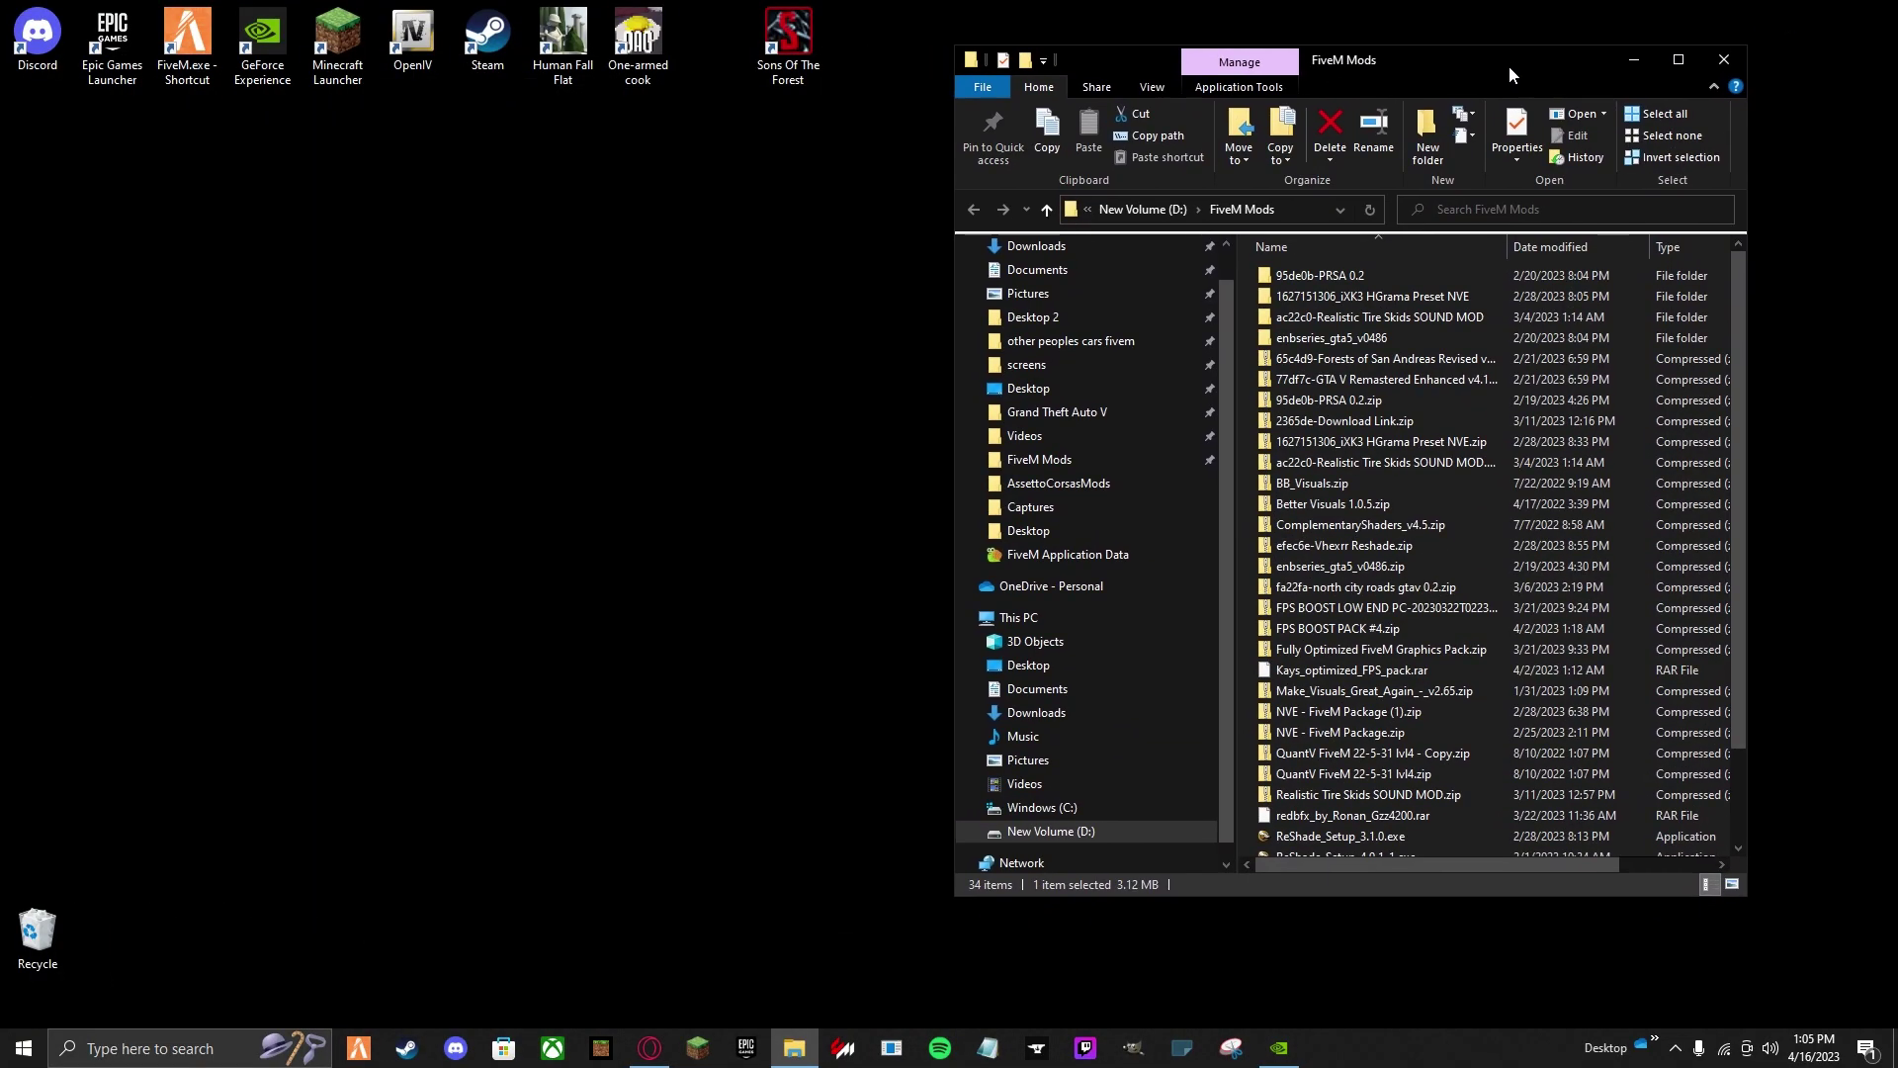
double_click(1352, 709)
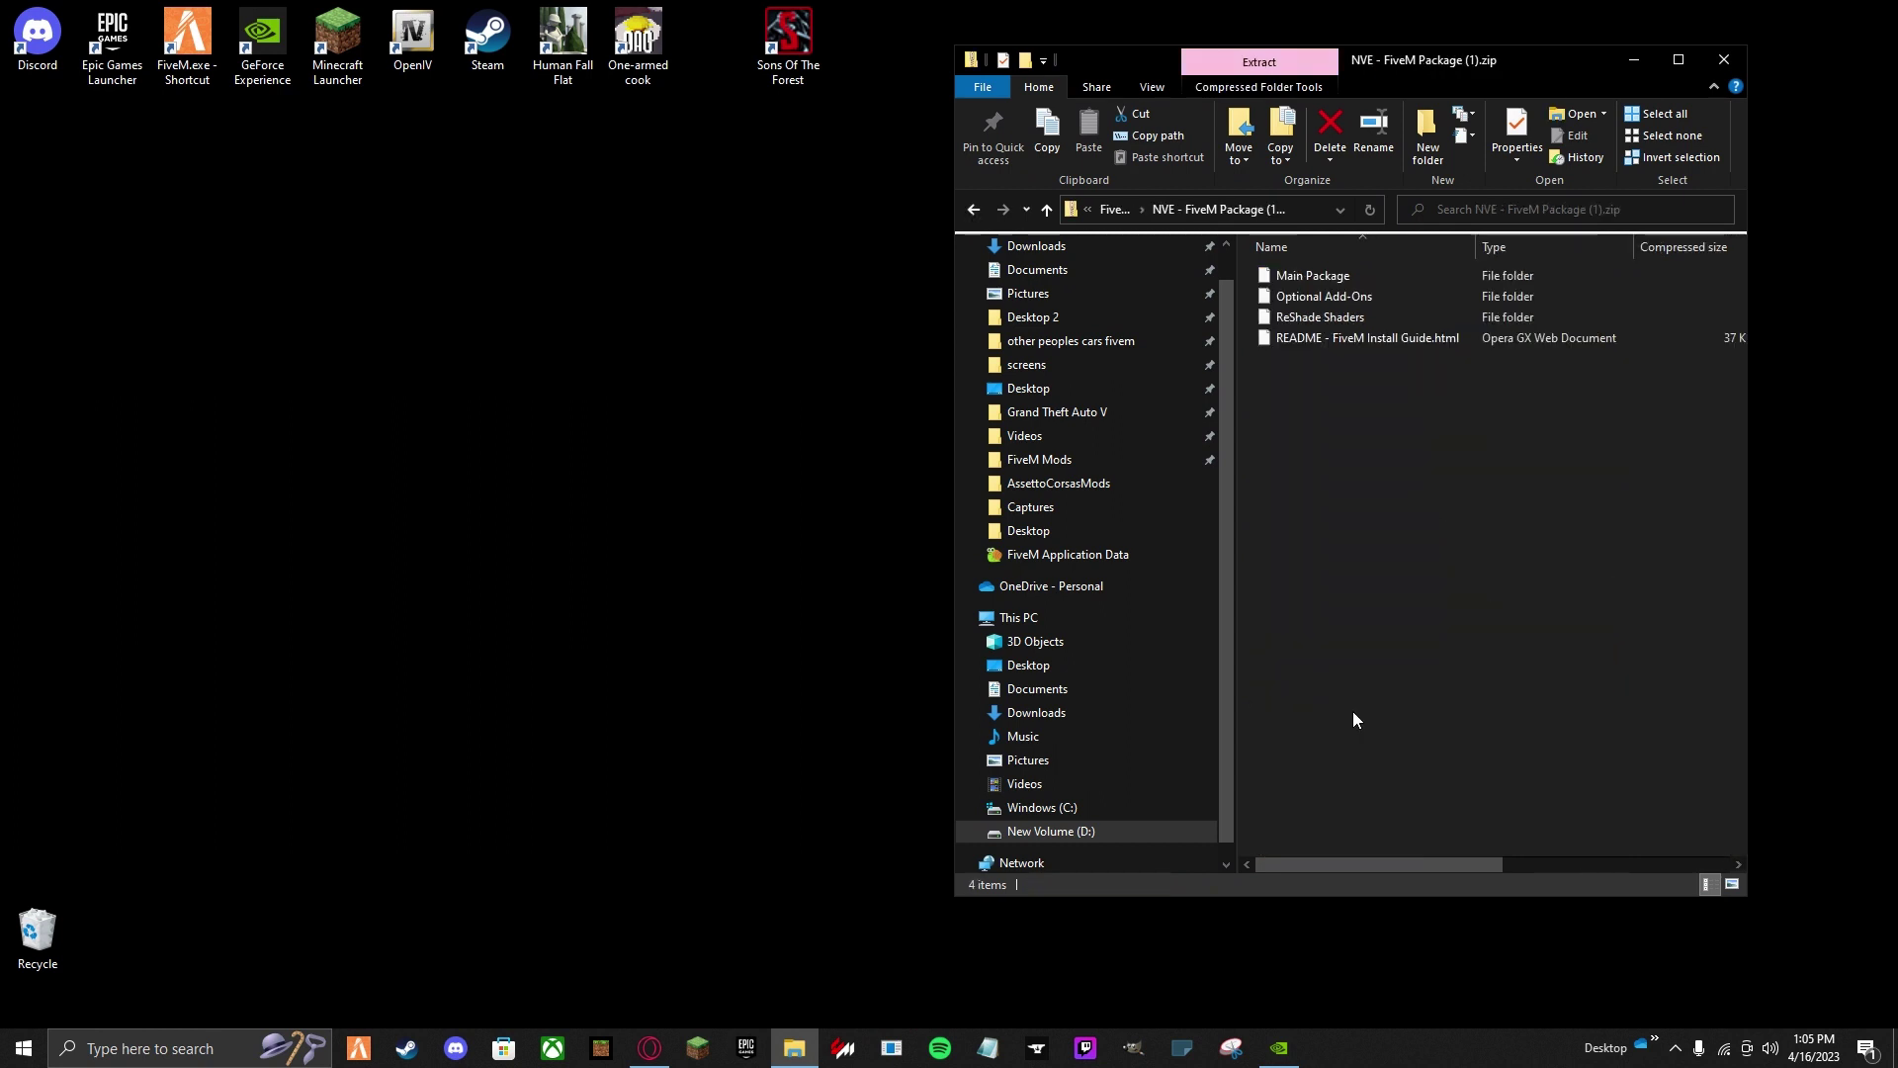
Open the FiveM shortcut's file location beside the package window and go to FiveM Application Data > mods.
right_click(188, 63)
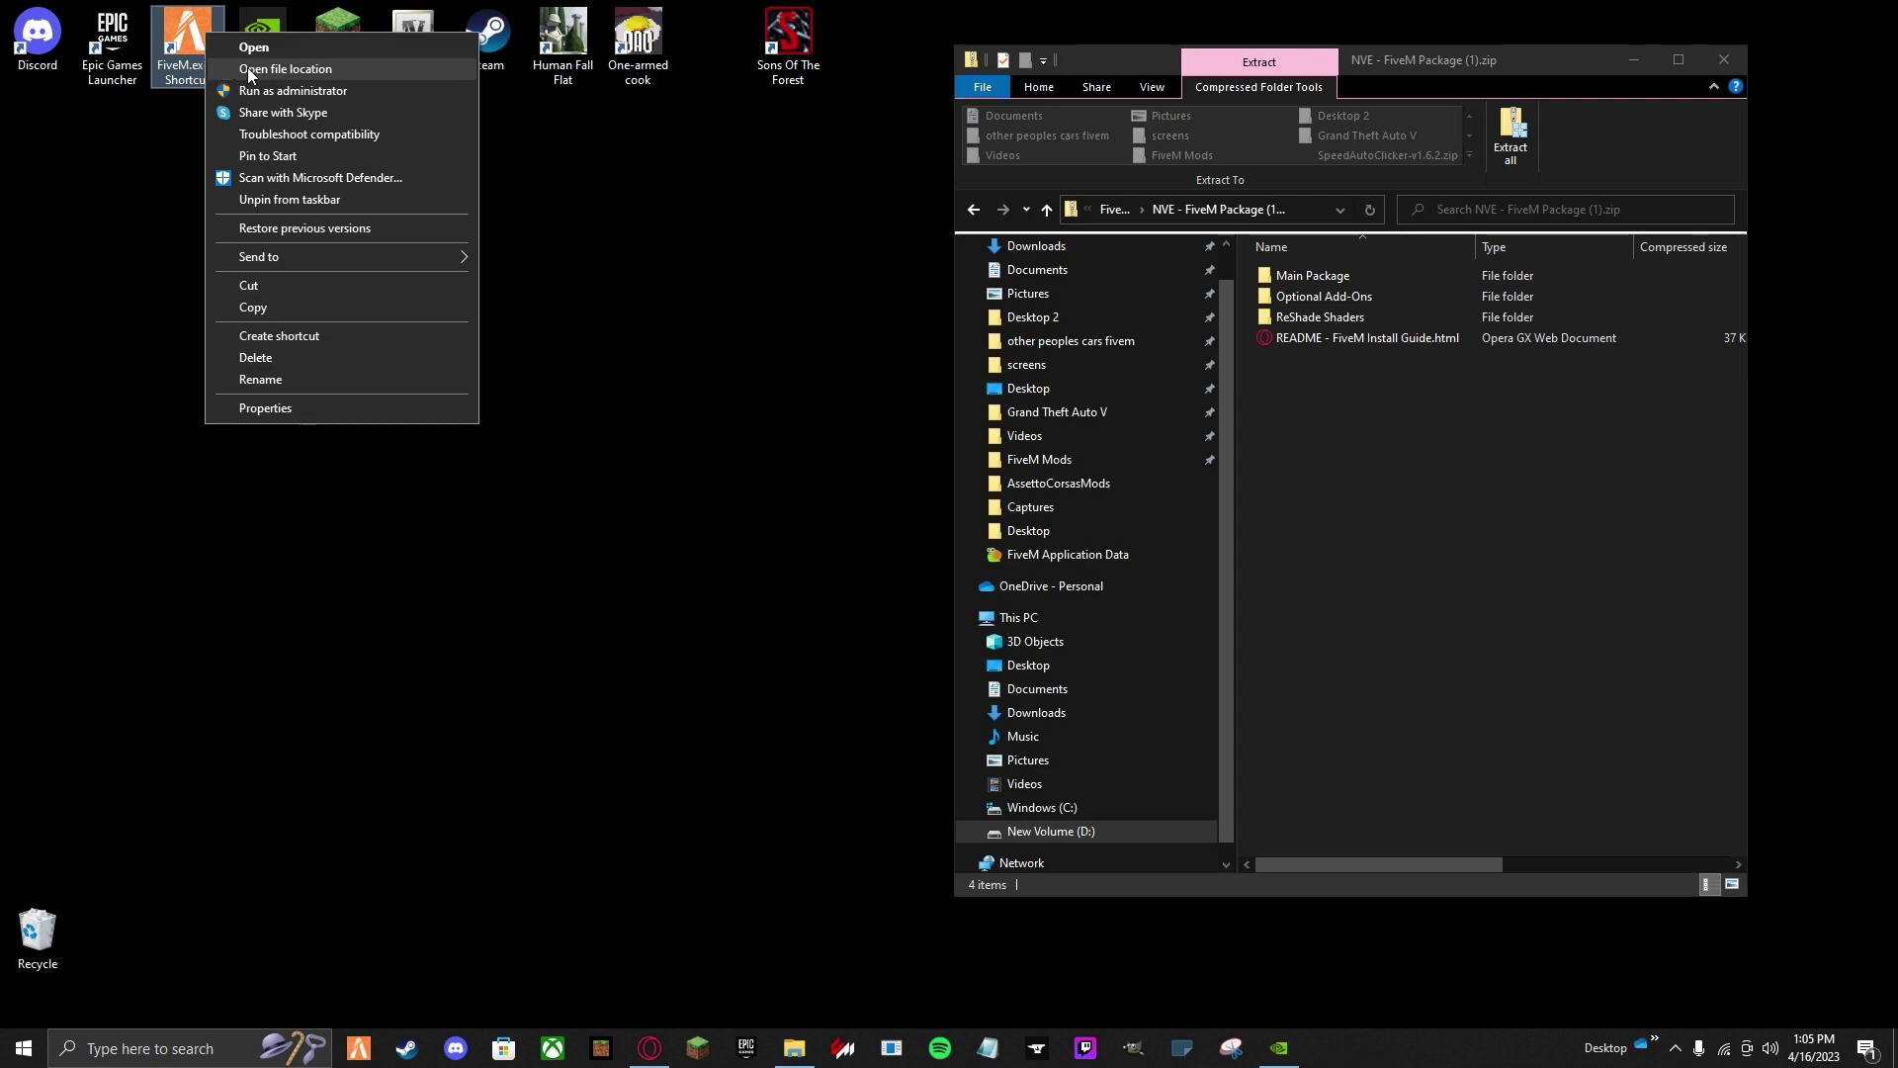
click(249, 69)
drag(1421, 89, 551, 50)
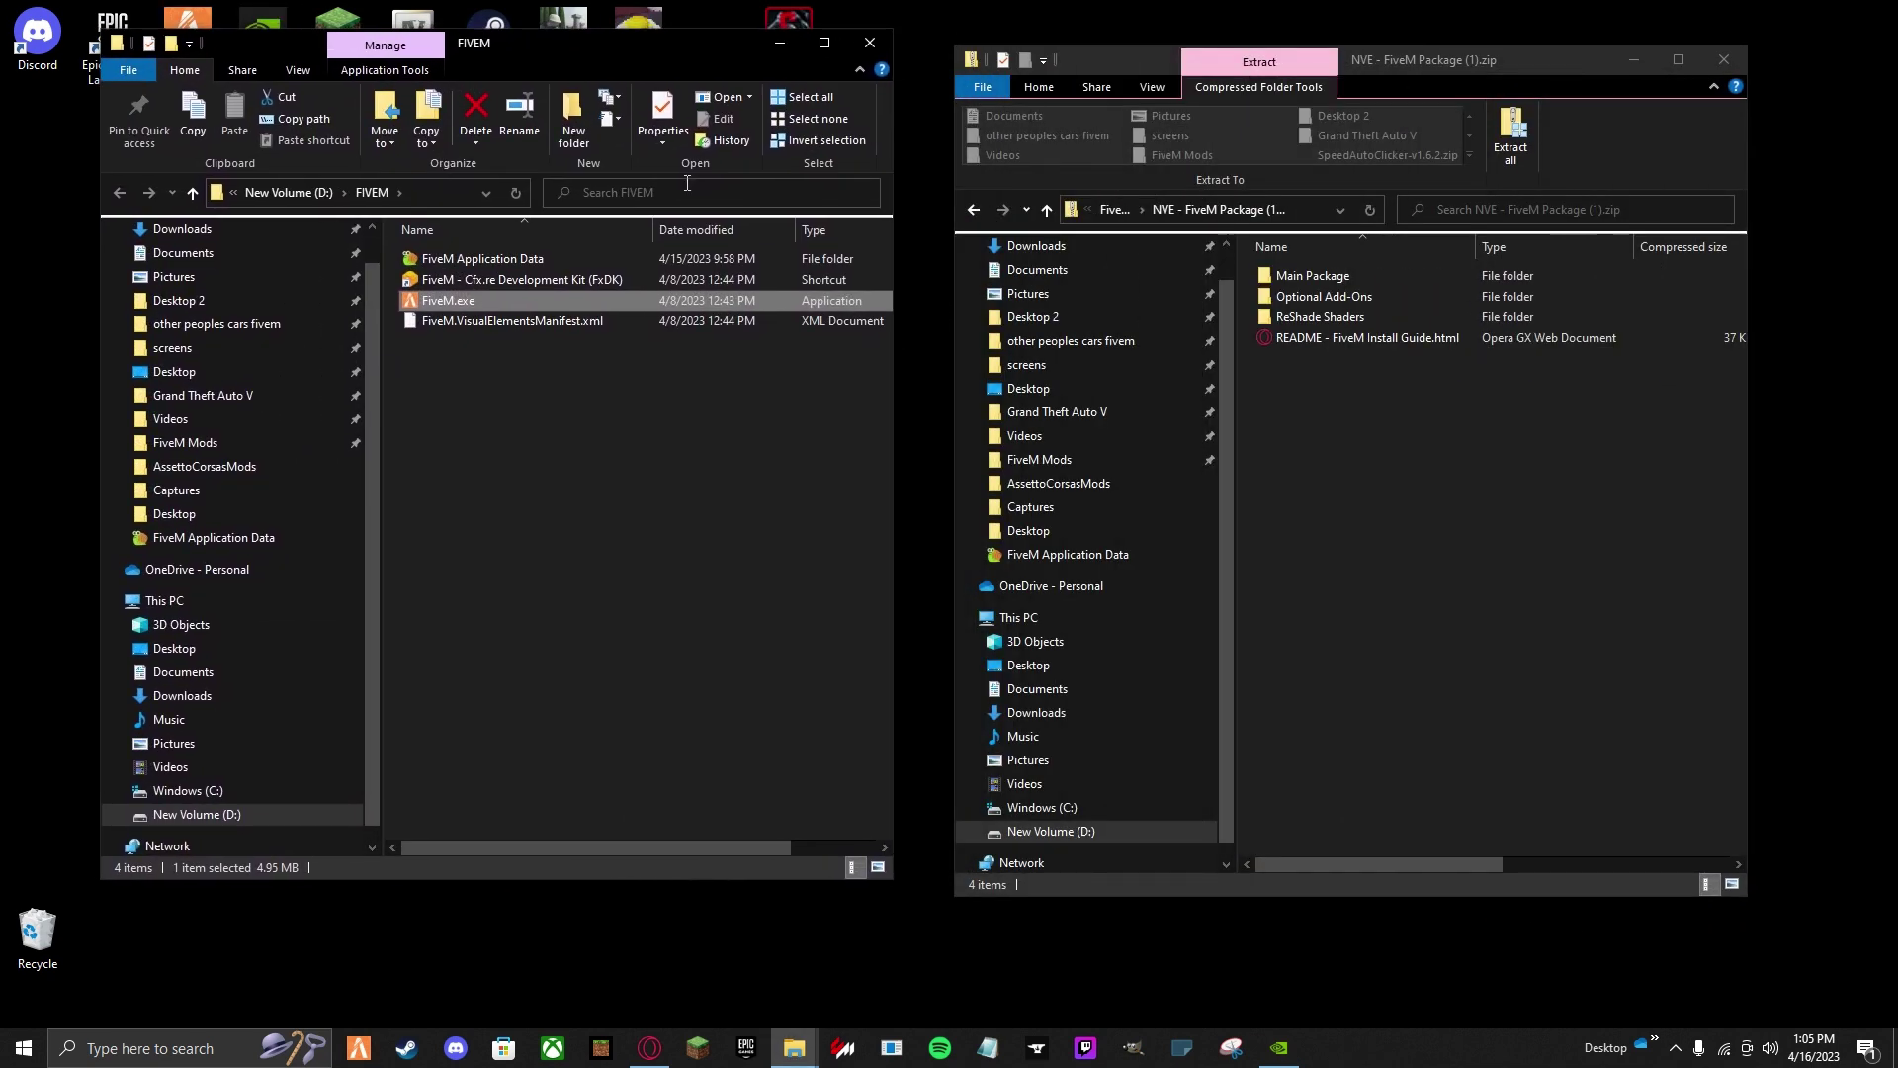
double_click(589, 258)
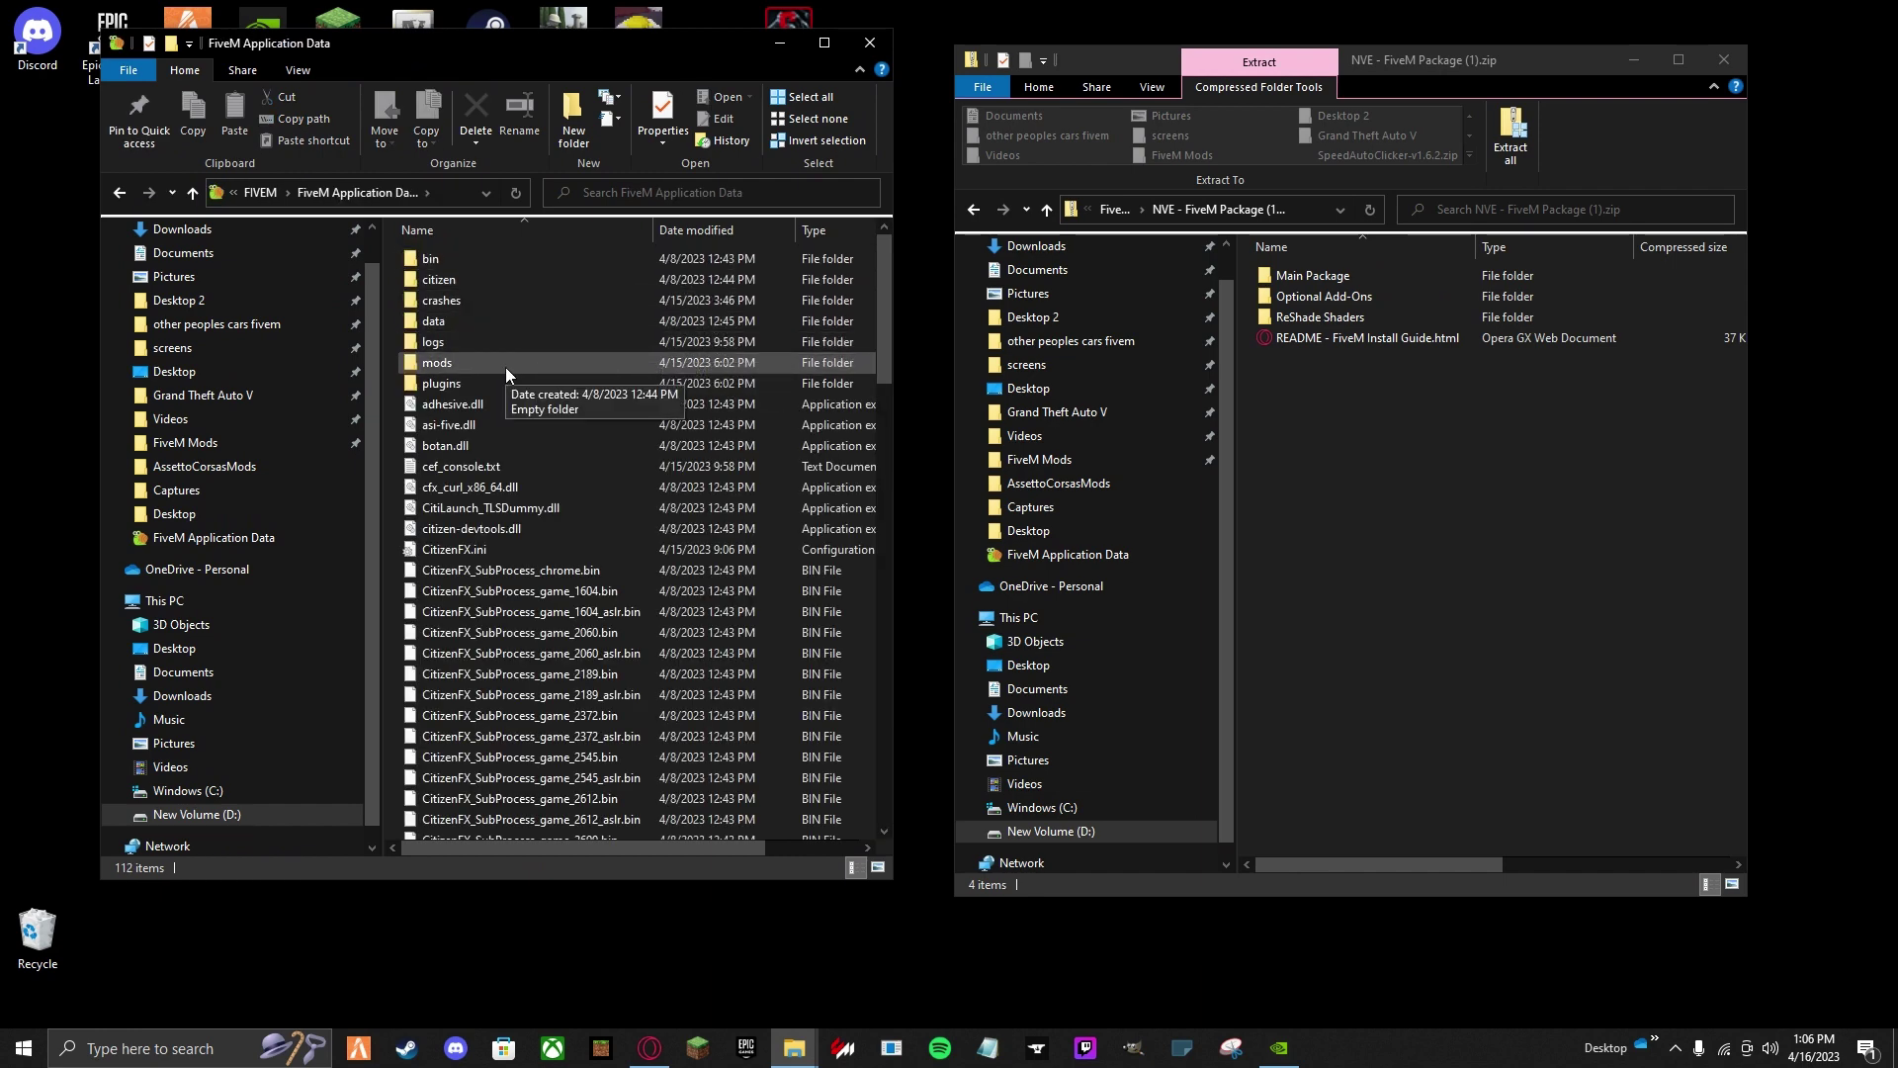
double_click(561, 363)
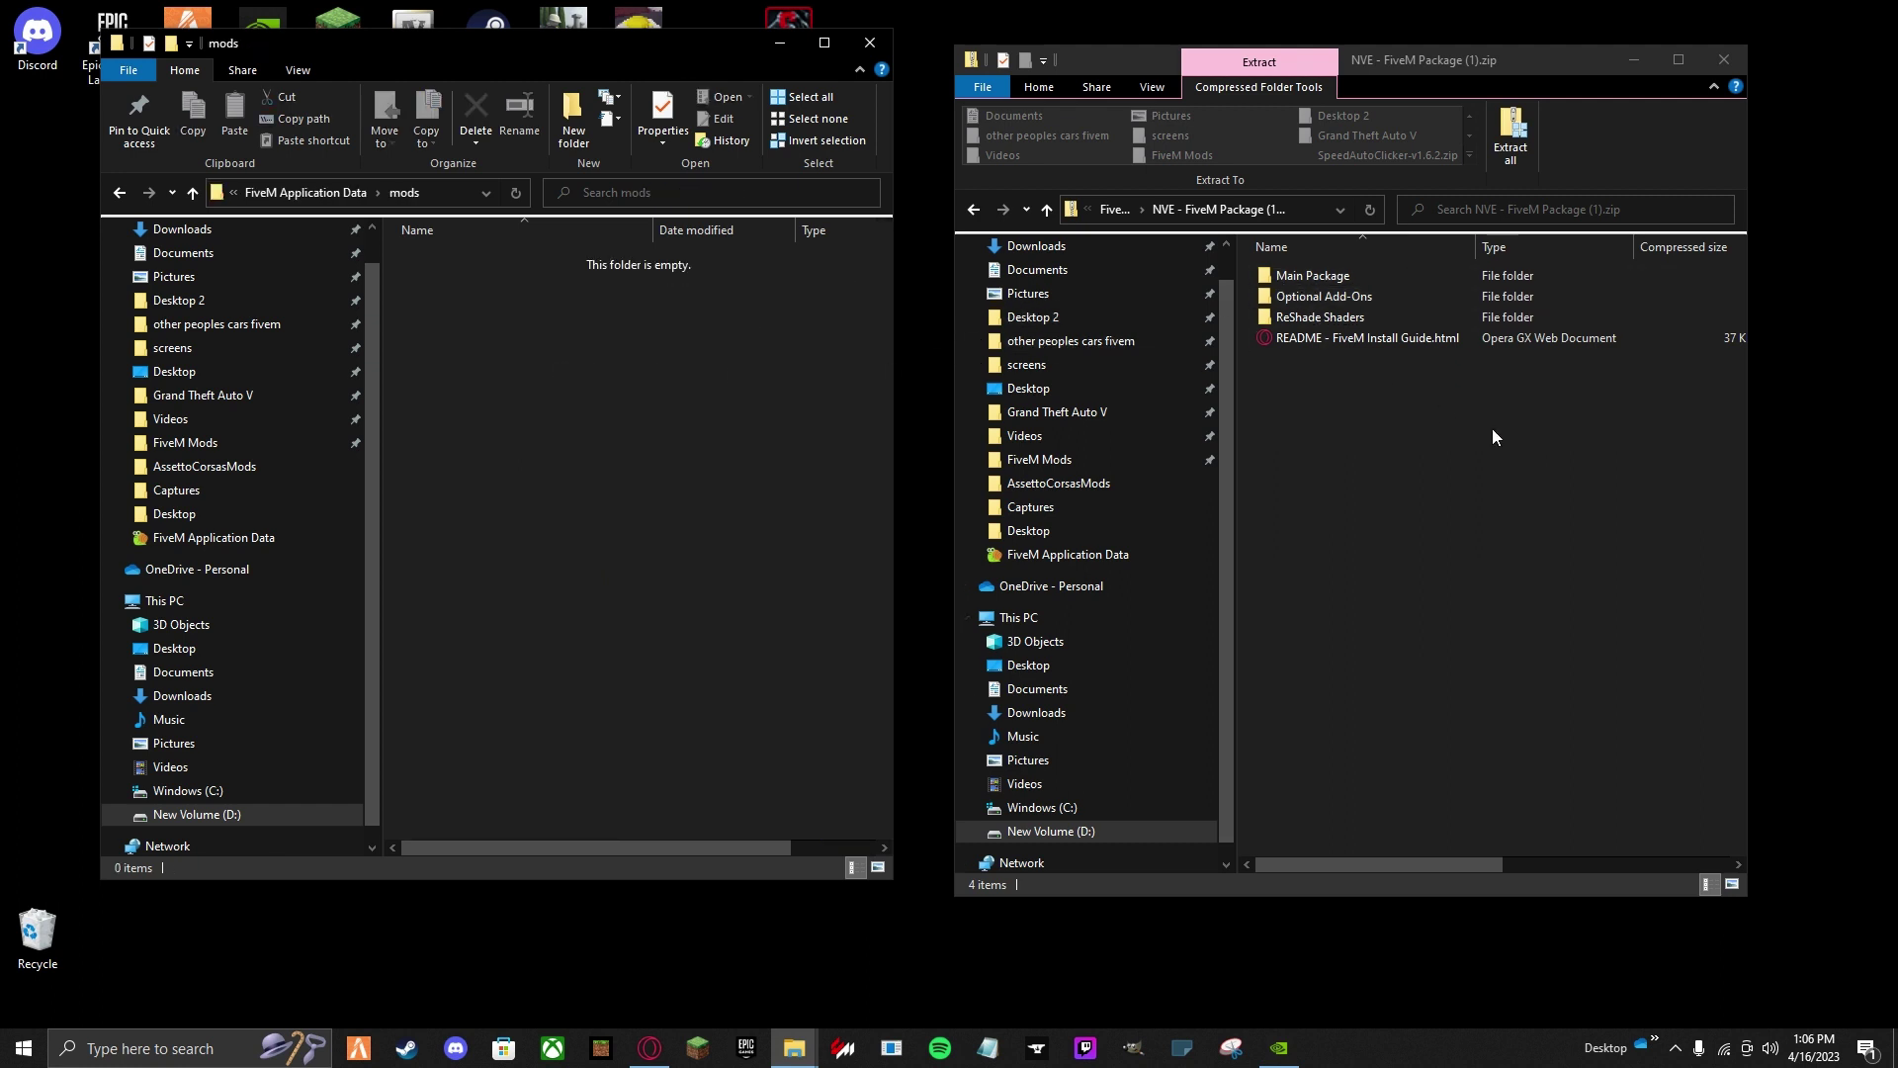
Copy all the RPF files from the package's Main Package > mods folder into the FiveM mods folder.
click(1327, 364)
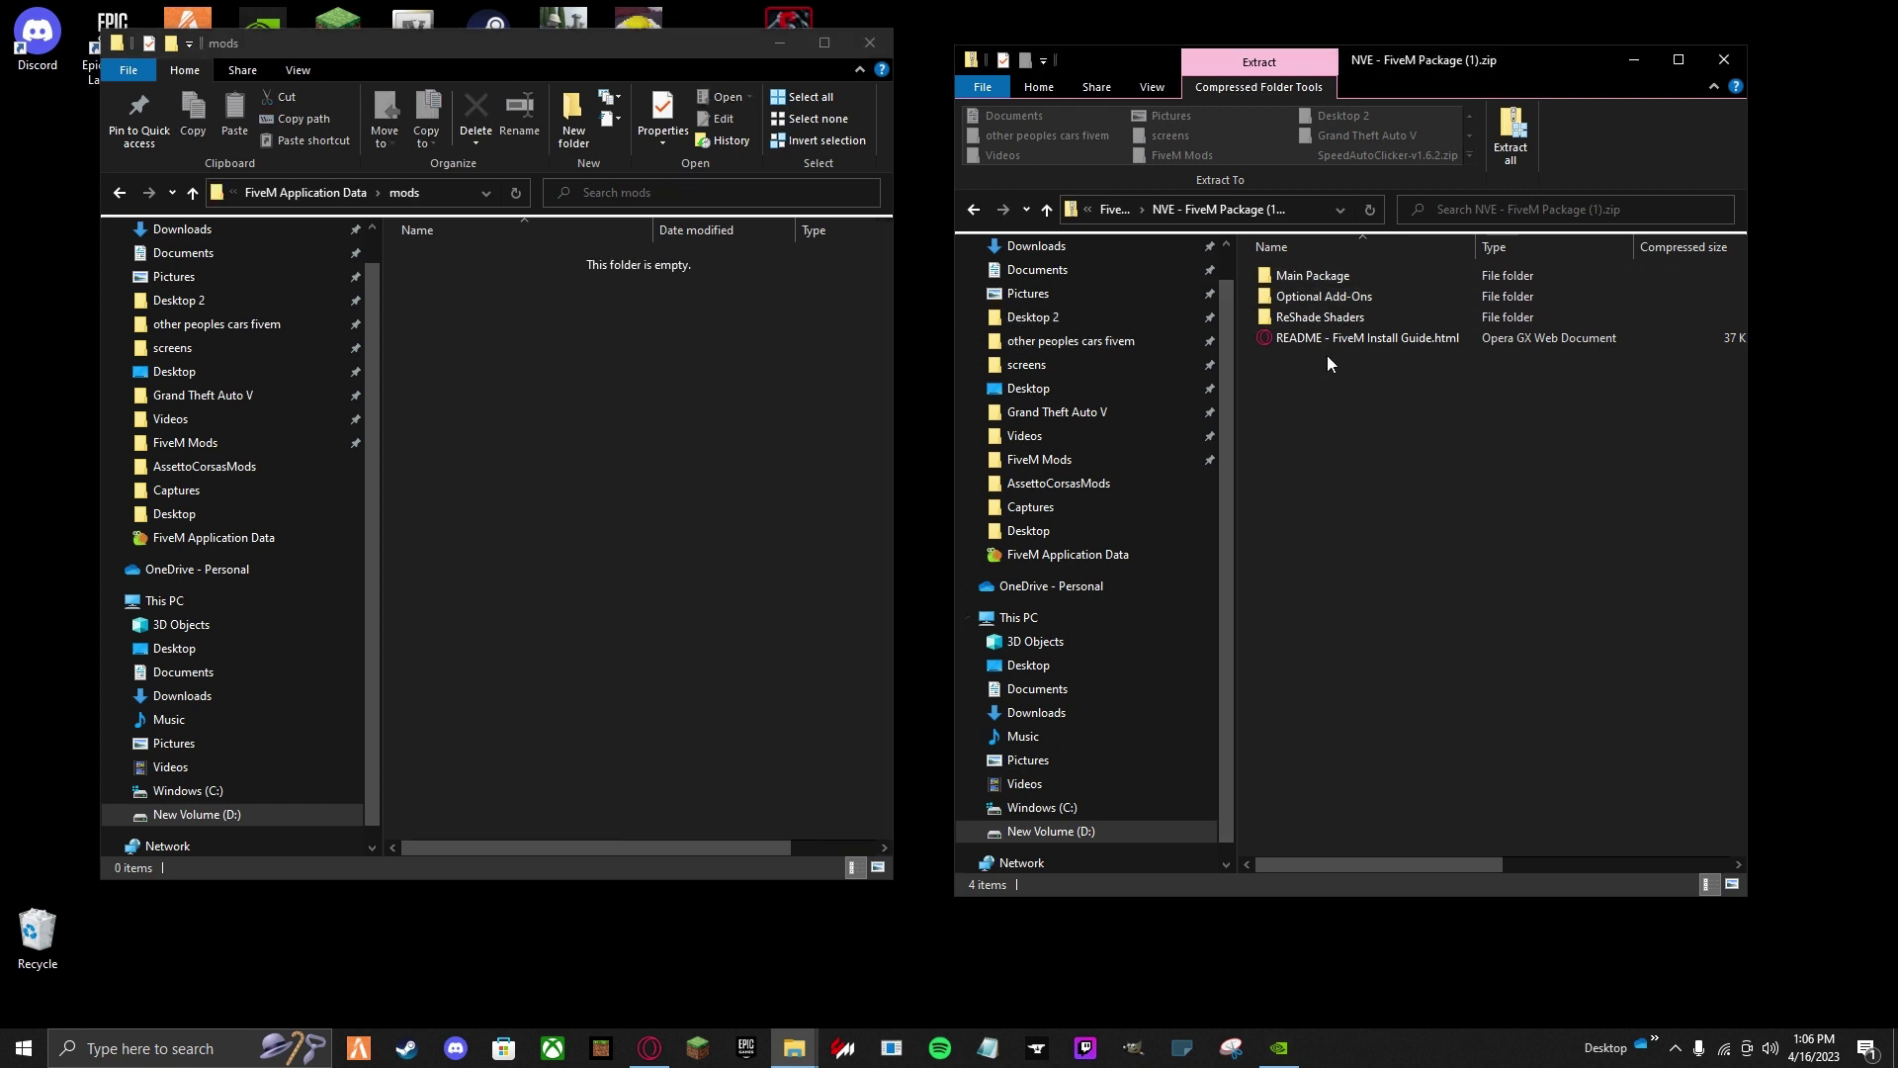
double_click(1336, 273)
click(1342, 275)
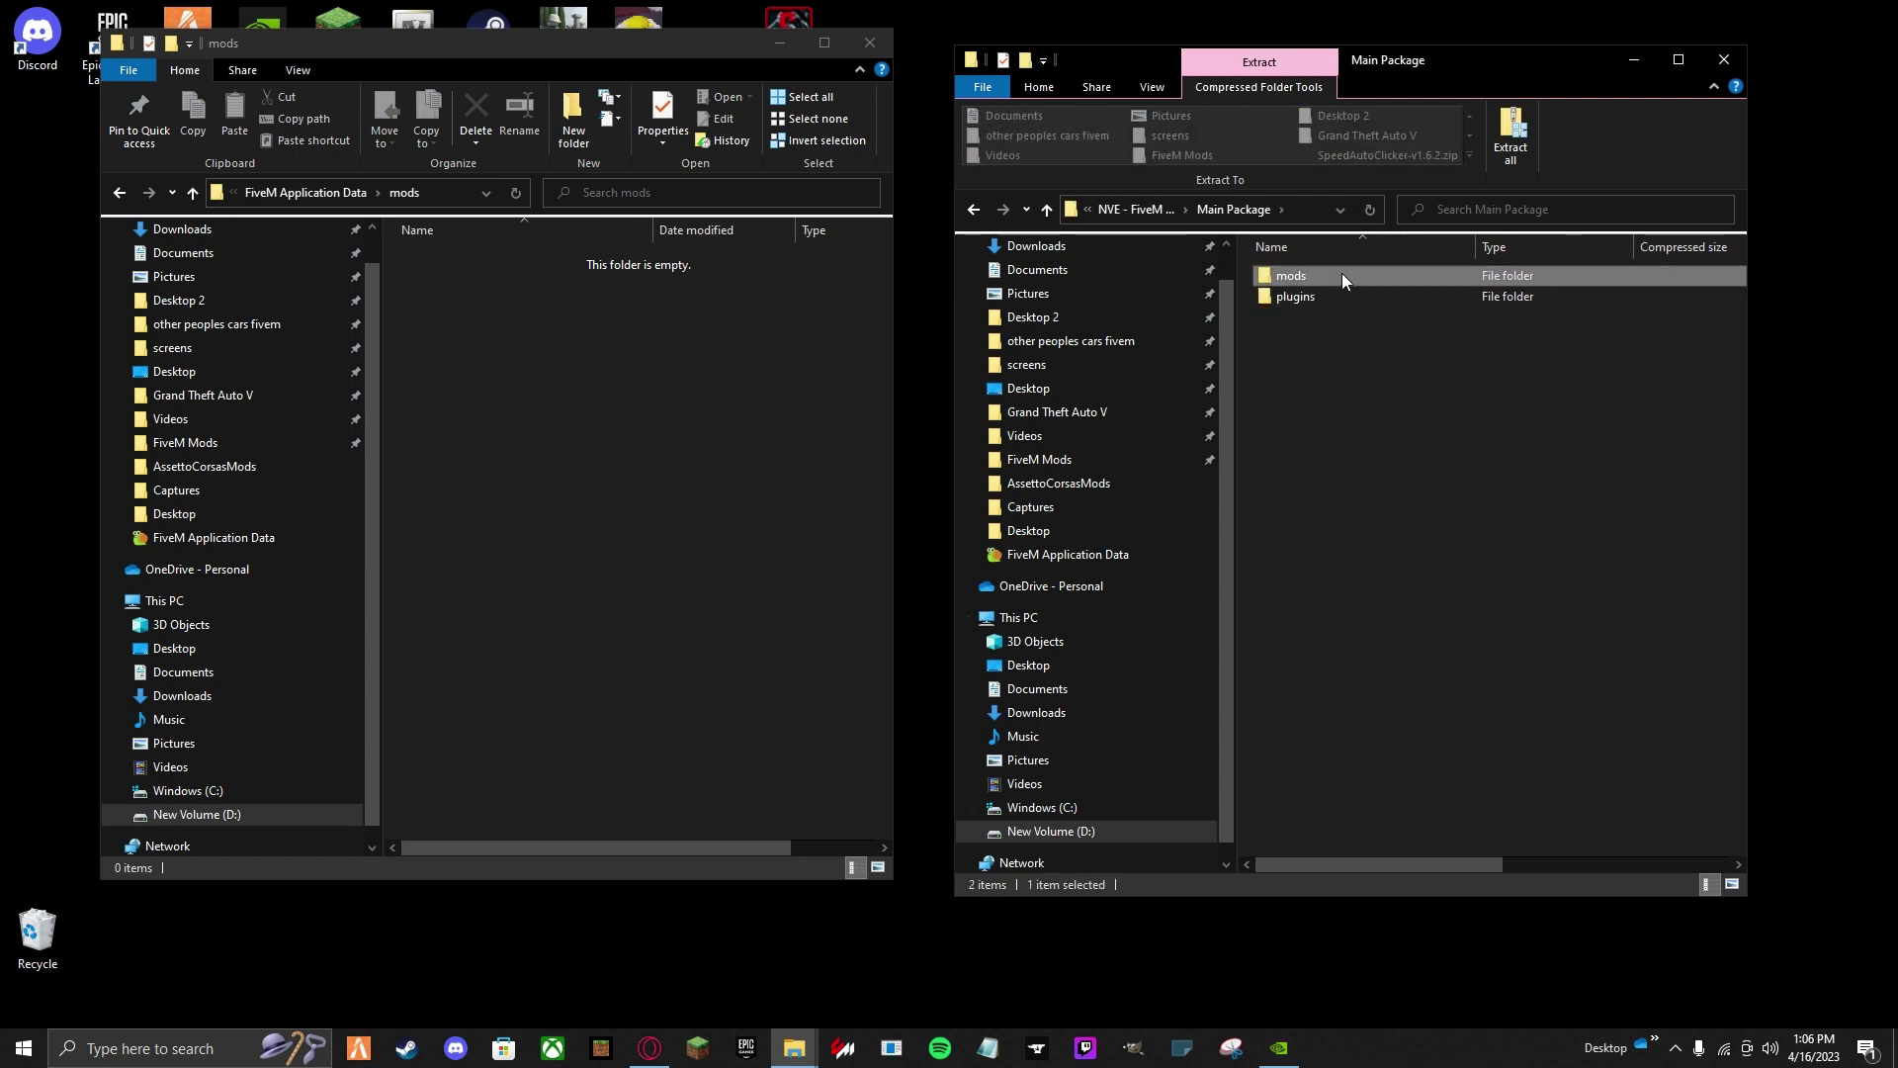
double_click(1342, 273)
drag(1370, 508, 1366, 224)
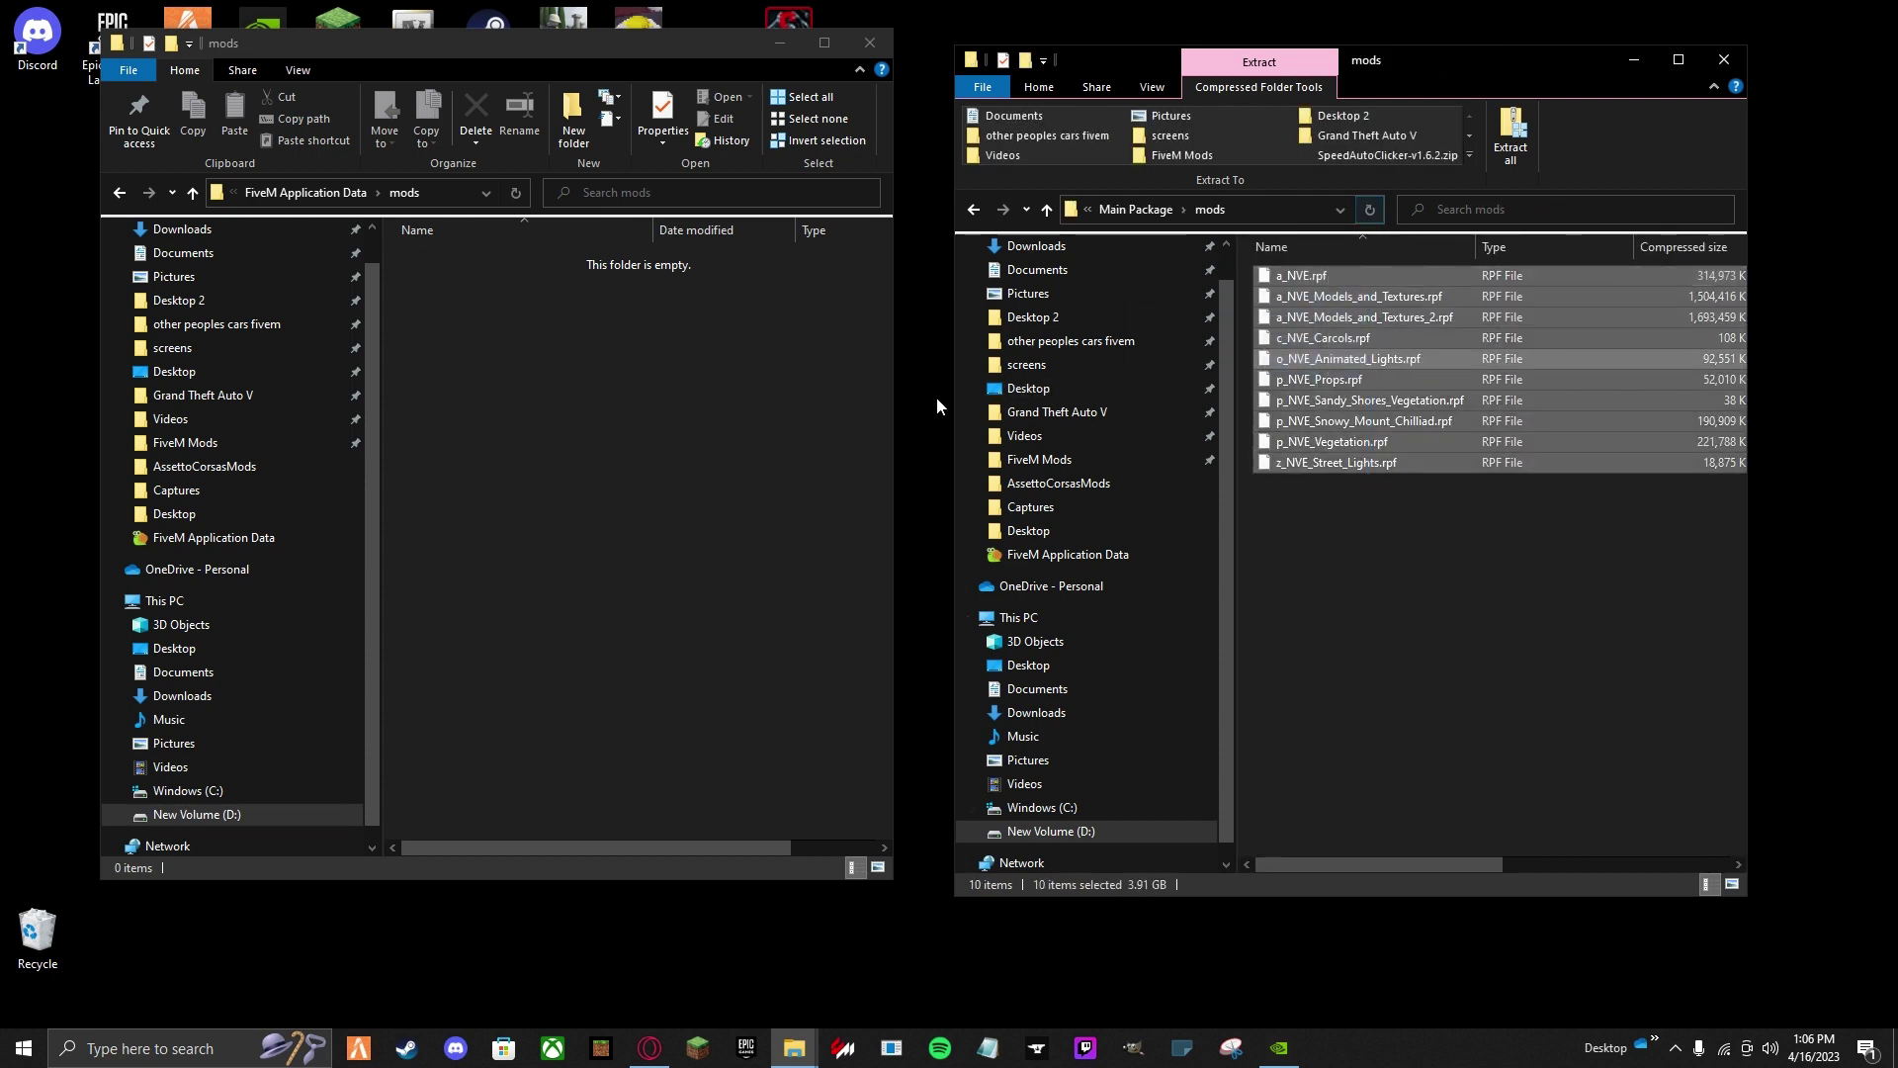
click(576, 411)
key(ctrl+v)
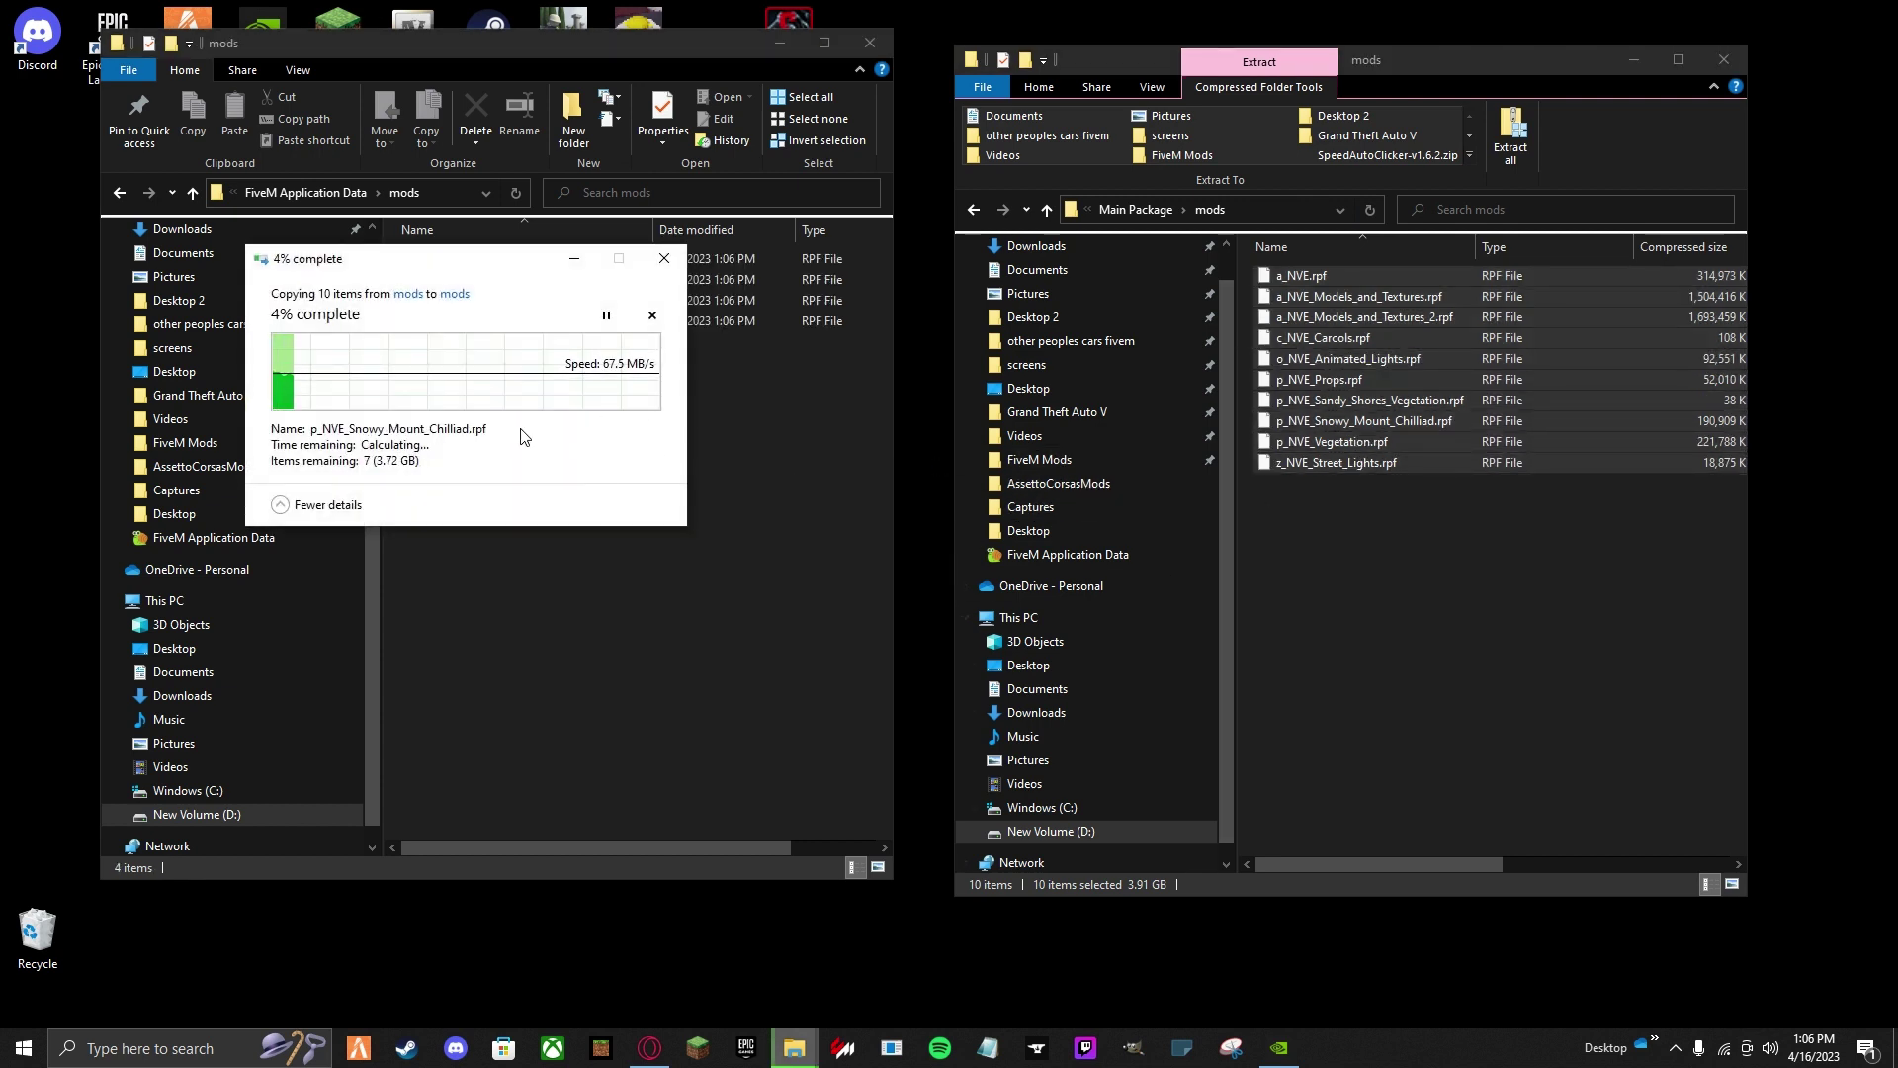
Copy NVE.asi from the package's Main Package > plugins folder into the FiveM Application Data plugins folder.
click(1461, 593)
key(BackSpace)
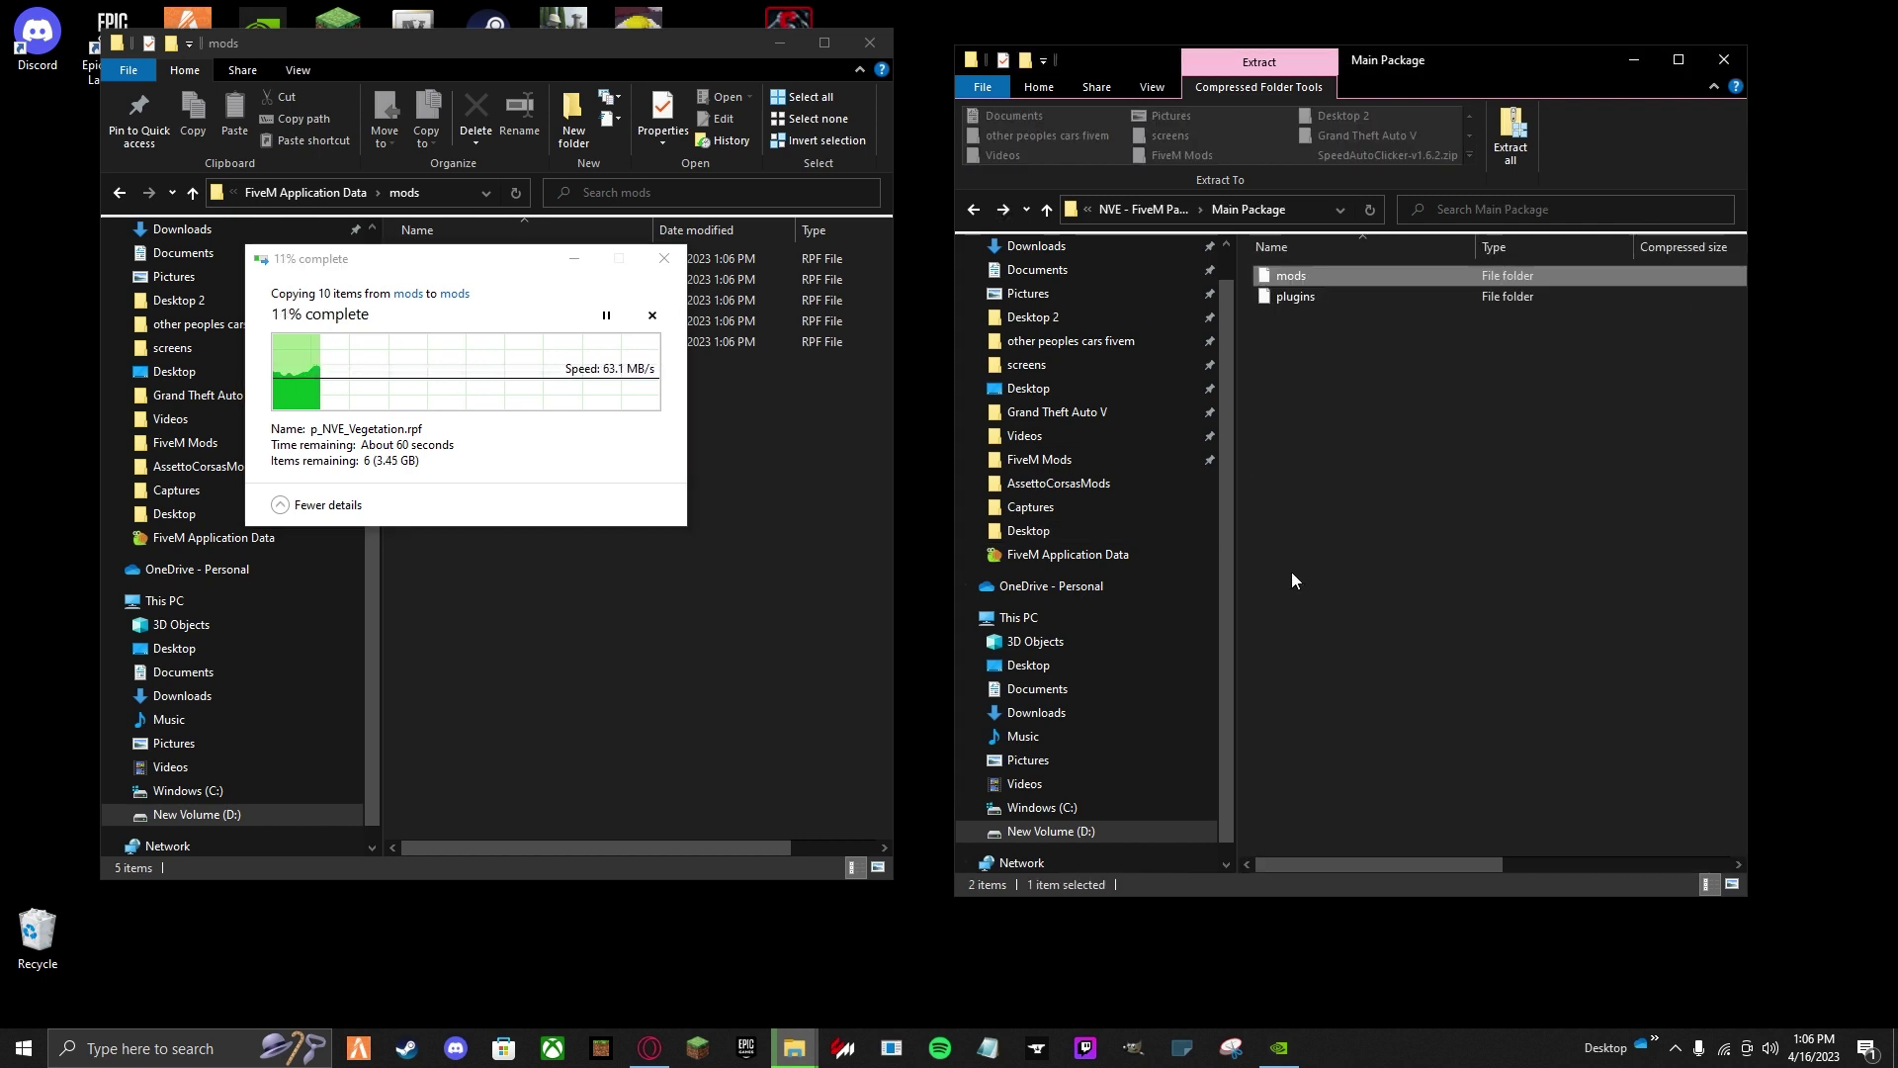
click(684, 573)
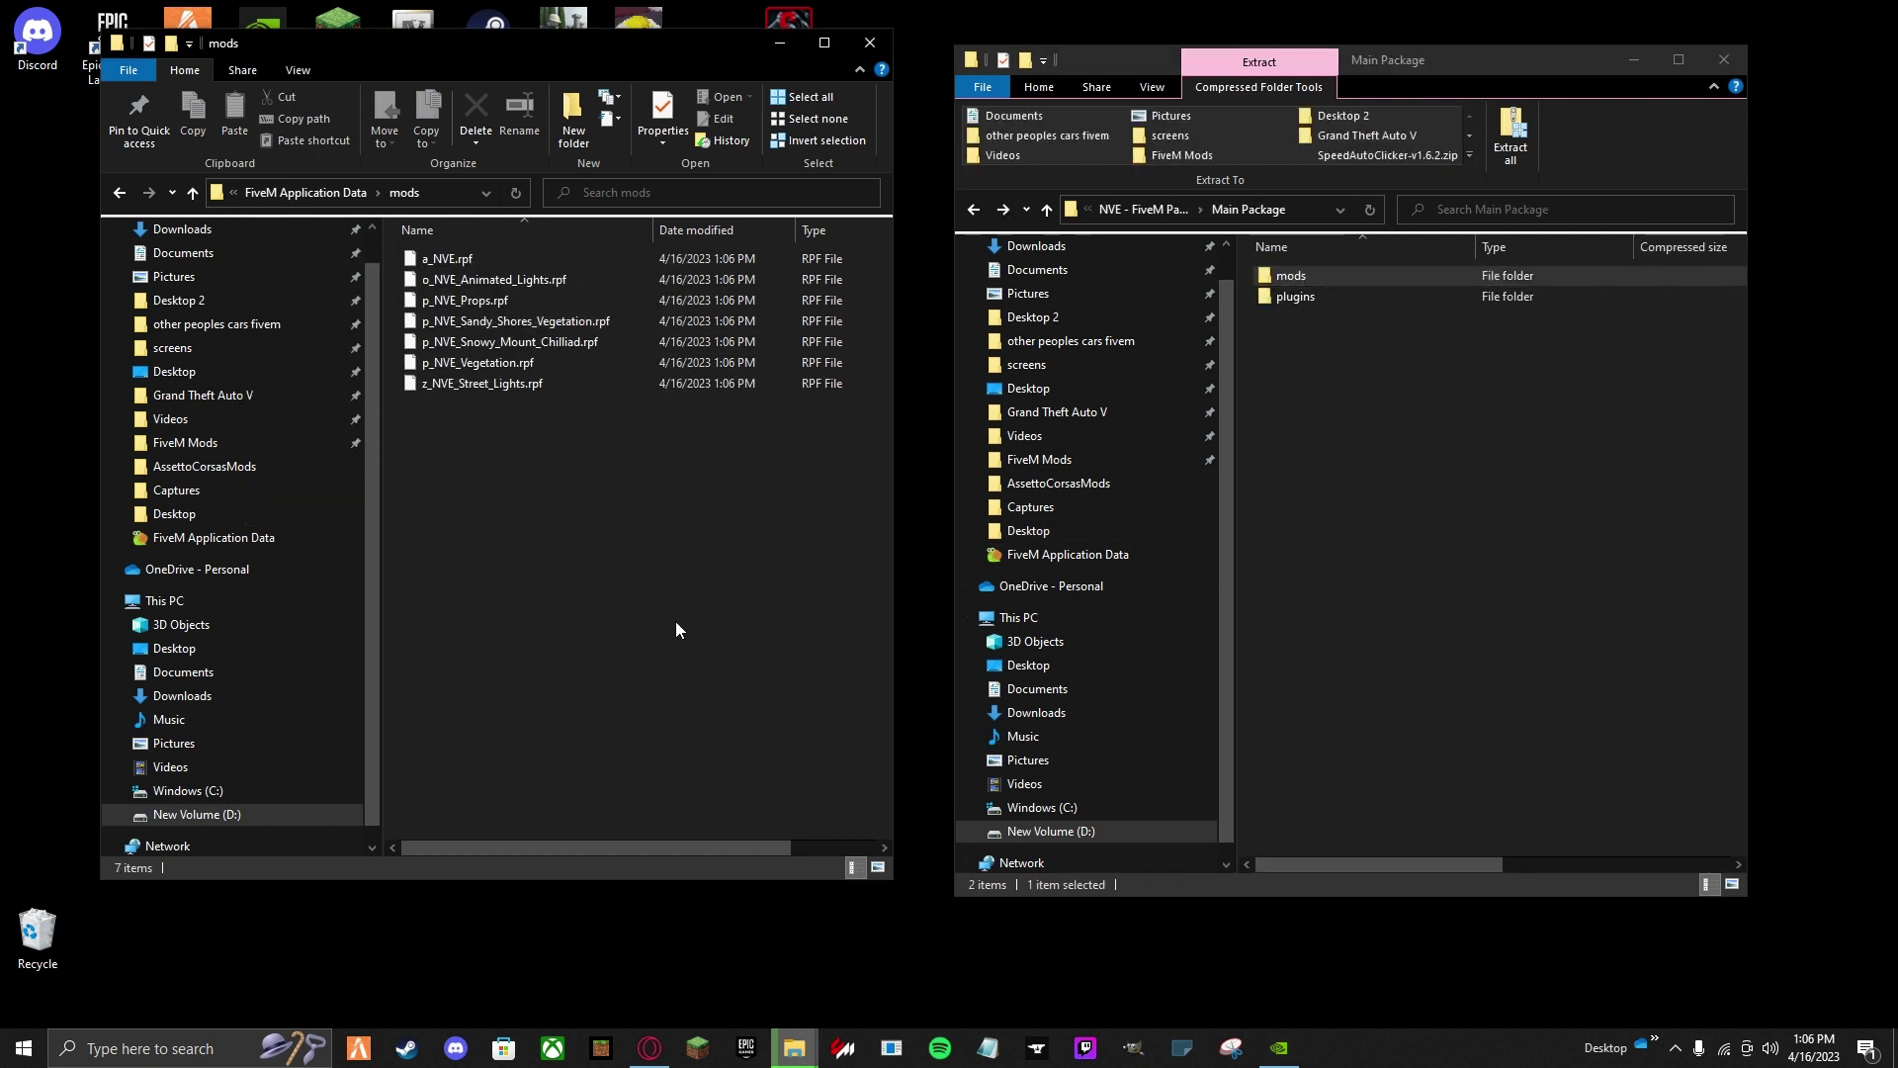
click(781, 949)
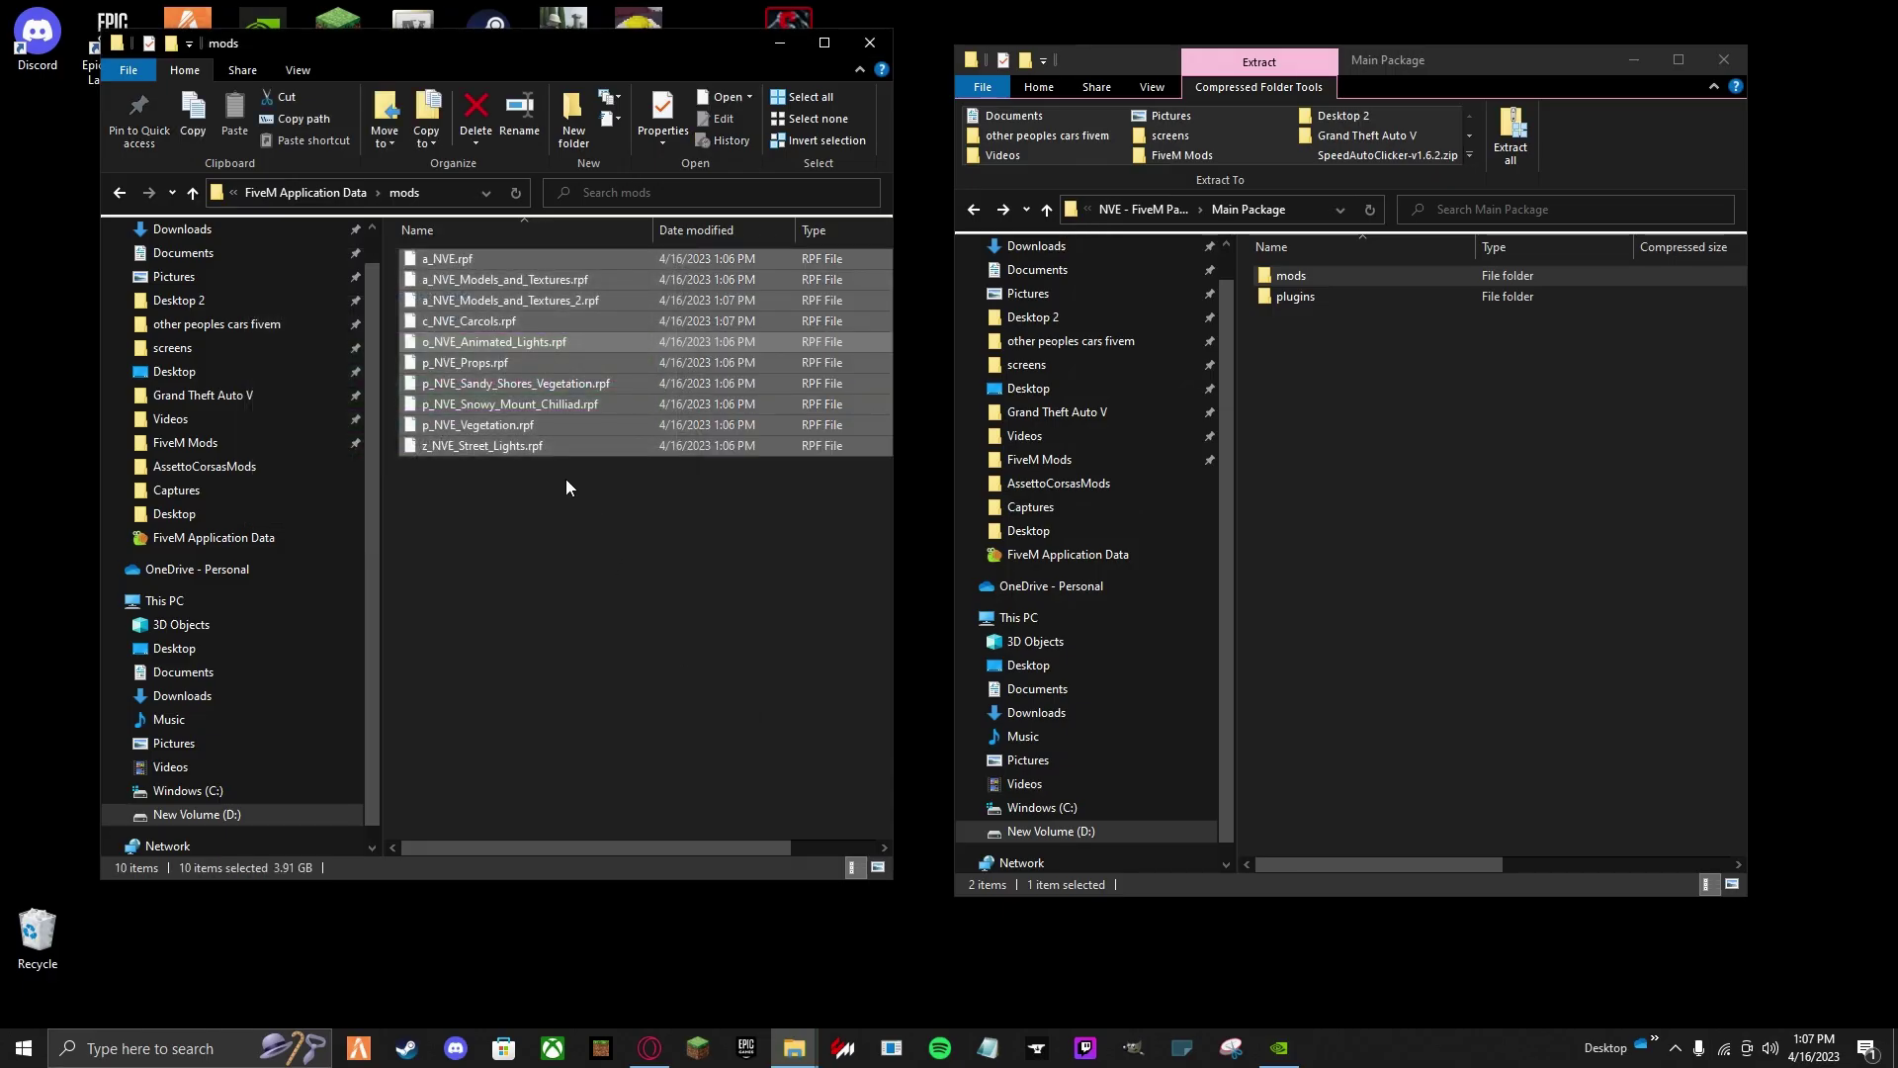
click(578, 560)
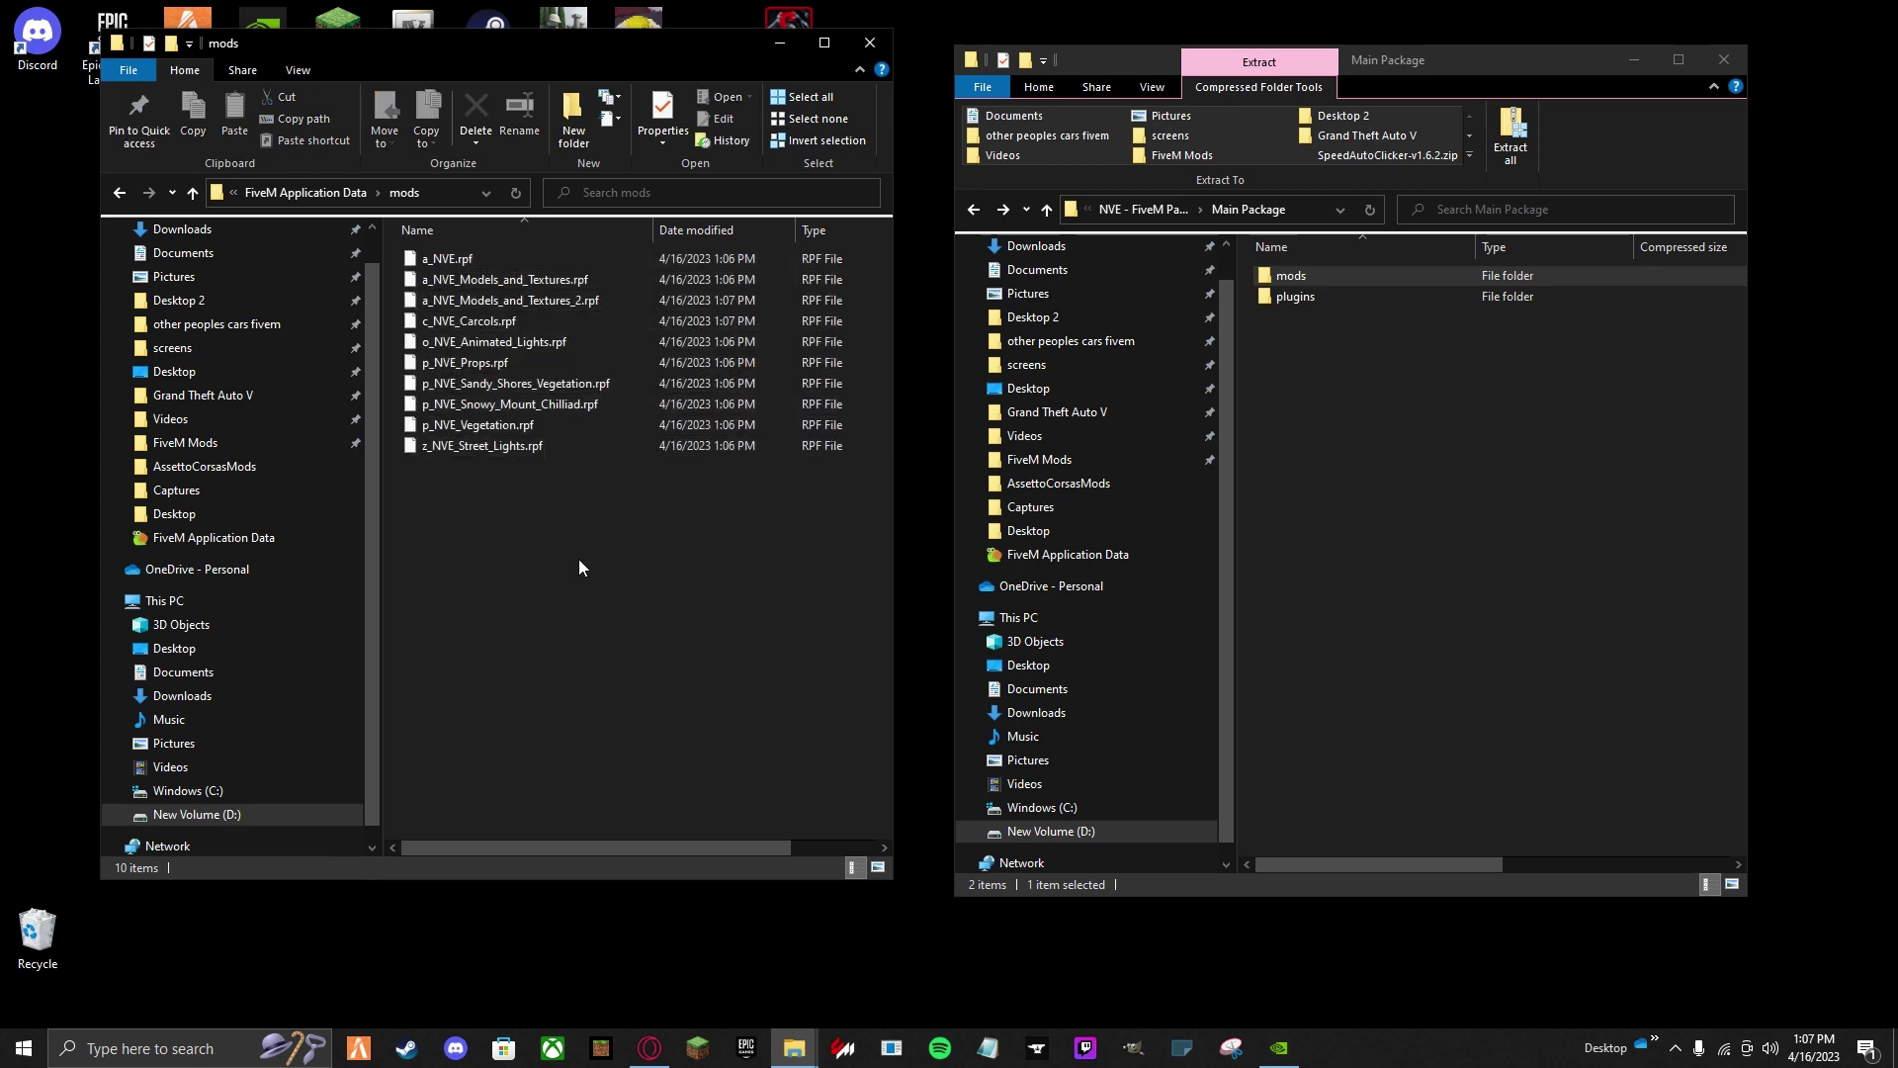
key(alt+Up)
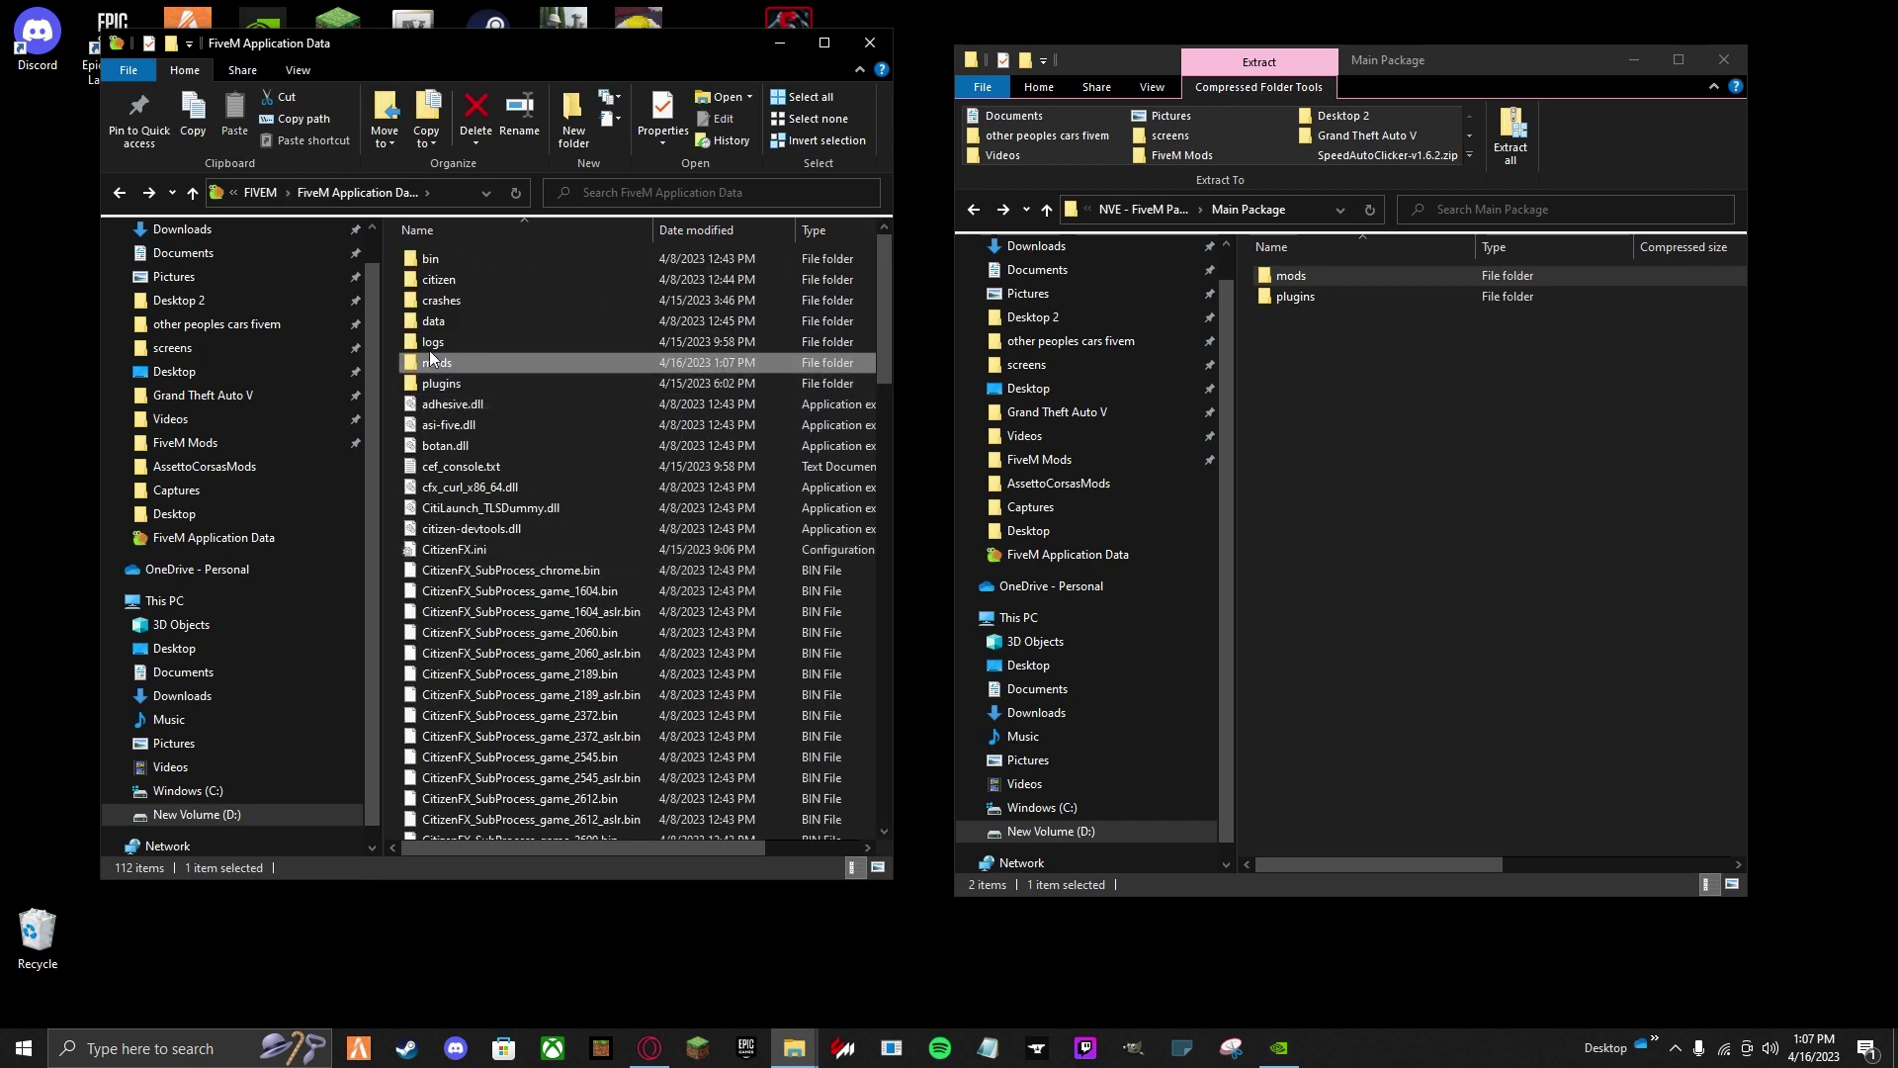
double_click(481, 384)
click(1427, 461)
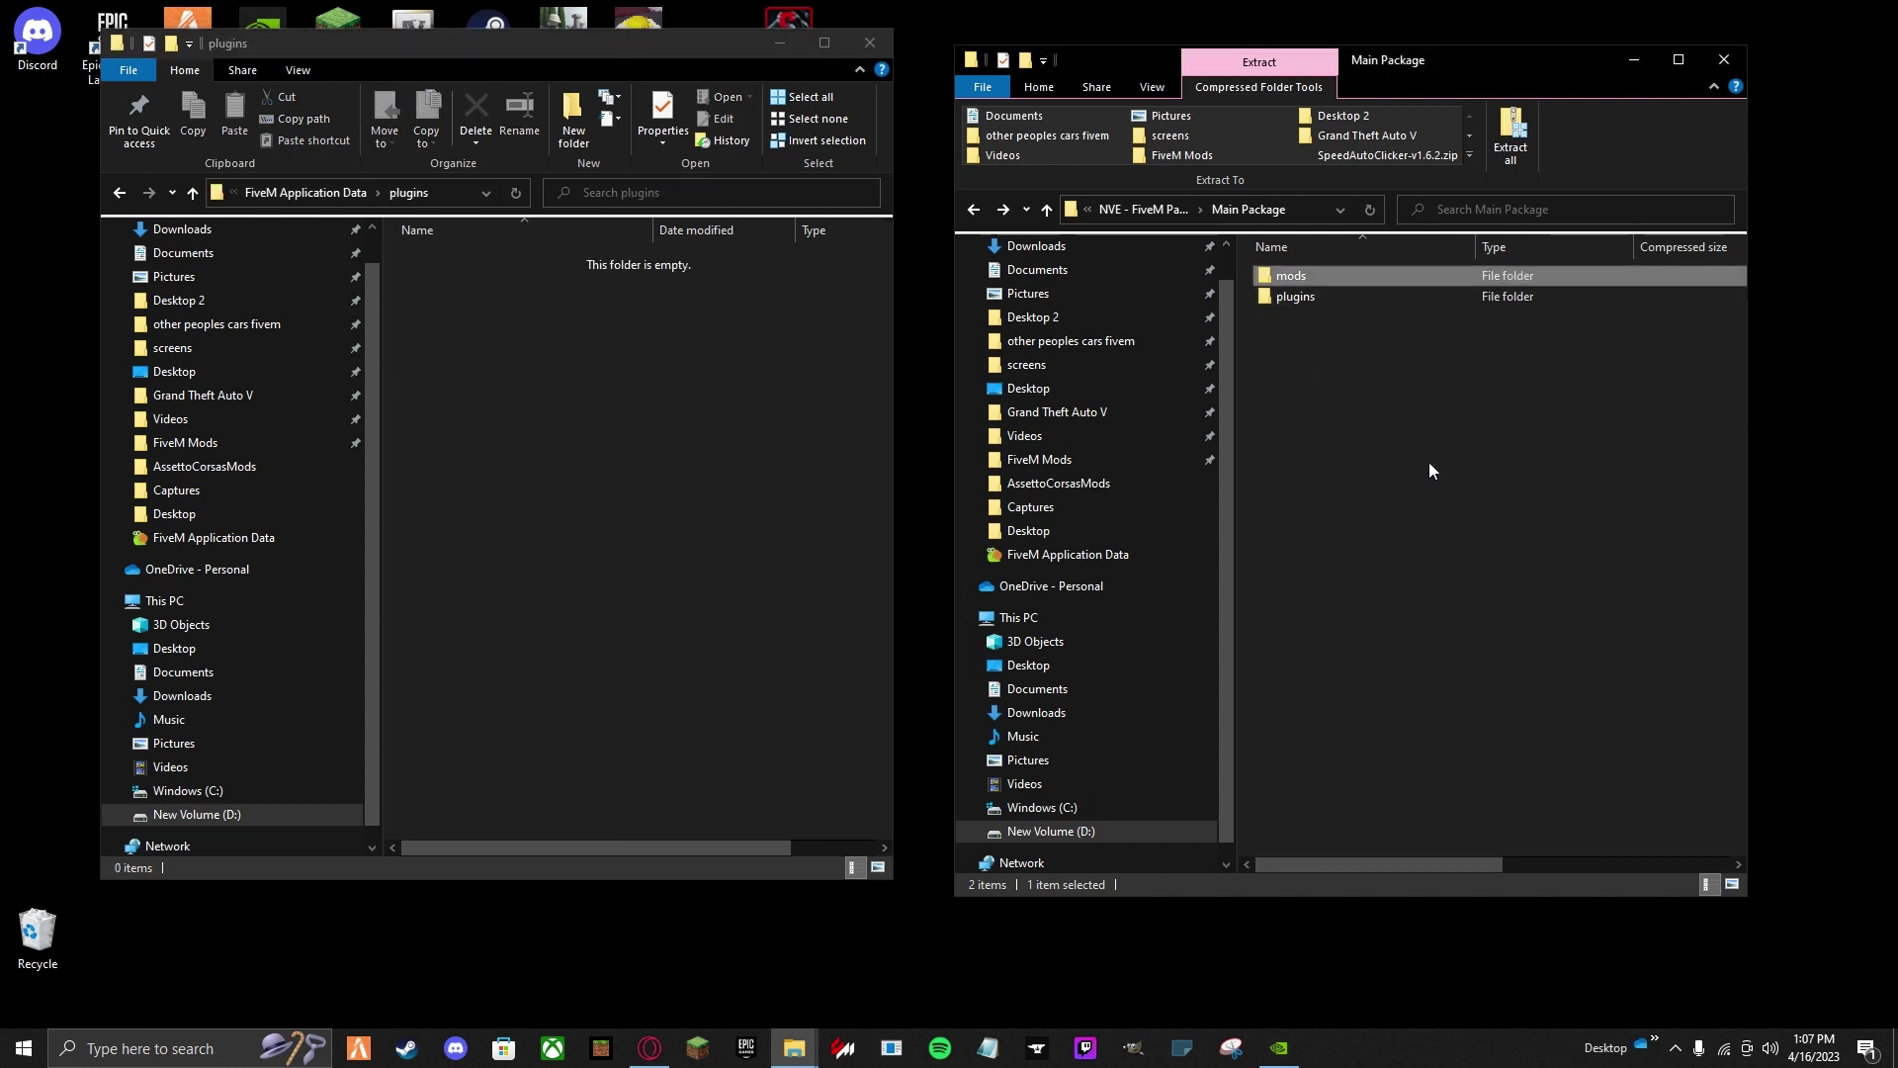
double_click(1267, 296)
drag(1319, 273, 512, 391)
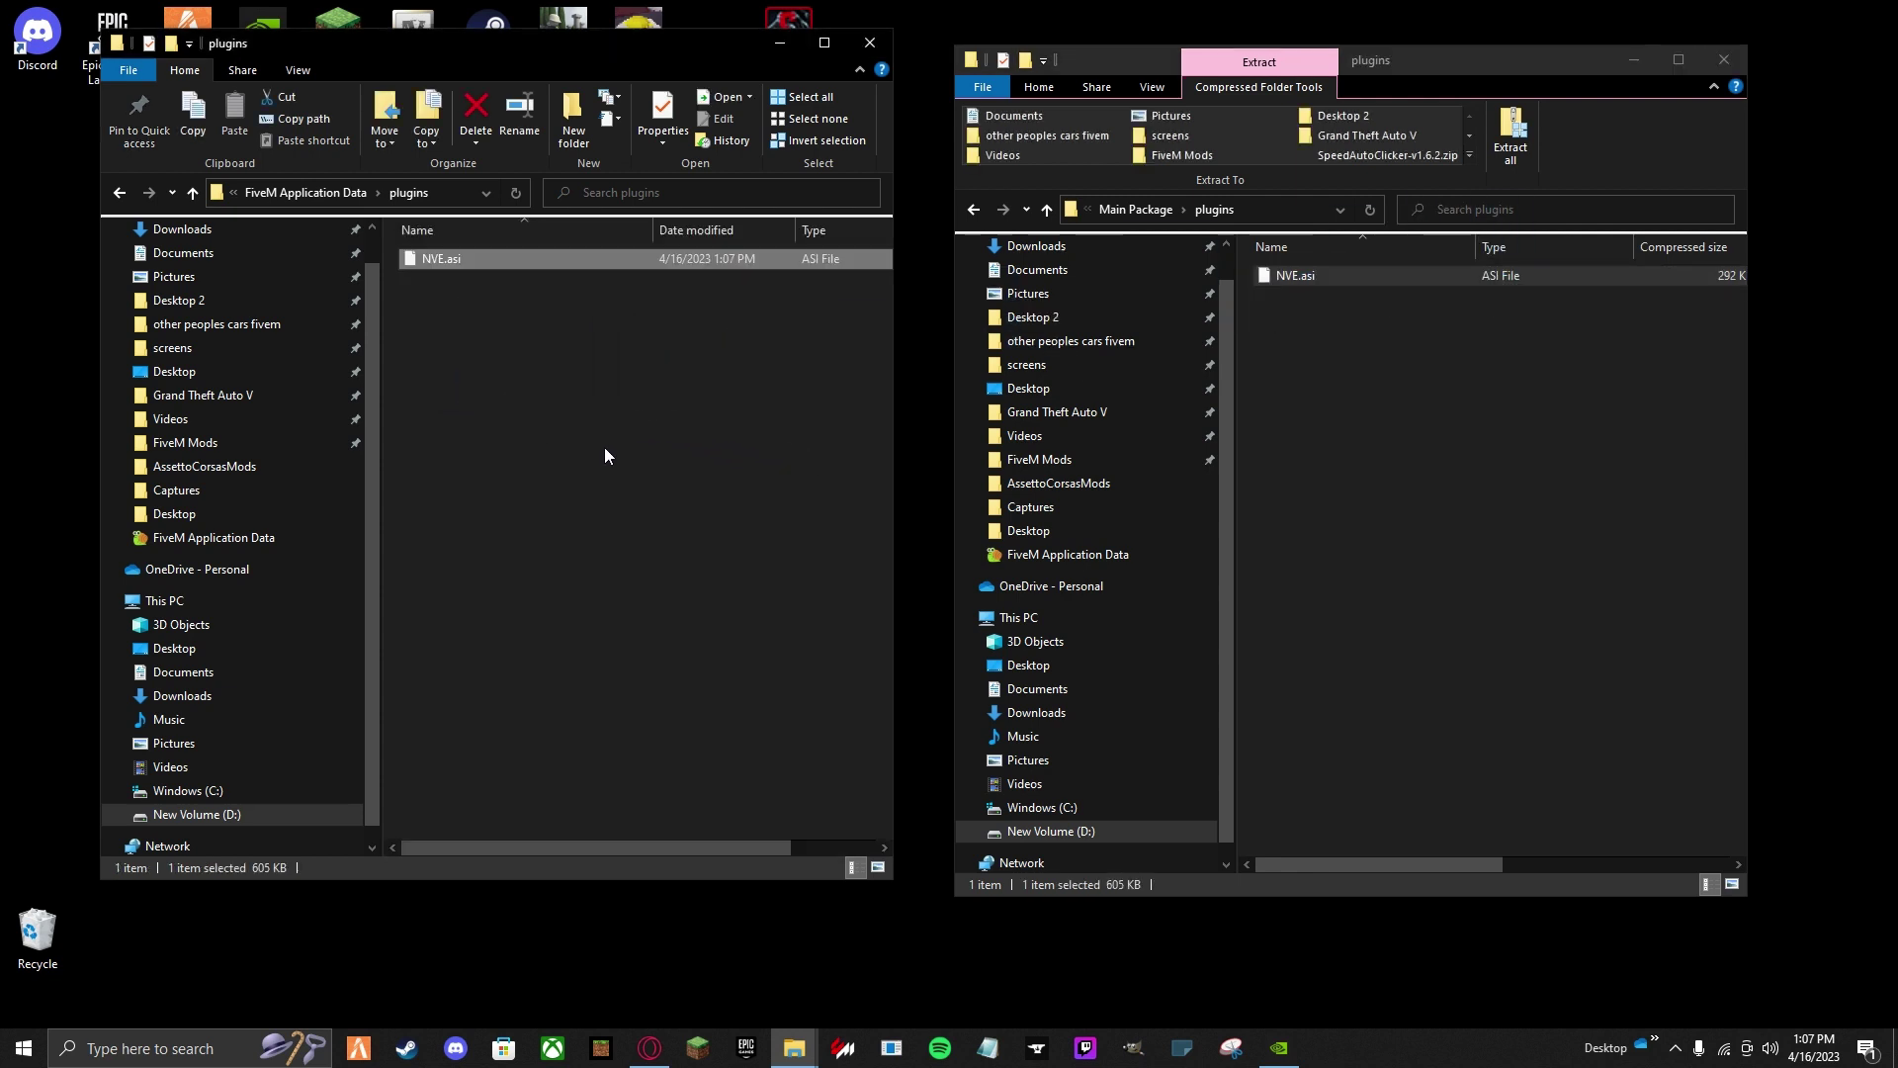
Return the FiveM Application Data window to its mods folder and open Optional Add-Ons in the NVE package.
key(alt+Up)
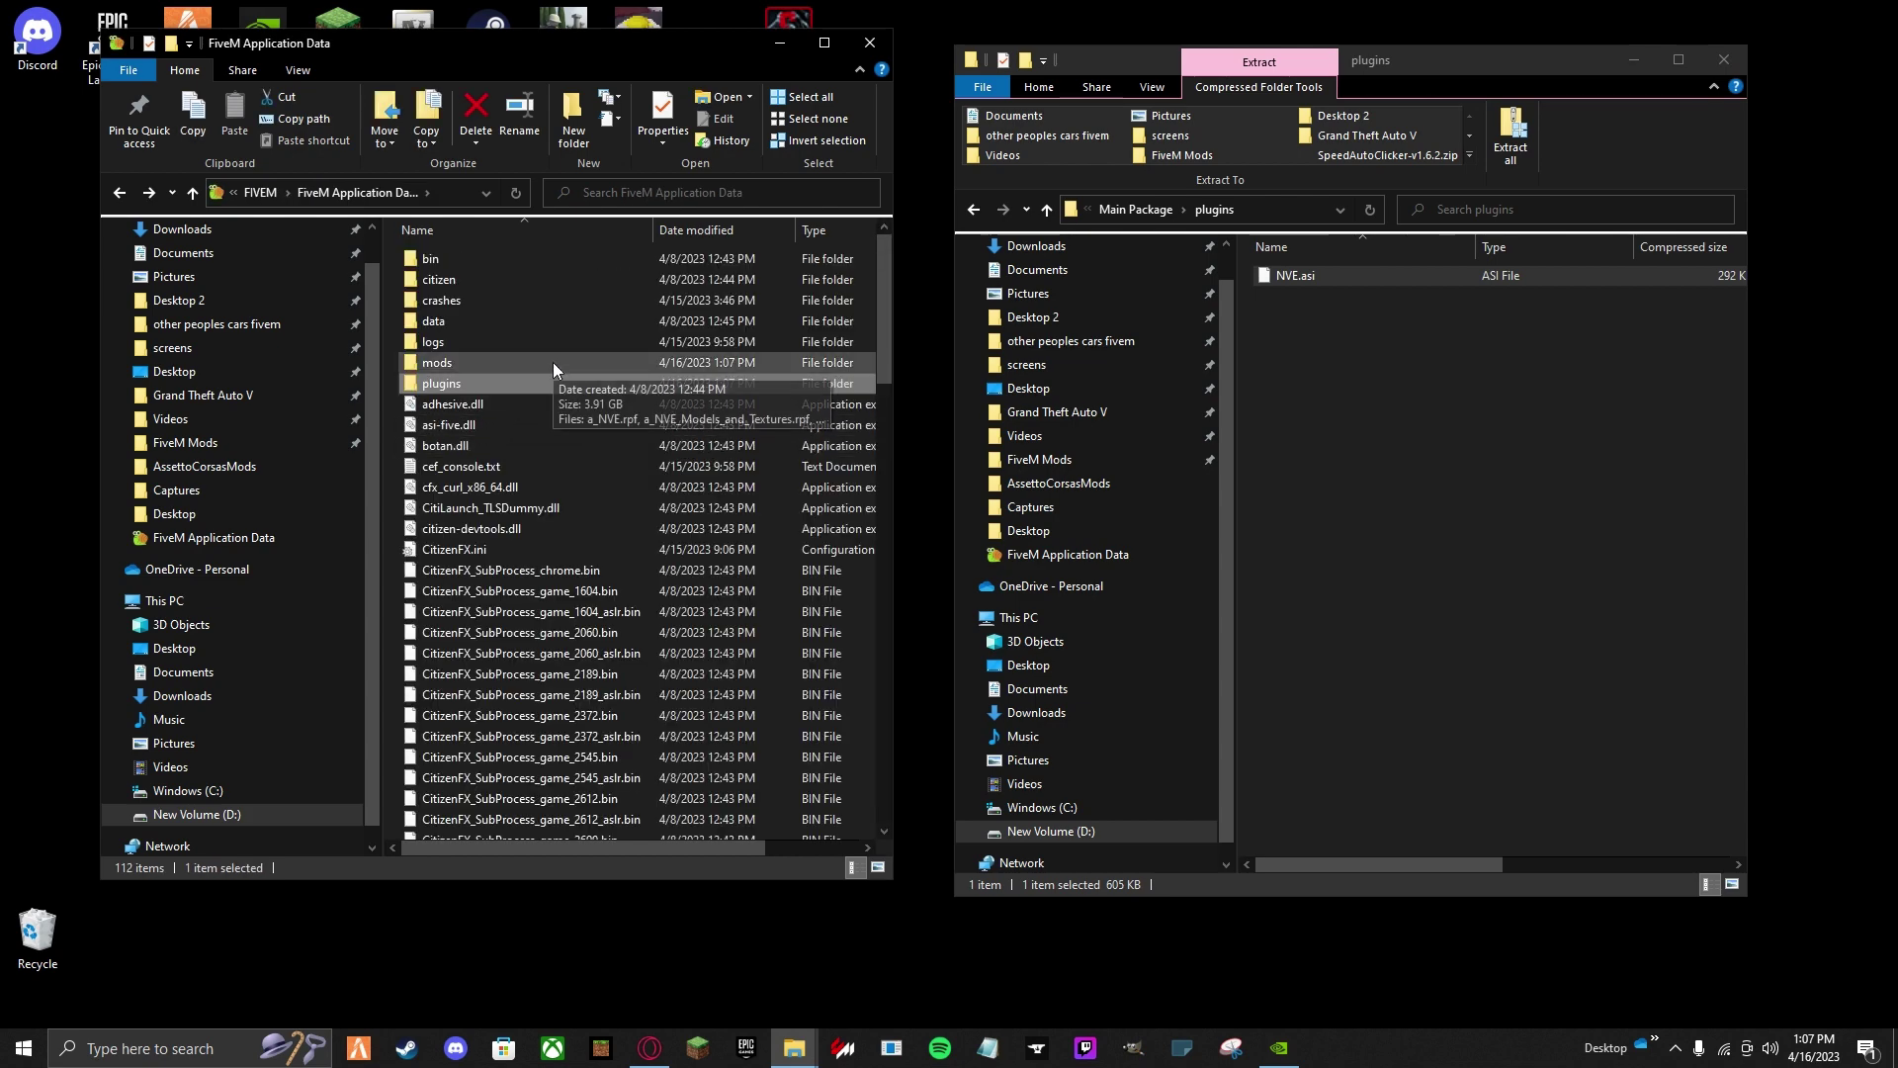
double_click(554, 362)
click(1544, 469)
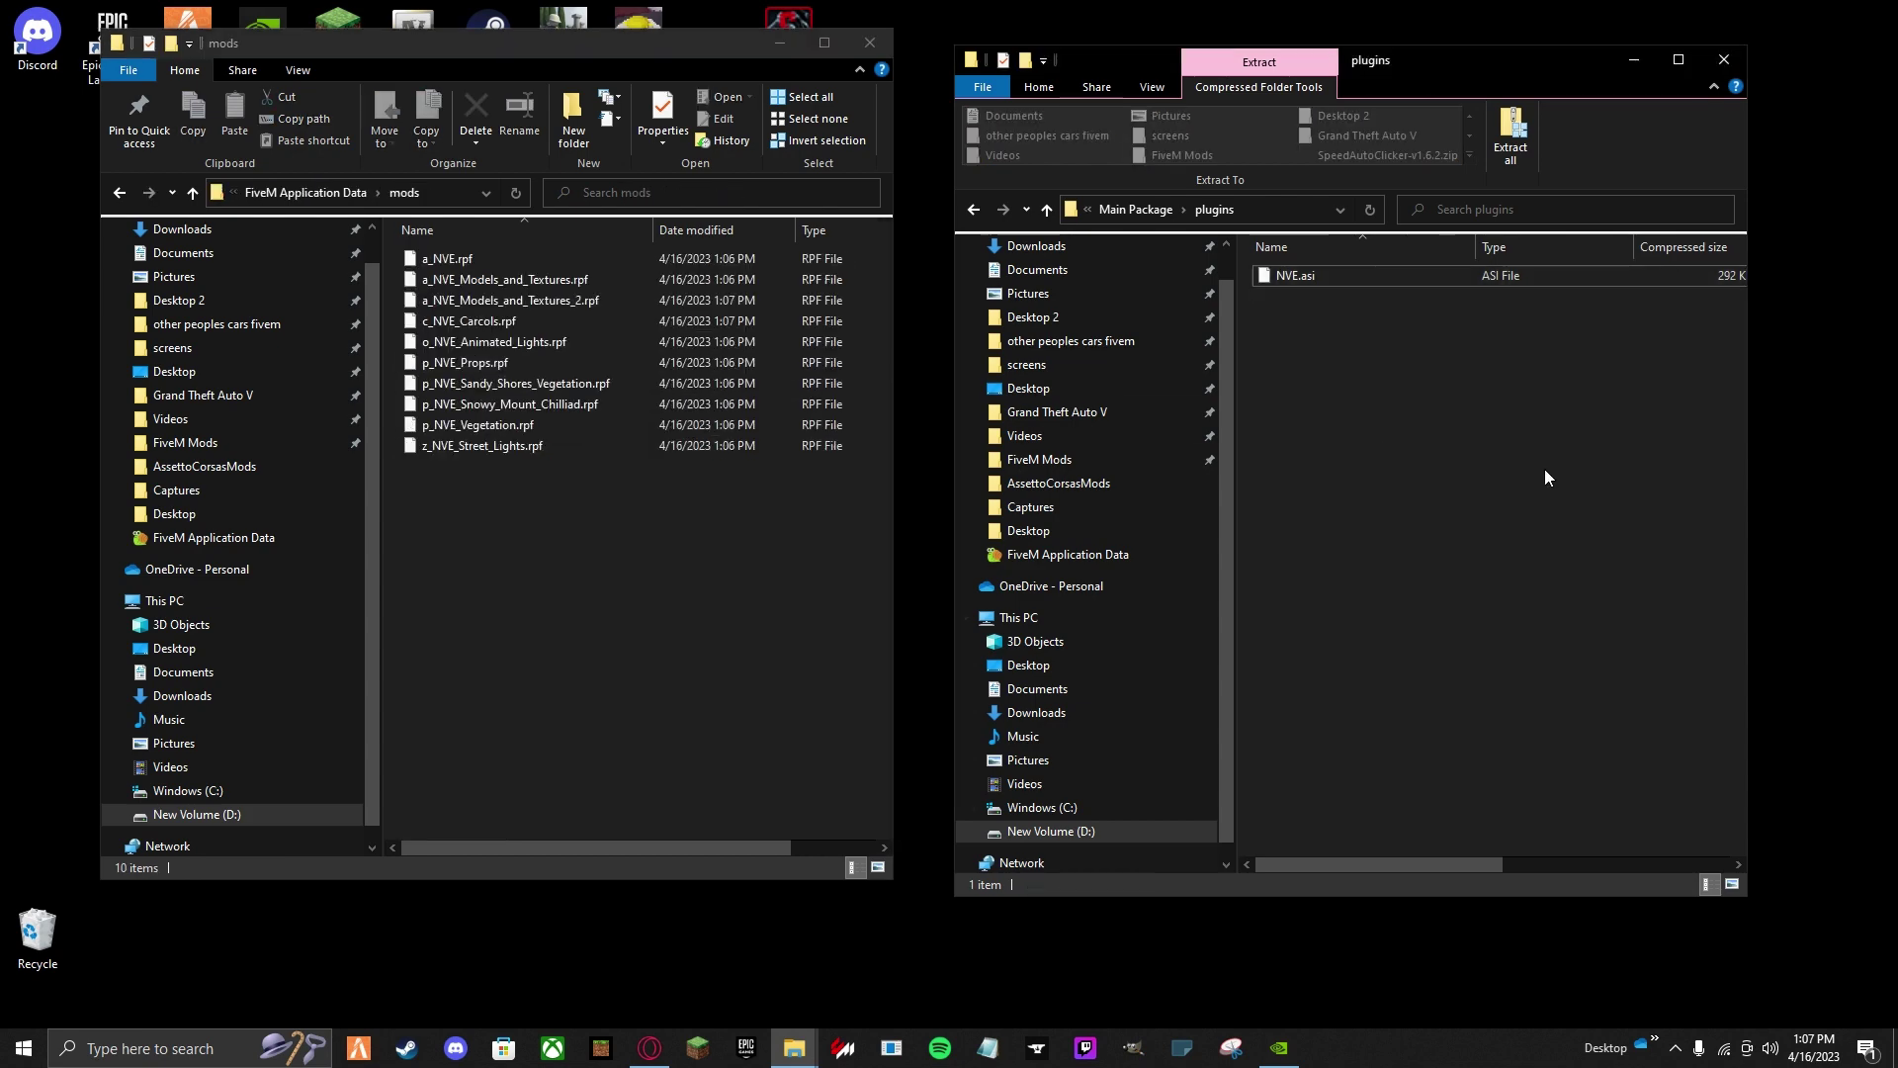
key(alt+Up)
key(alt+Up)
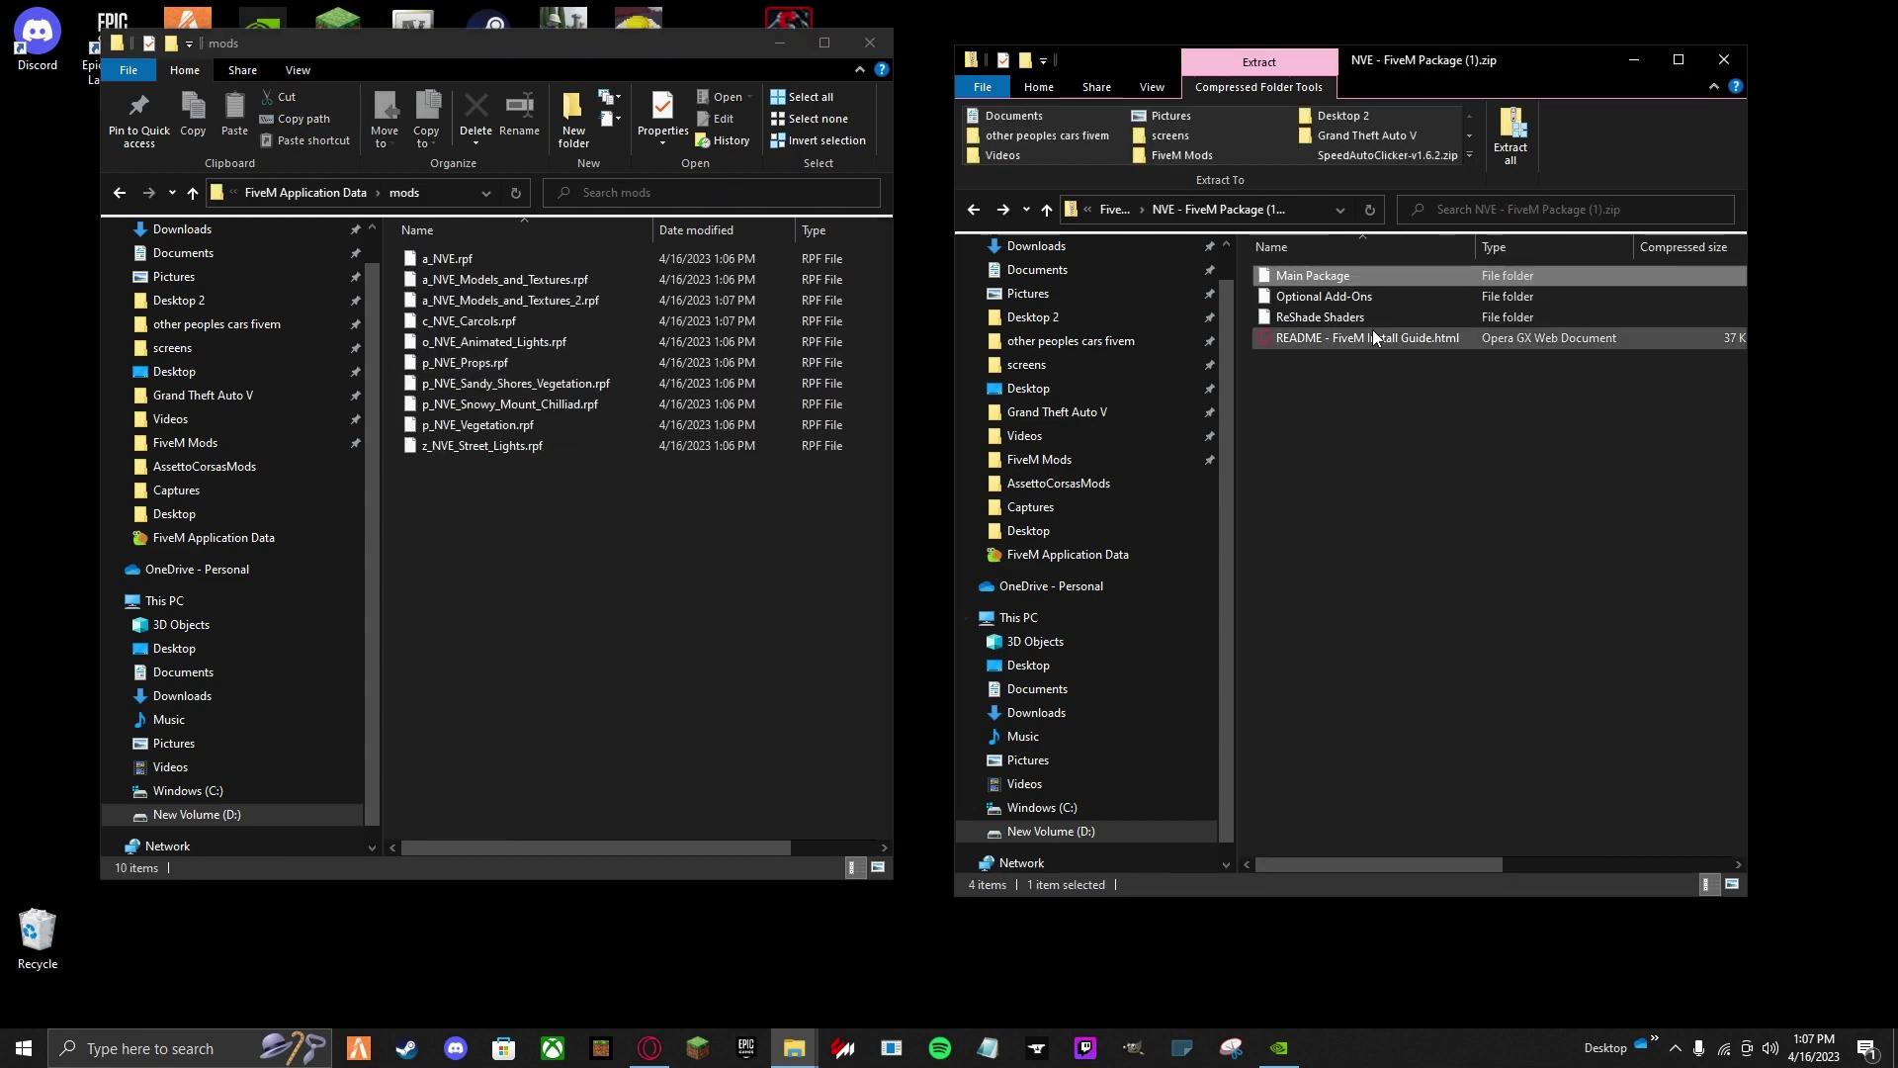
double_click(1305, 295)
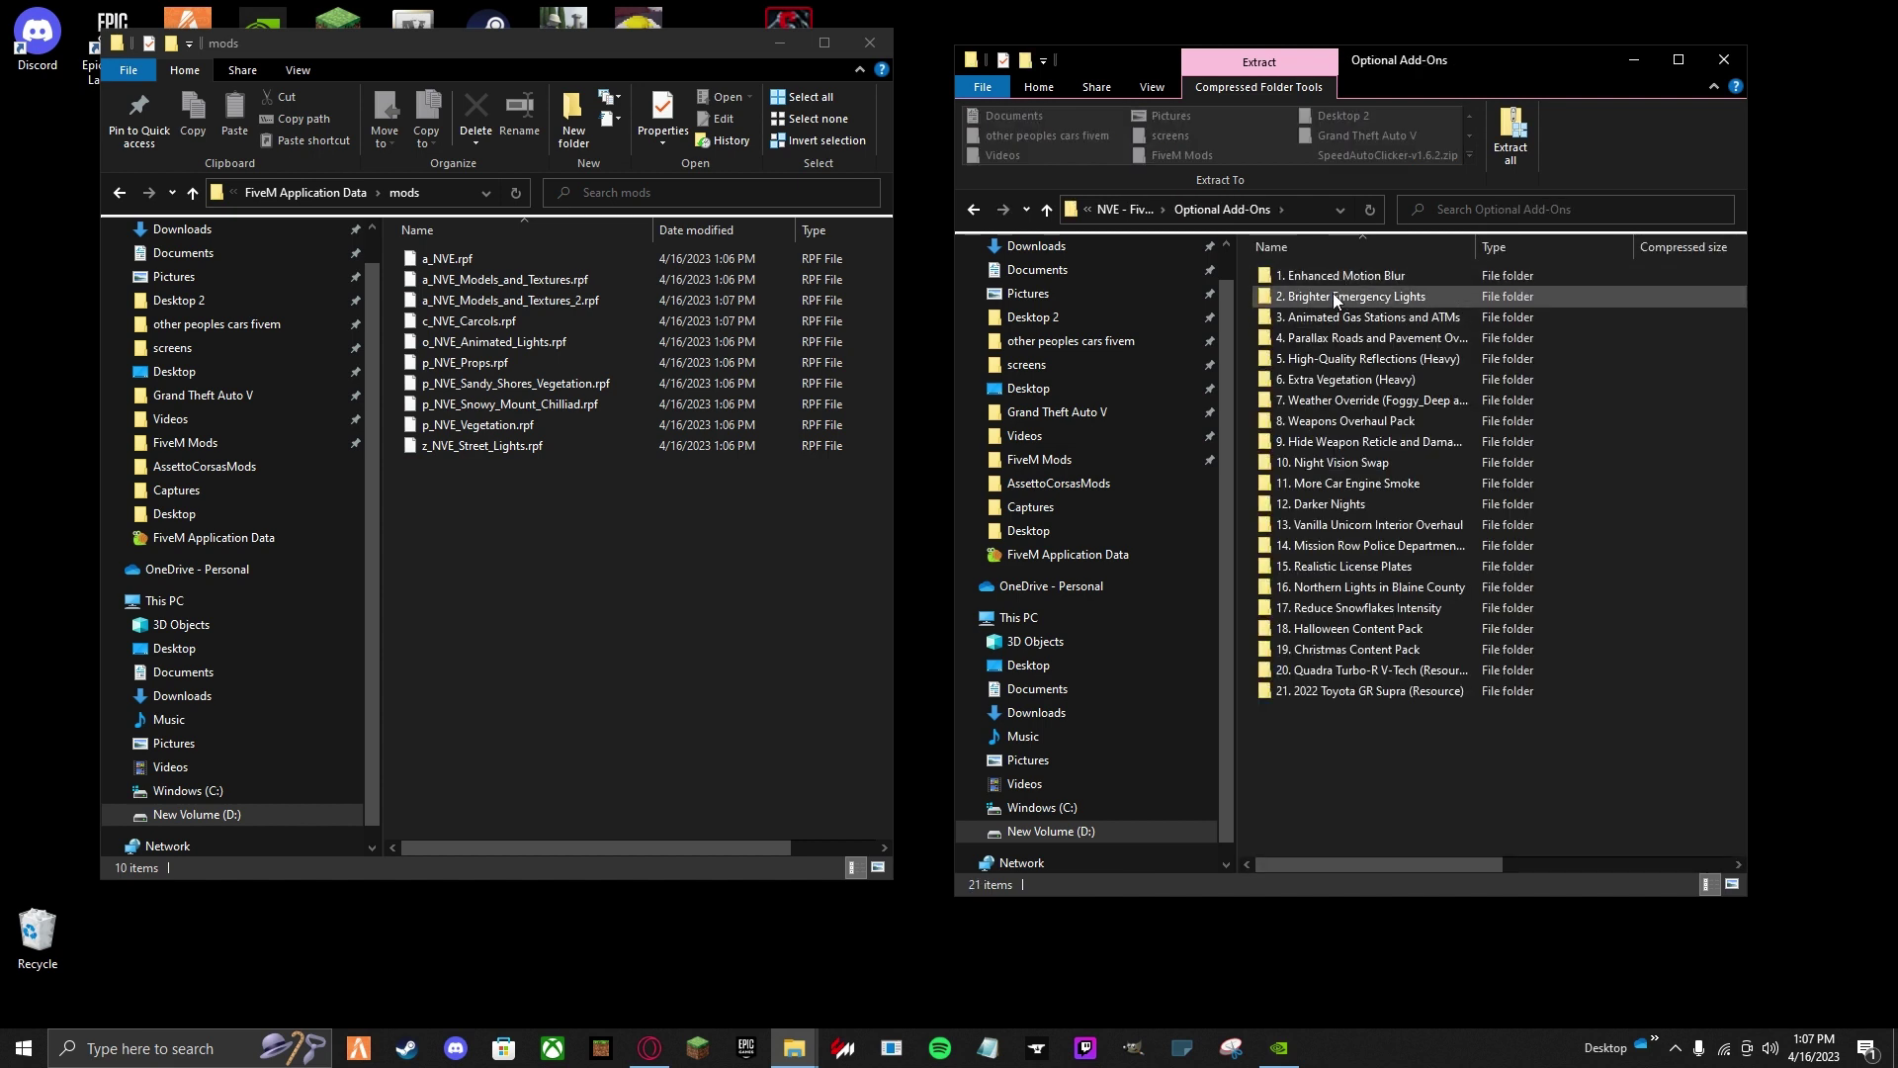
Copy the f_NVE_Brighter_Emergency_Lights file from 2. Brighter Emergency Lights > (2) Medium Intensity into the FiveM mods folder.
double_click(1333, 295)
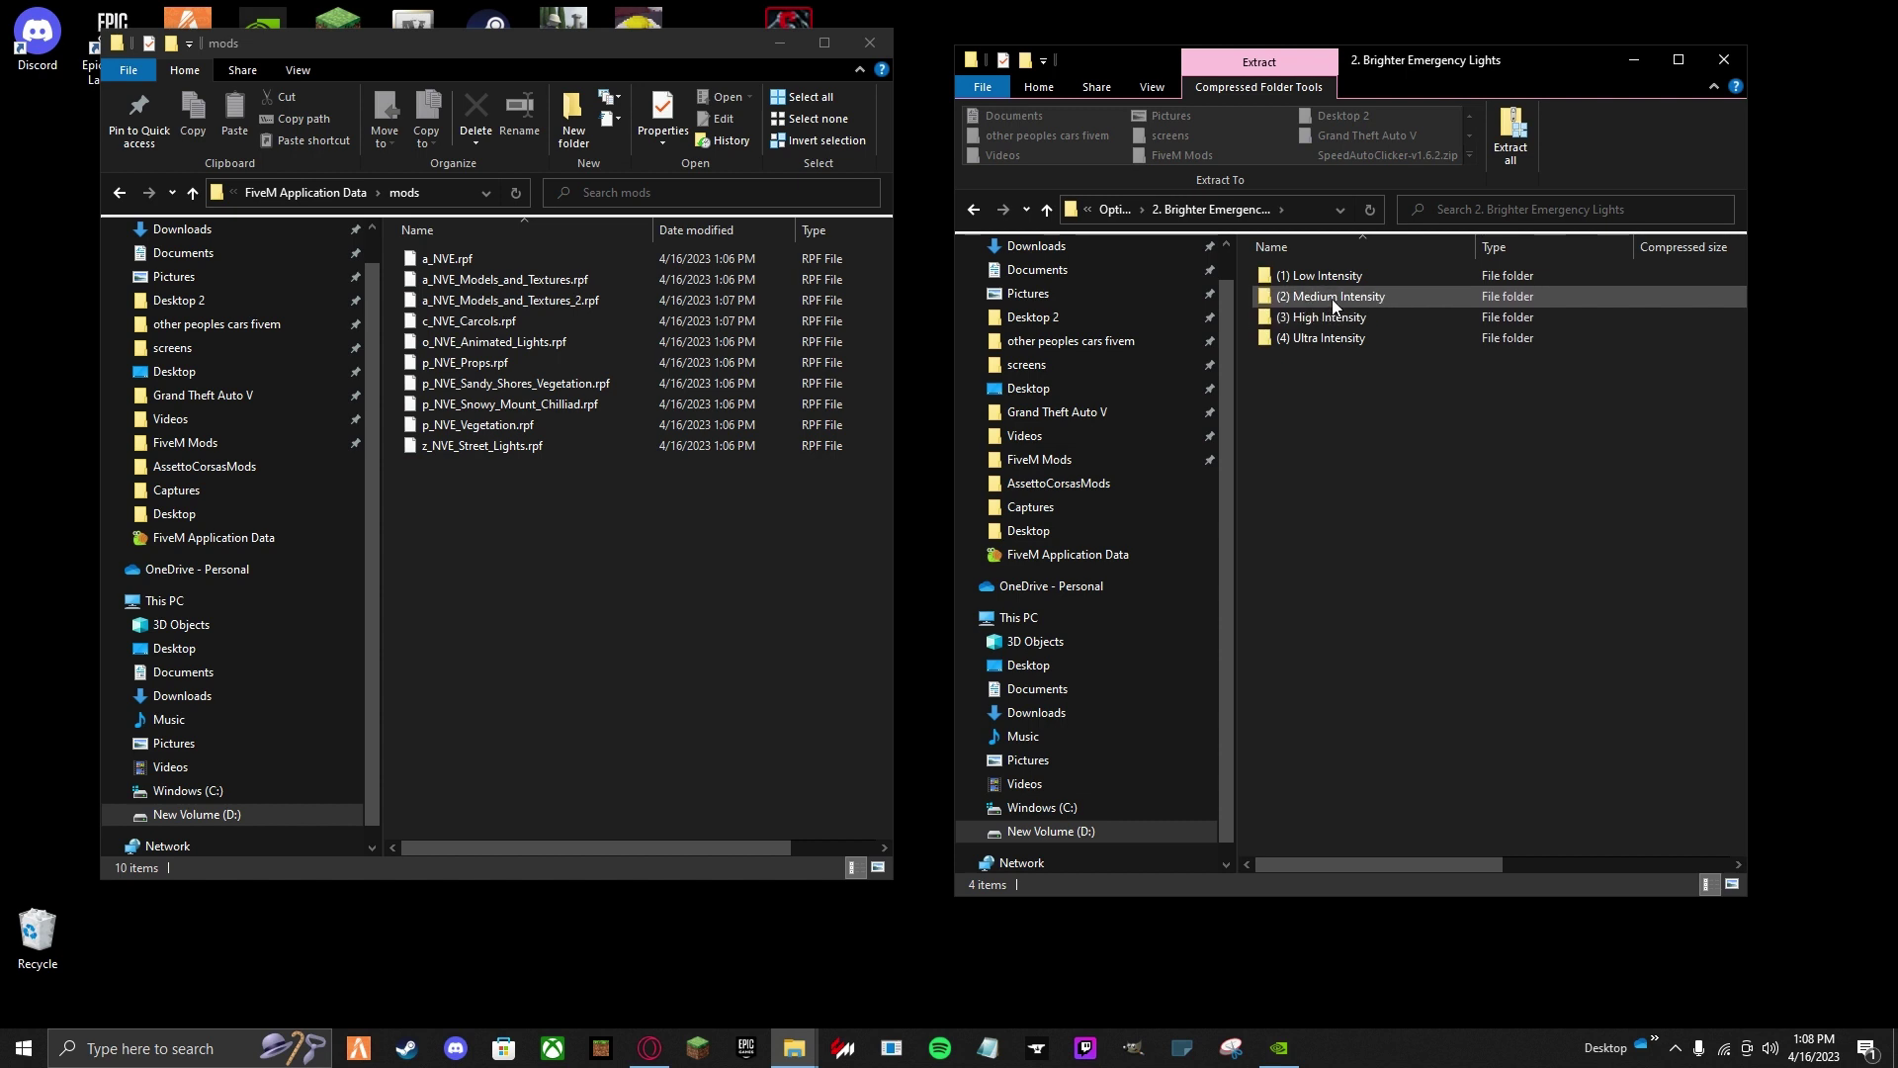
double_click(1343, 295)
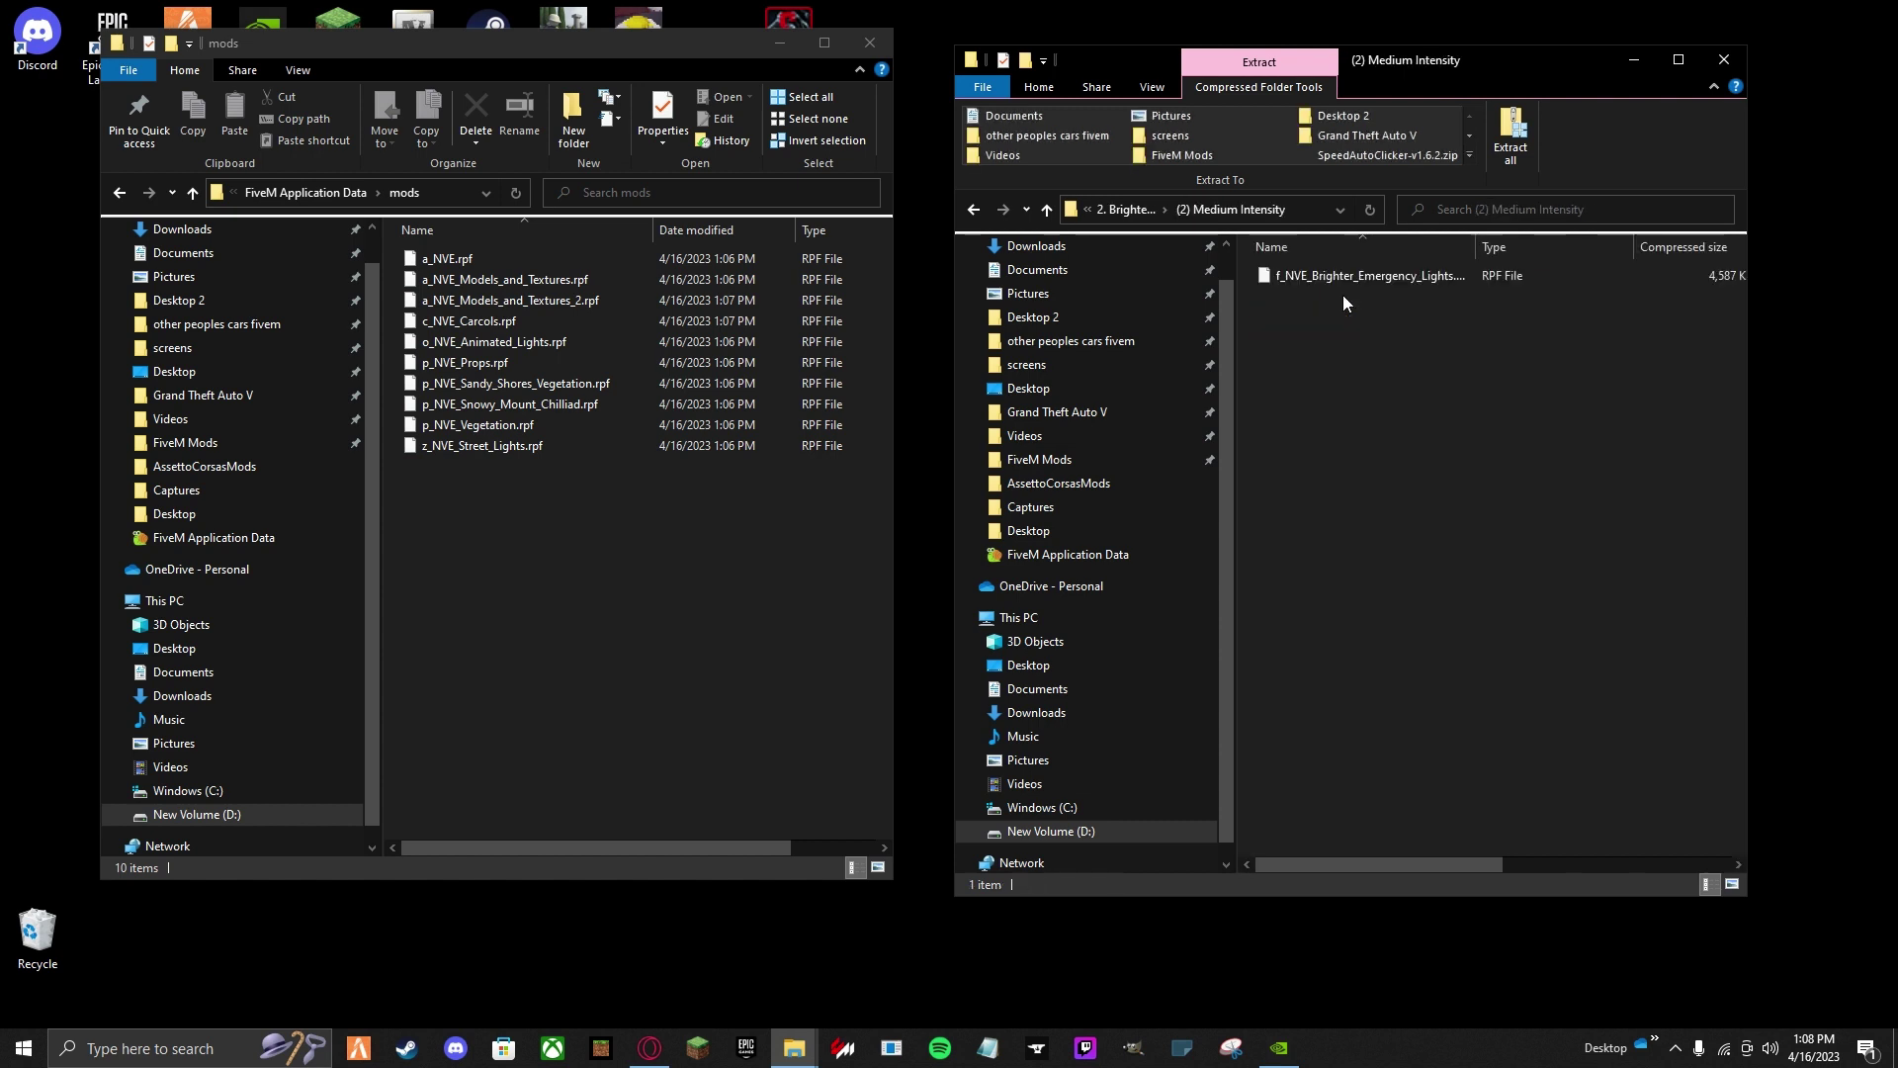
drag(1331, 275, 676, 571)
Copy o_NVE_Animated_Gas_Stations.rpf and s_NVE_ATM_Animation.rpf from add-on 3. Animated Gas Stations and ATMs into the FiveM mods folder.
click(1449, 502)
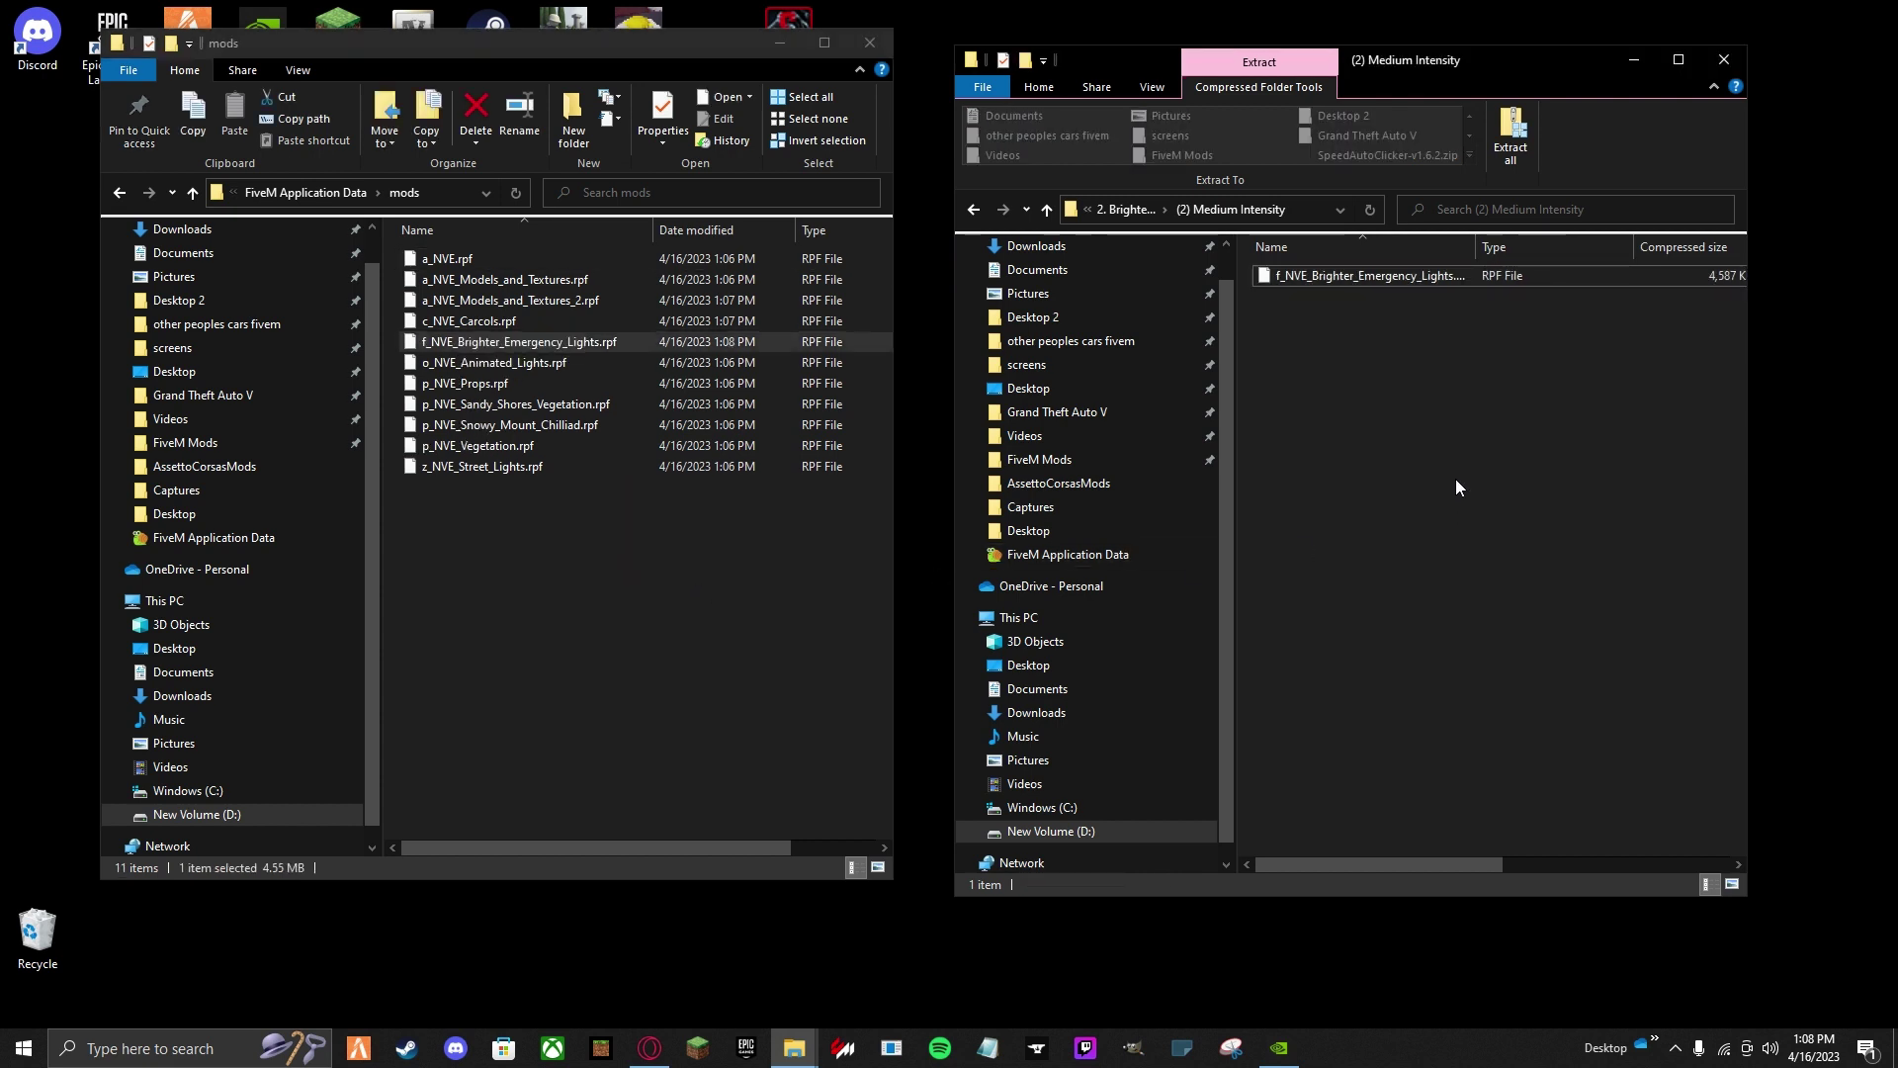
key(BackSpace)
key(BackSpace)
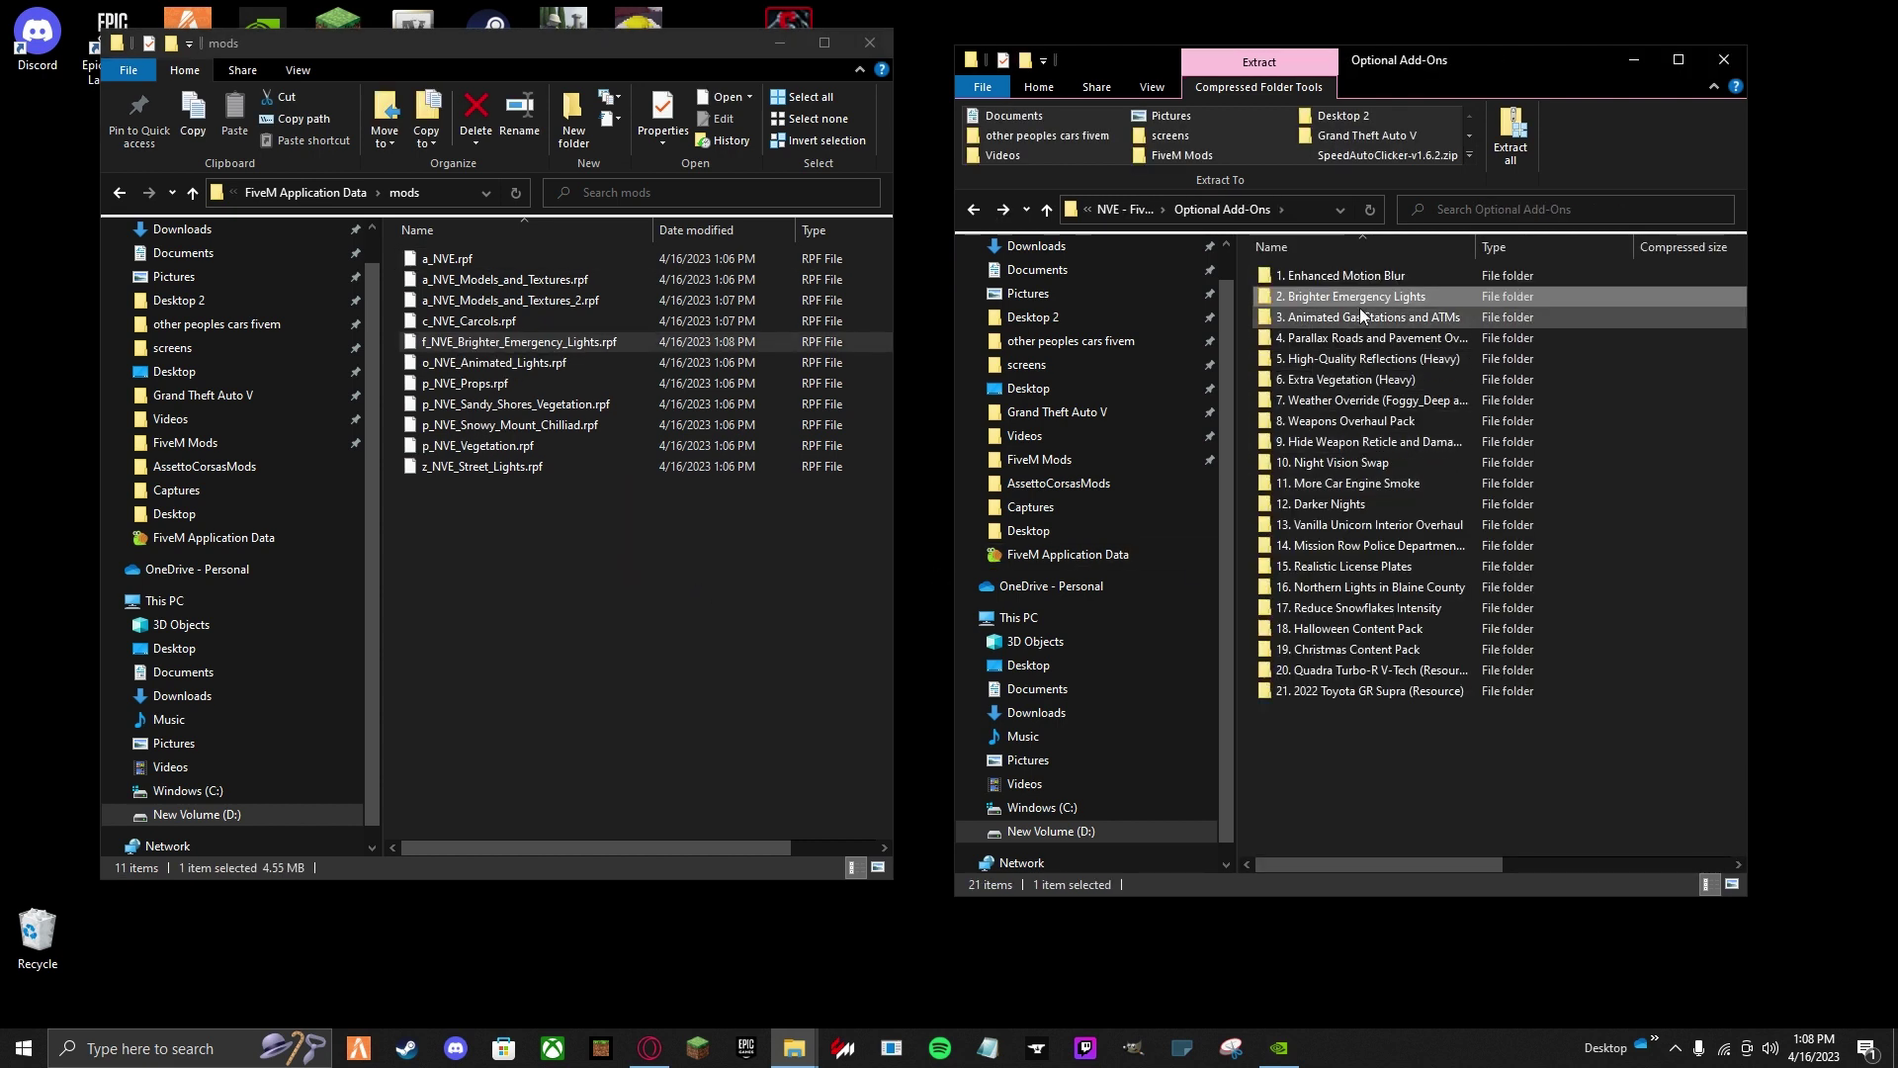
double_click(1353, 319)
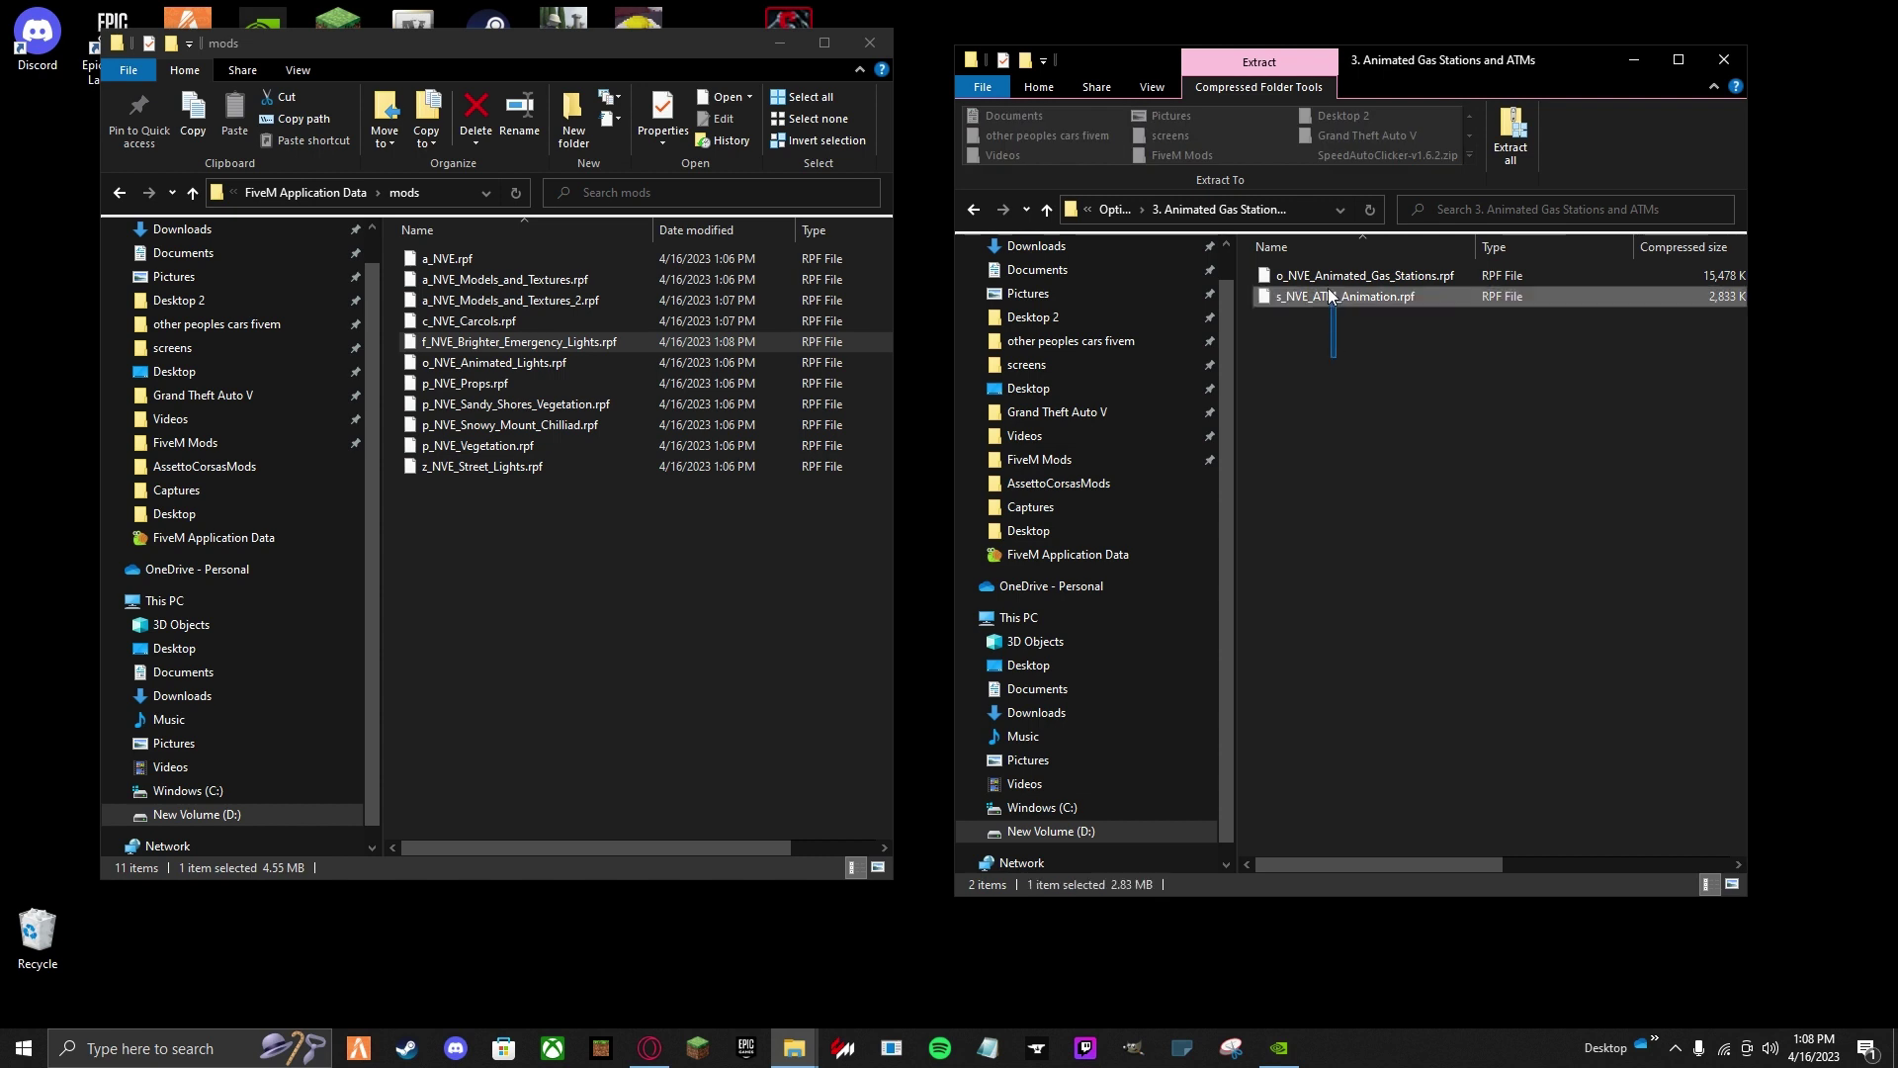
drag(1332, 341, 1385, 391)
click(1385, 391)
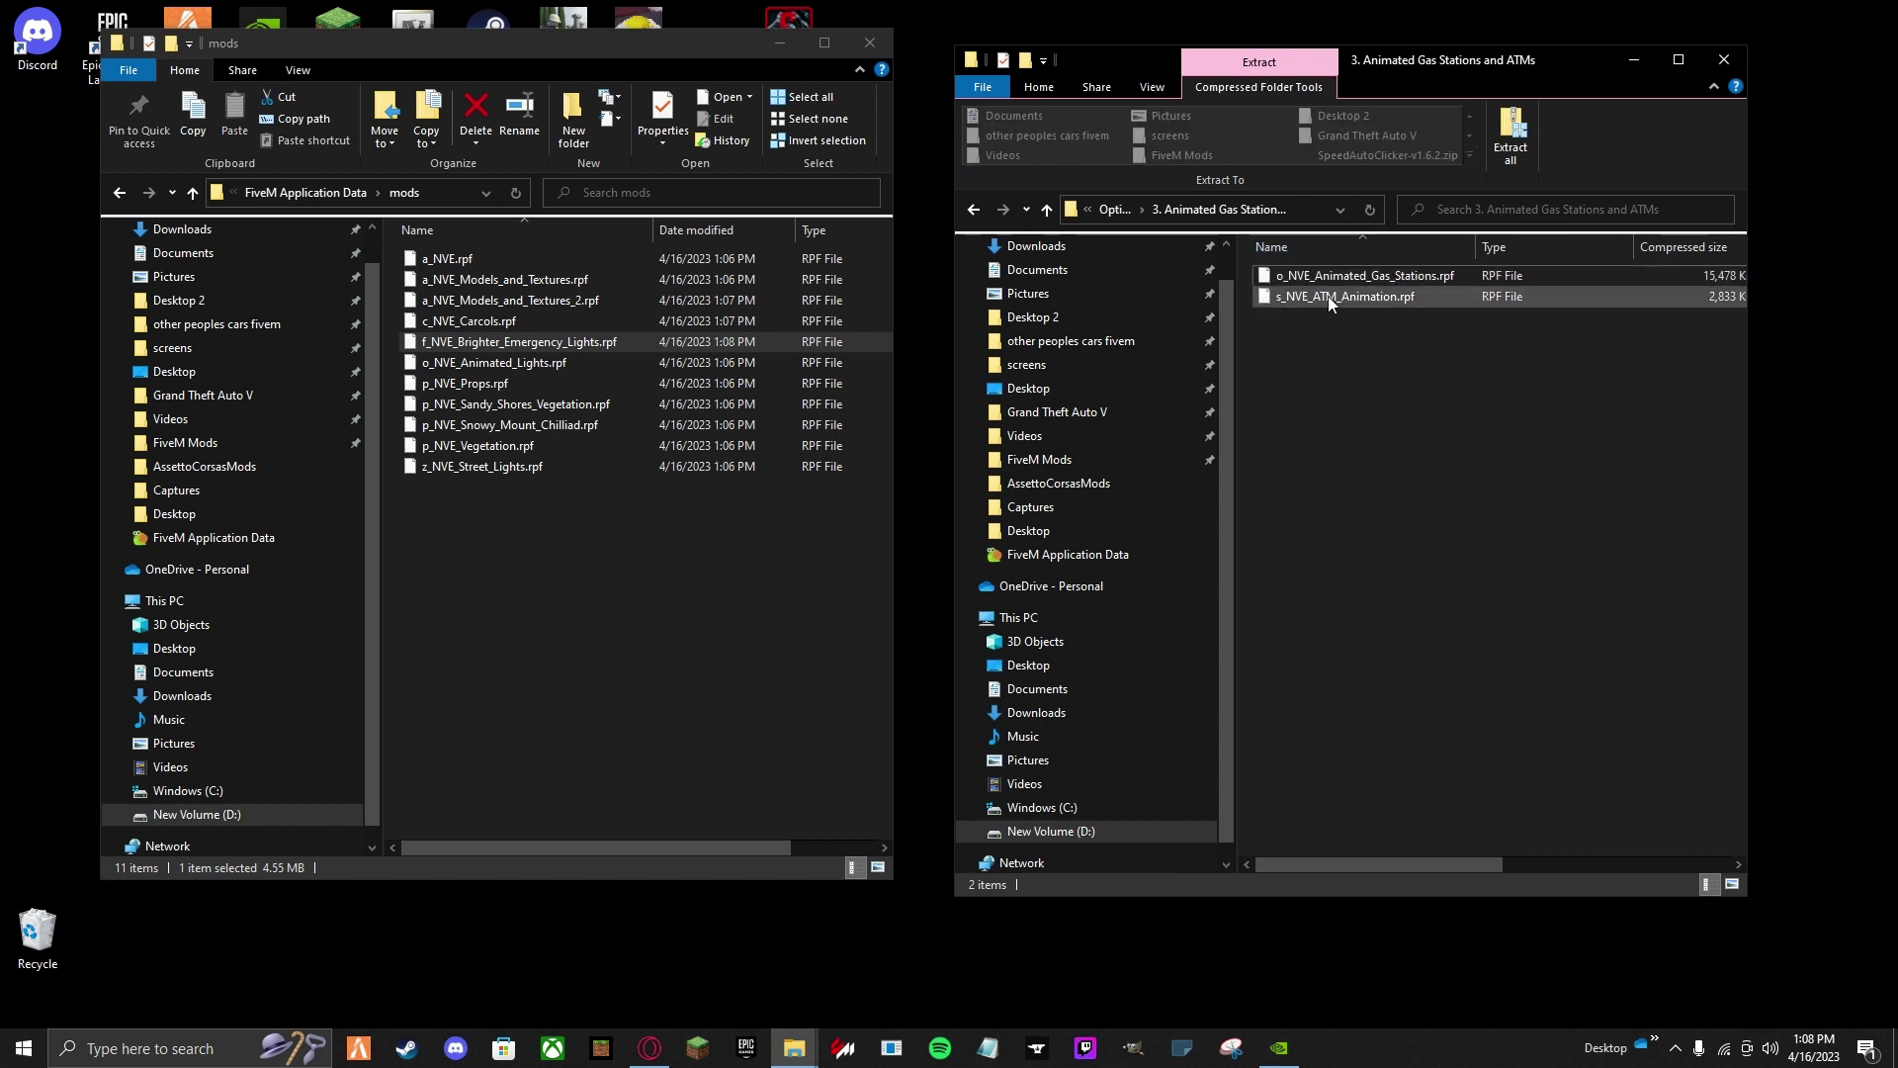
drag(1368, 332, 1384, 266)
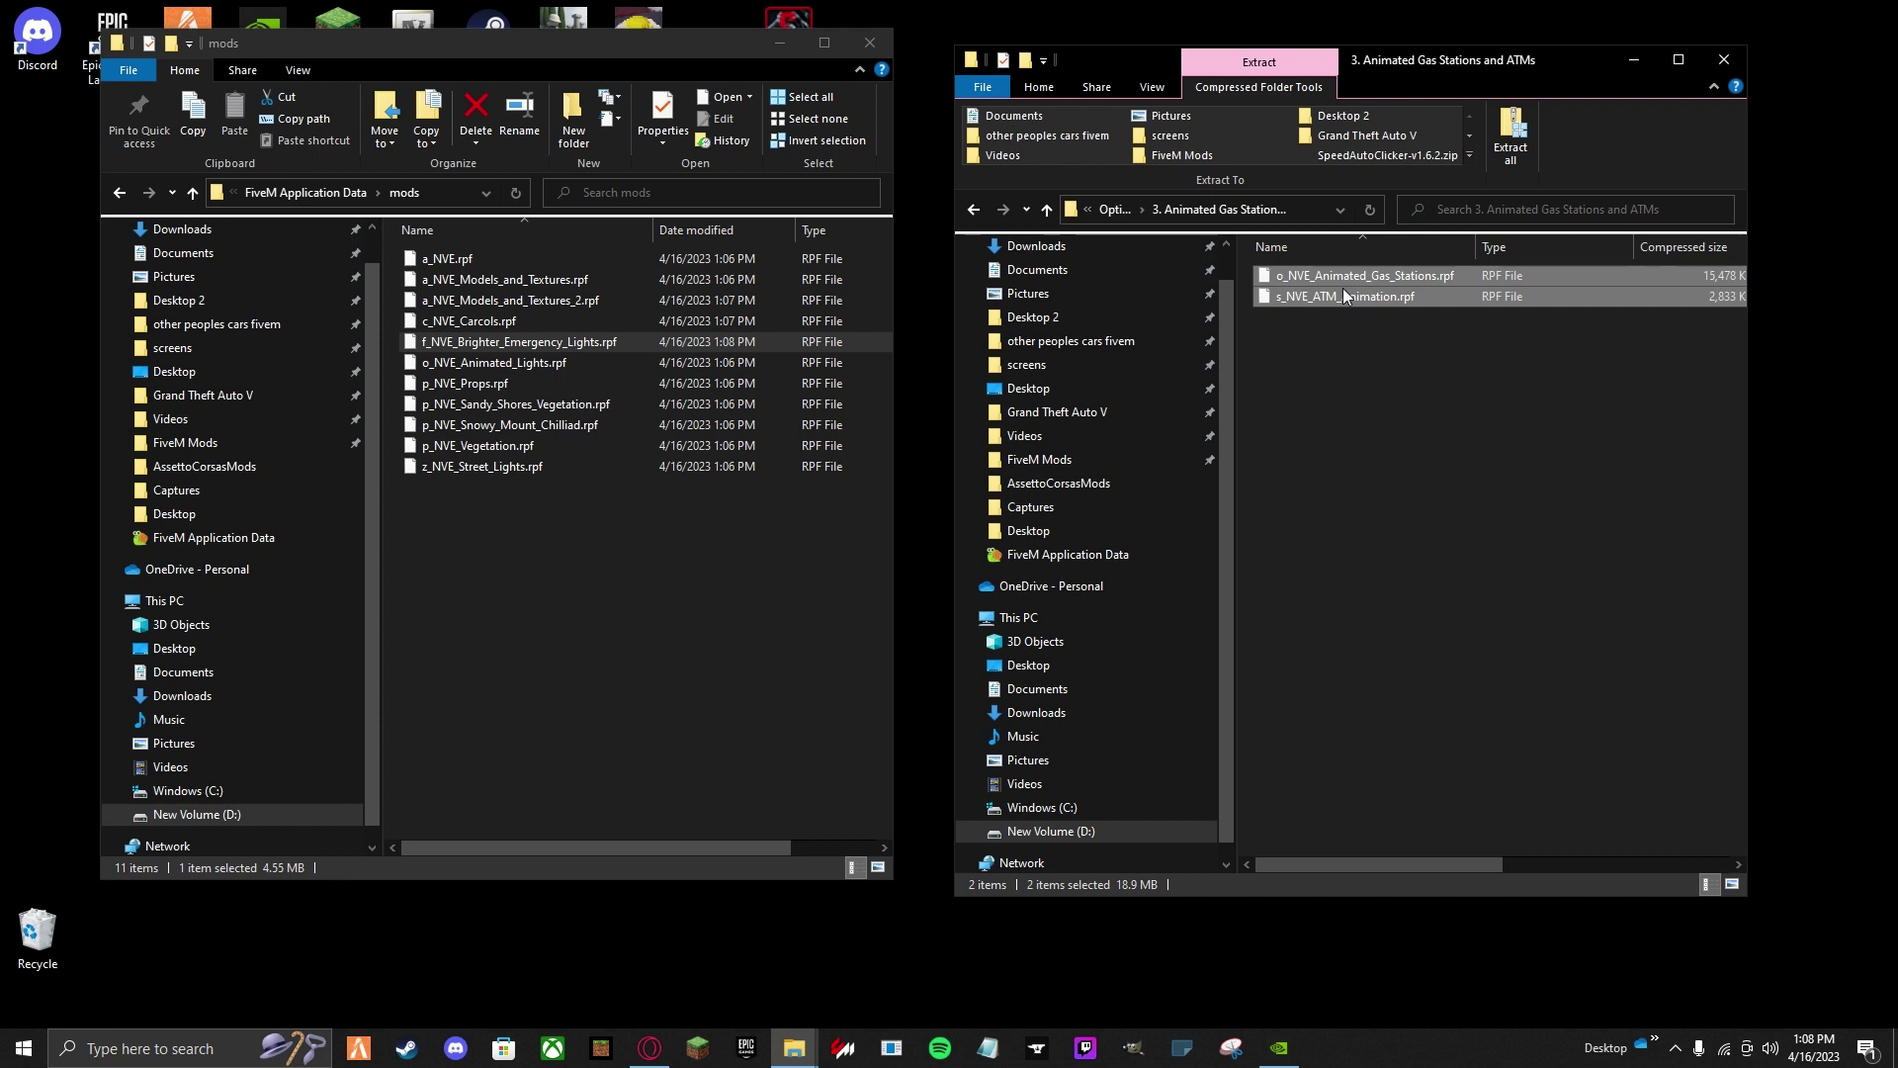
drag(1345, 295, 692, 474)
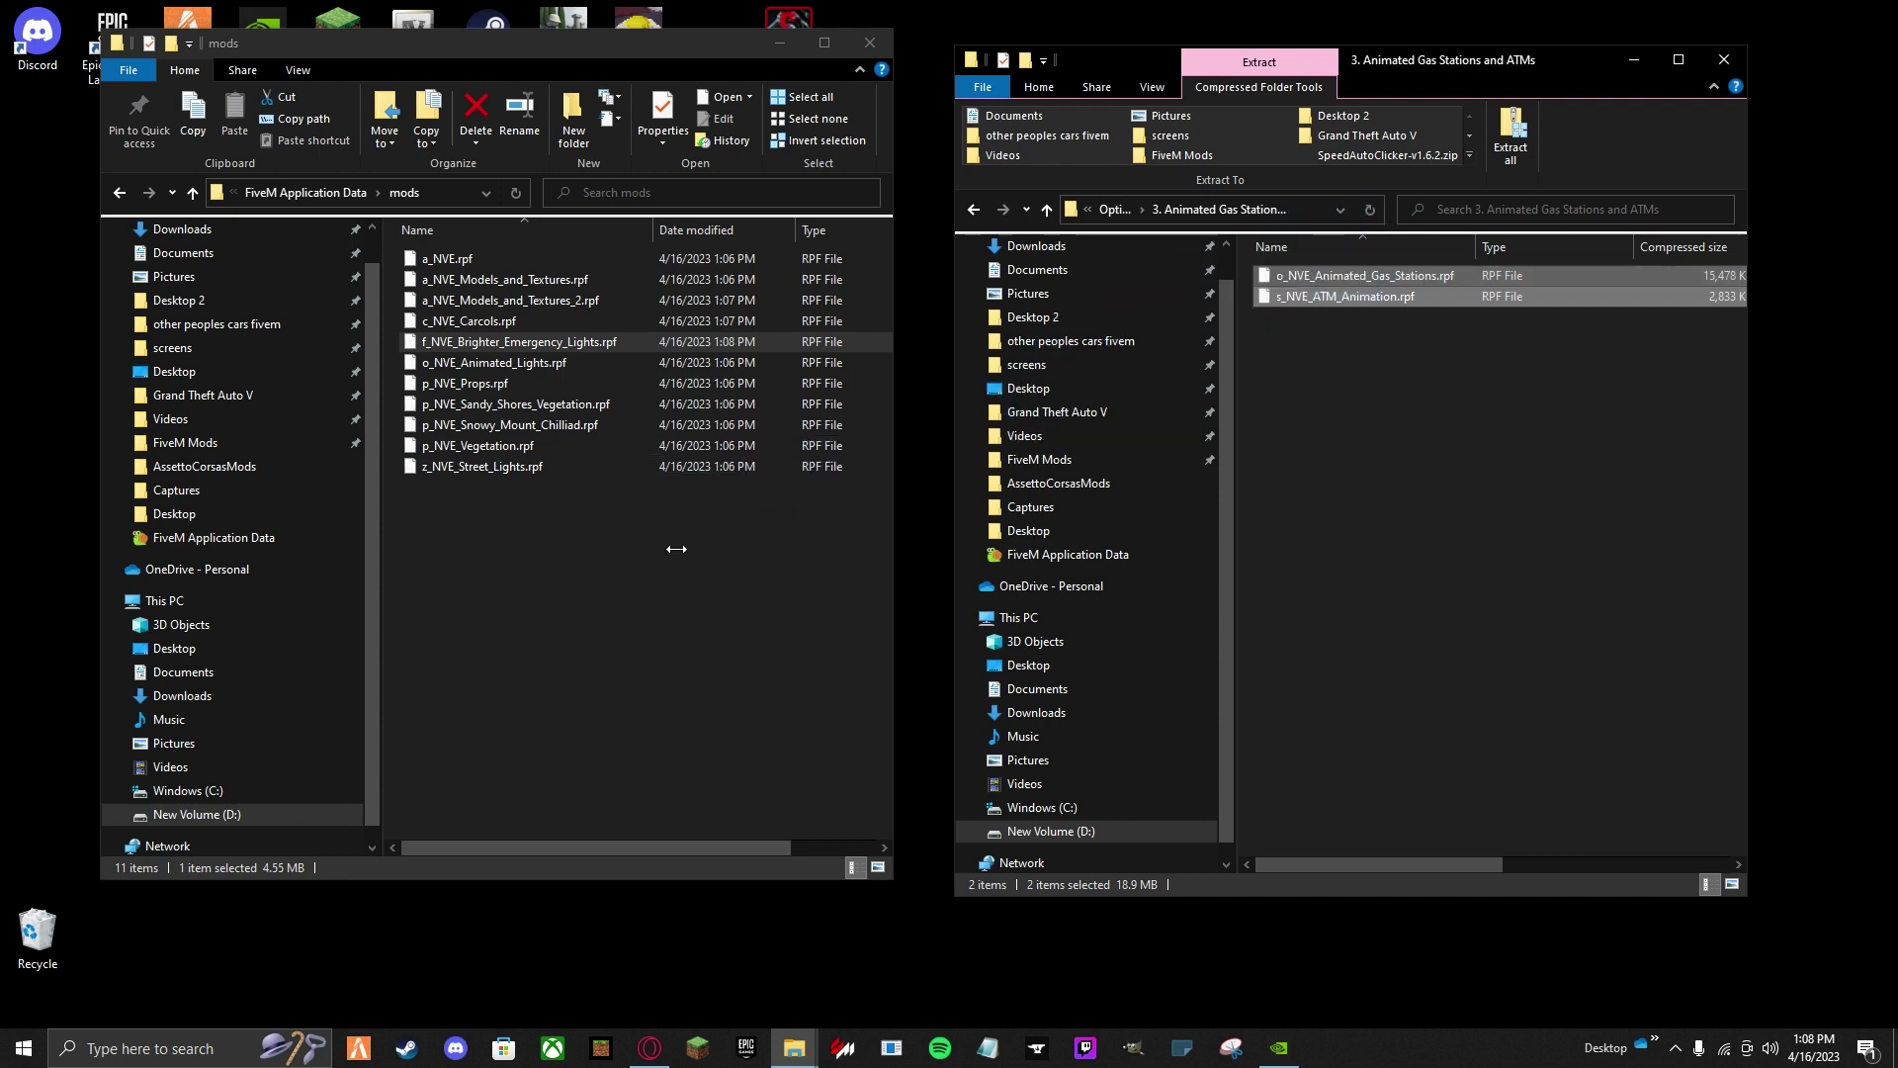
Copy j_NVE_Roads_Overhaul_Pack.rpf from the add-on 4. Parallax Roads and Pavement Overhaul into the FiveM mods folder.
click(1384, 483)
key(BackSpace)
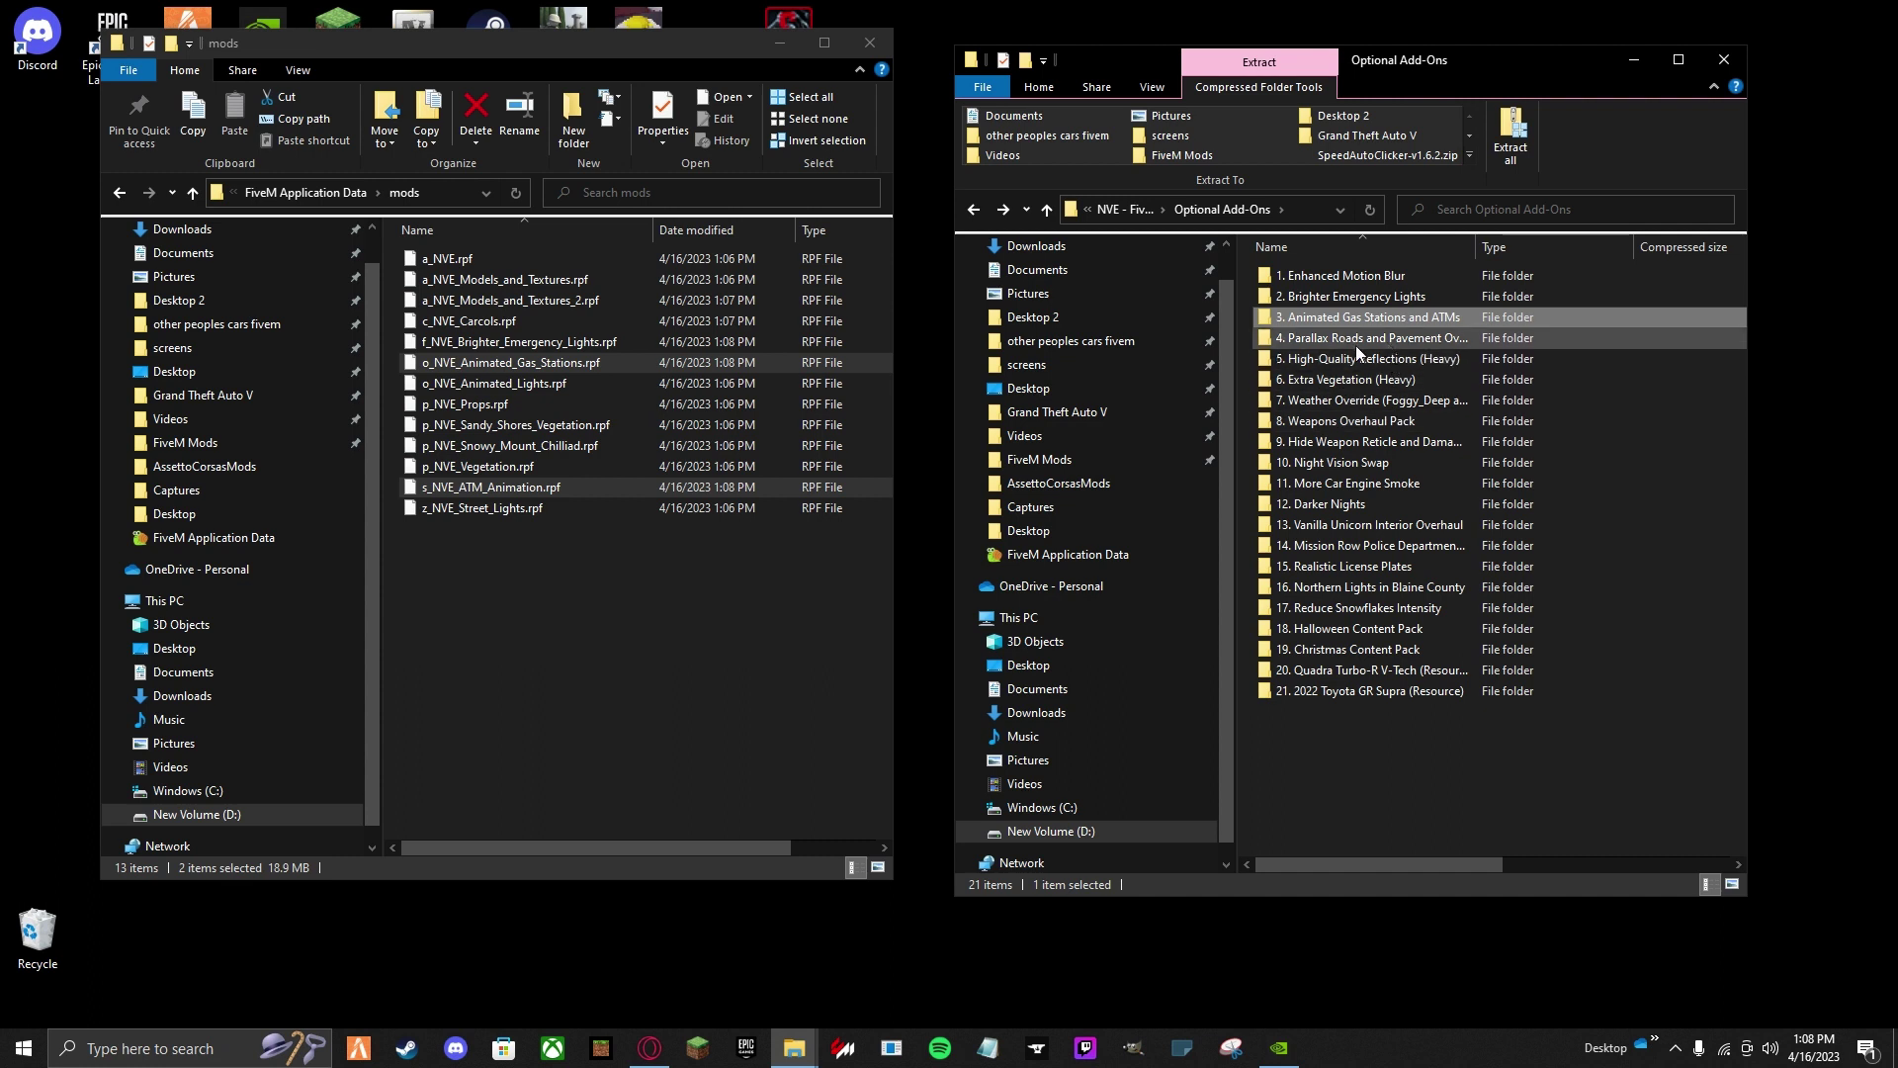
double_click(1339, 341)
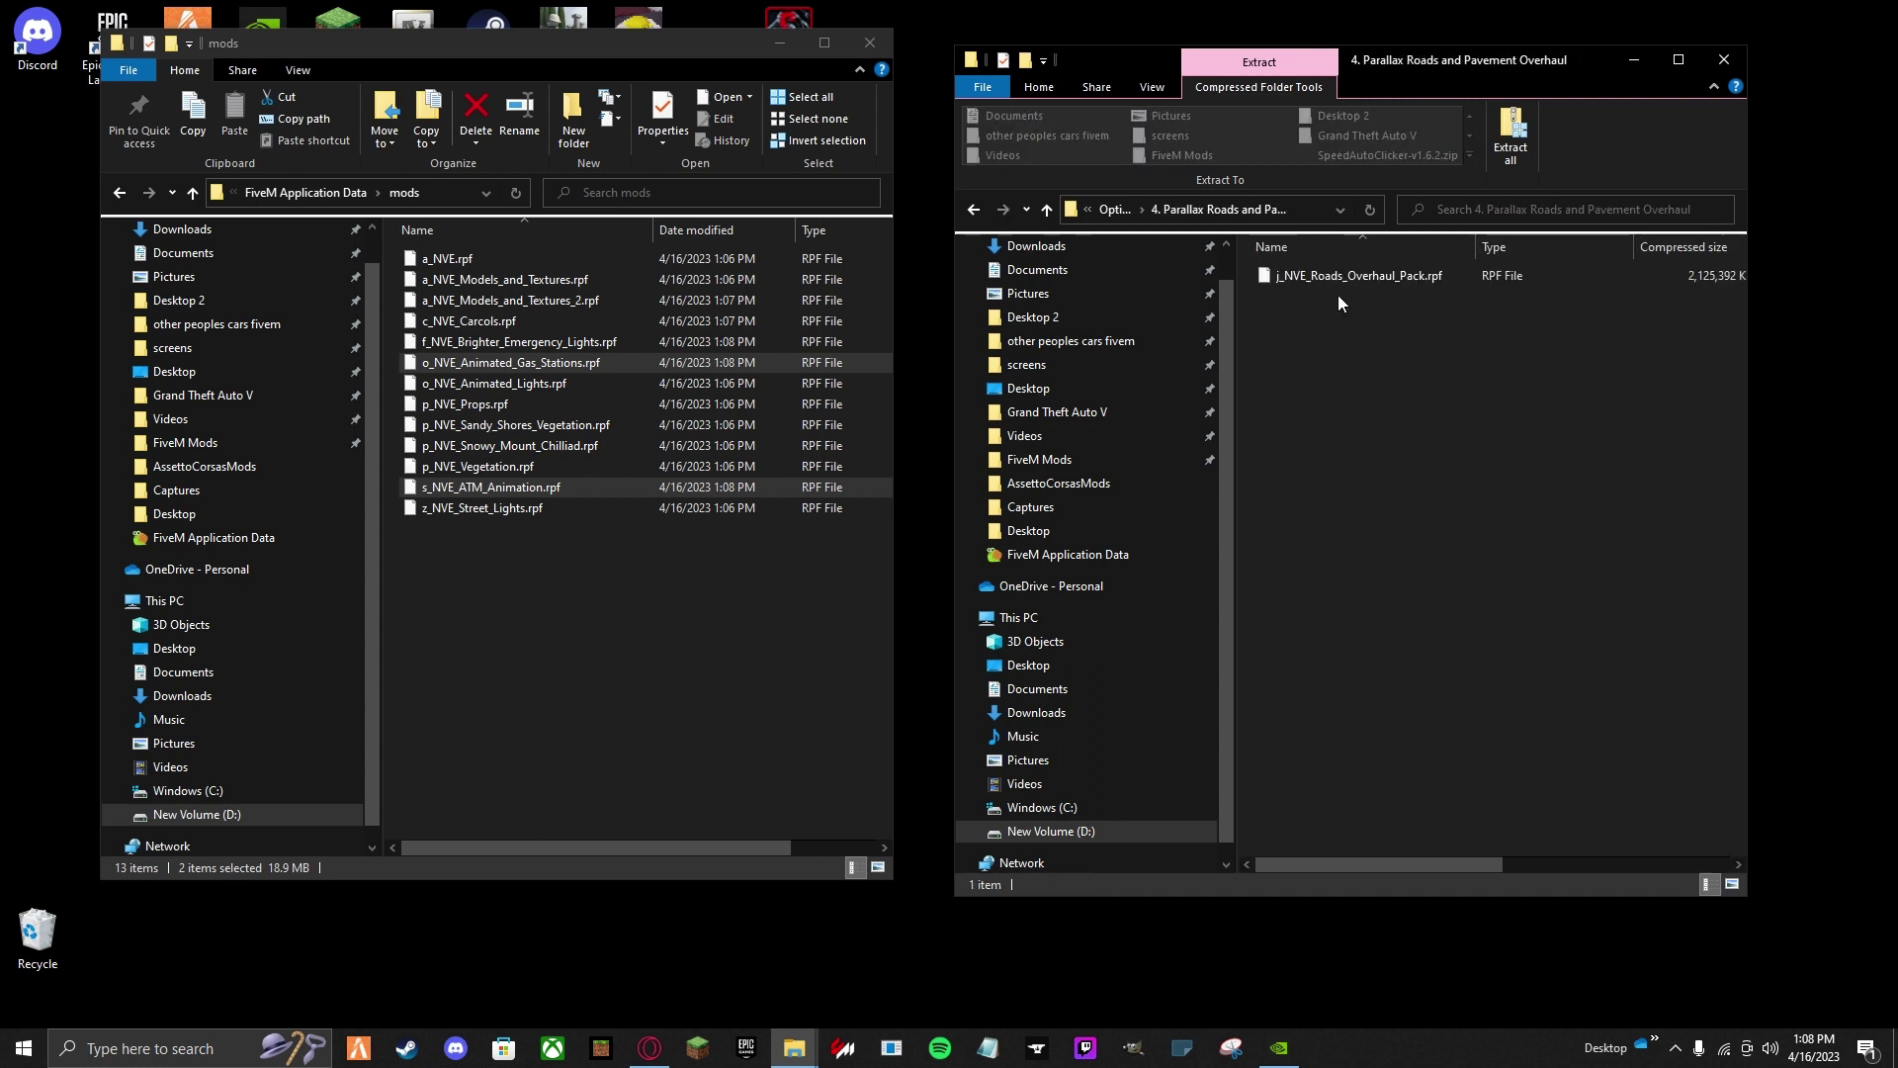
click(1330, 281)
drag(1331, 282, 609, 593)
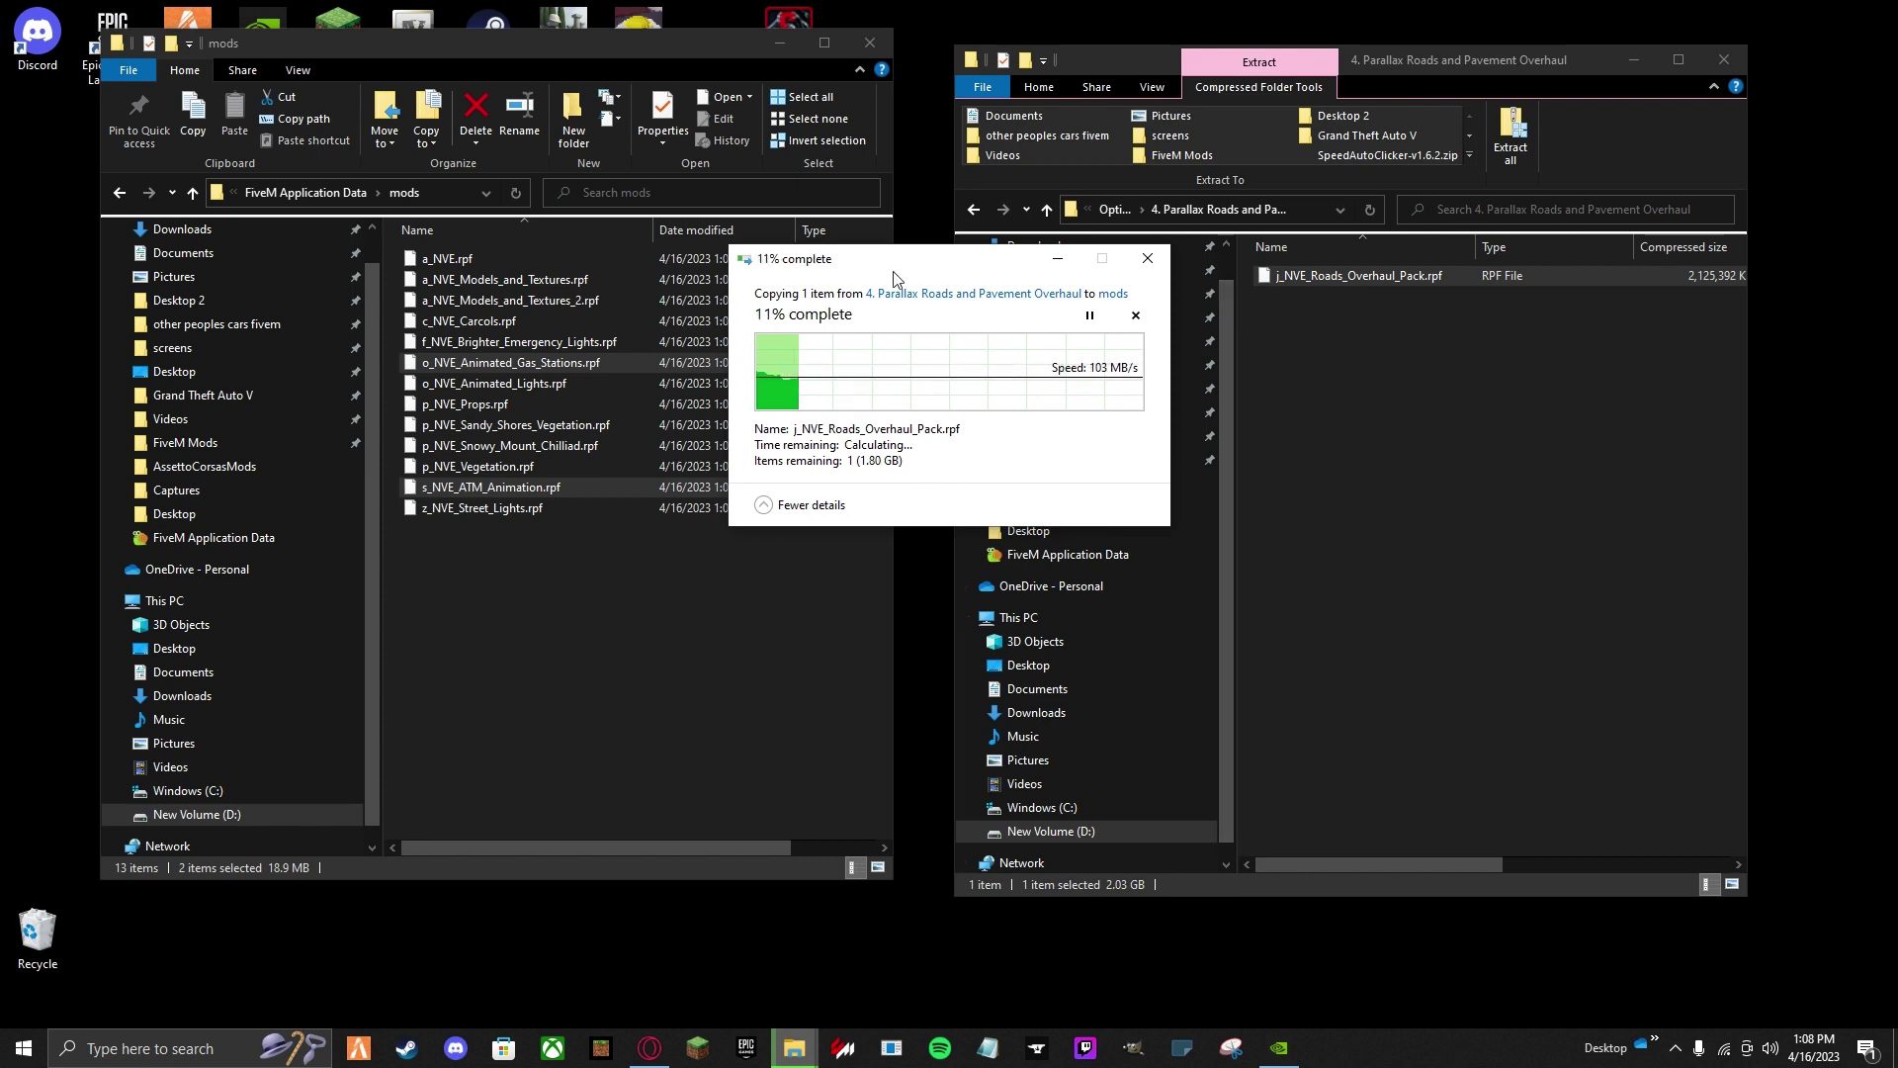
drag(835, 269, 764, 295)
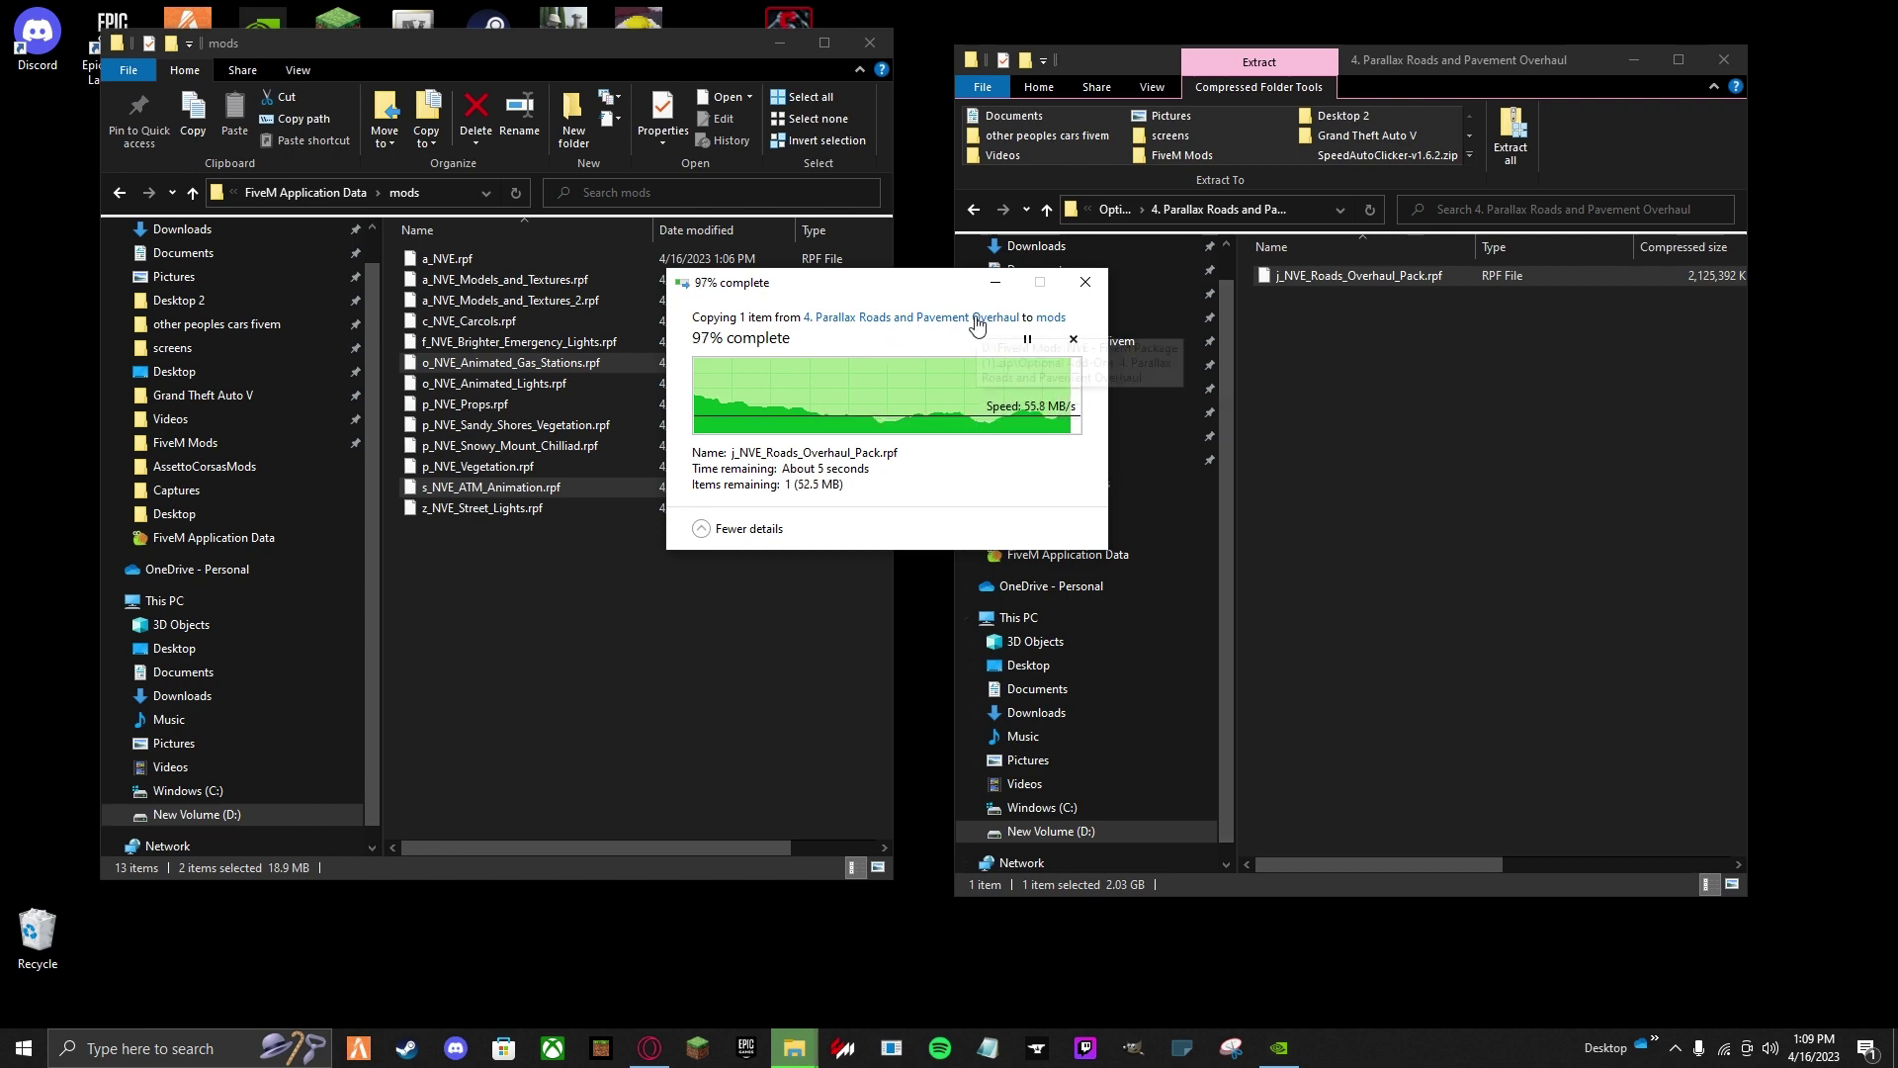
Copy NVE.Reflections.asi from 5. High-Quality Reflections (Heavy) > plugins into the FiveM Application Data plugins folder.
click(1398, 490)
key(BackSpace)
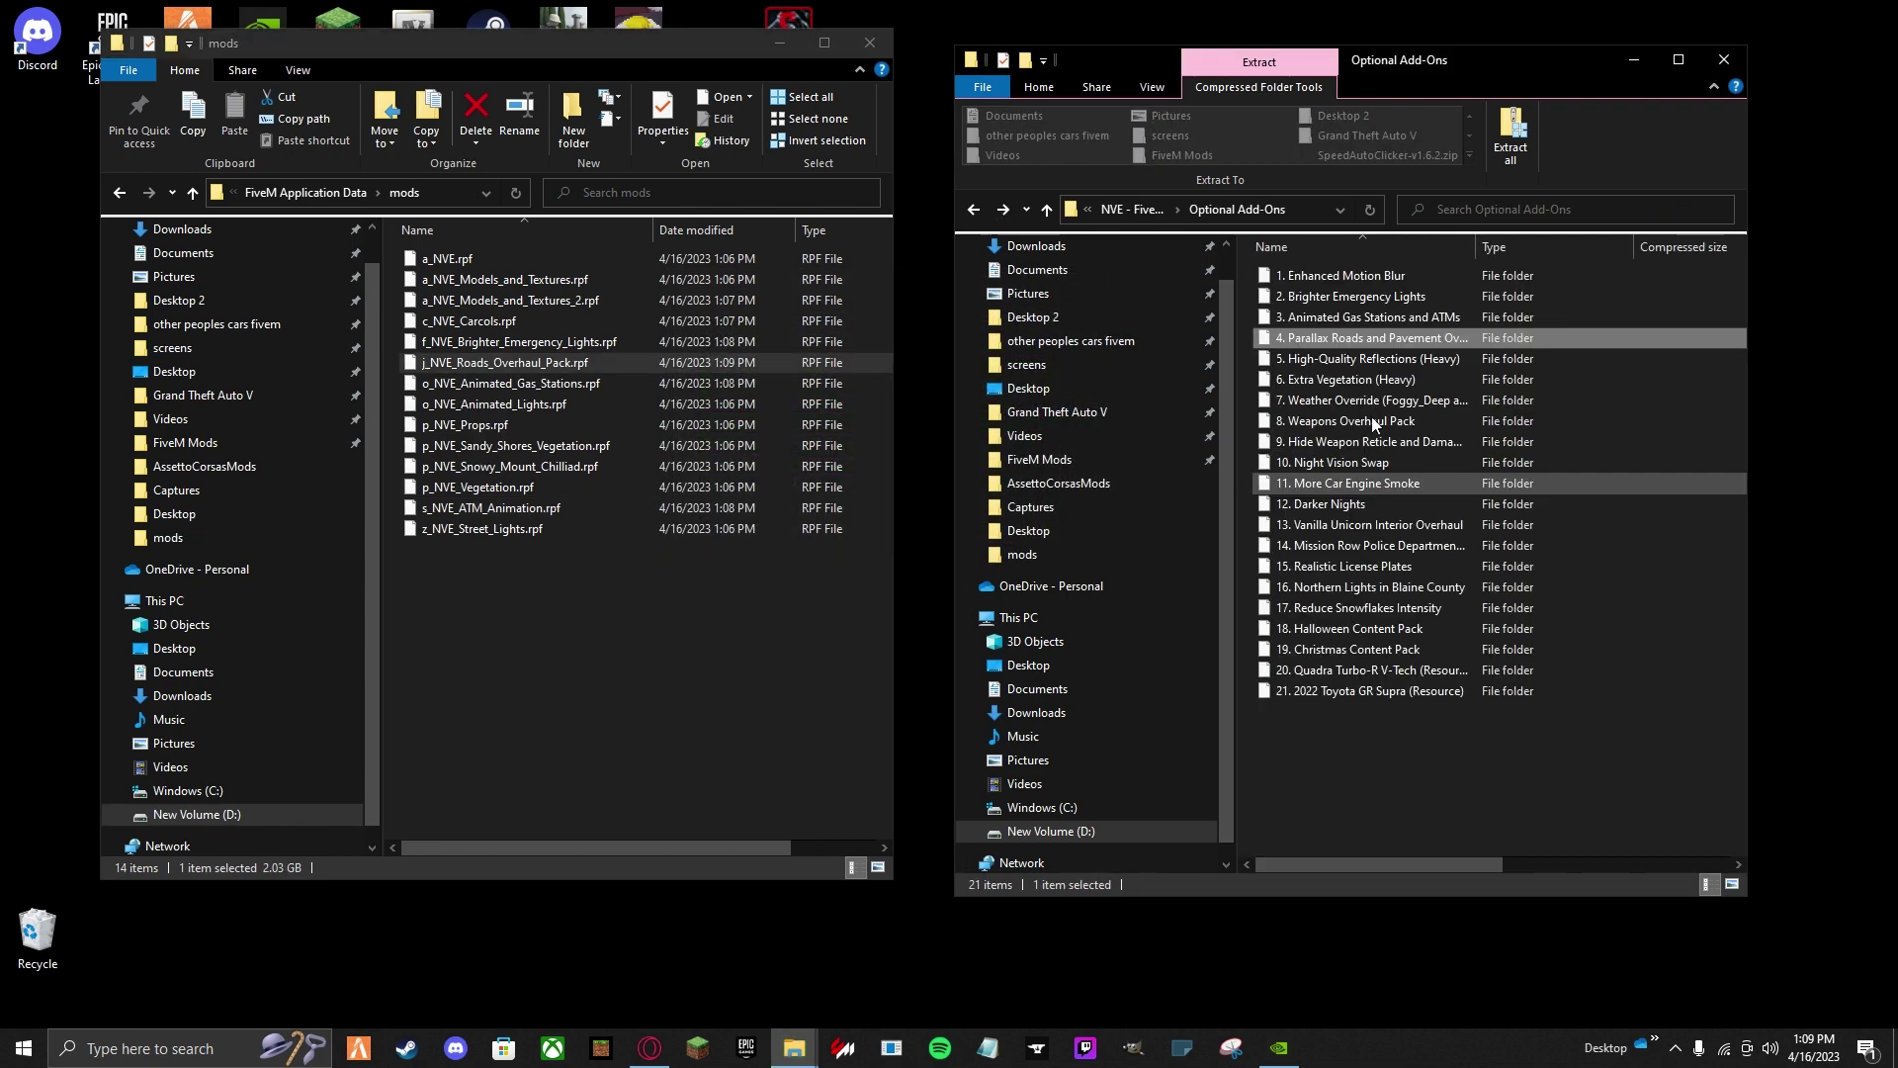
double_click(1351, 359)
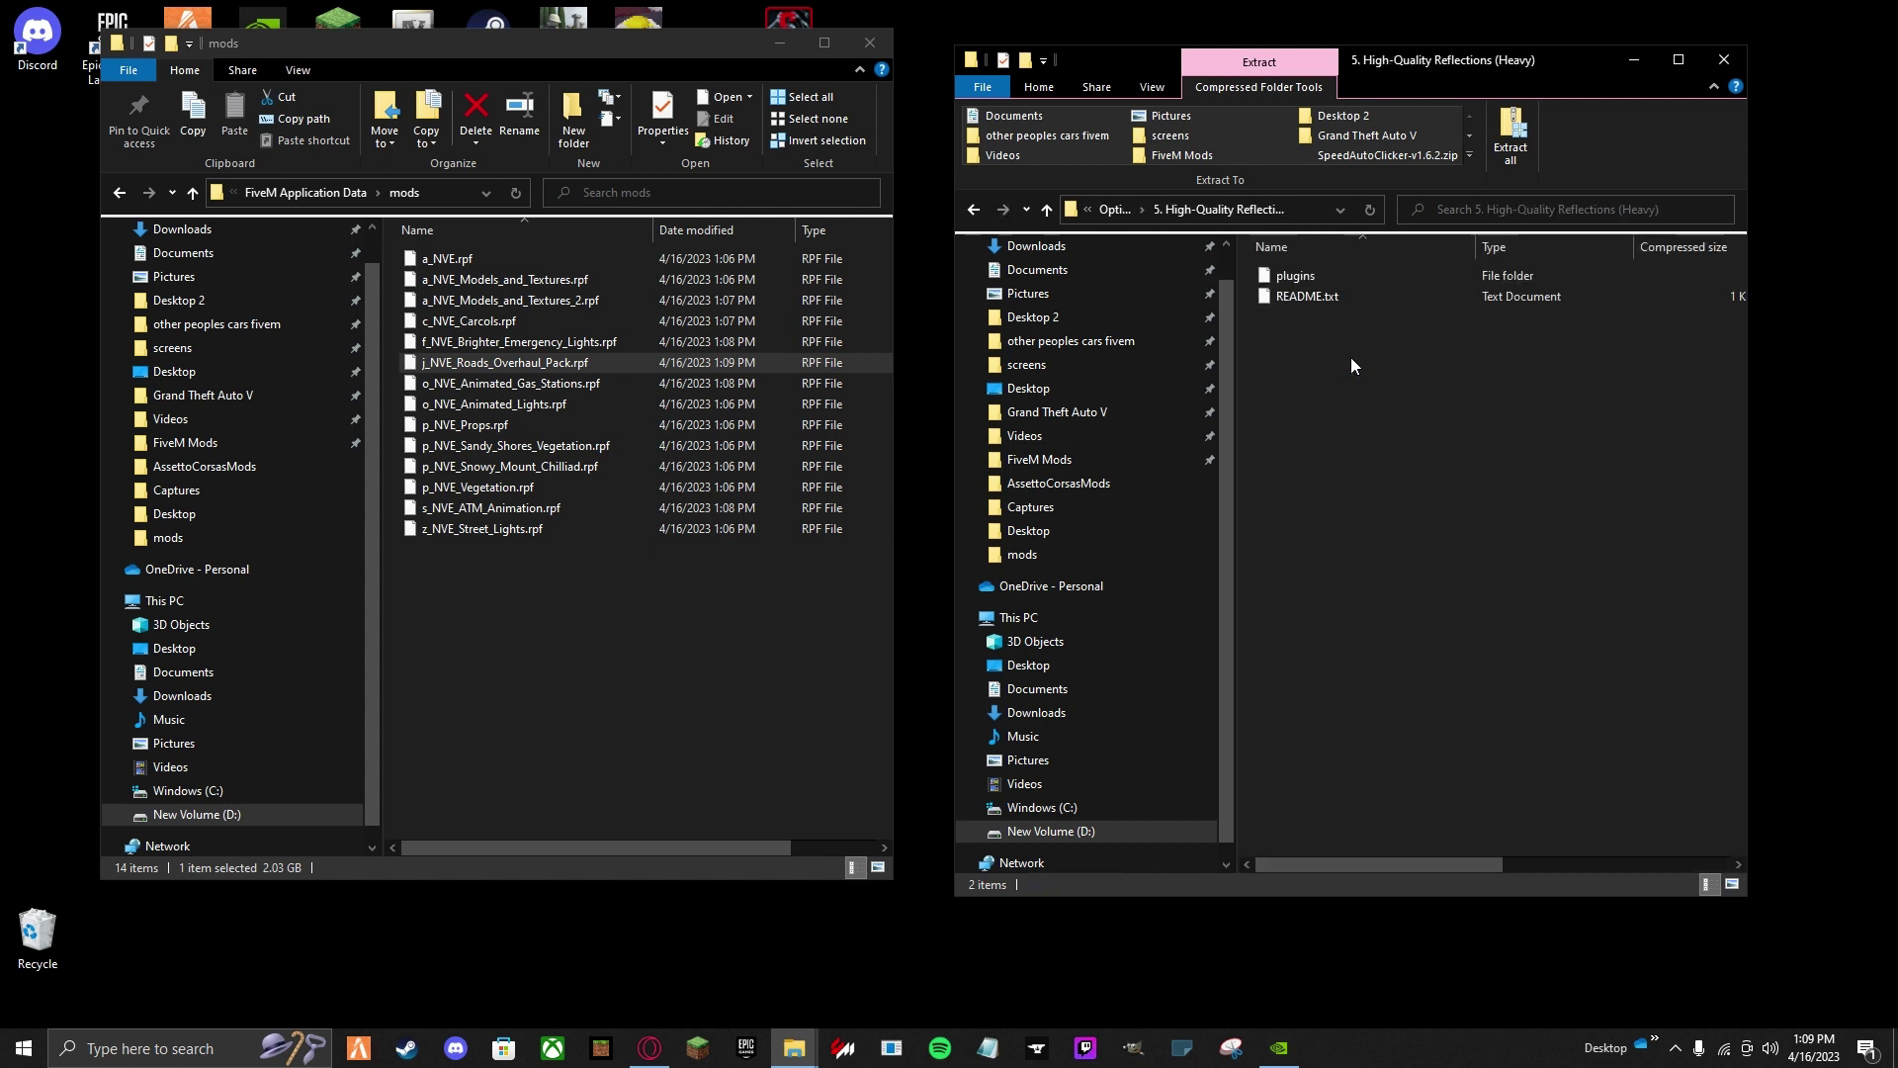
double_click(1339, 275)
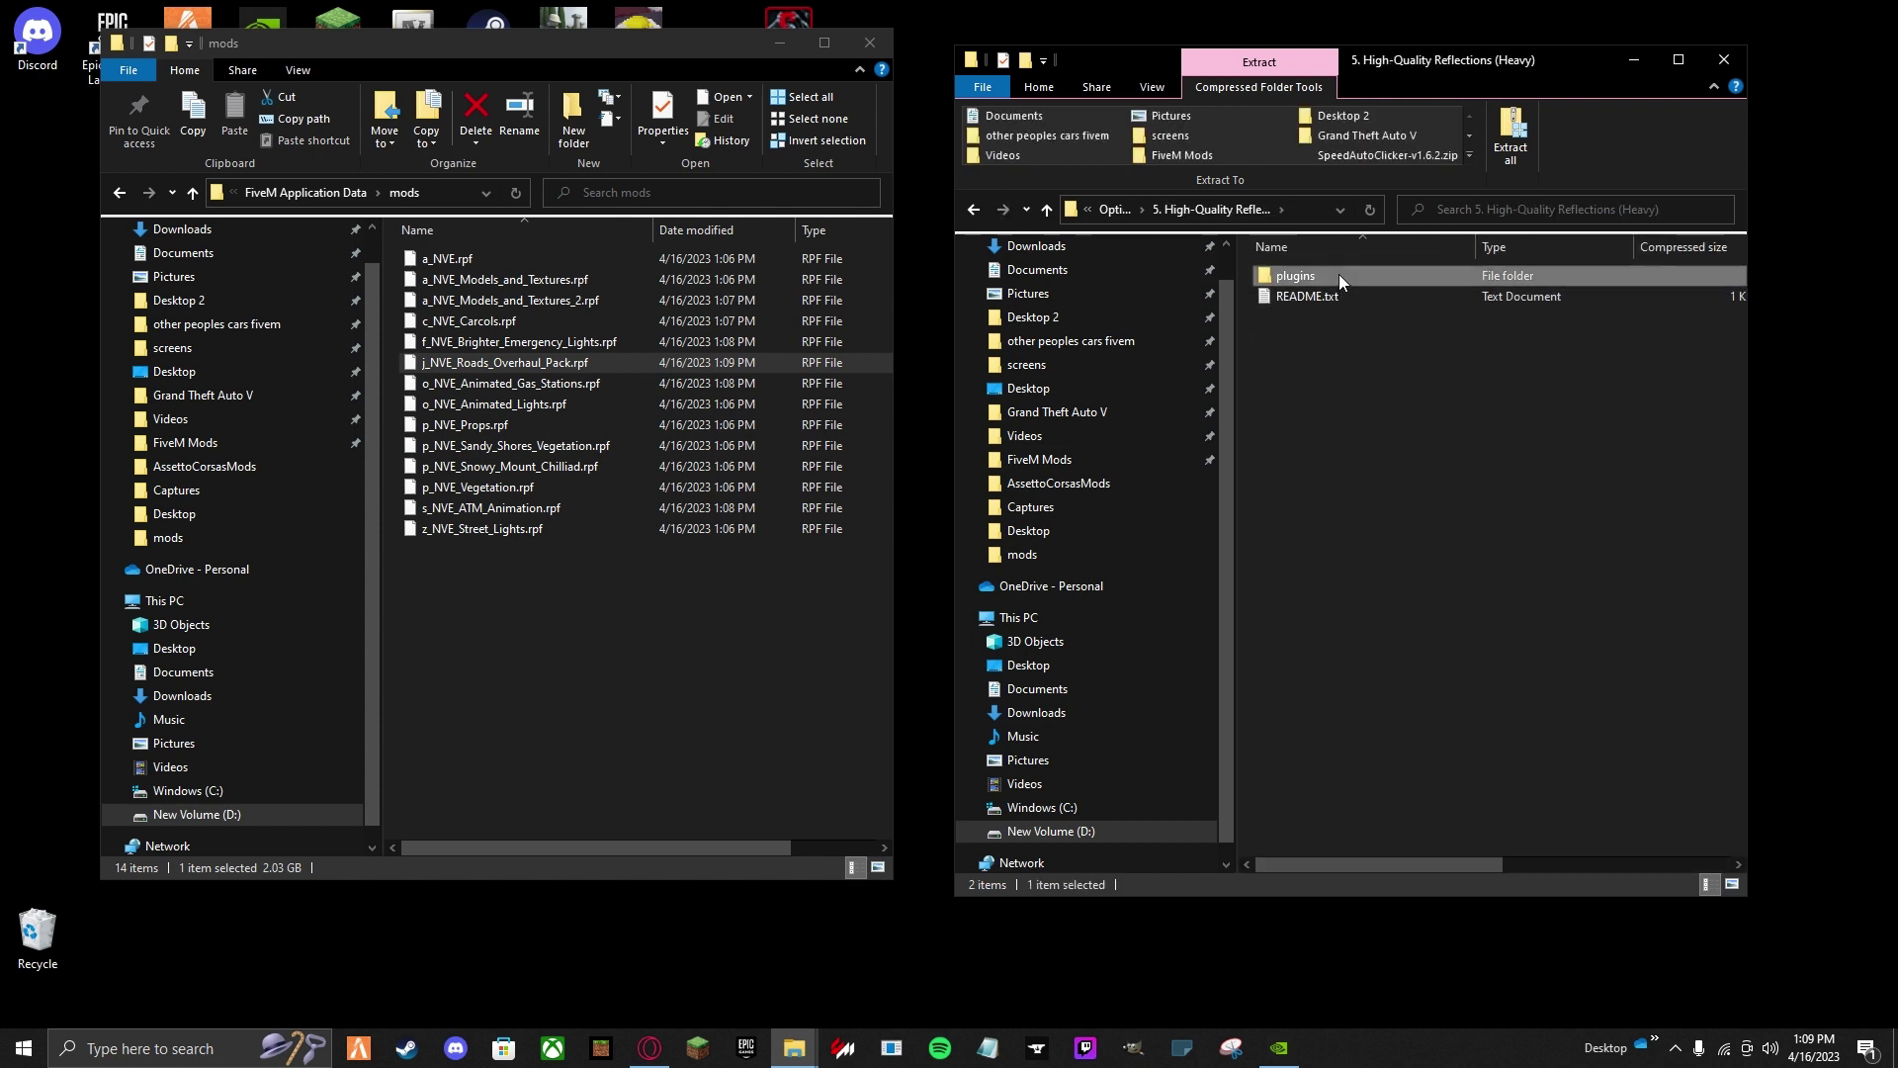
click(801, 598)
key(BackSpace)
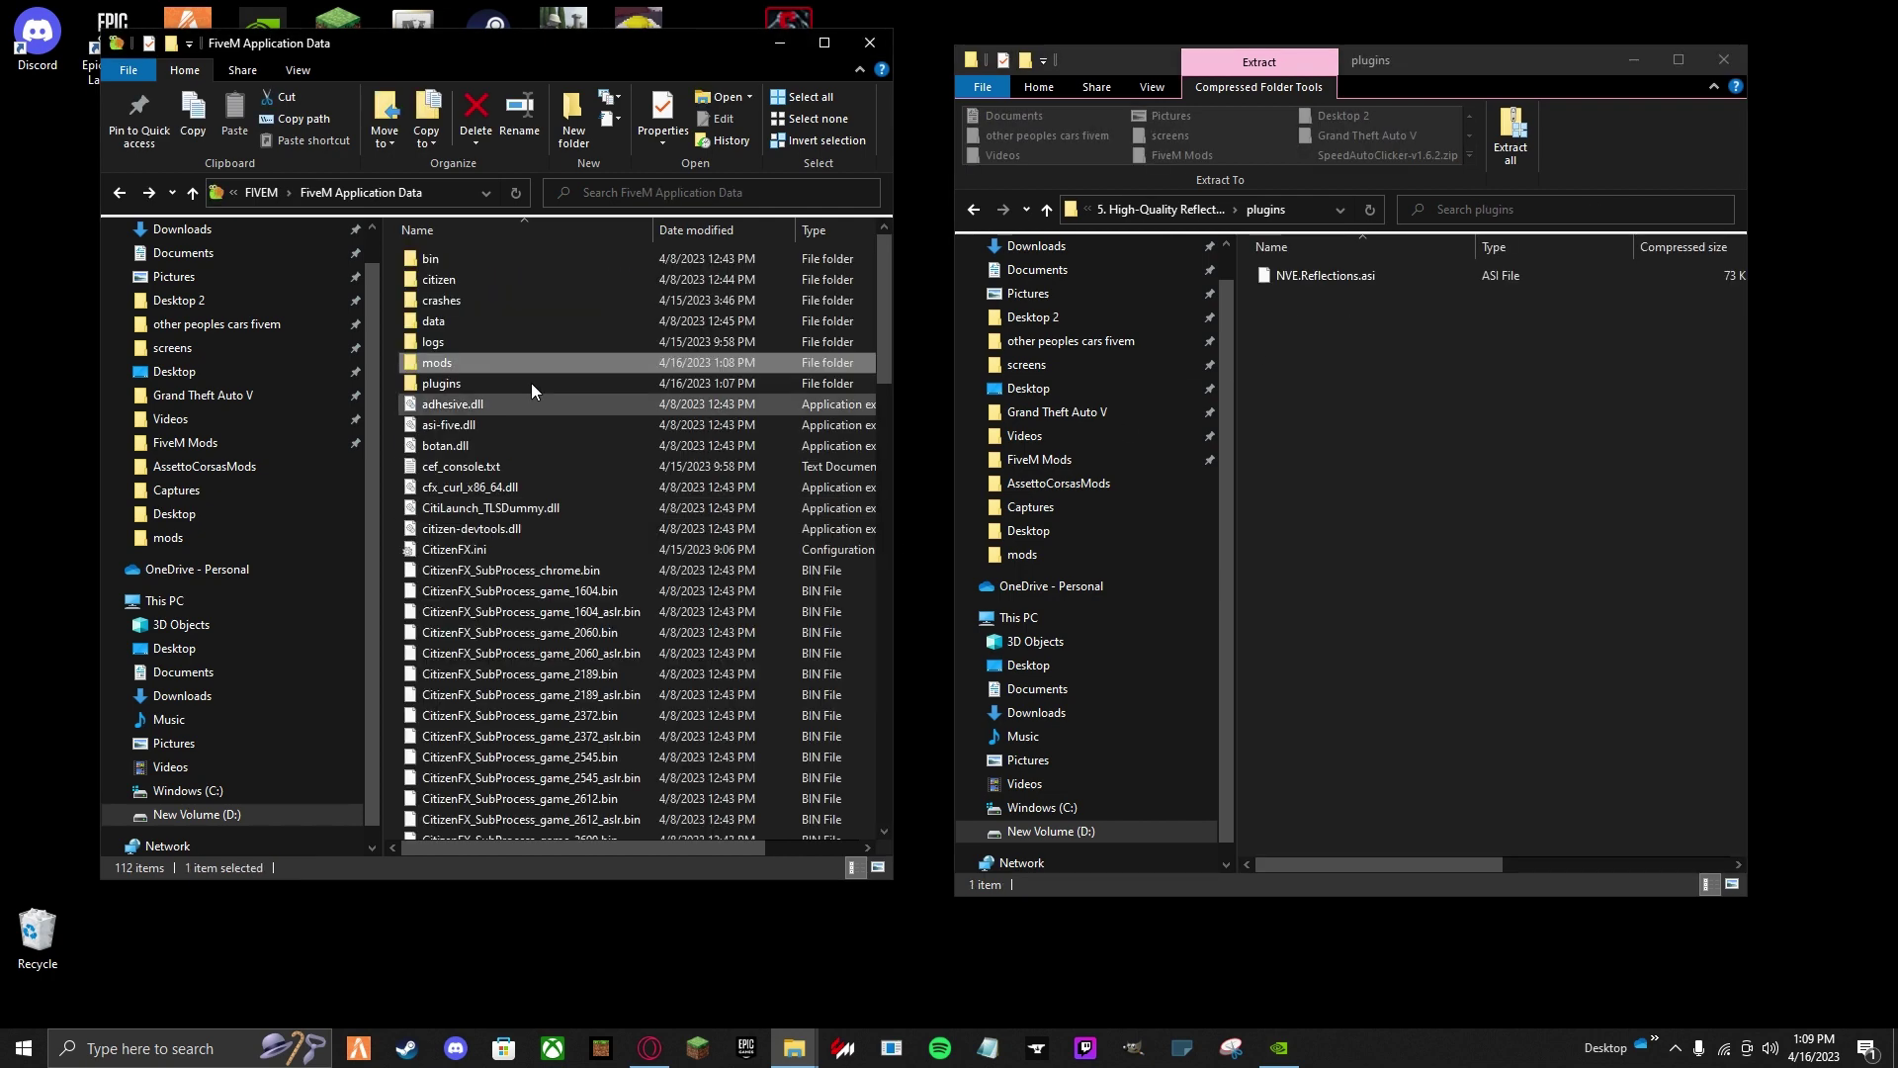
double_click(478, 380)
click(1520, 293)
drag(1575, 356, 530, 431)
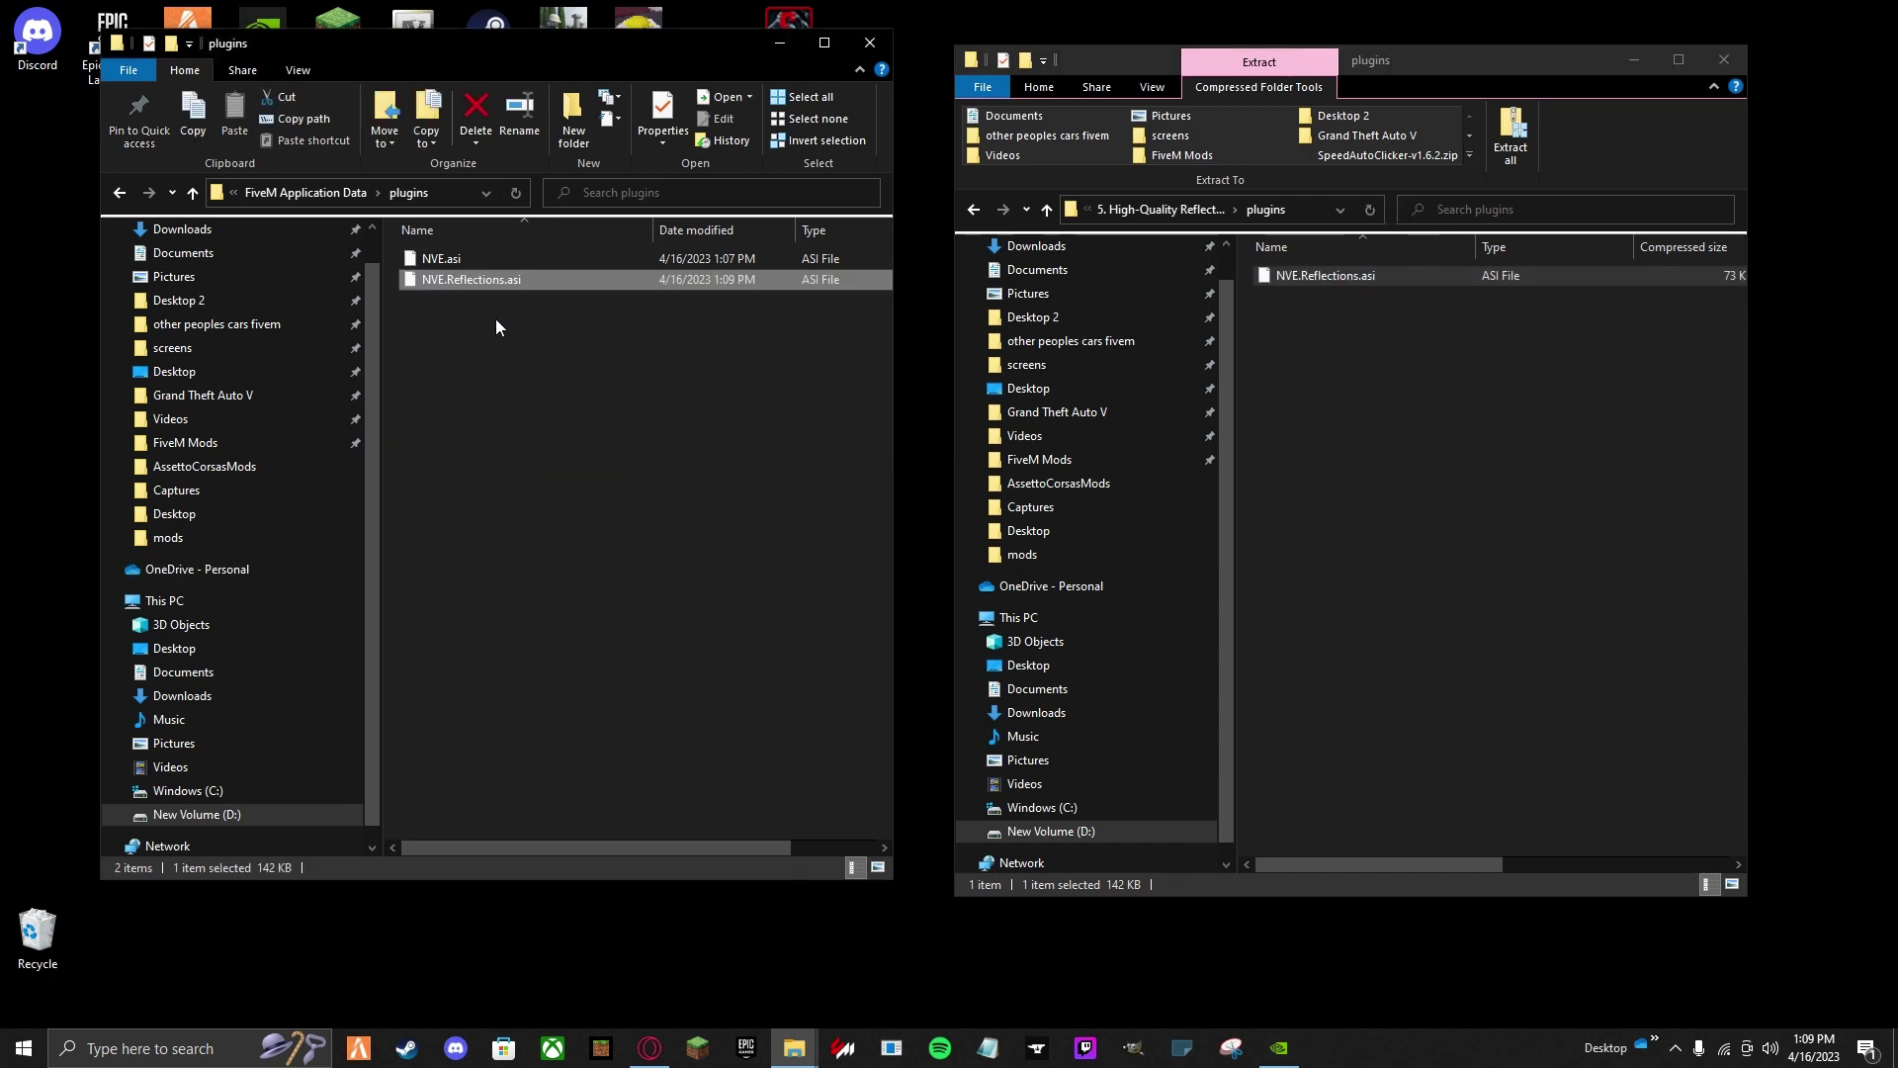
Return the FiveM window to the mods folder and copy p_NVE_Extra_Vegetation.rpf from 6. Extra Vegetation (Heavy) into it.
click(512, 421)
key(alt+Up)
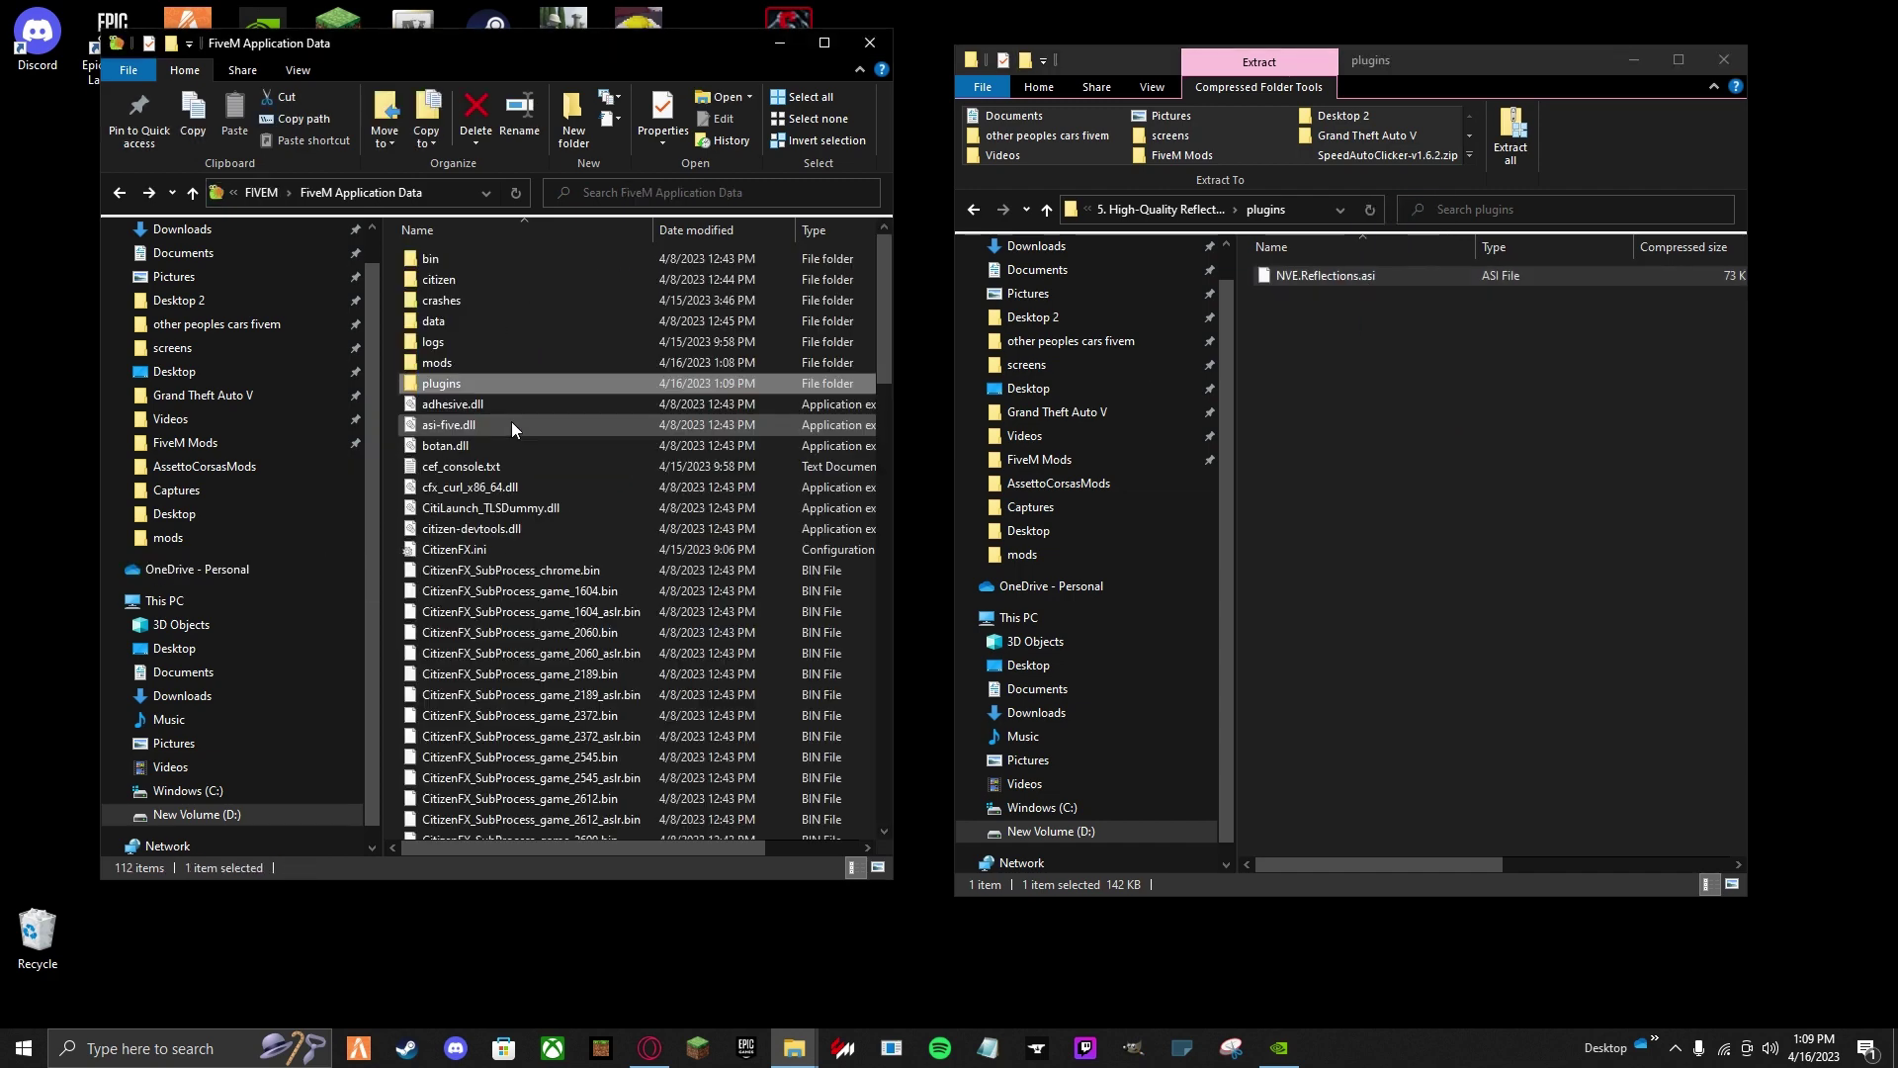
double_click(473, 369)
click(1497, 497)
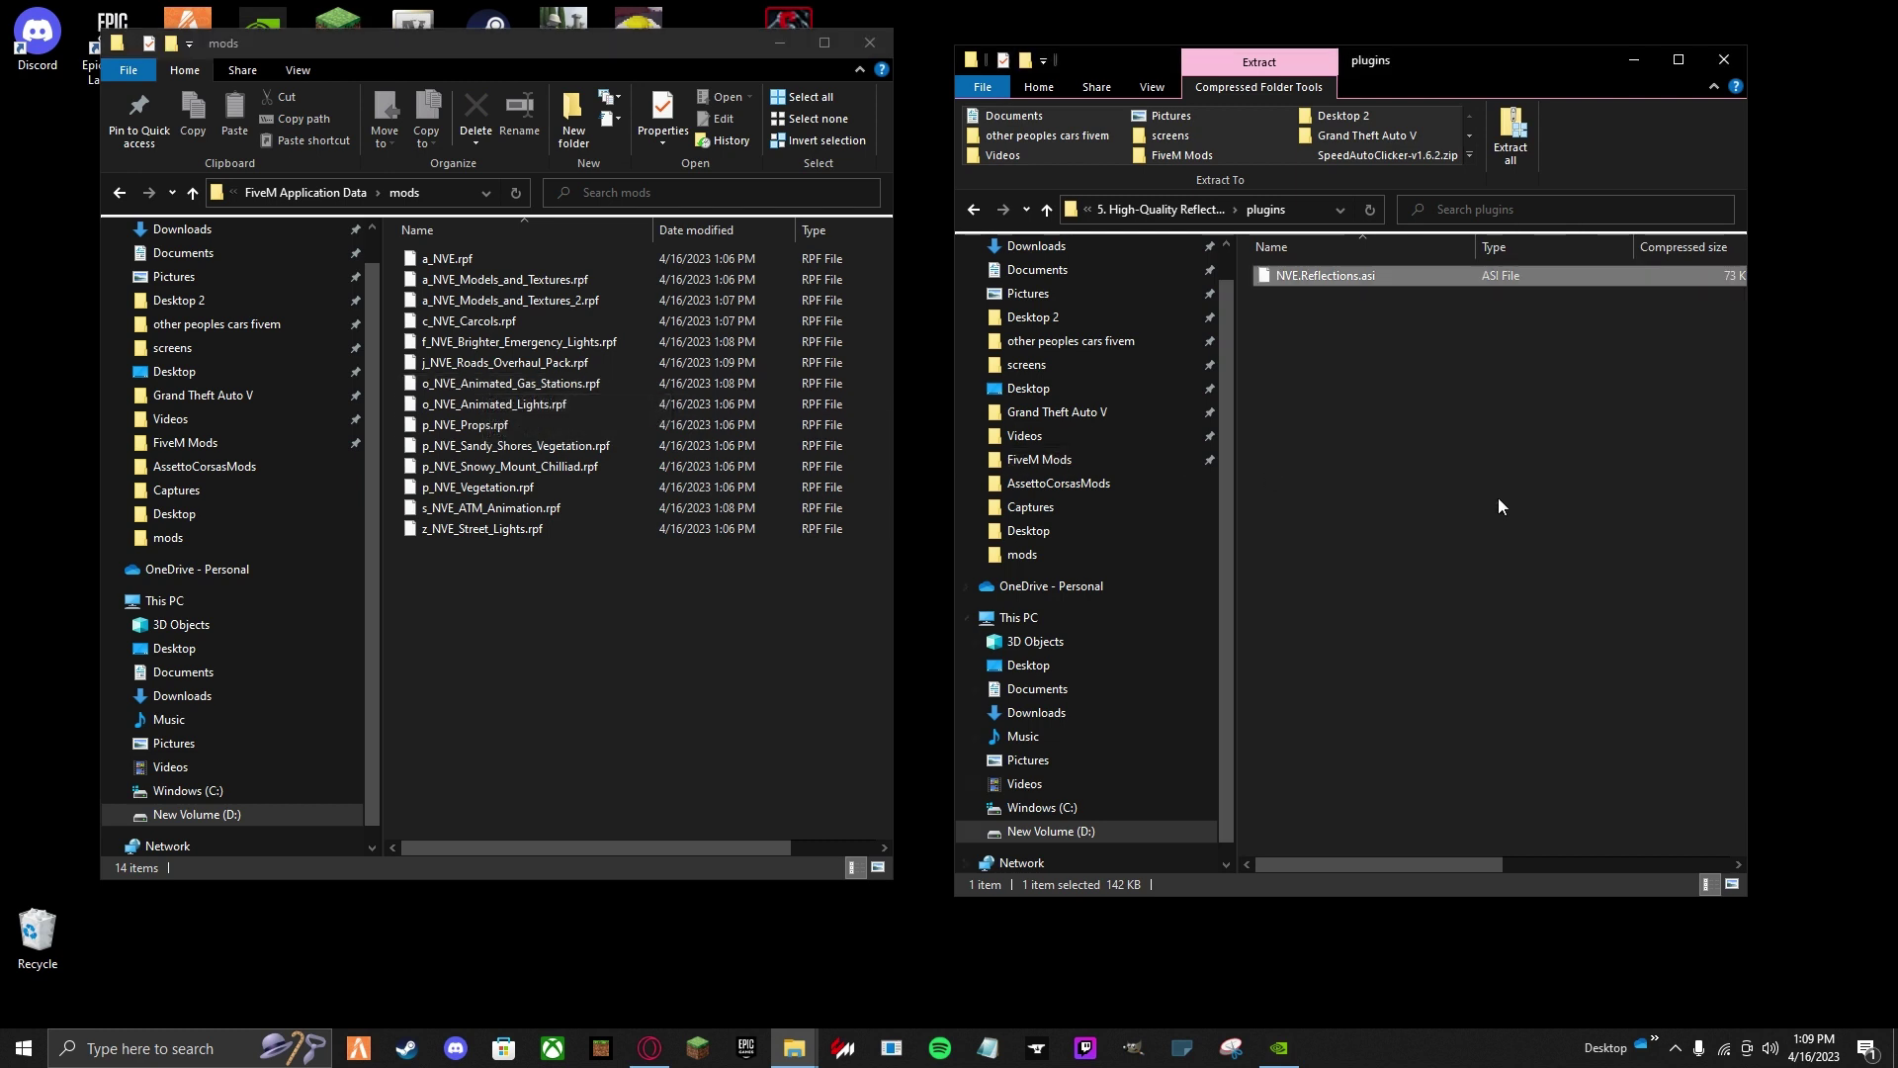
key(alt+Up)
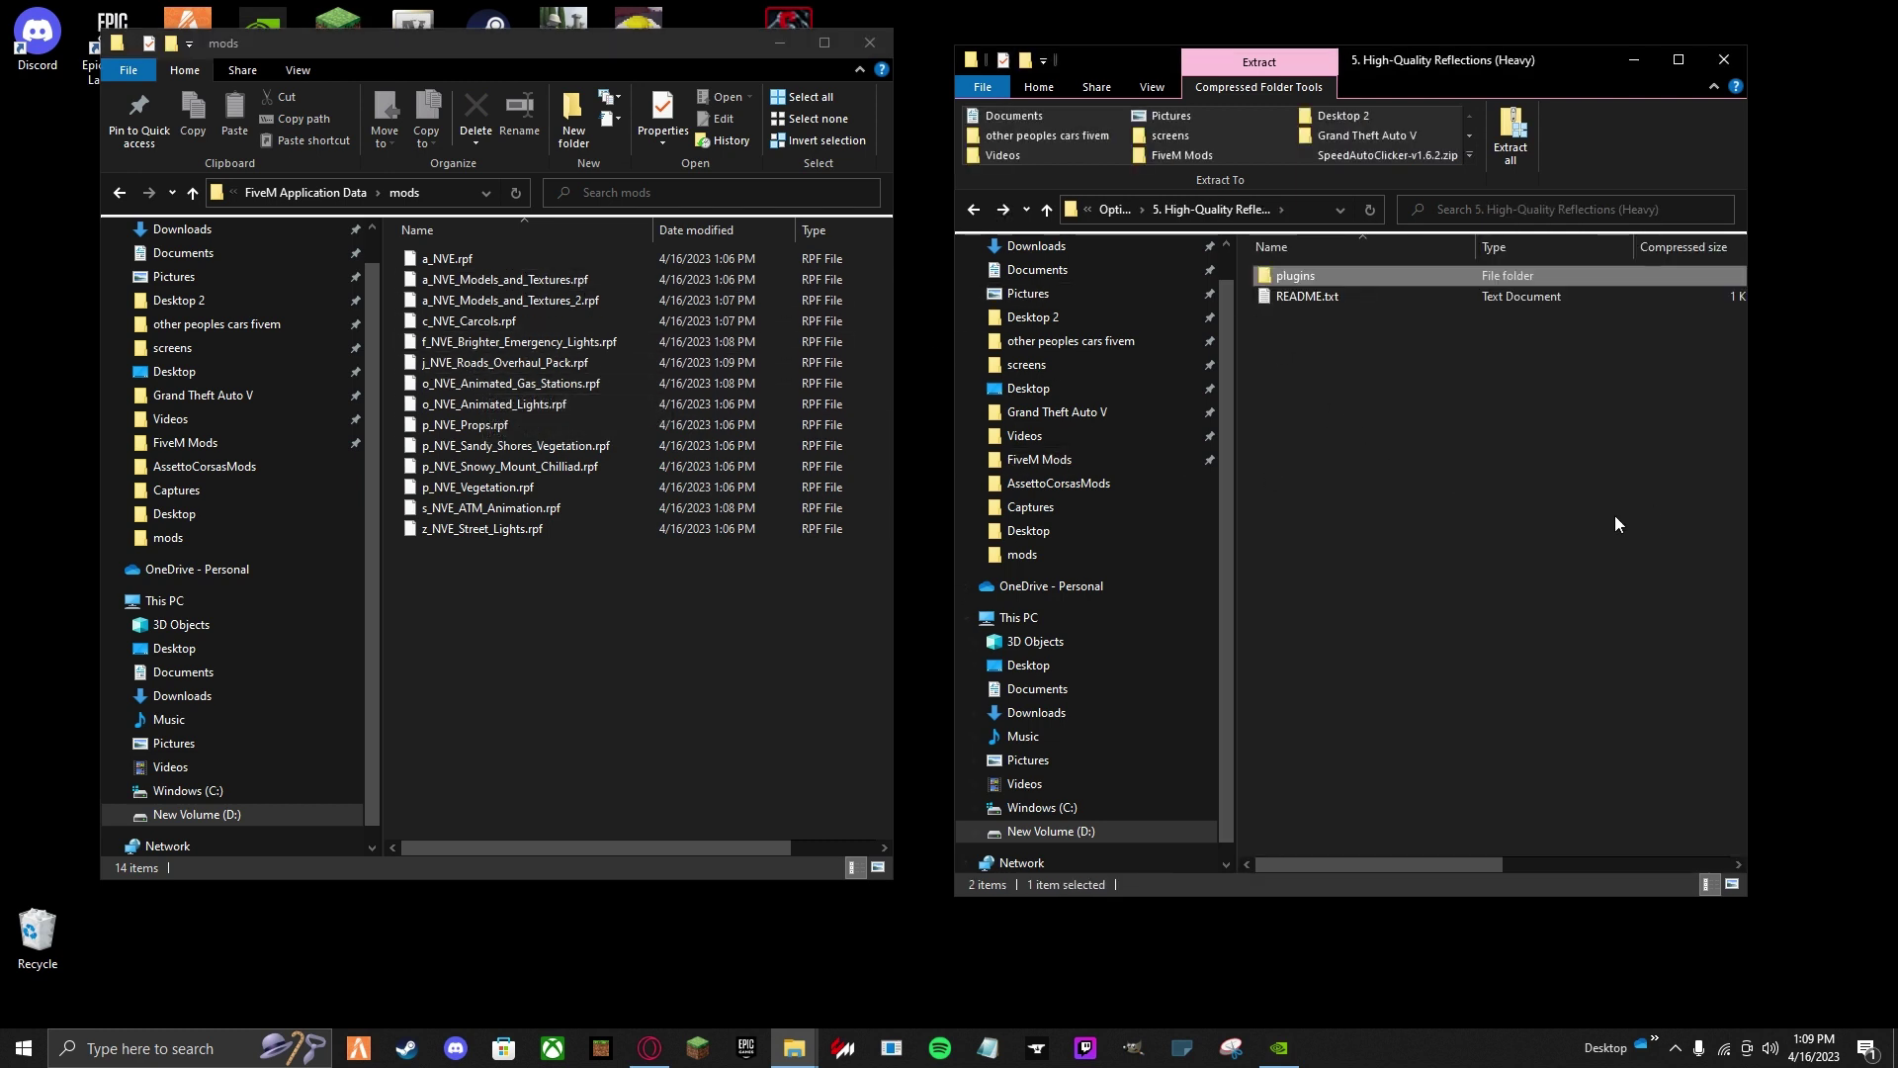
click(1508, 508)
key(alt+Up)
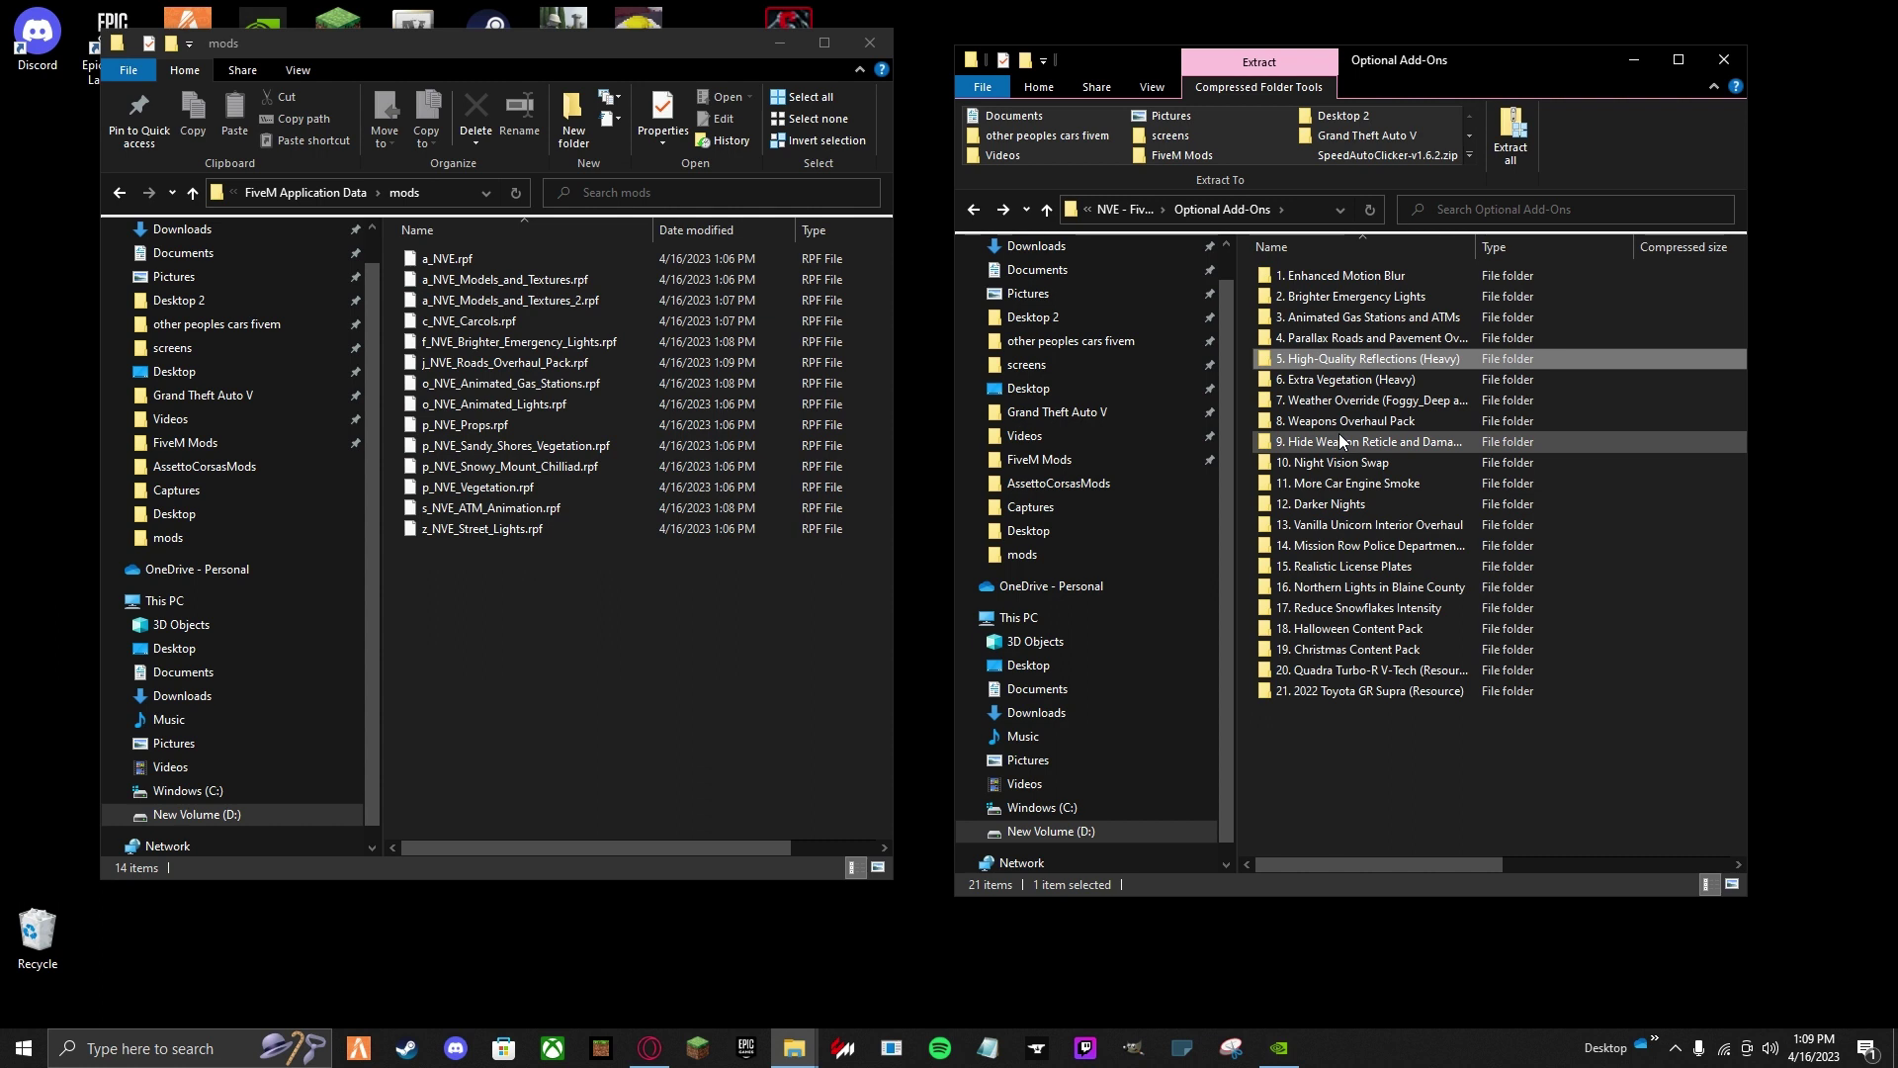
double_click(1364, 385)
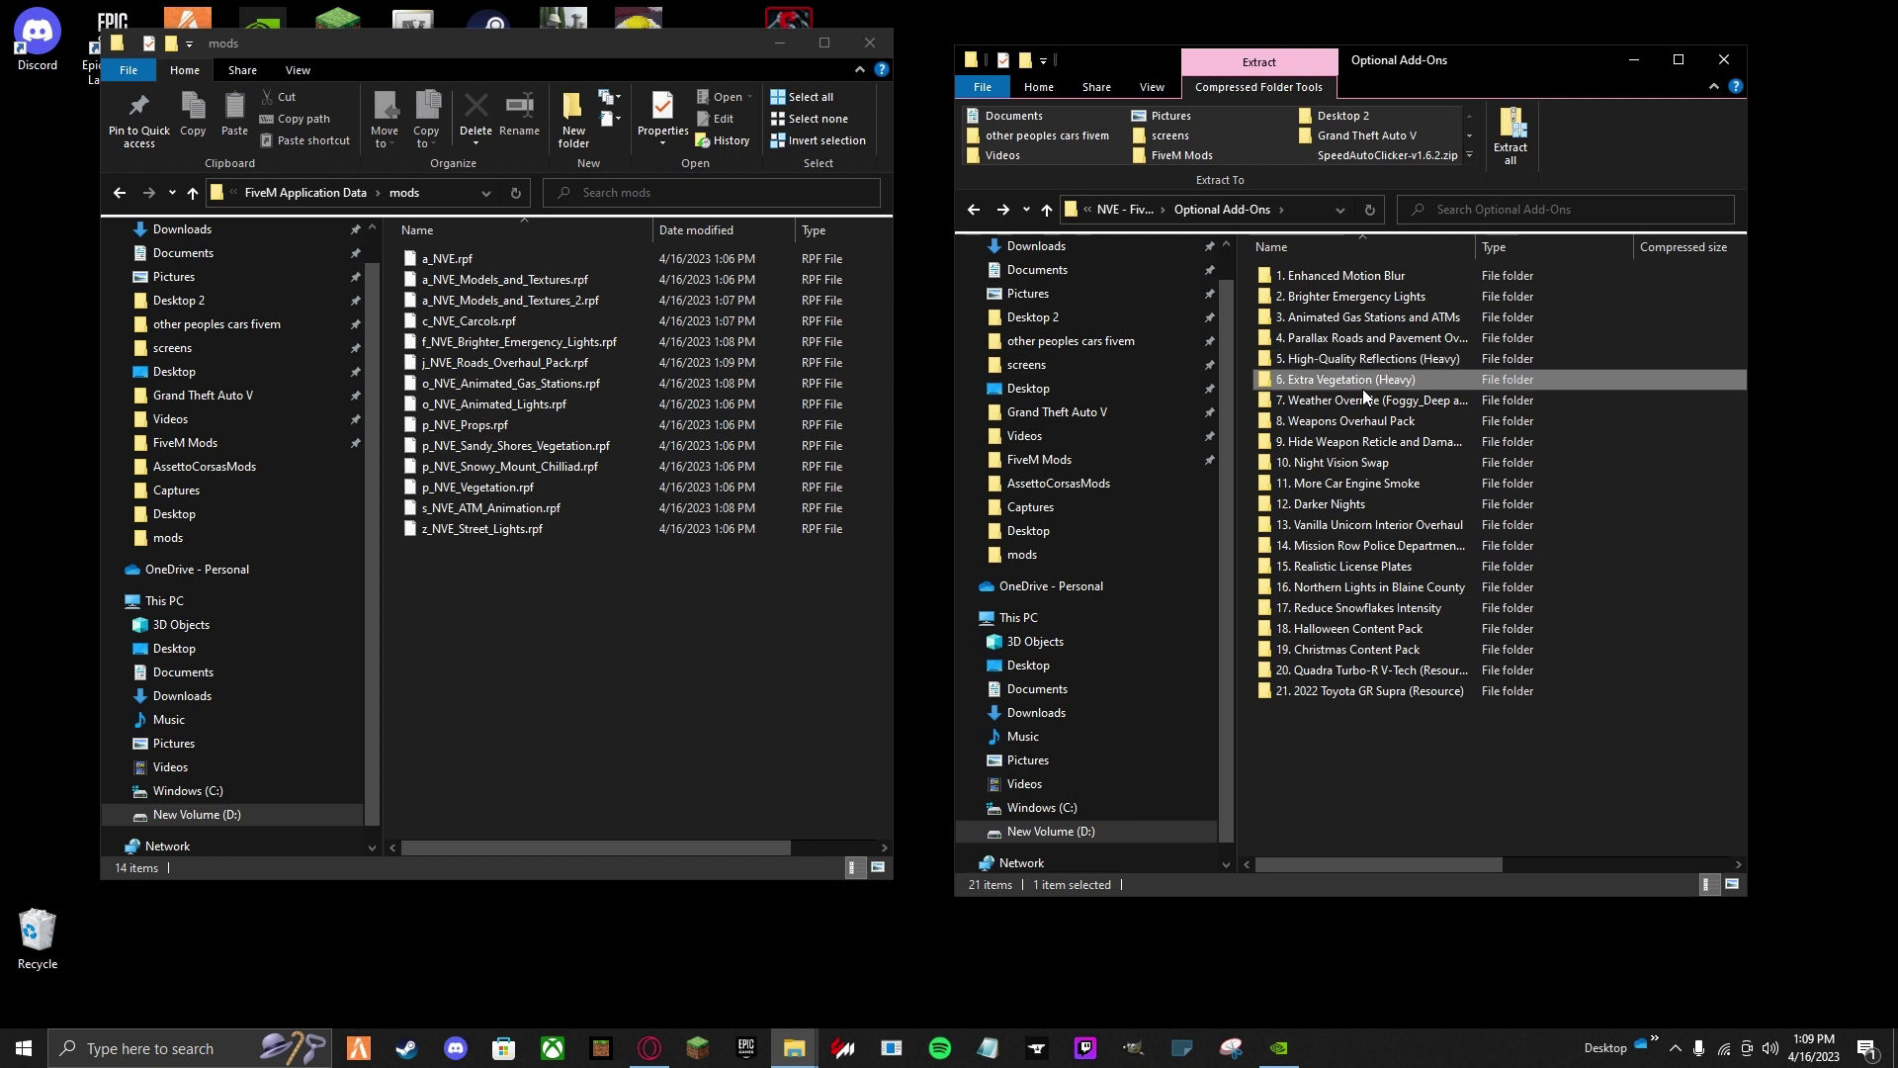
drag(1318, 279, 731, 585)
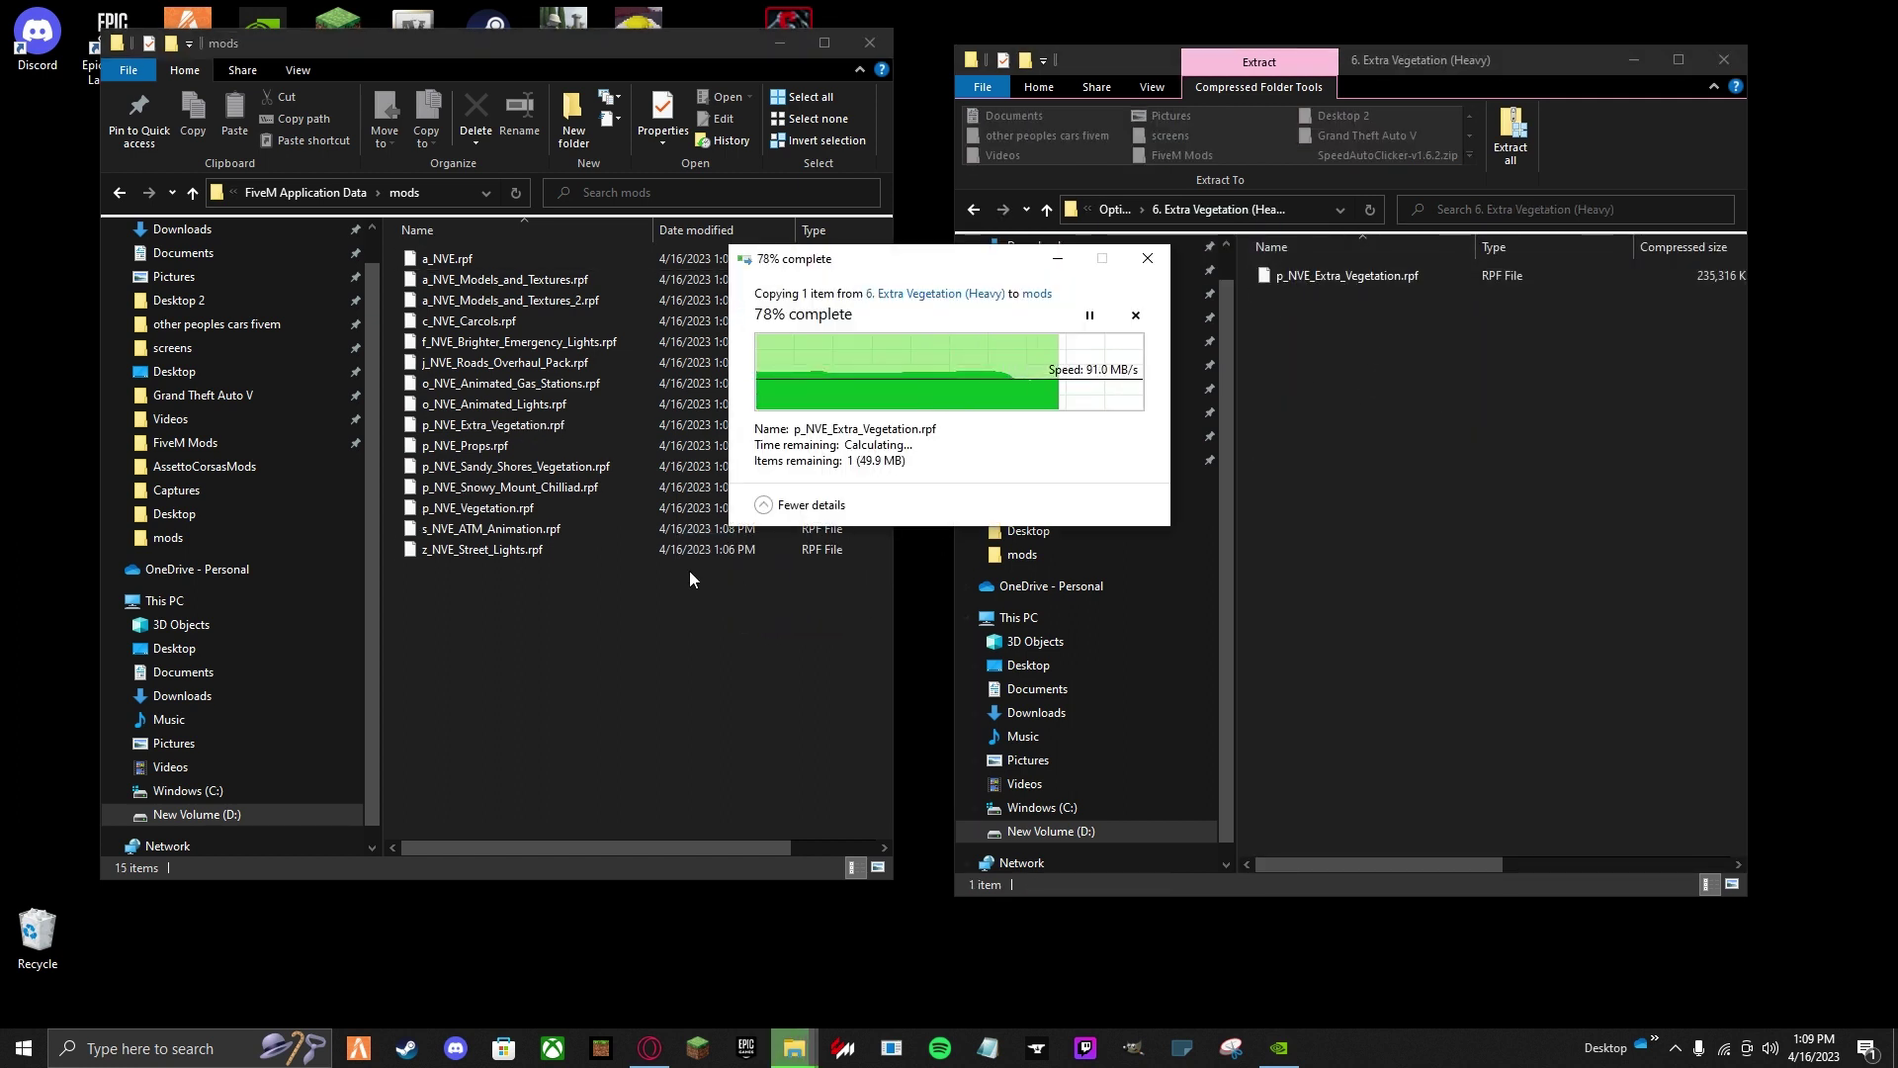
Copy r_NVE_Weapons_Overhaul_Pack.rpf from the add-on 8. Weapons Overhaul Pack into the FiveM mods folder.
click(1517, 489)
key(alt+Left)
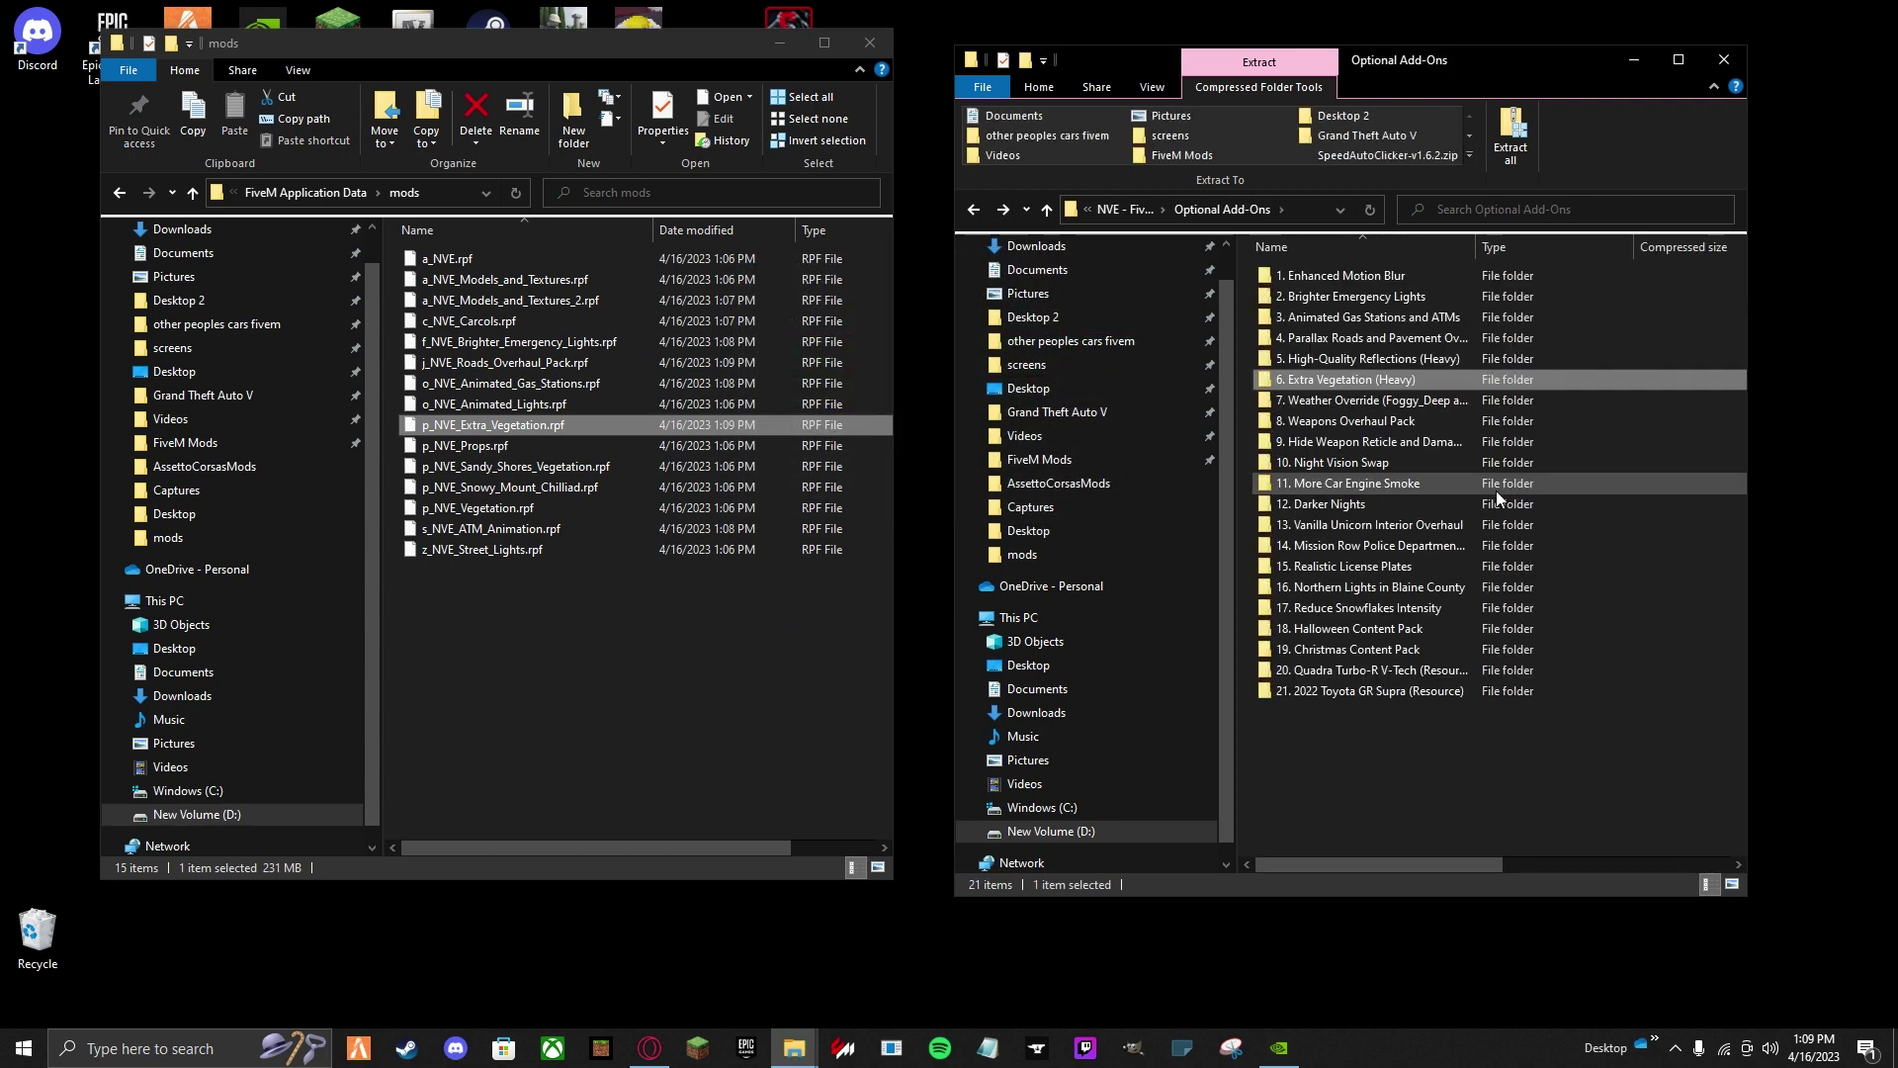
double_click(1336, 421)
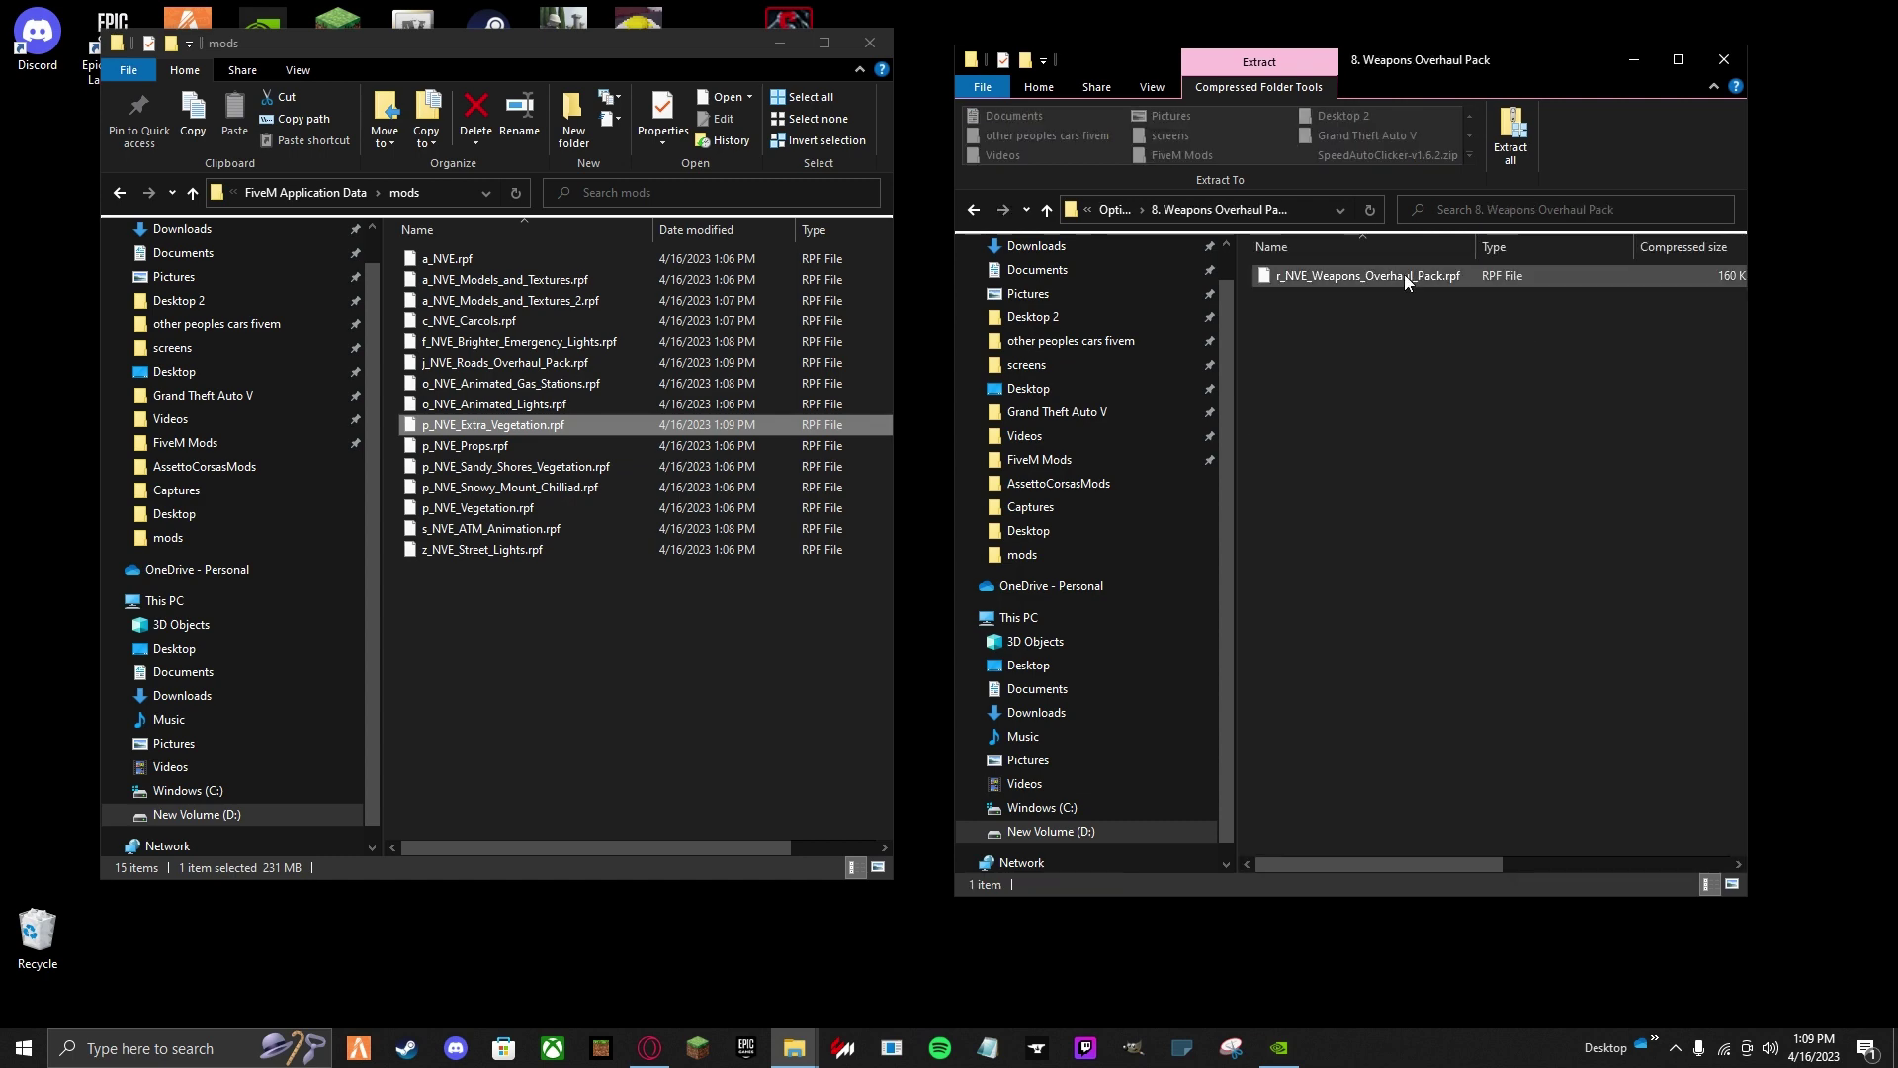
click(1403, 275)
drag(1365, 275, 752, 643)
View Example.jpg in the add-on 10. Night Vision Swap and copy e_NVE_Night_Vision_Swap.rpf into the FiveM mods folder.
click(1473, 518)
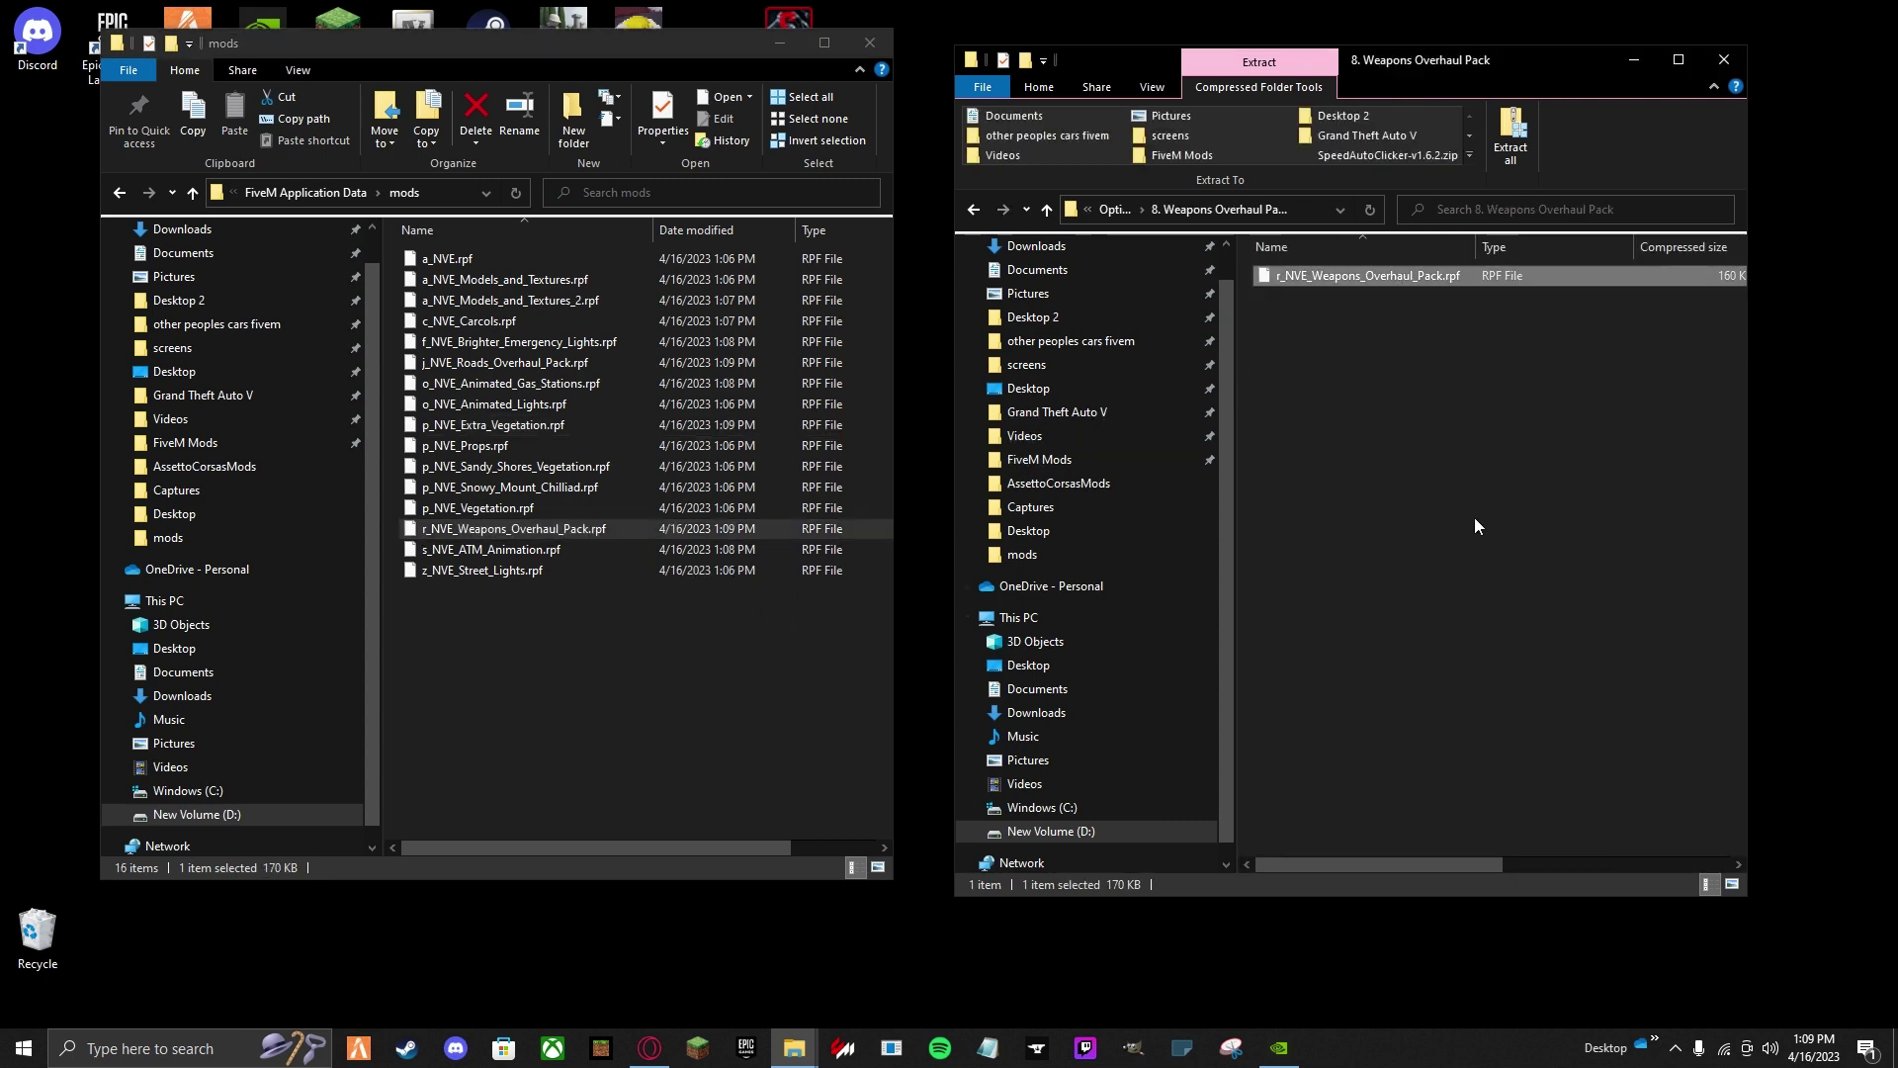
key(BackSpace)
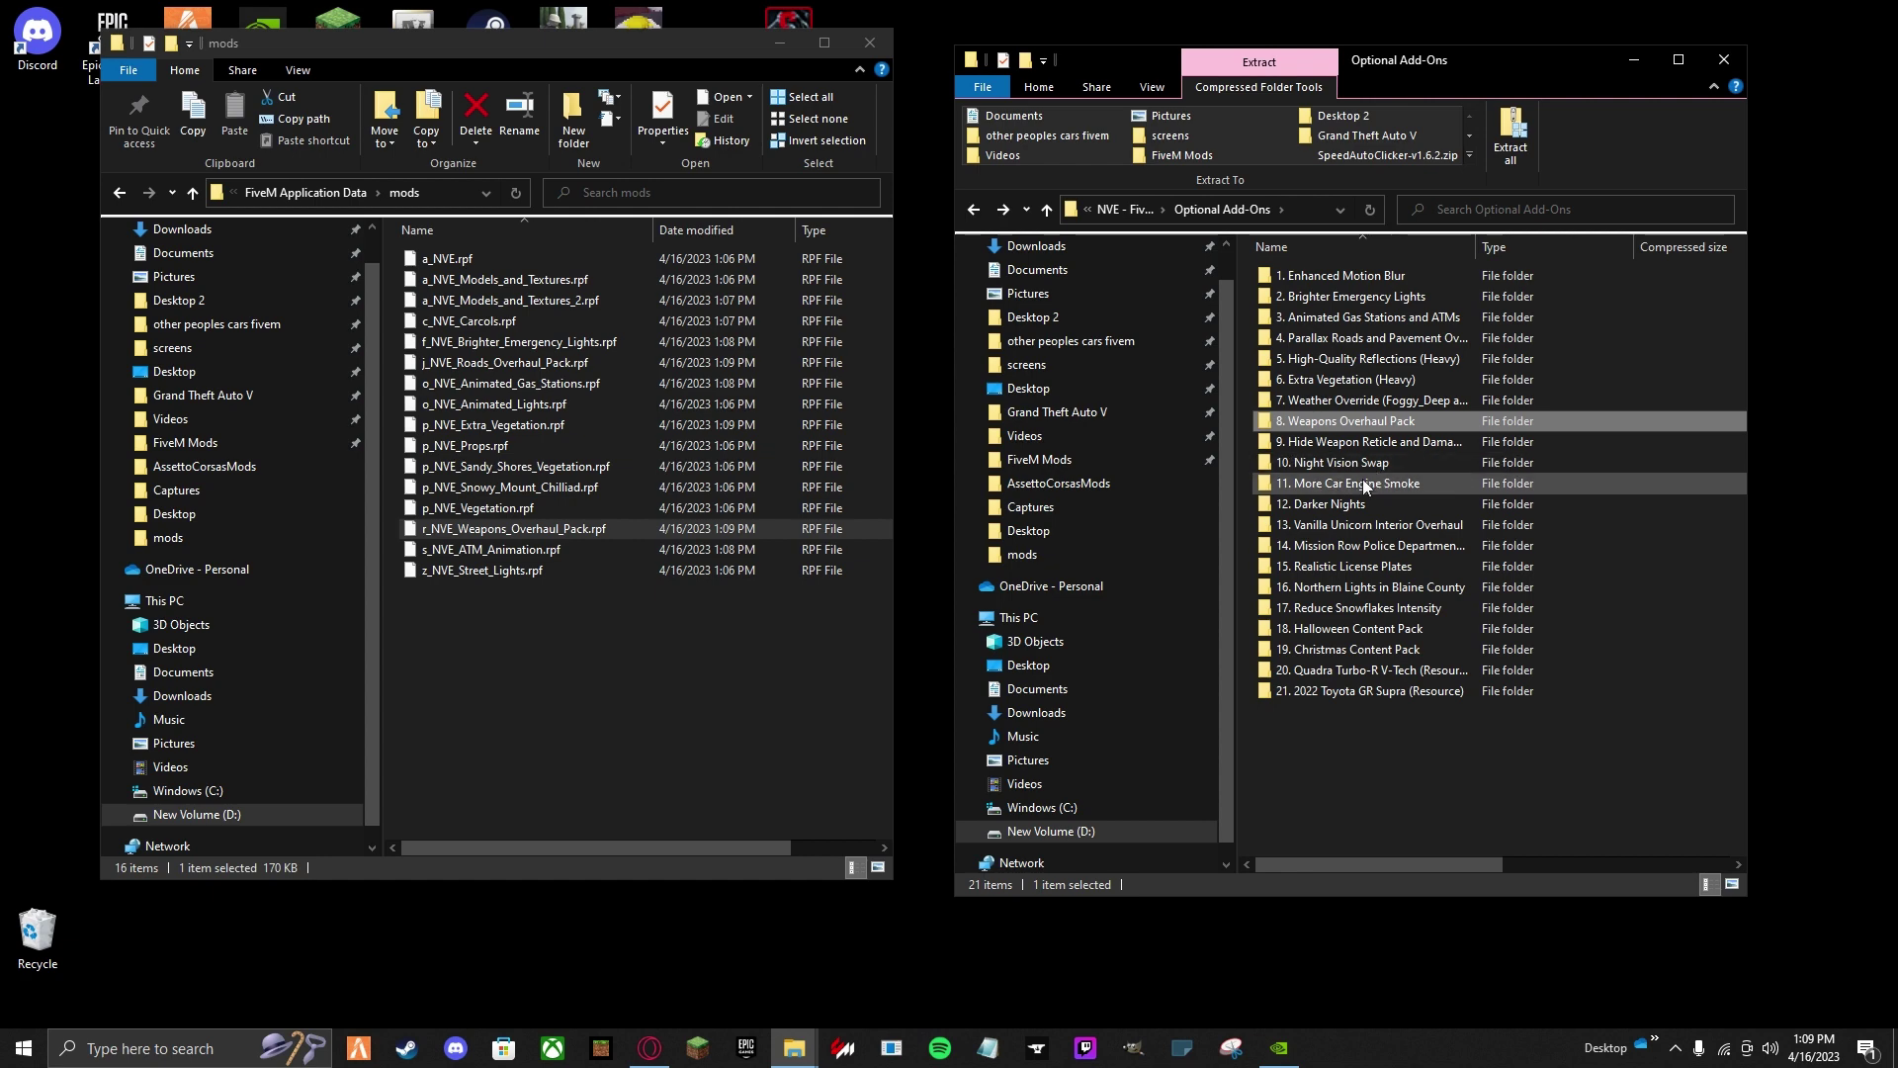
double_click(1359, 462)
double_click(1380, 317)
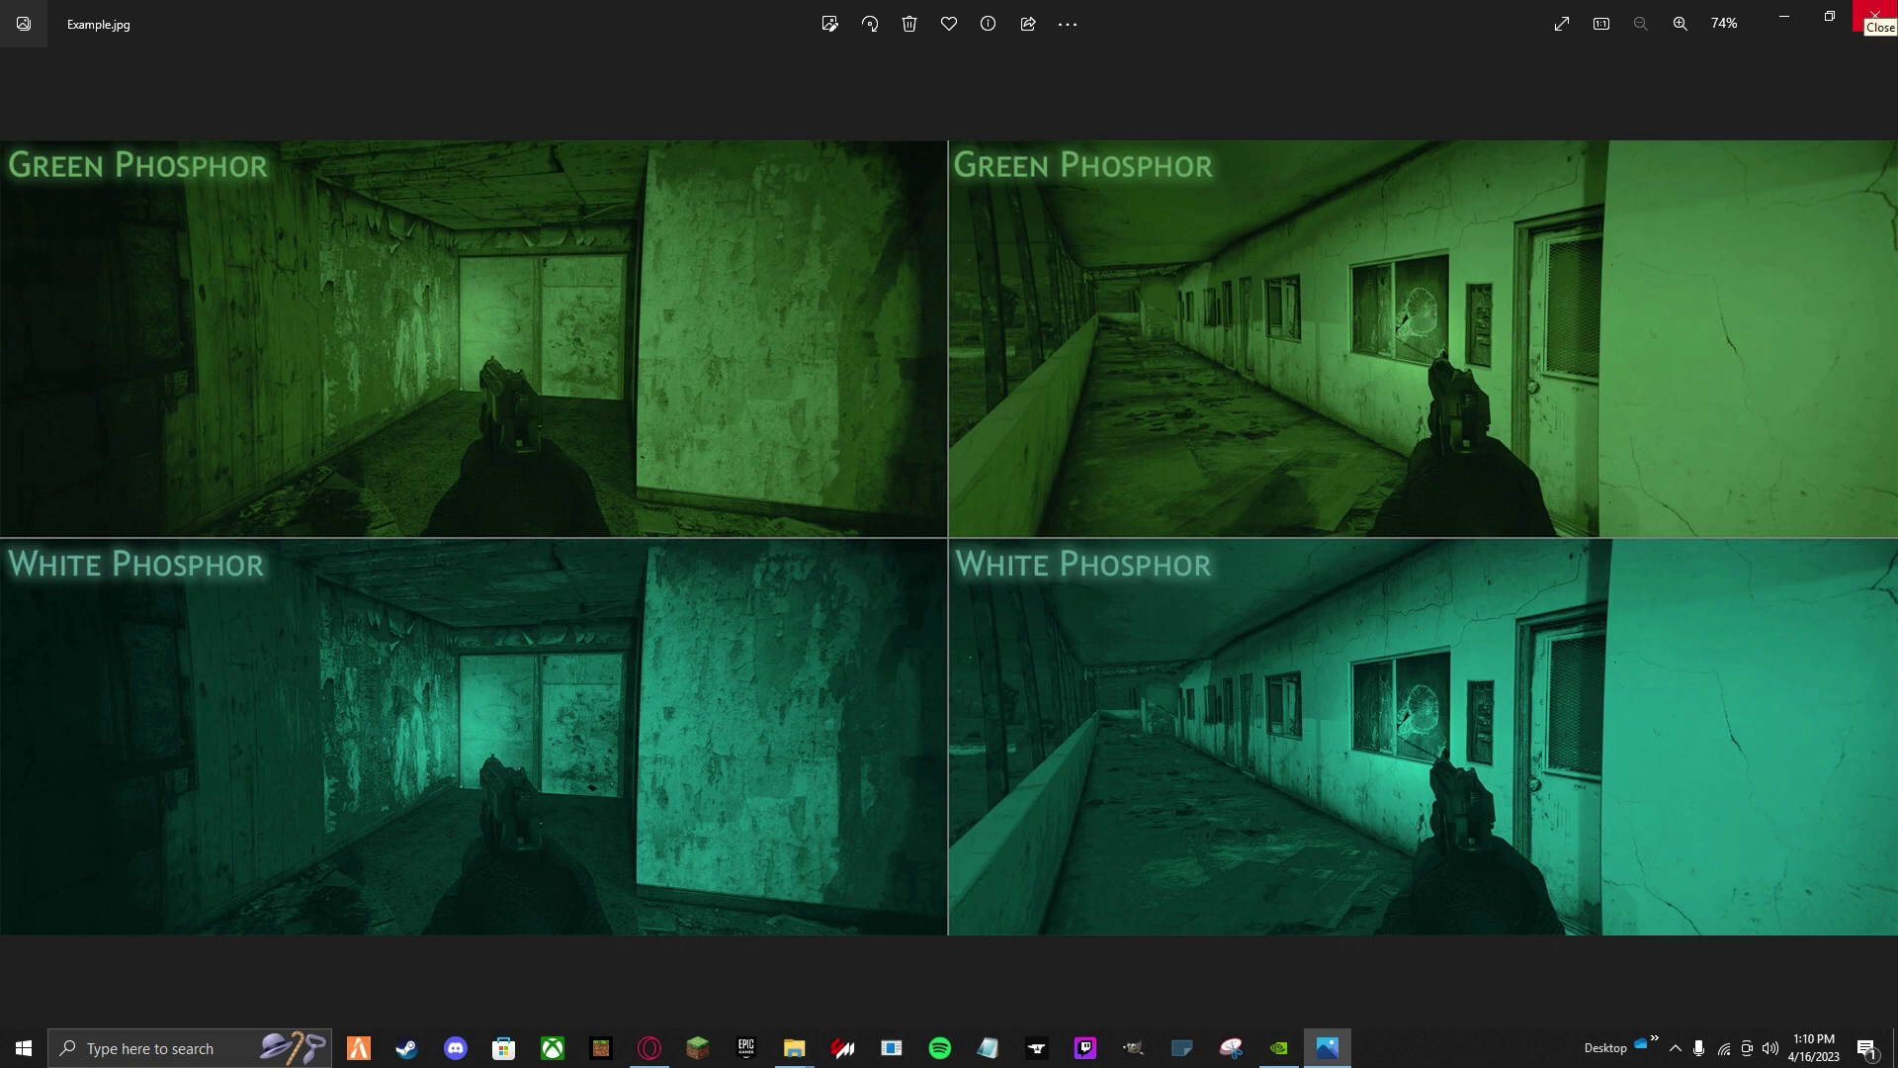
click(1874, 16)
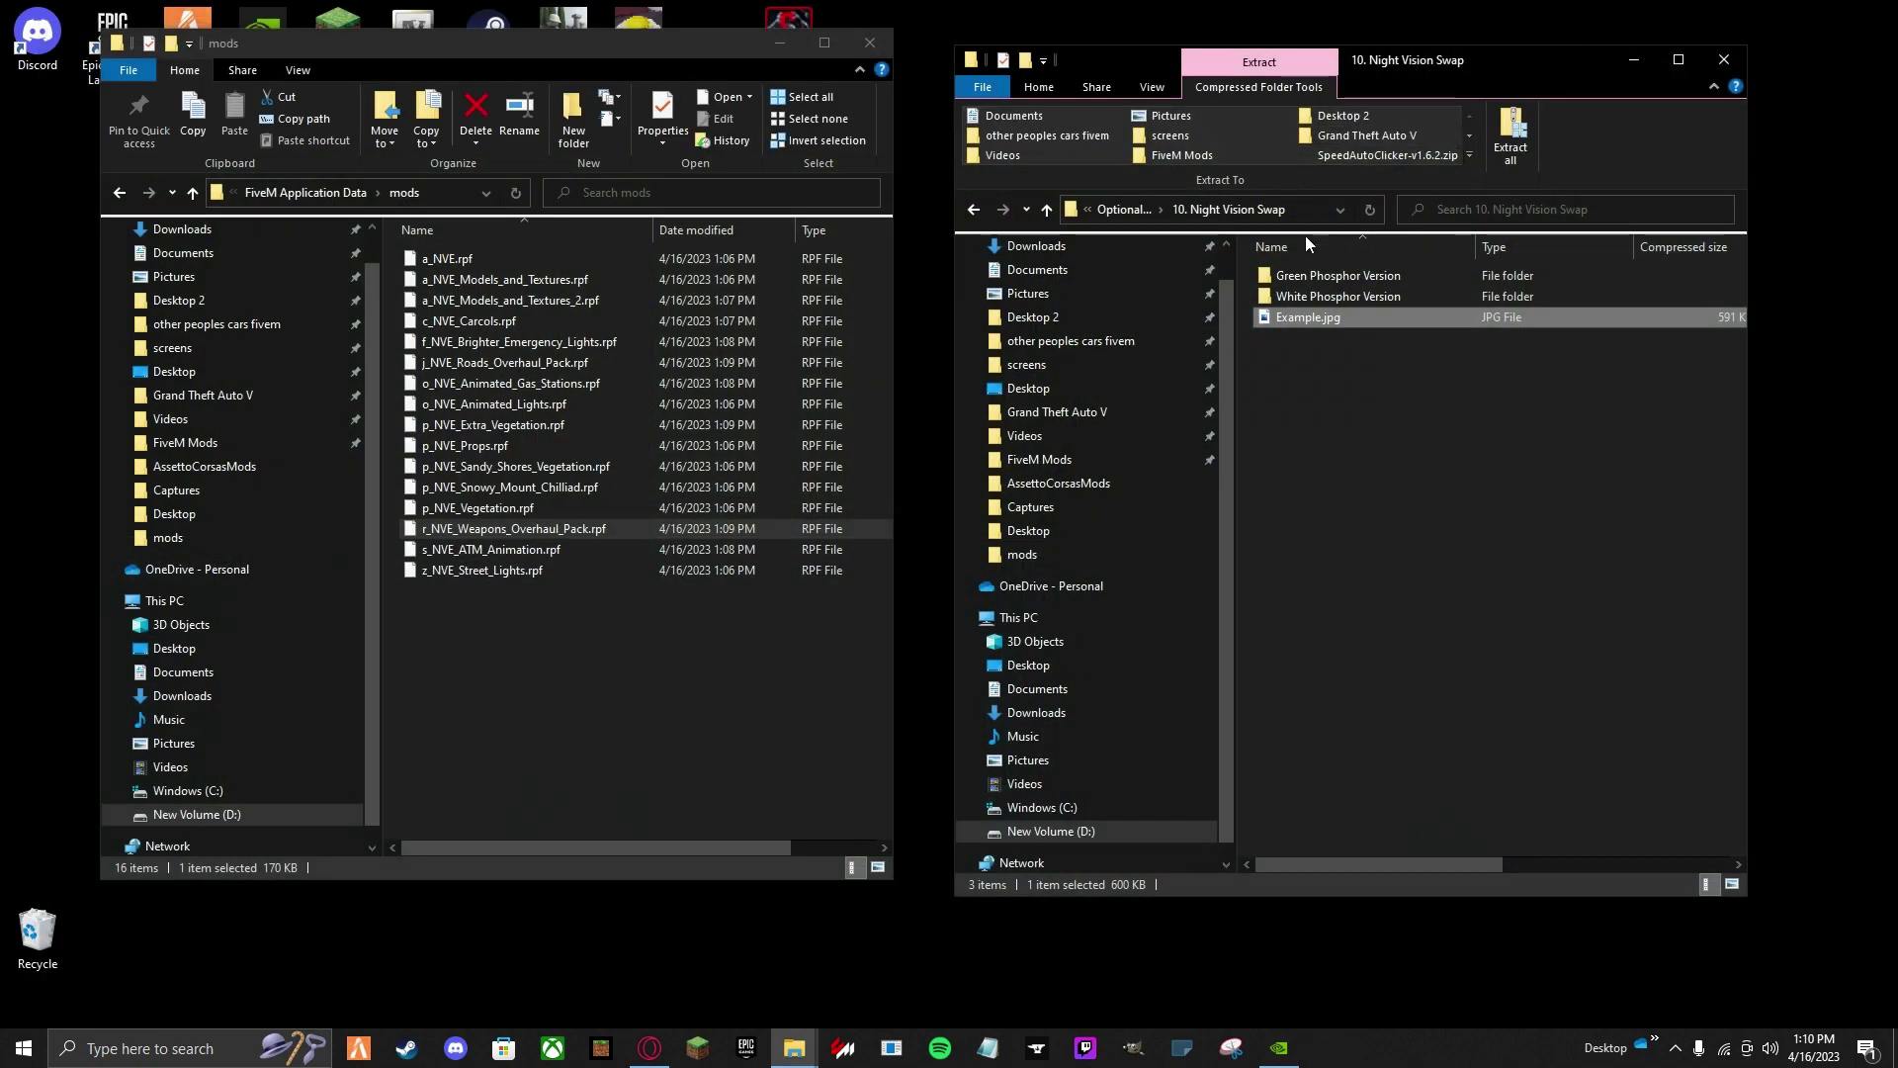
drag(1319, 283, 714, 559)
Copy c_NVE_More_Engine_Smoke.rpf from the add-on 11. More Car Engine Smoke into the FiveM mods folder.
key(alt+Up)
key(alt+Up)
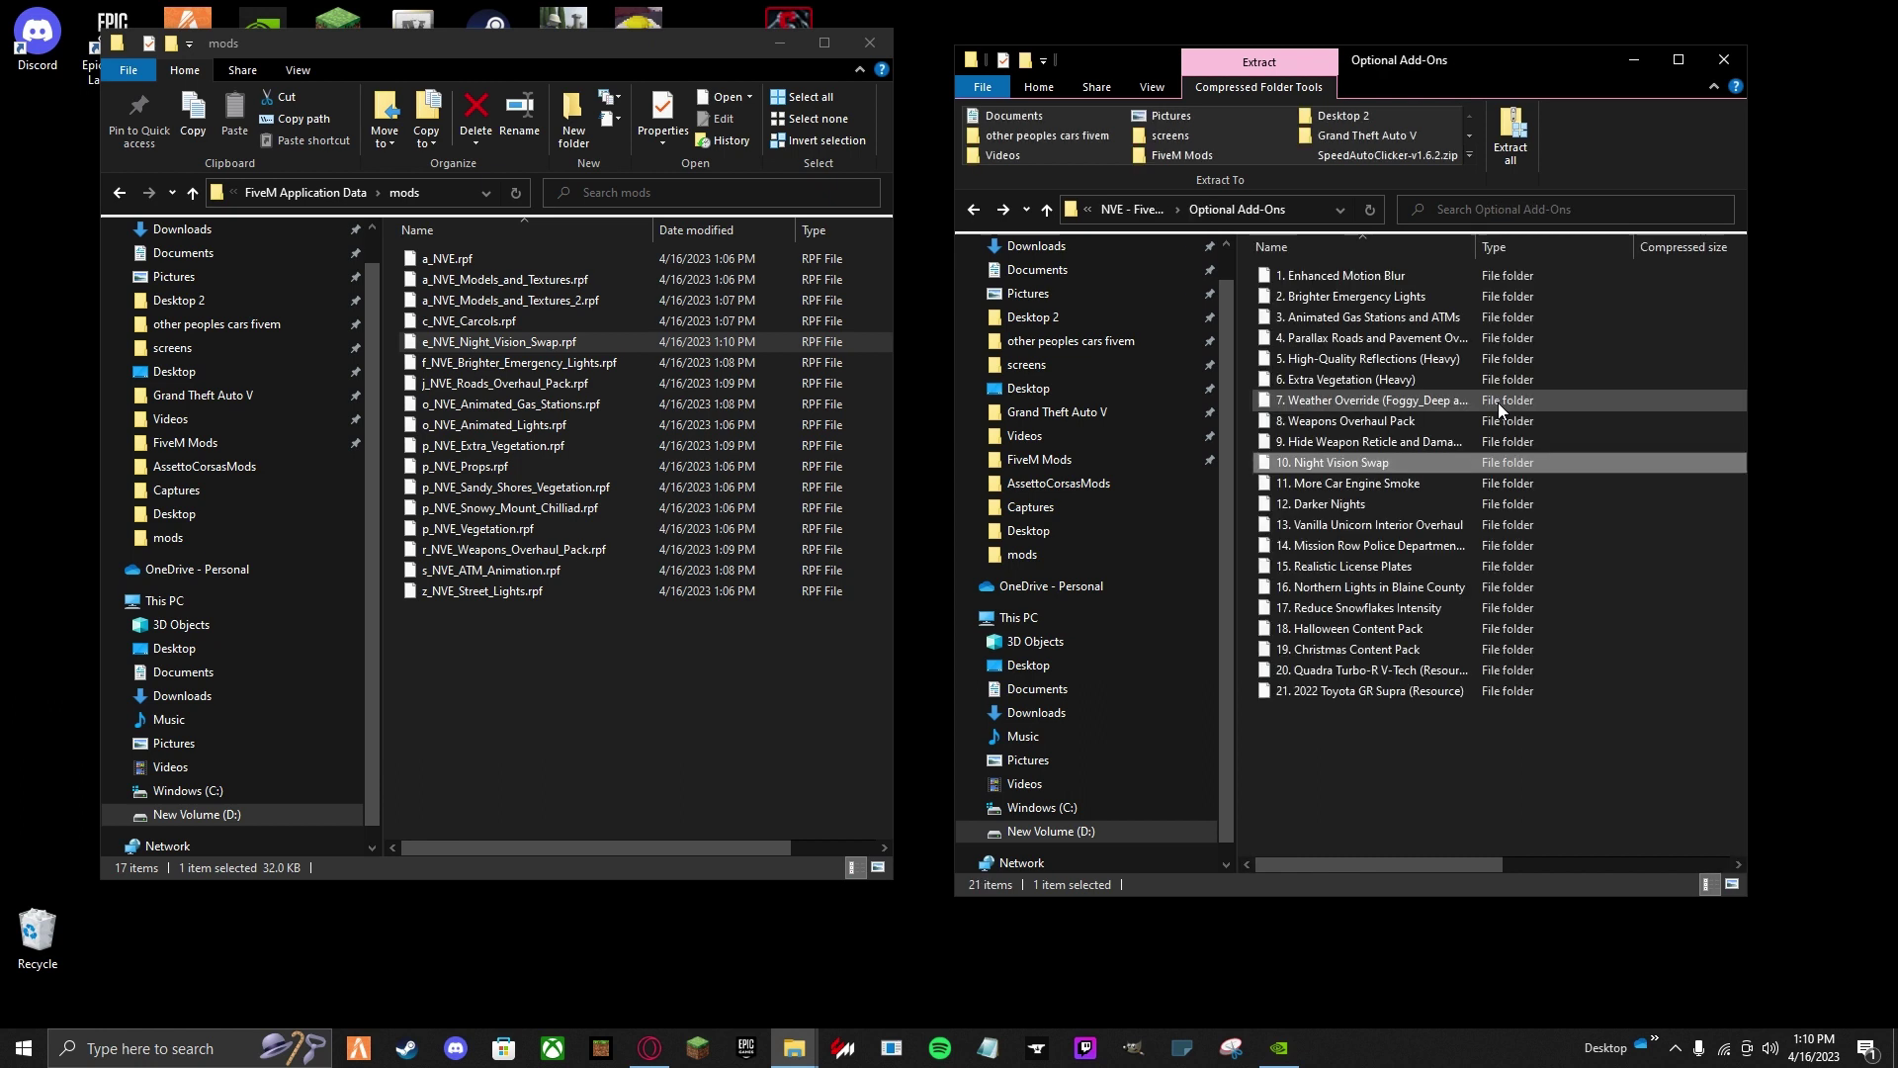
double_click(1392, 483)
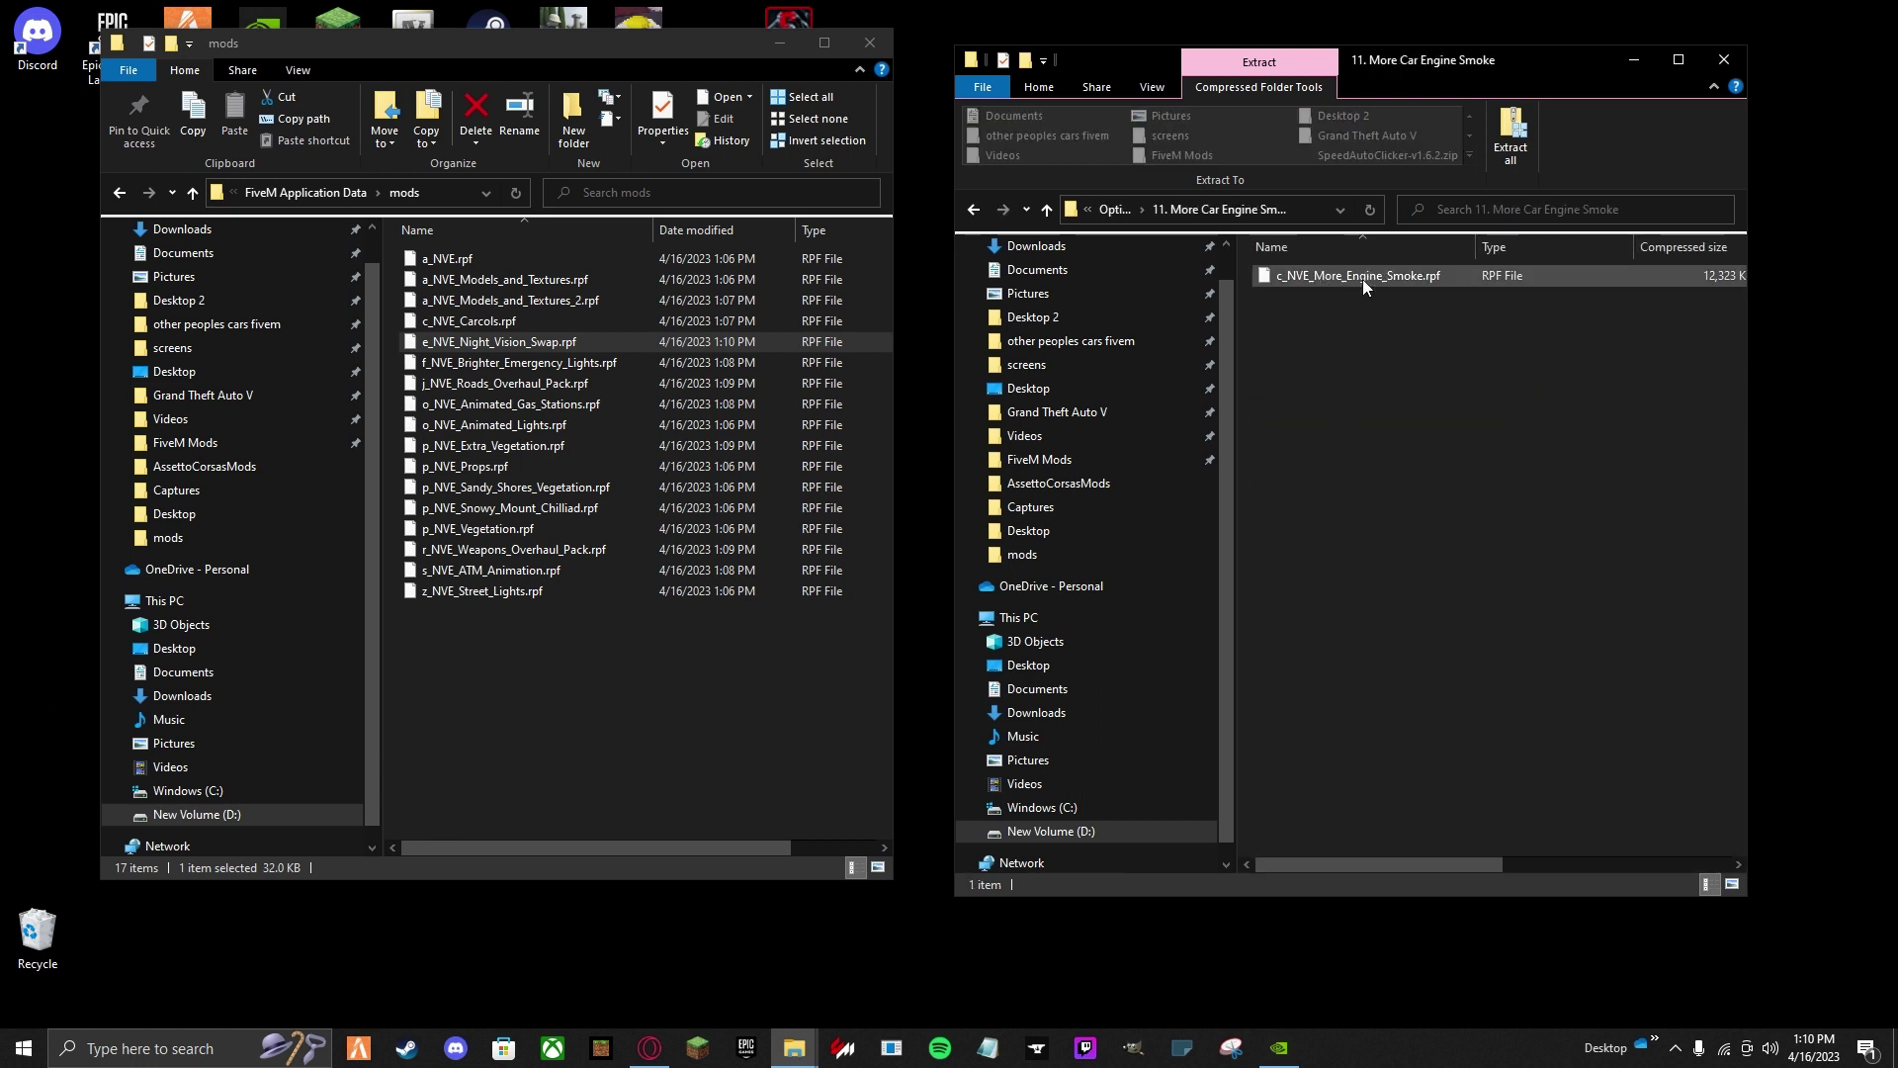
drag(1350, 276, 549, 587)
key(alt+Up)
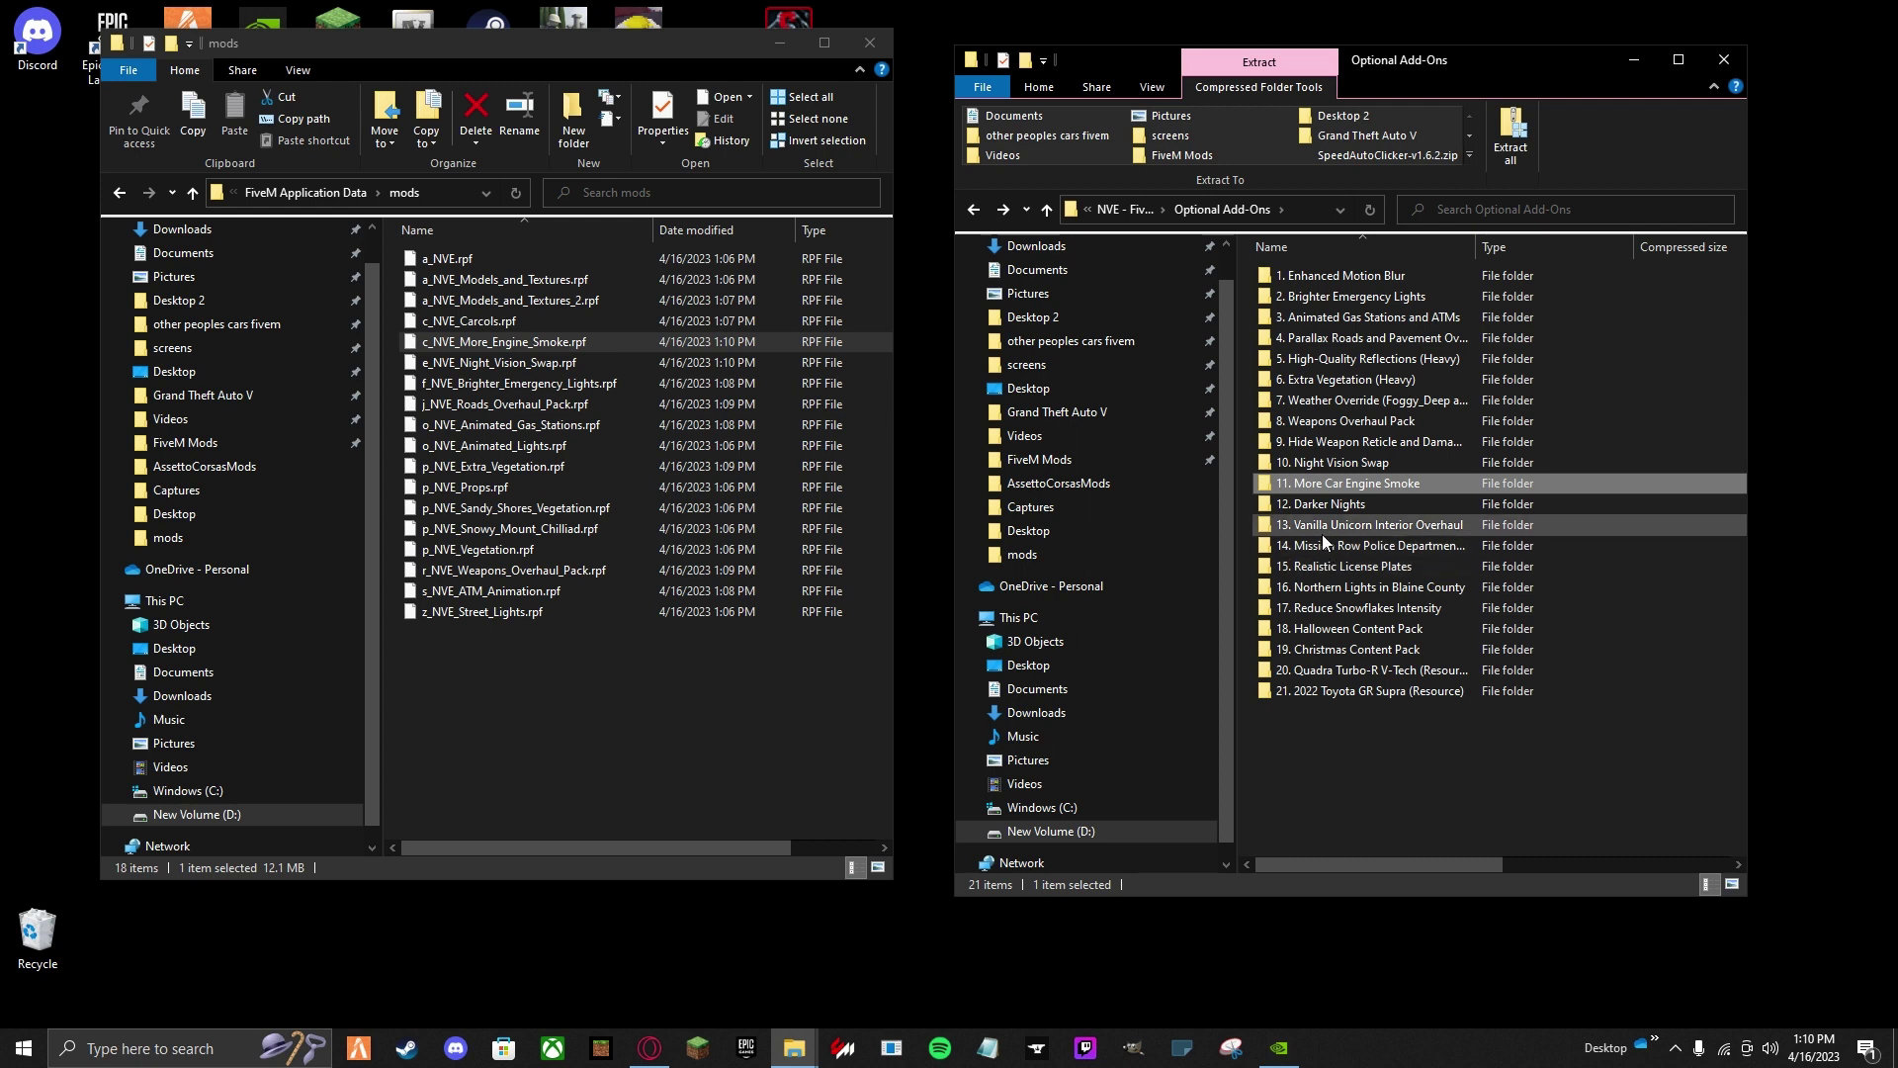
Look inside 13. Vanilla Unicorn Interior Overhaul and copy the .rpf file from 14. Mission Row Police Department Overhaul into the FiveM mods folder.
double_click(1388, 526)
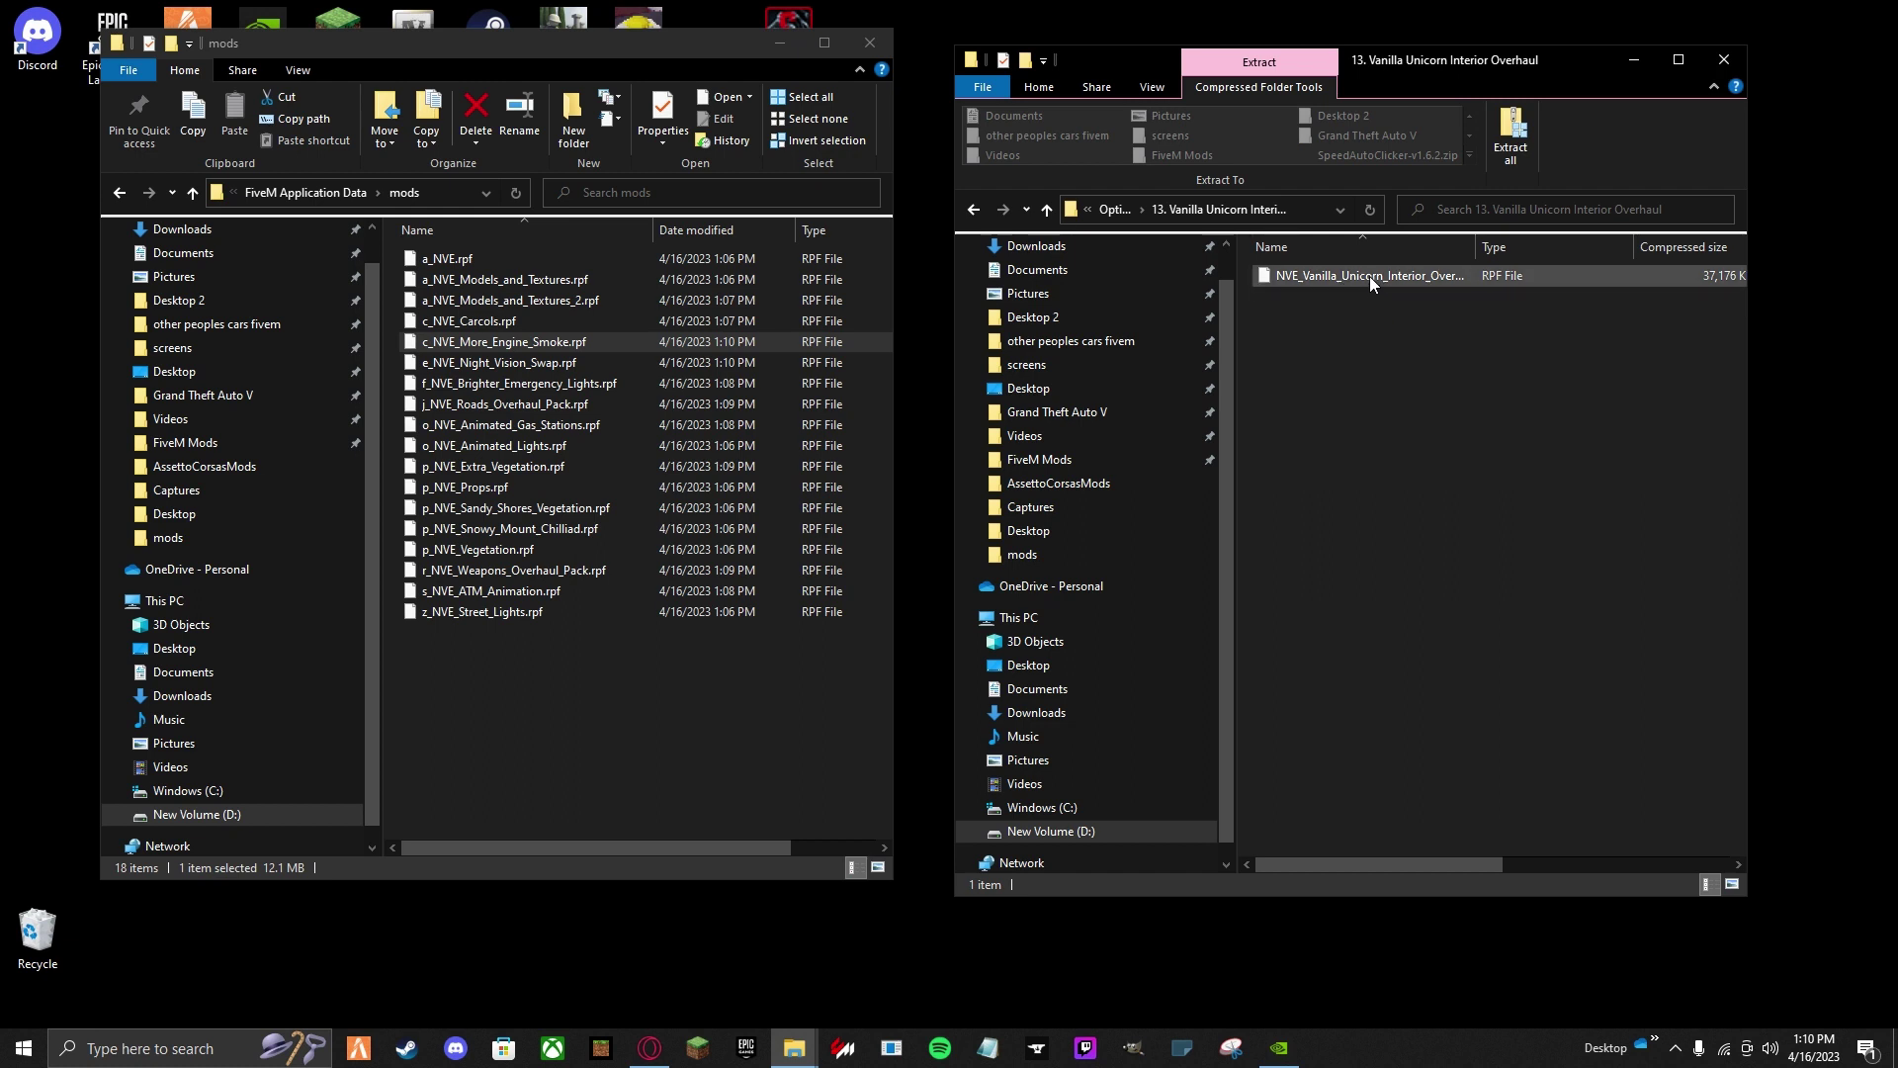
drag(1362, 275, 1522, 332)
click(1412, 453)
key(BackSpace)
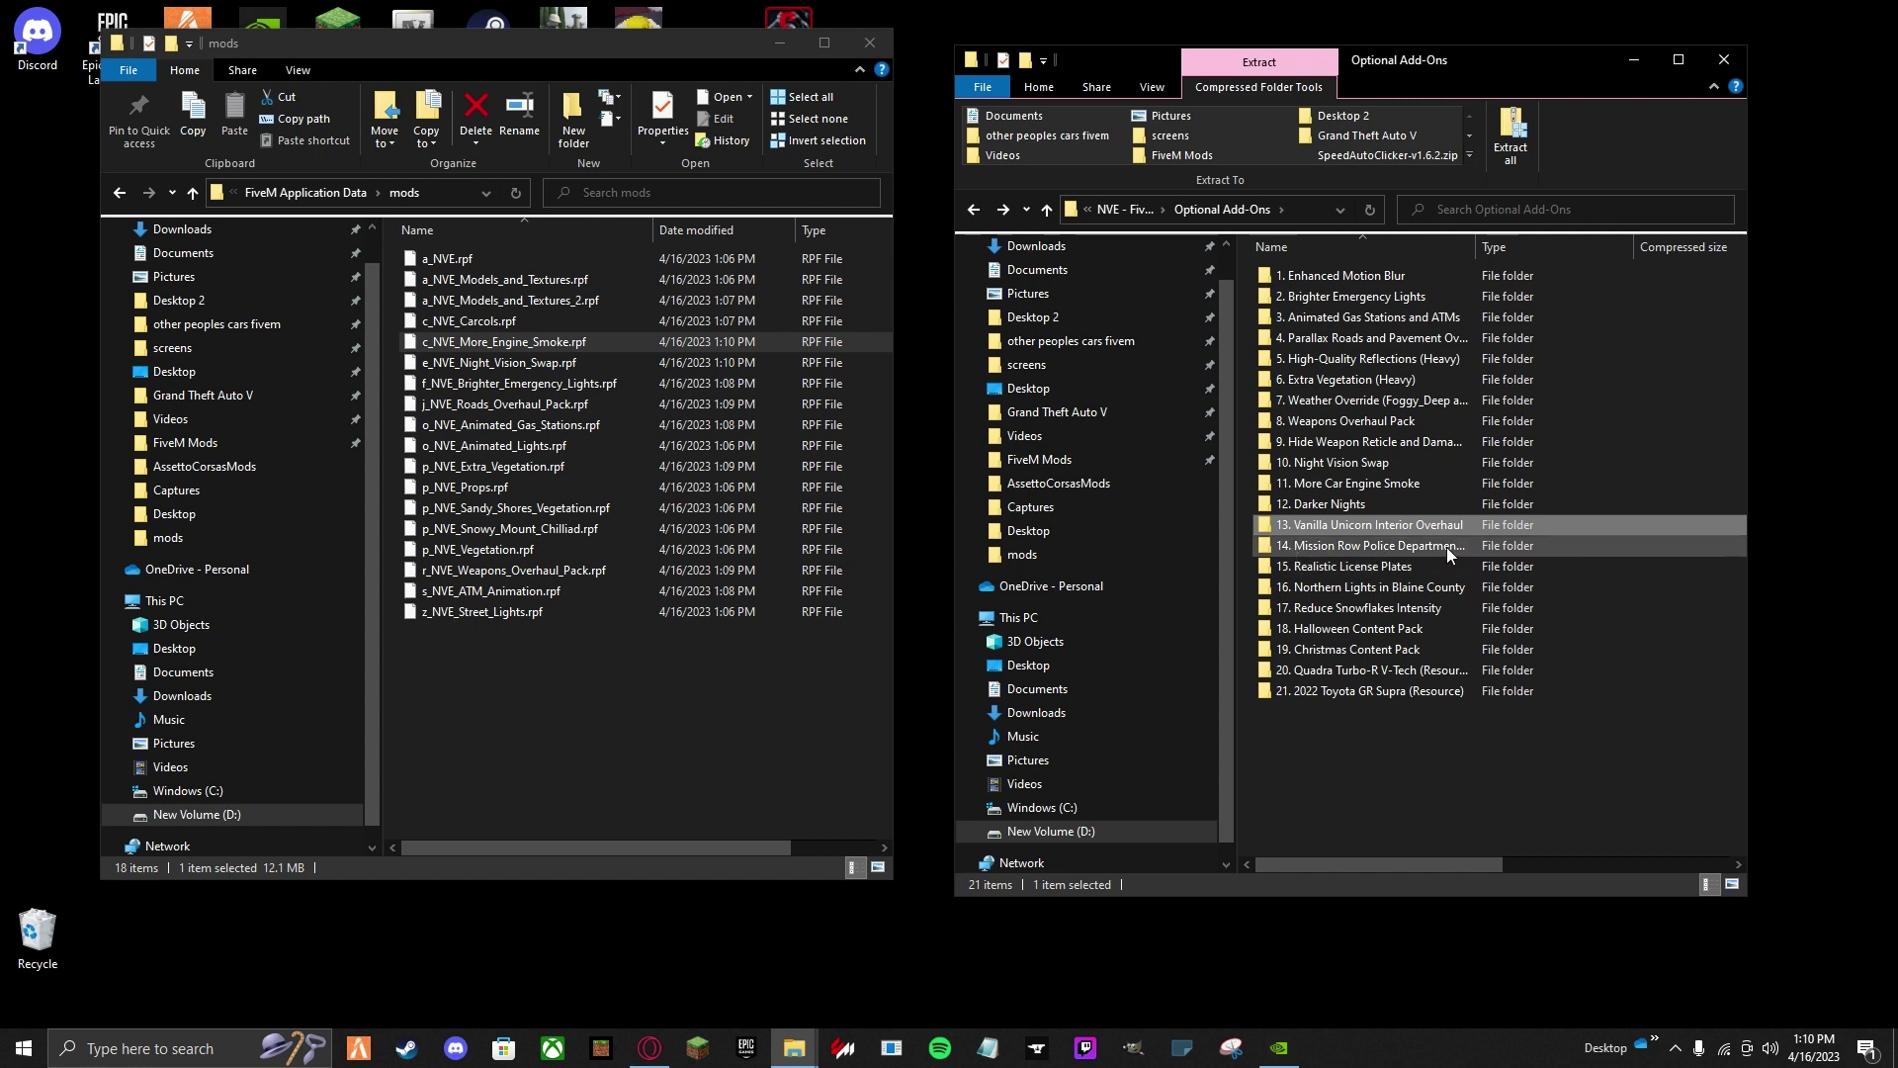
double_click(1445, 546)
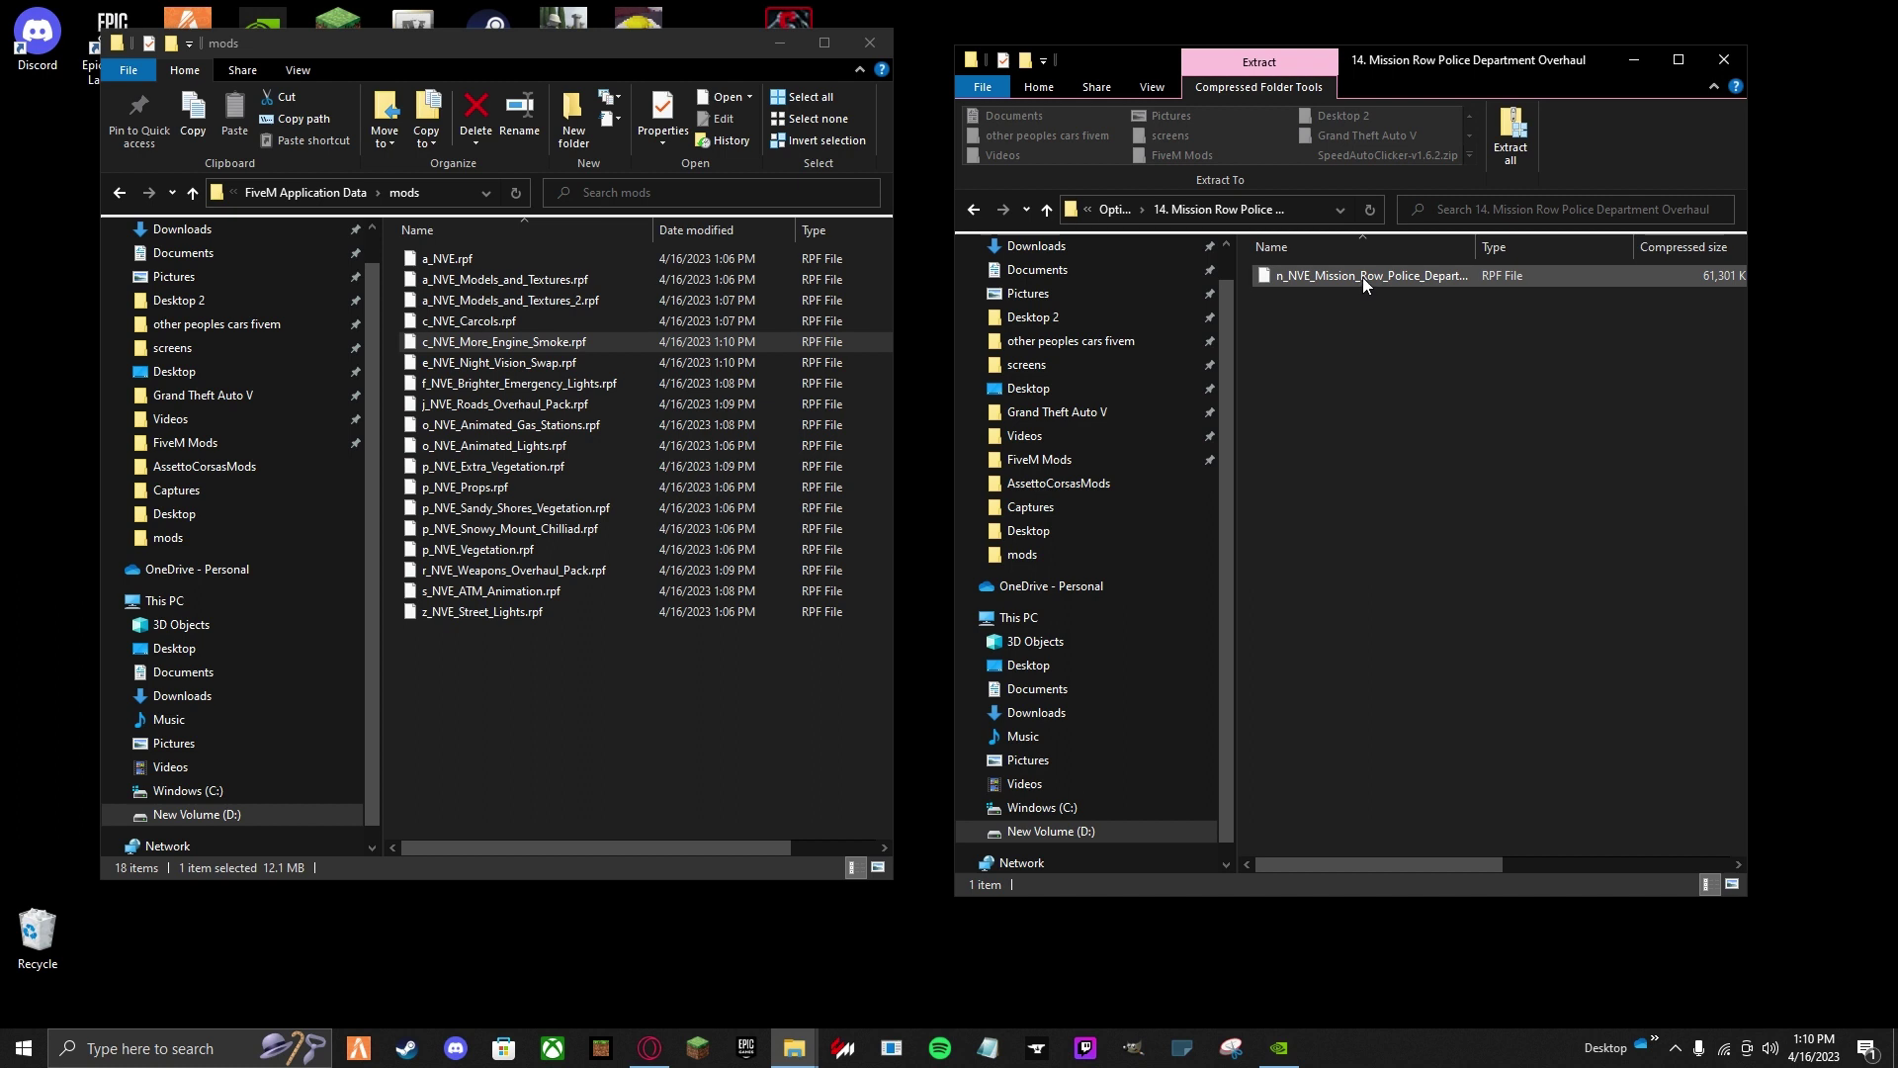
drag(1362, 276, 619, 678)
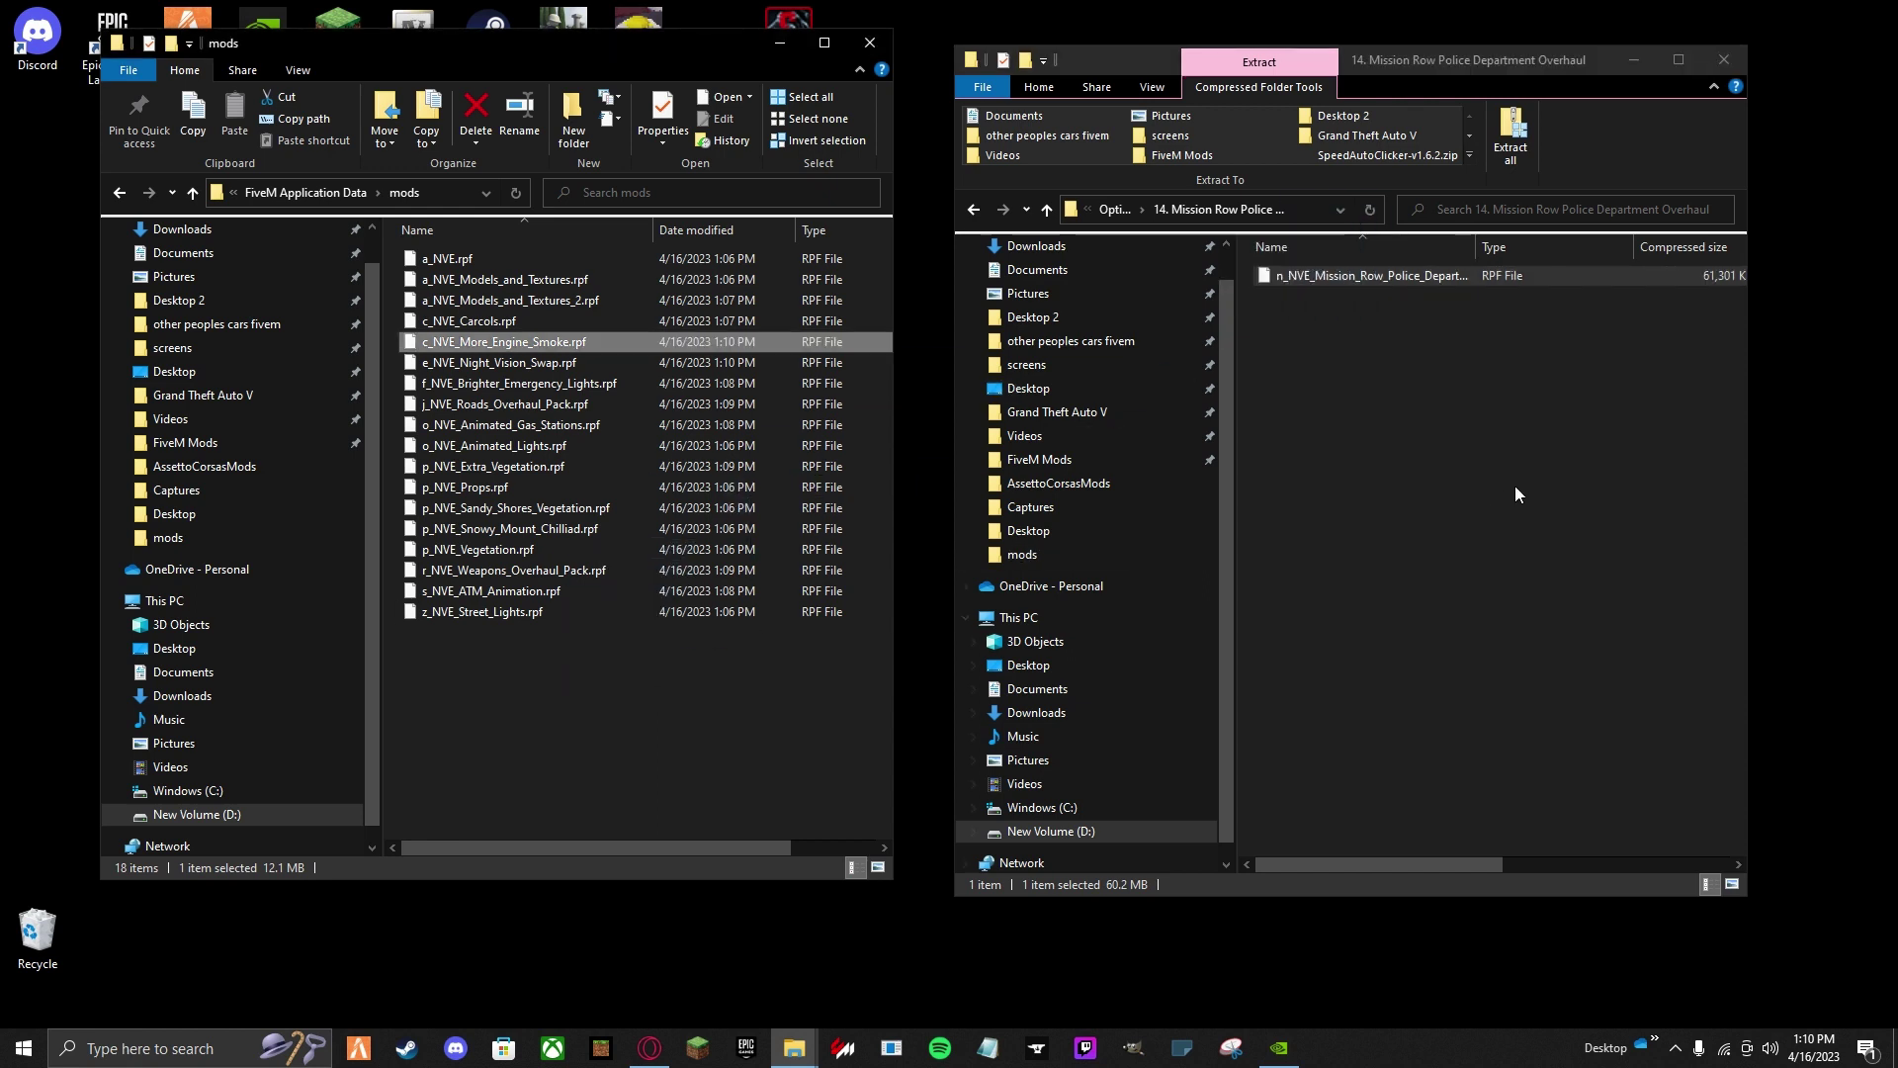
click(1514, 485)
key(BackSpace)
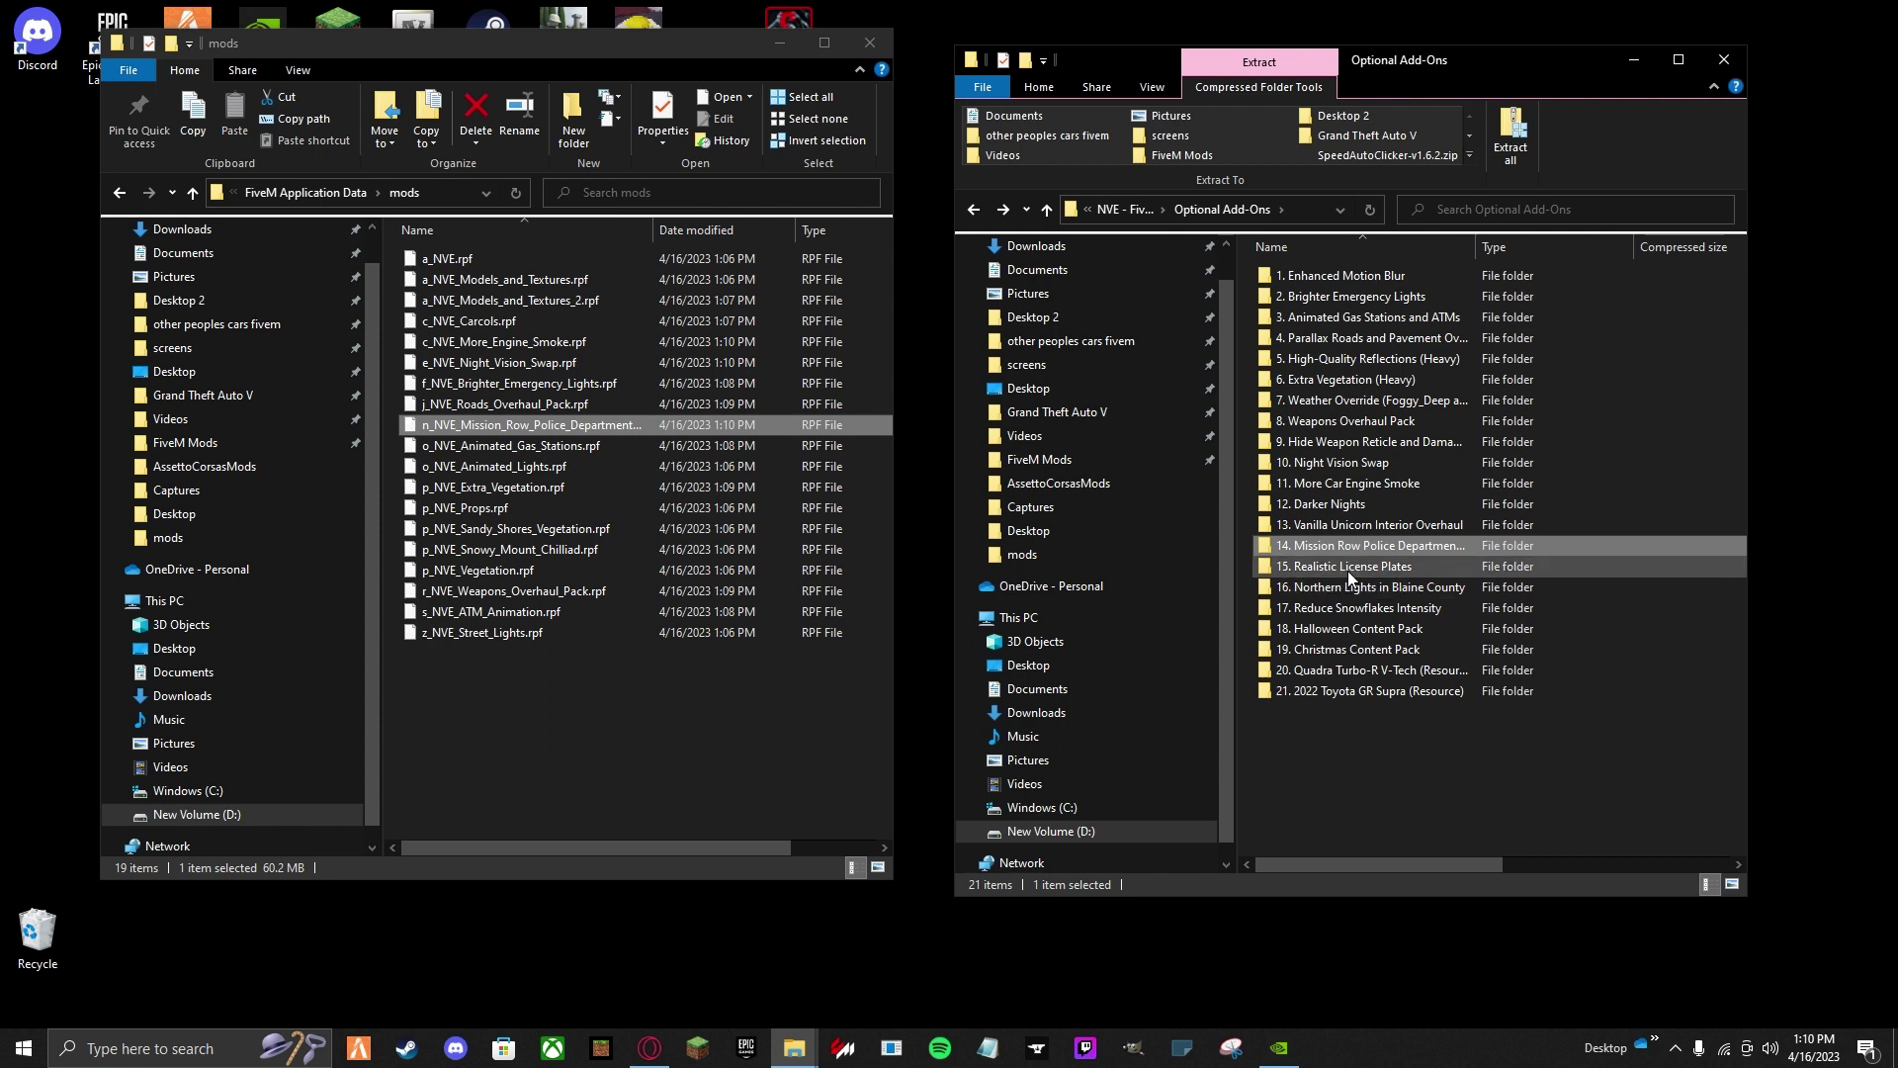
Look inside 15. Realistic License Plates and copy p_NVE_Northern_Lights.rpf from 16. Northern Lights in Blaine County into the FiveM mods folder.
click(1374, 570)
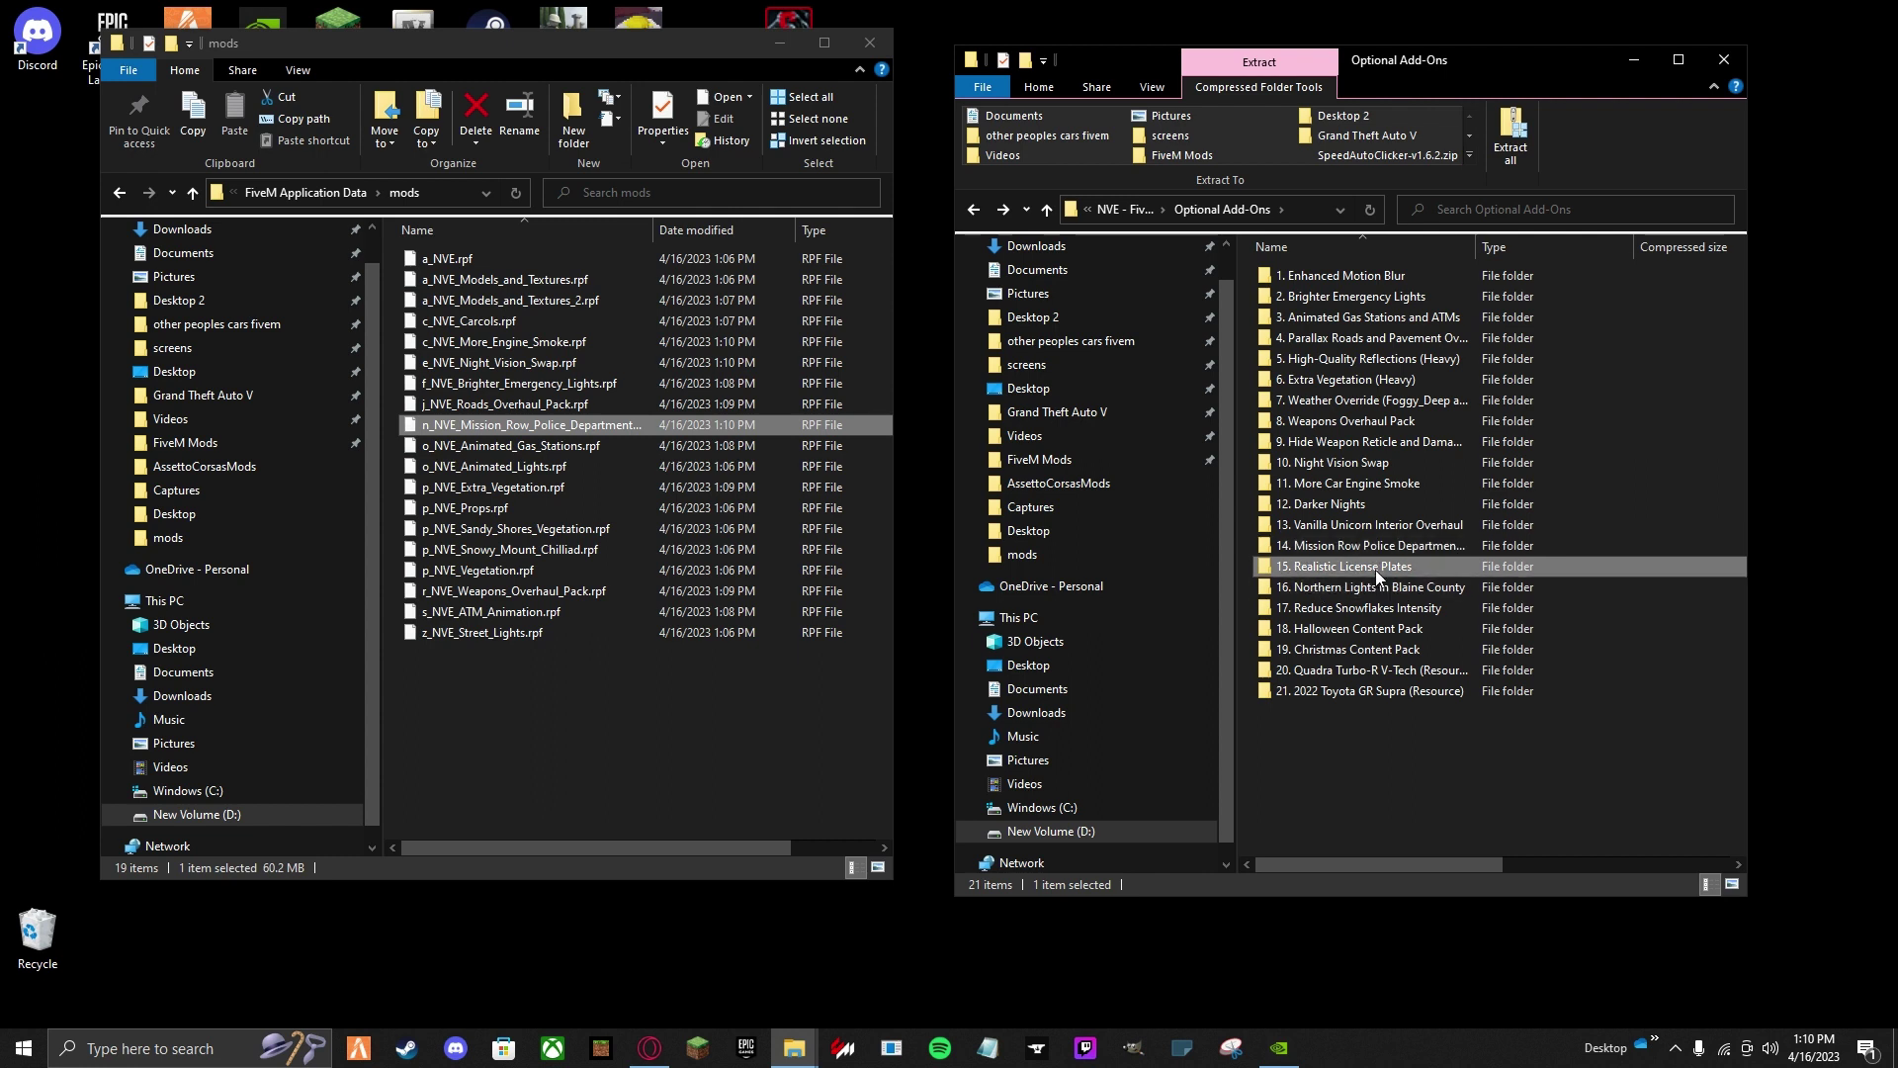
double_click(1374, 569)
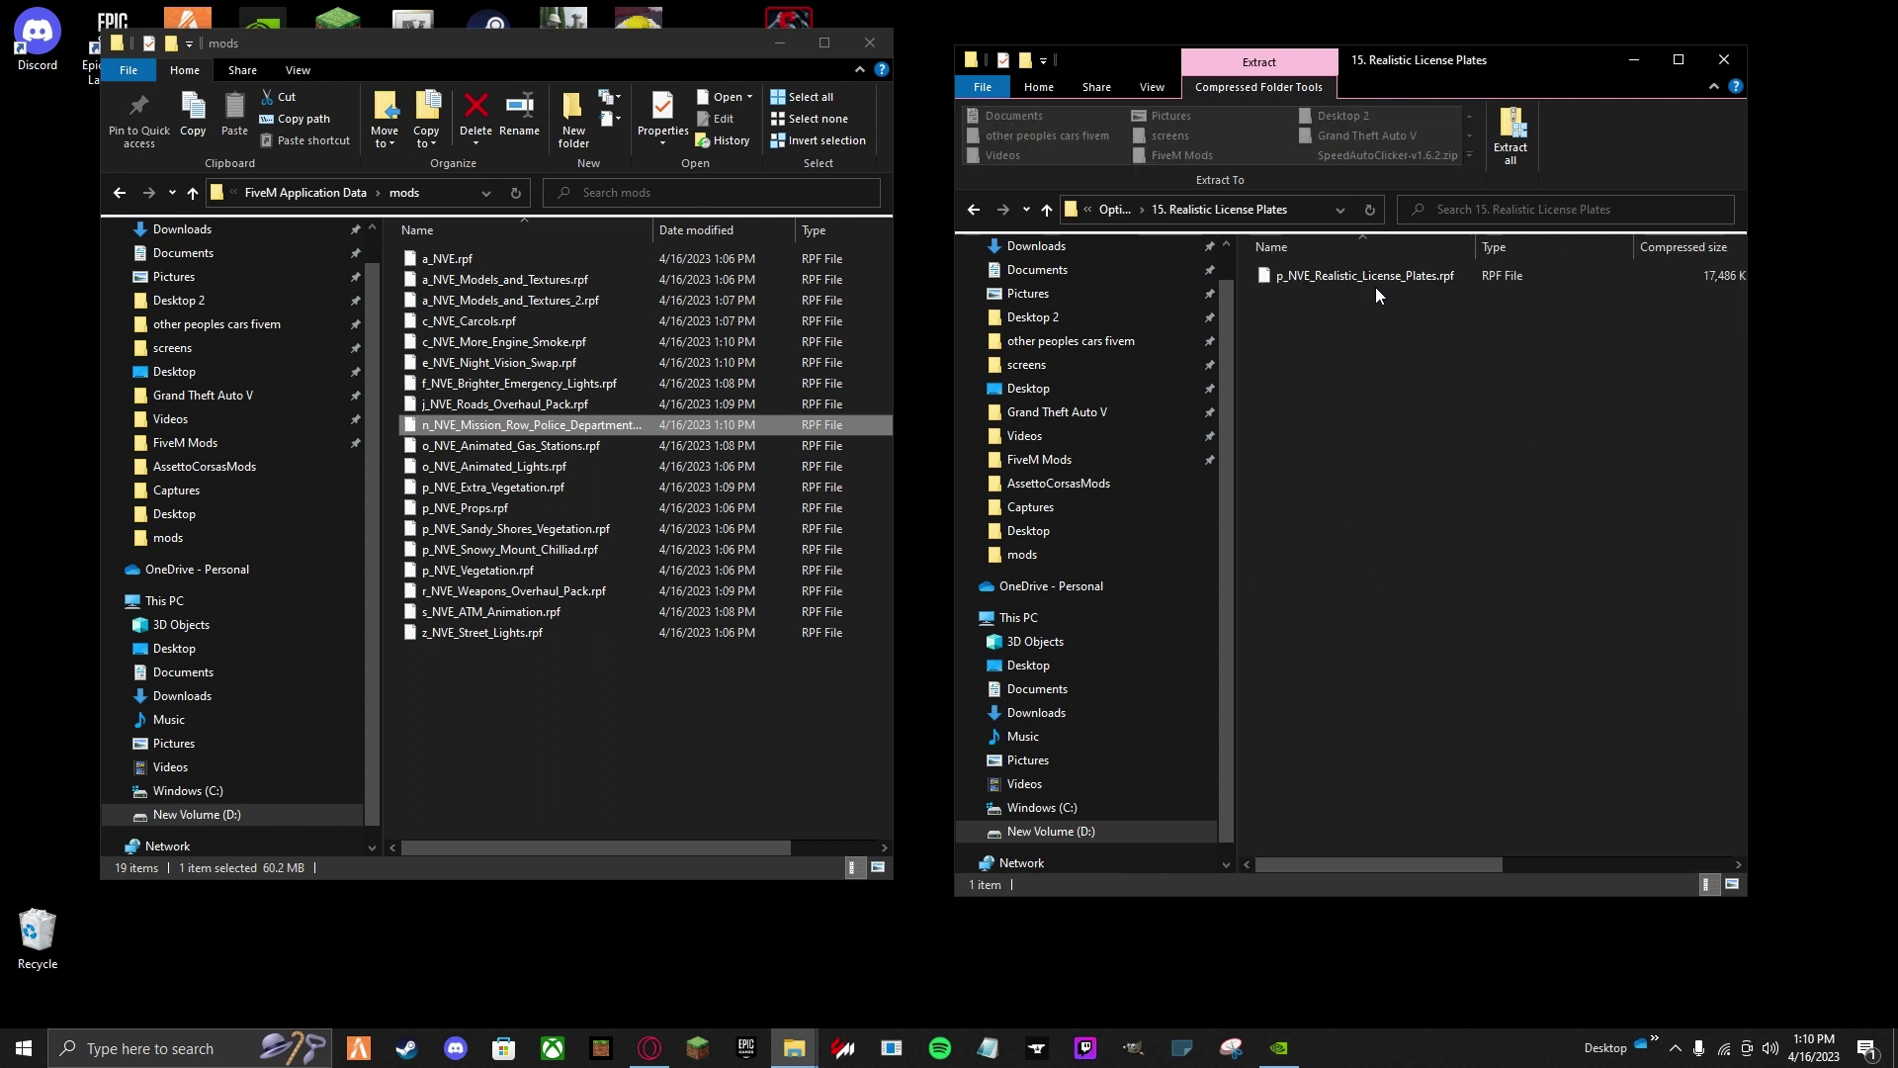
key(alt+Left)
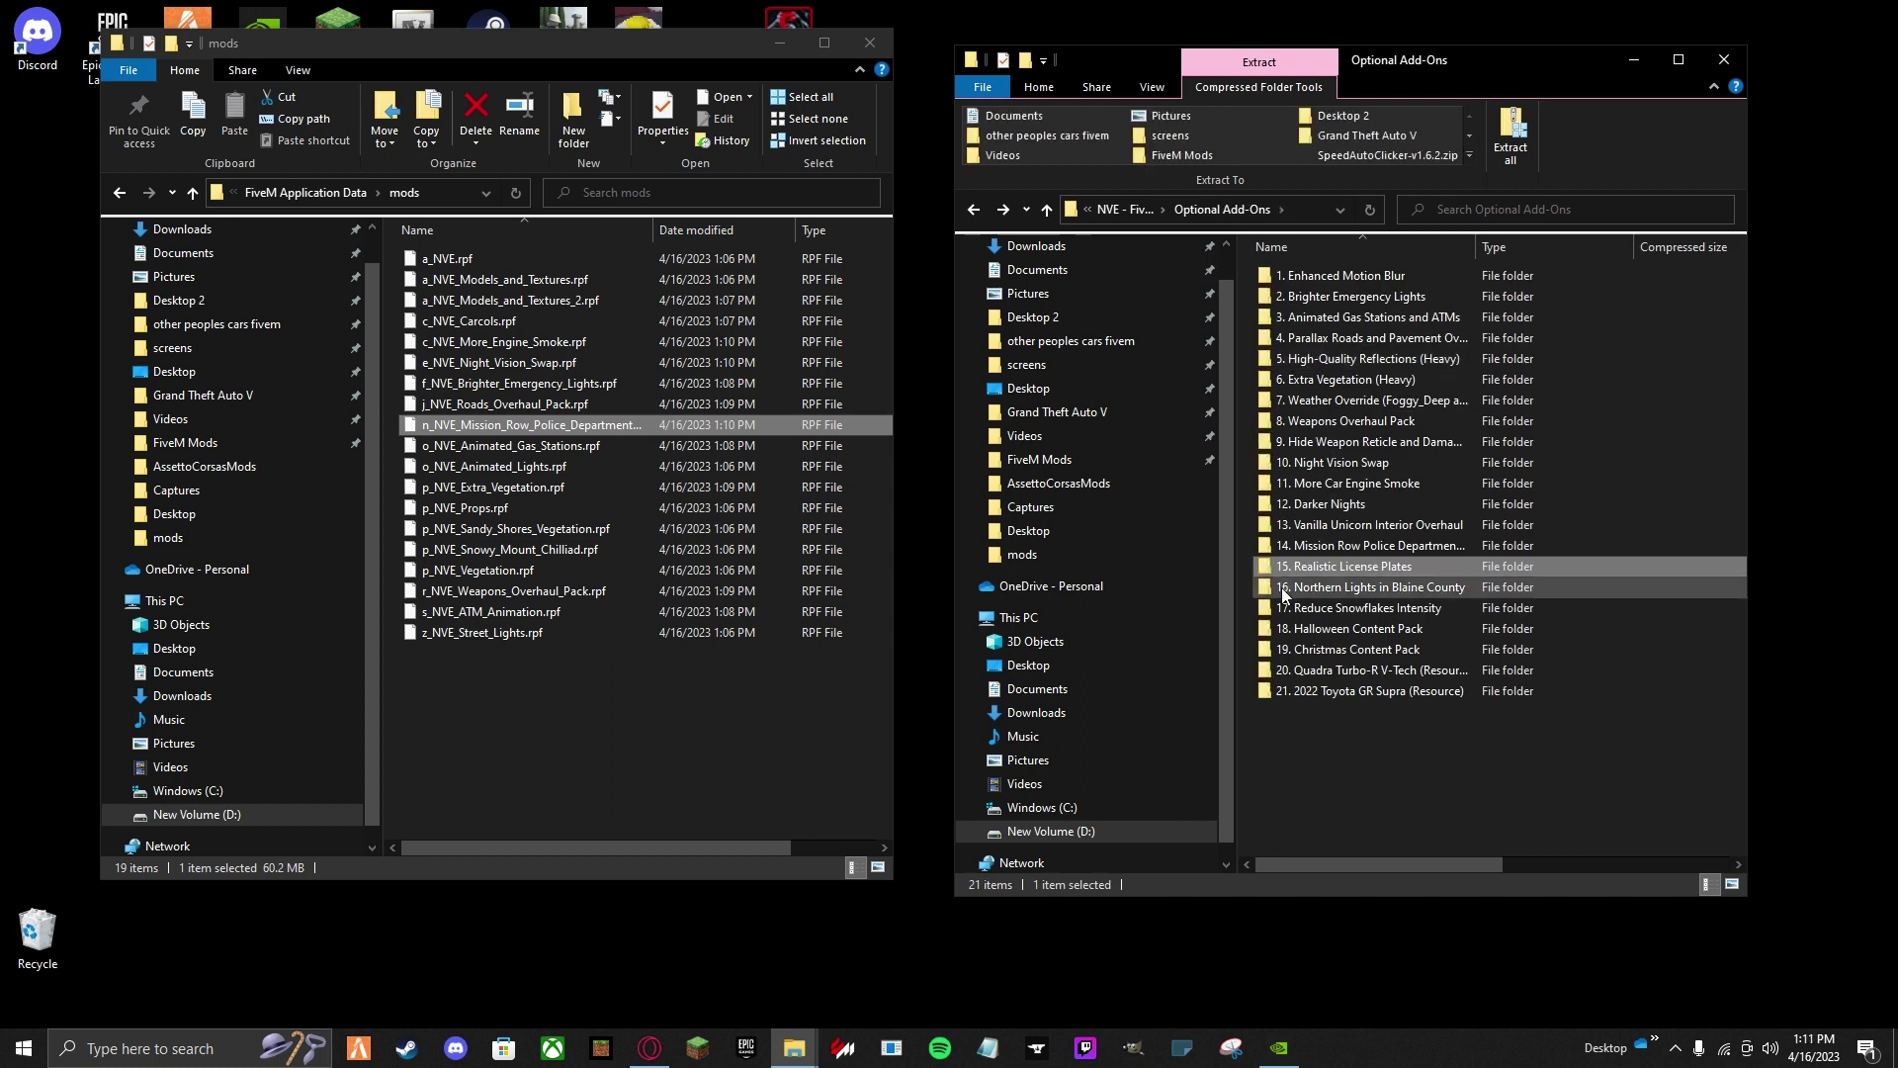
double_click(1499, 587)
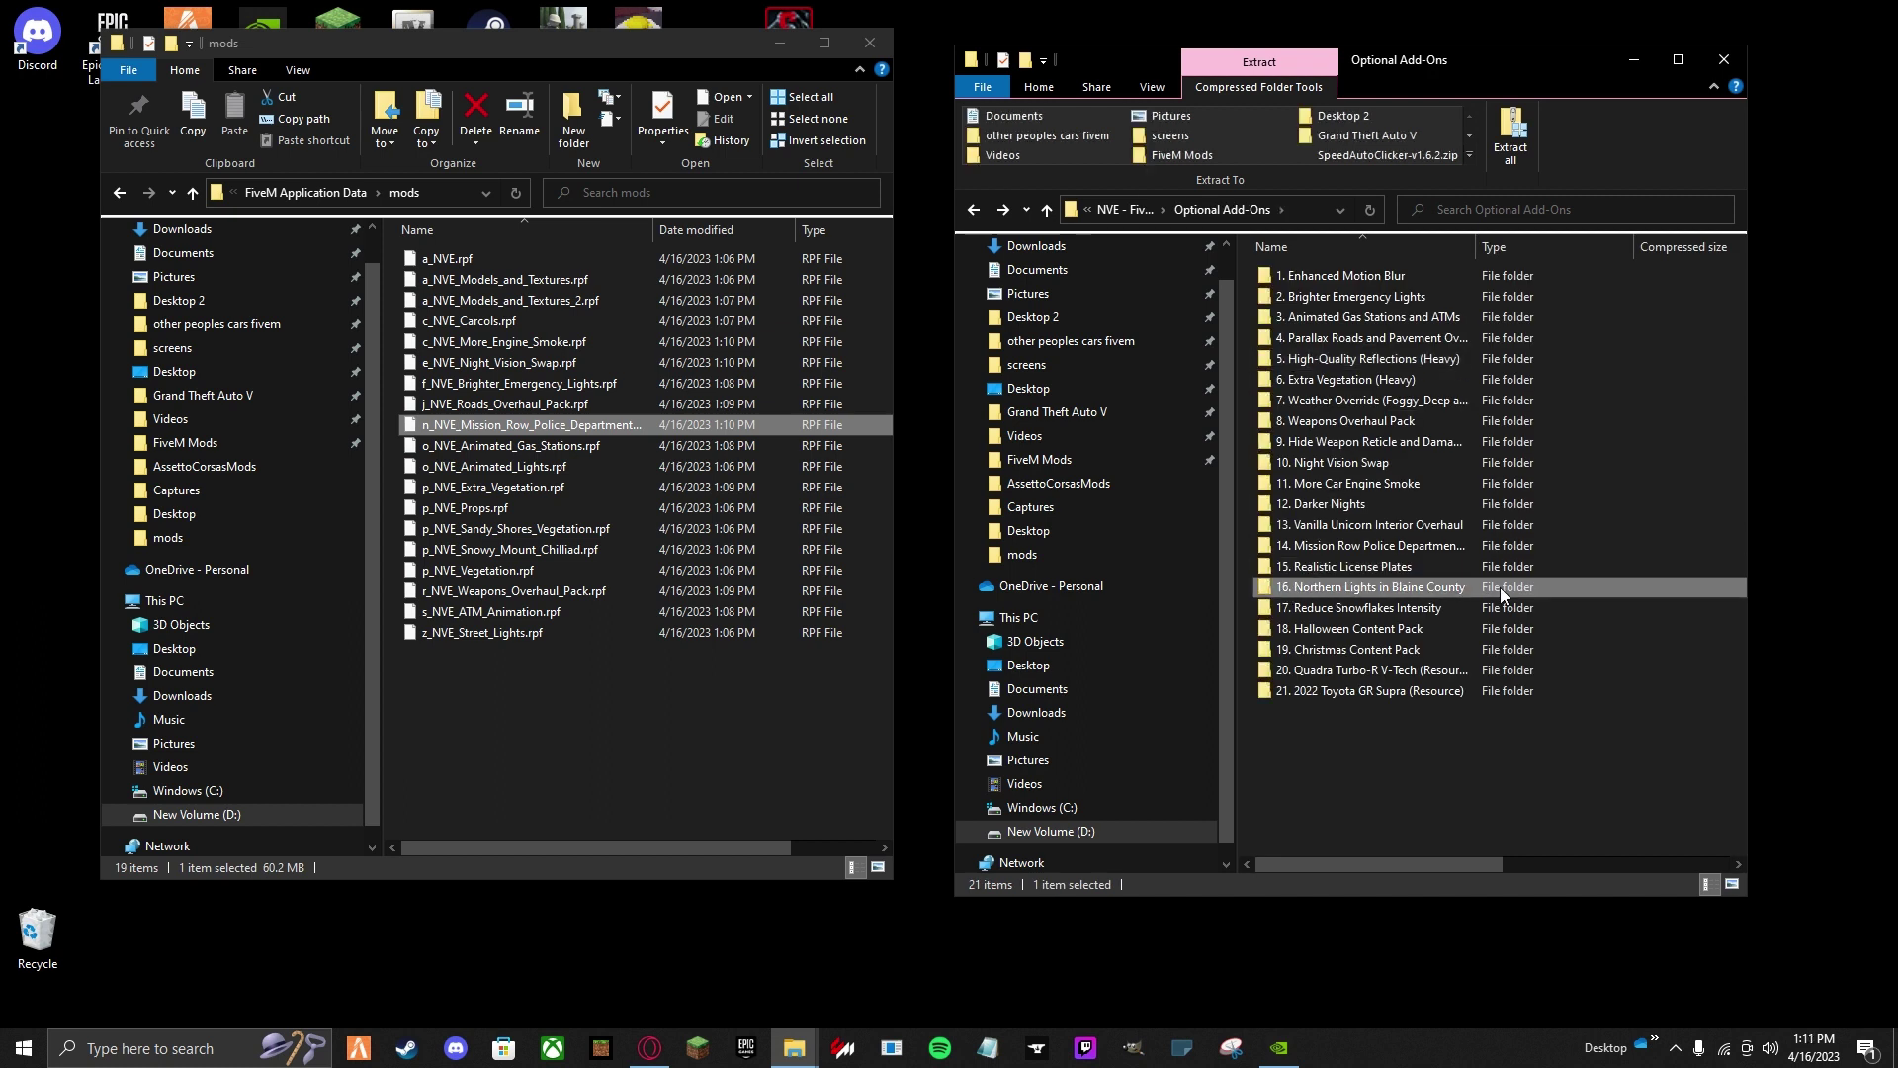
drag(1373, 281, 749, 638)
click(1599, 464)
key(alt+Left)
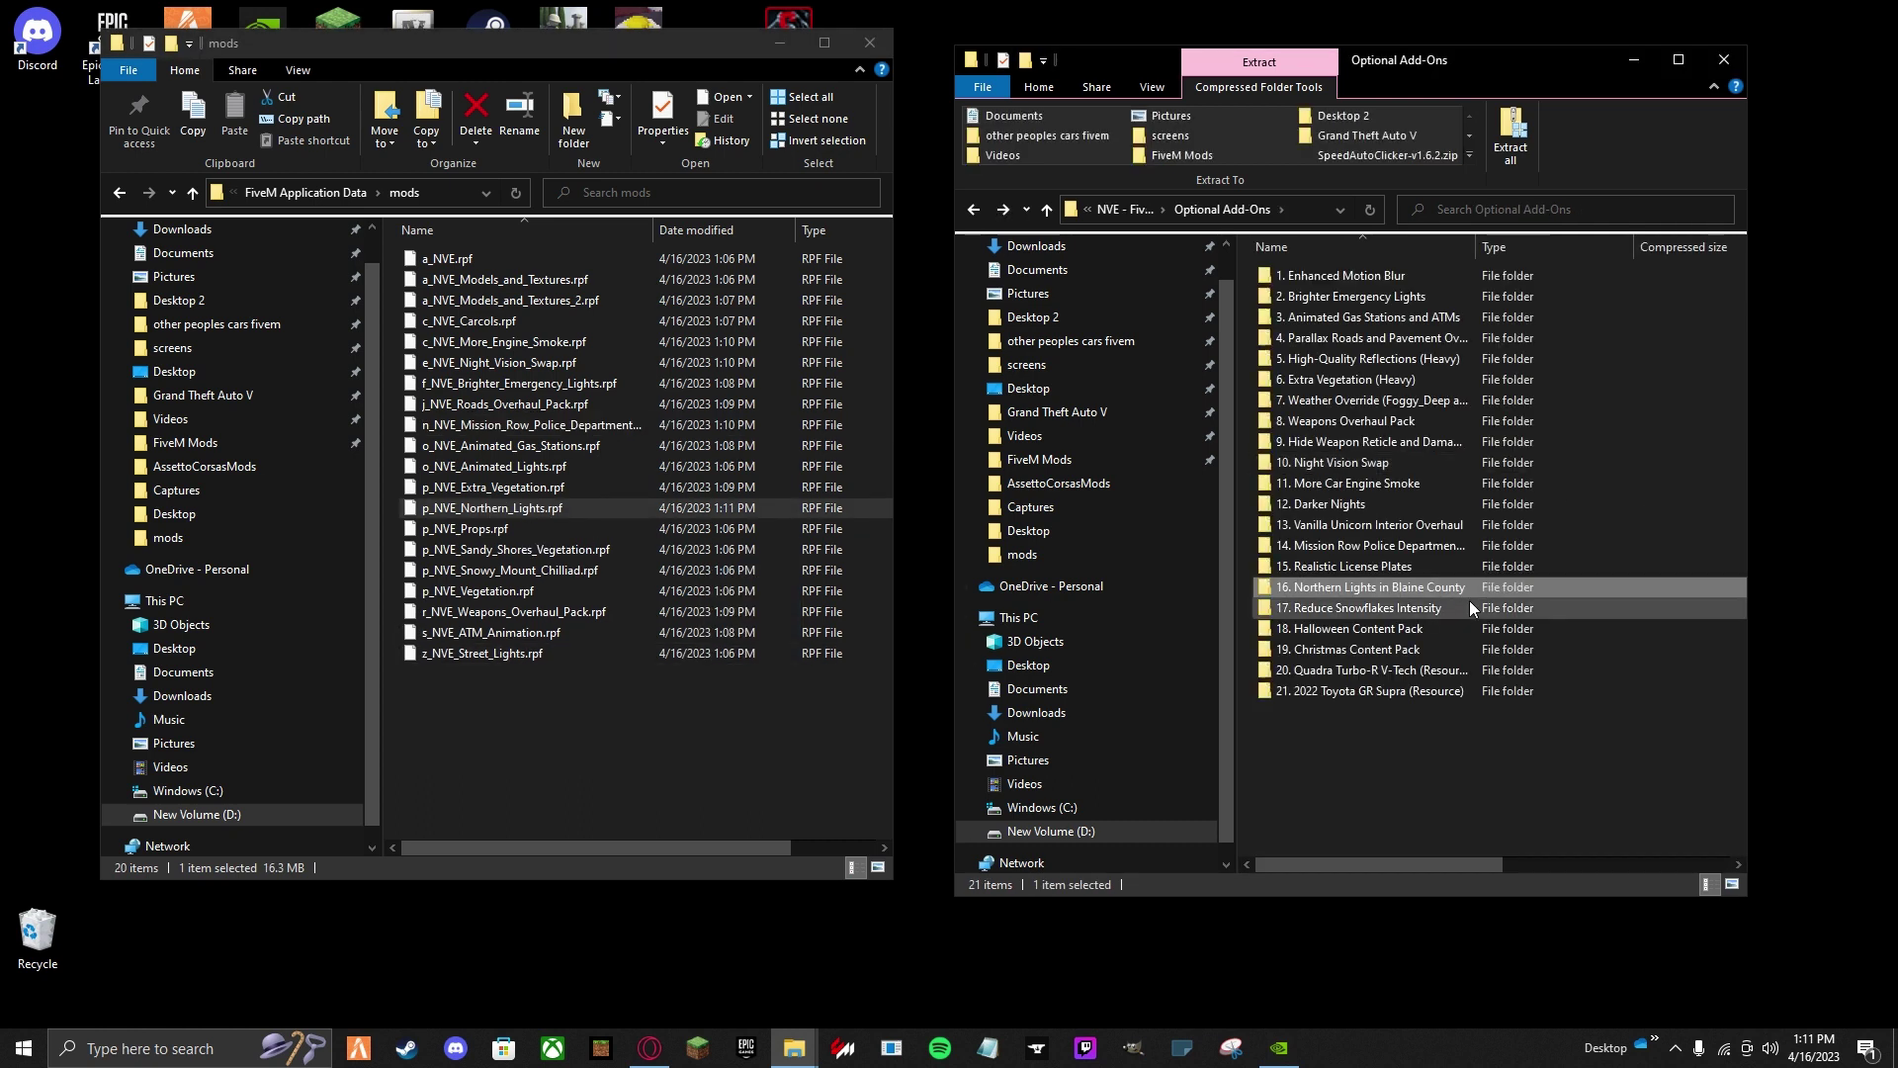
Look inside the add-on 17. Reduce Snowflakes Intensity and open the NVE package's ReShade Shaders folder.
double_click(1352, 607)
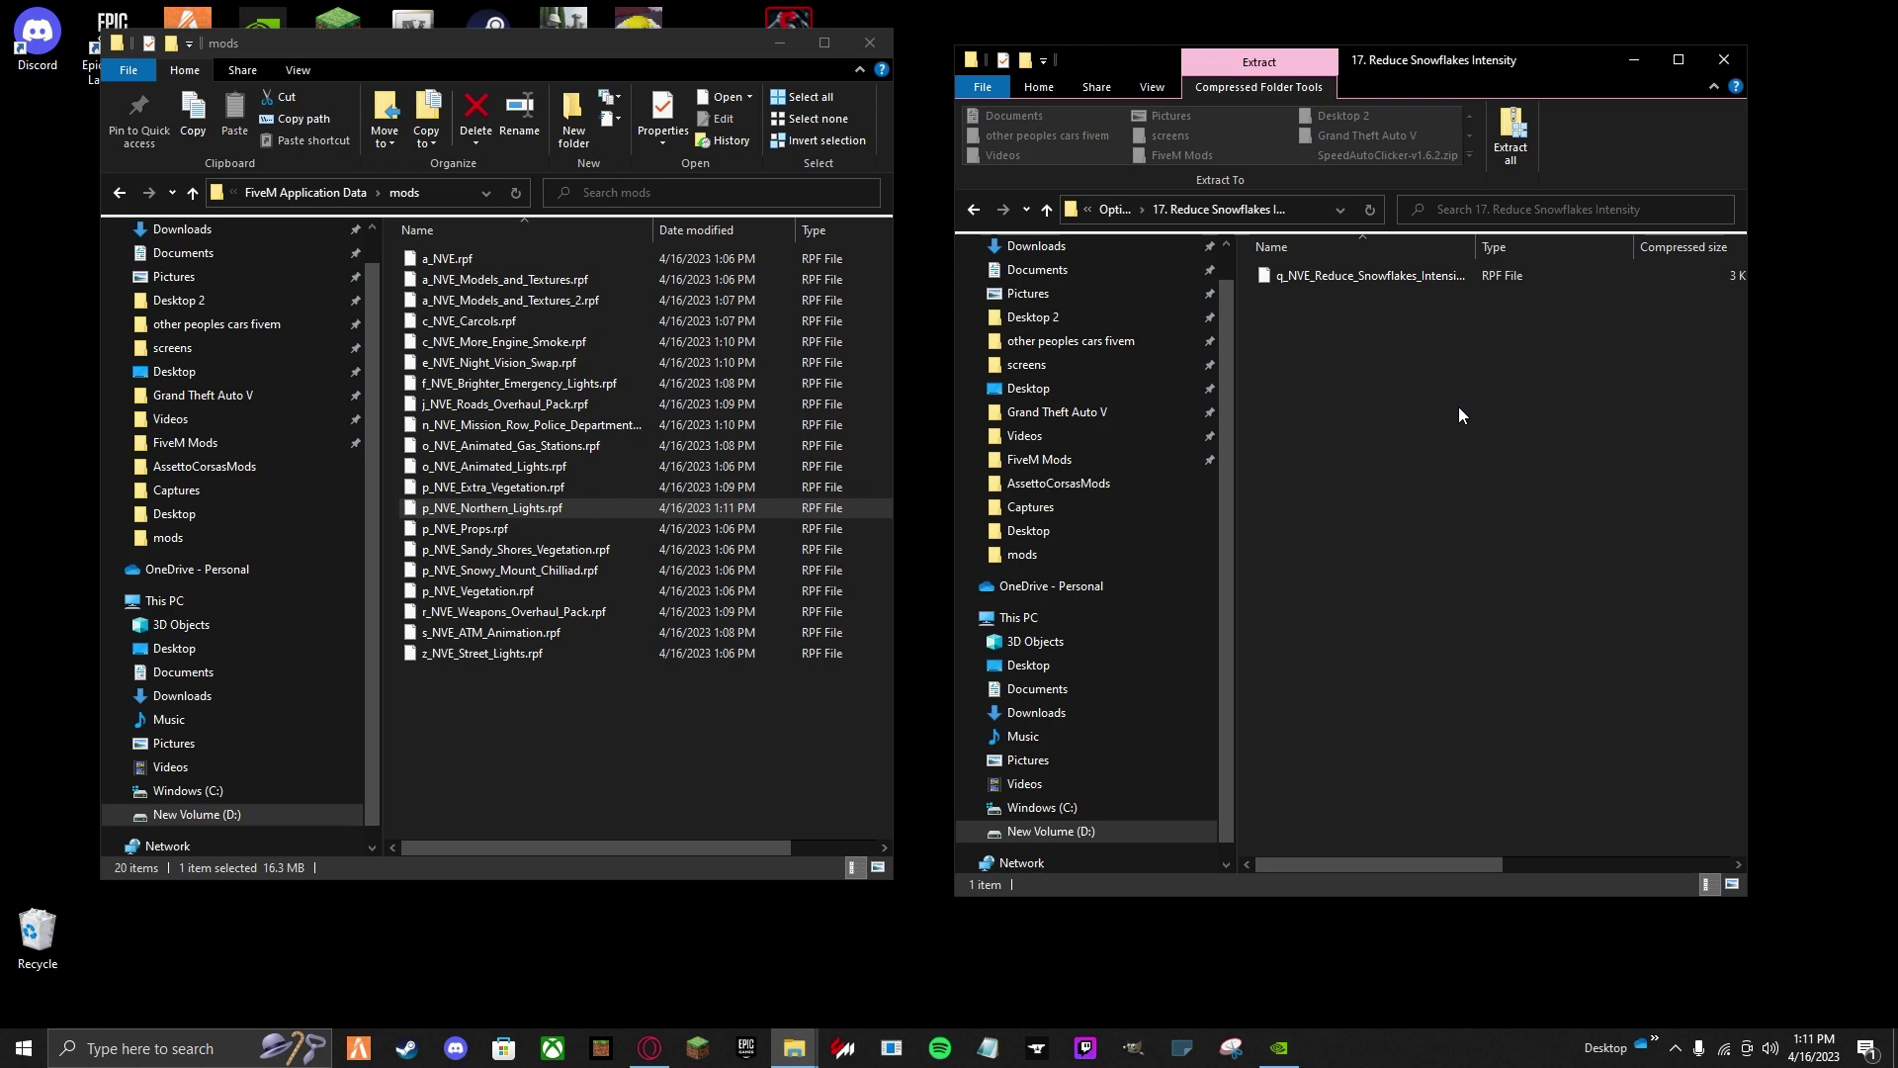
key(alt+Left)
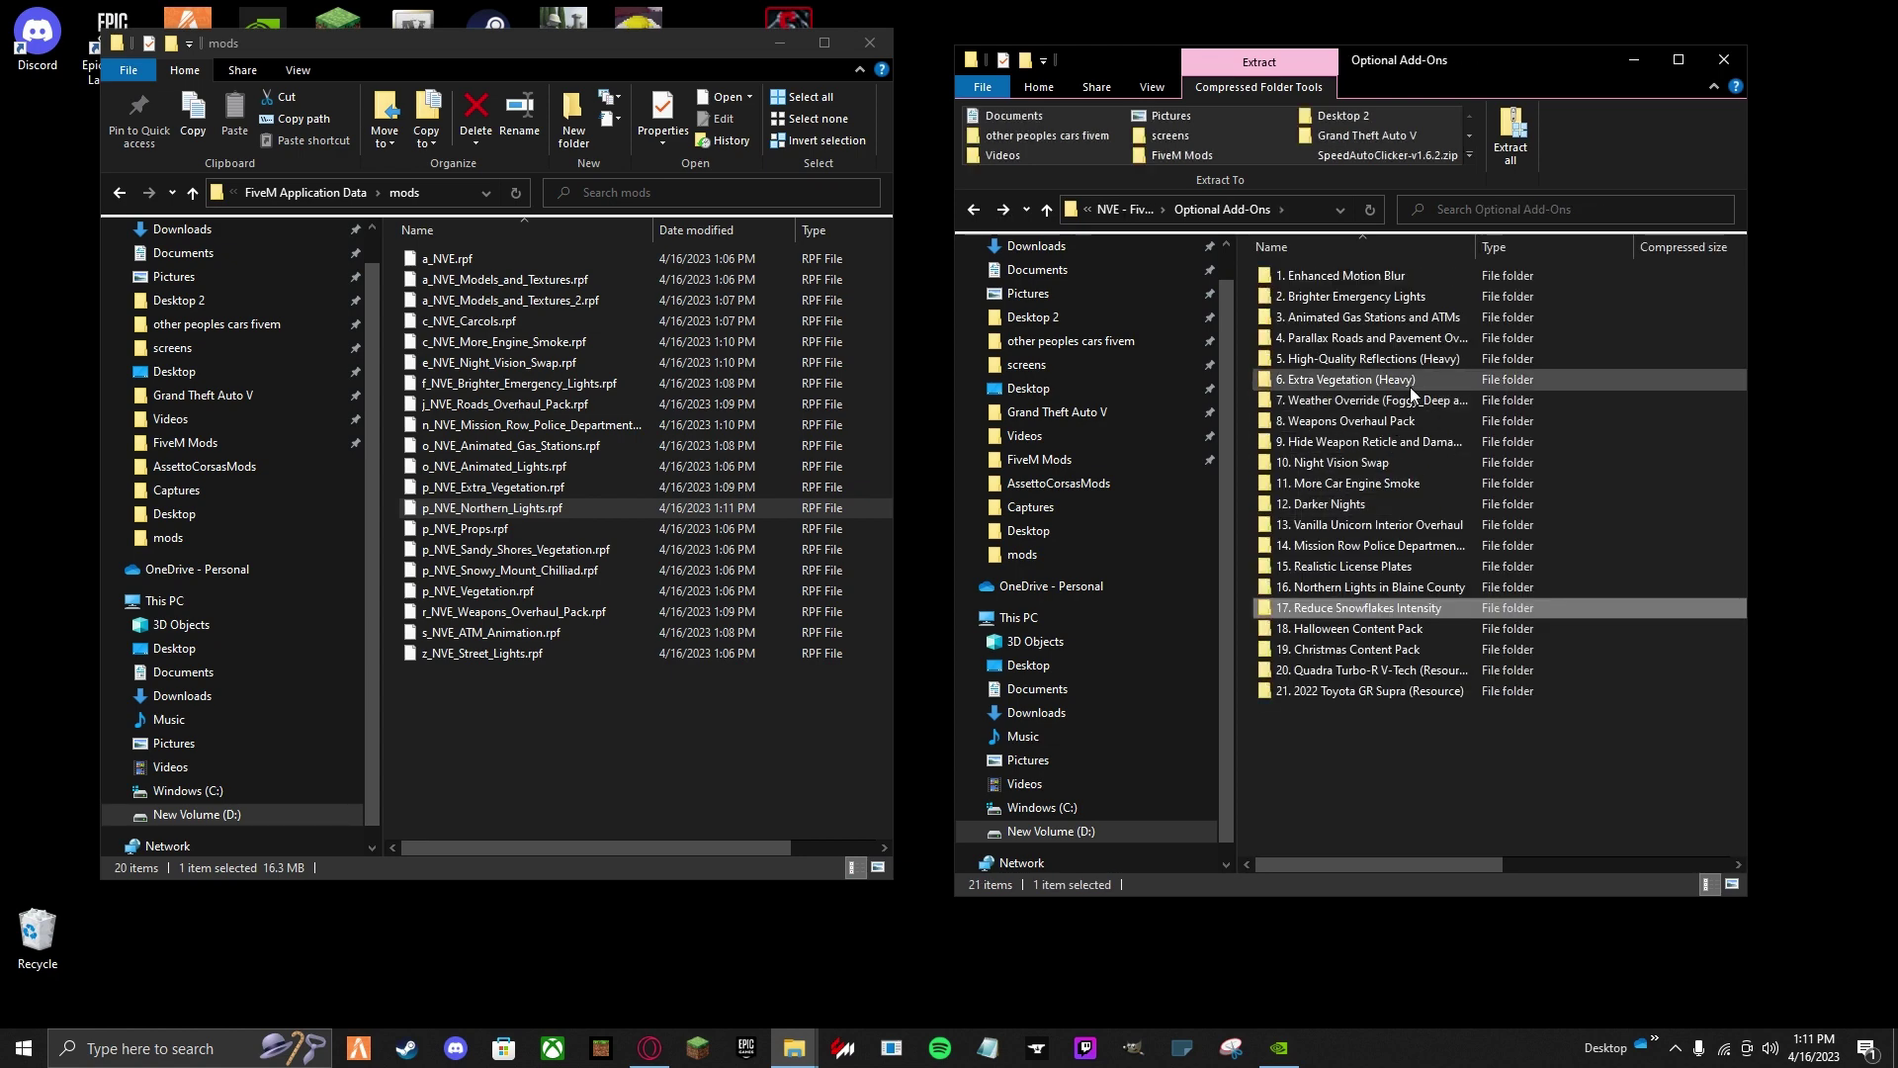
drag(1348, 776, 1391, 270)
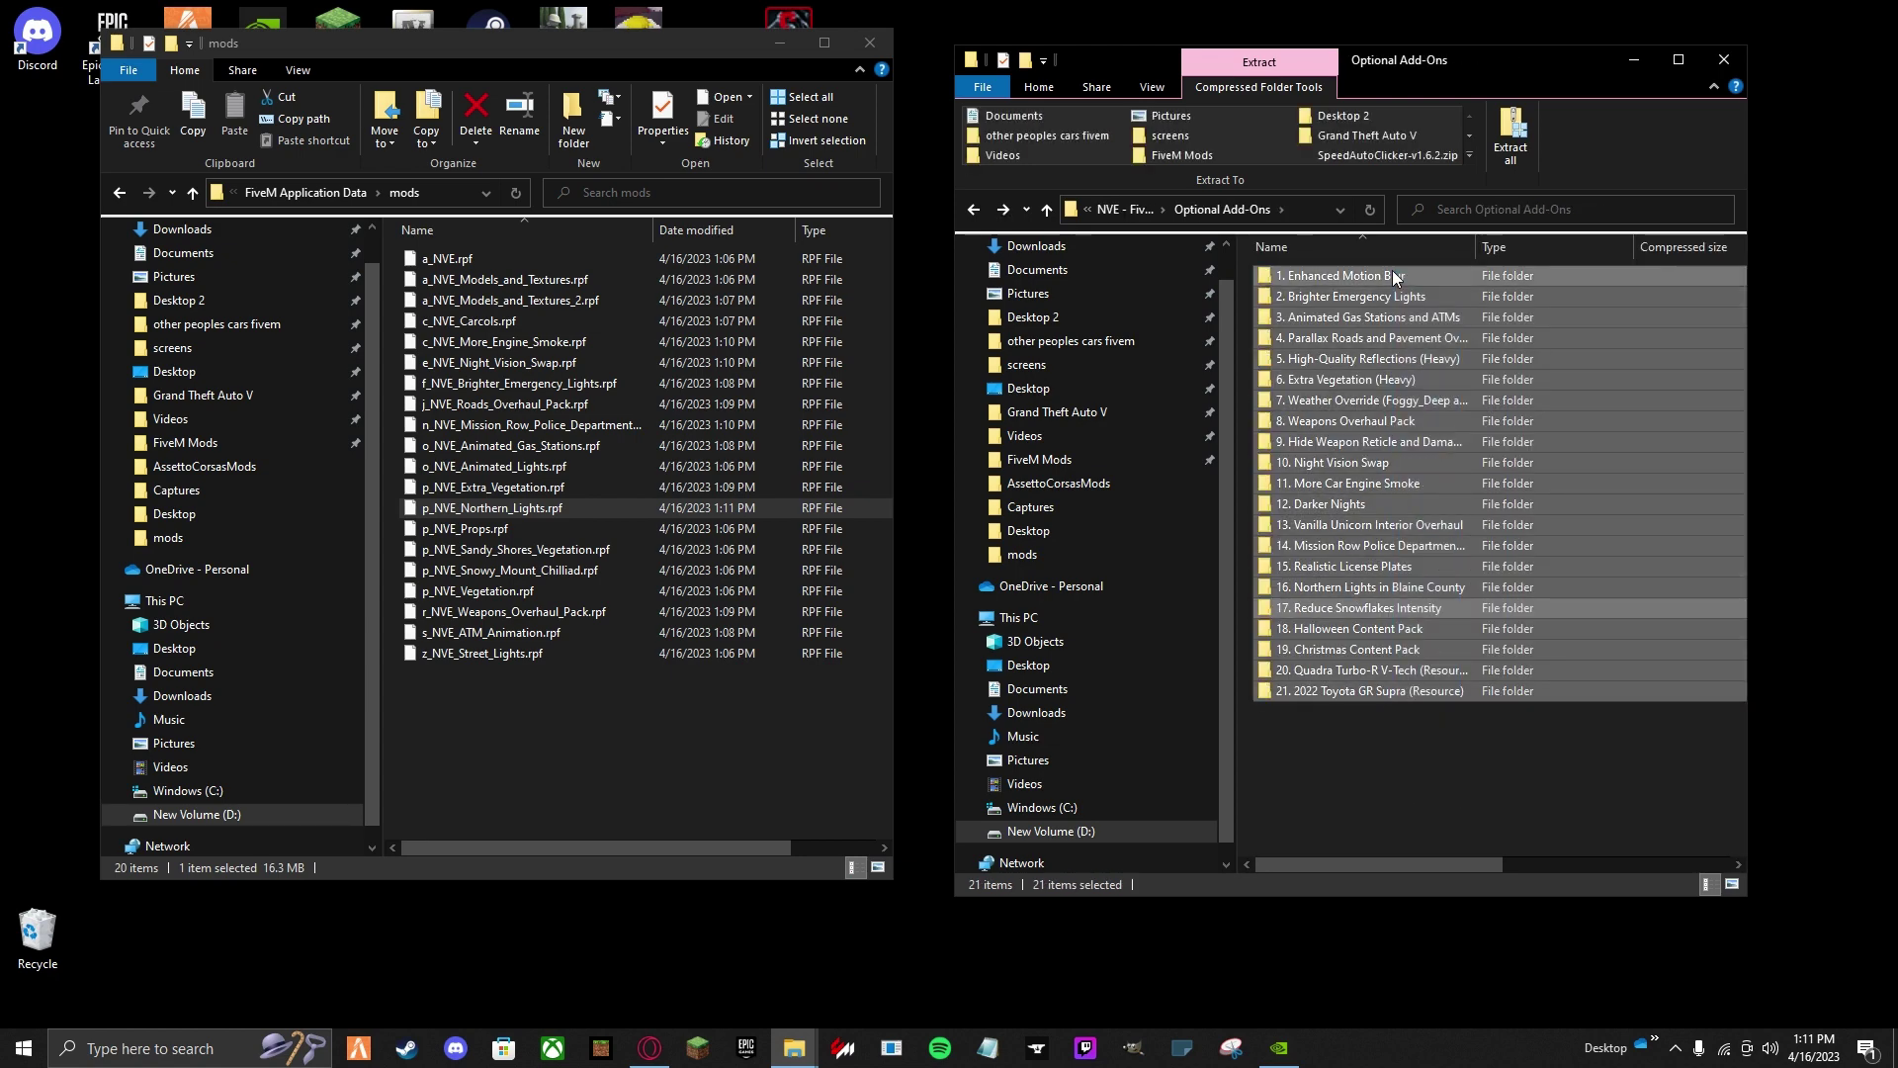
click(1496, 399)
key(alt+Left)
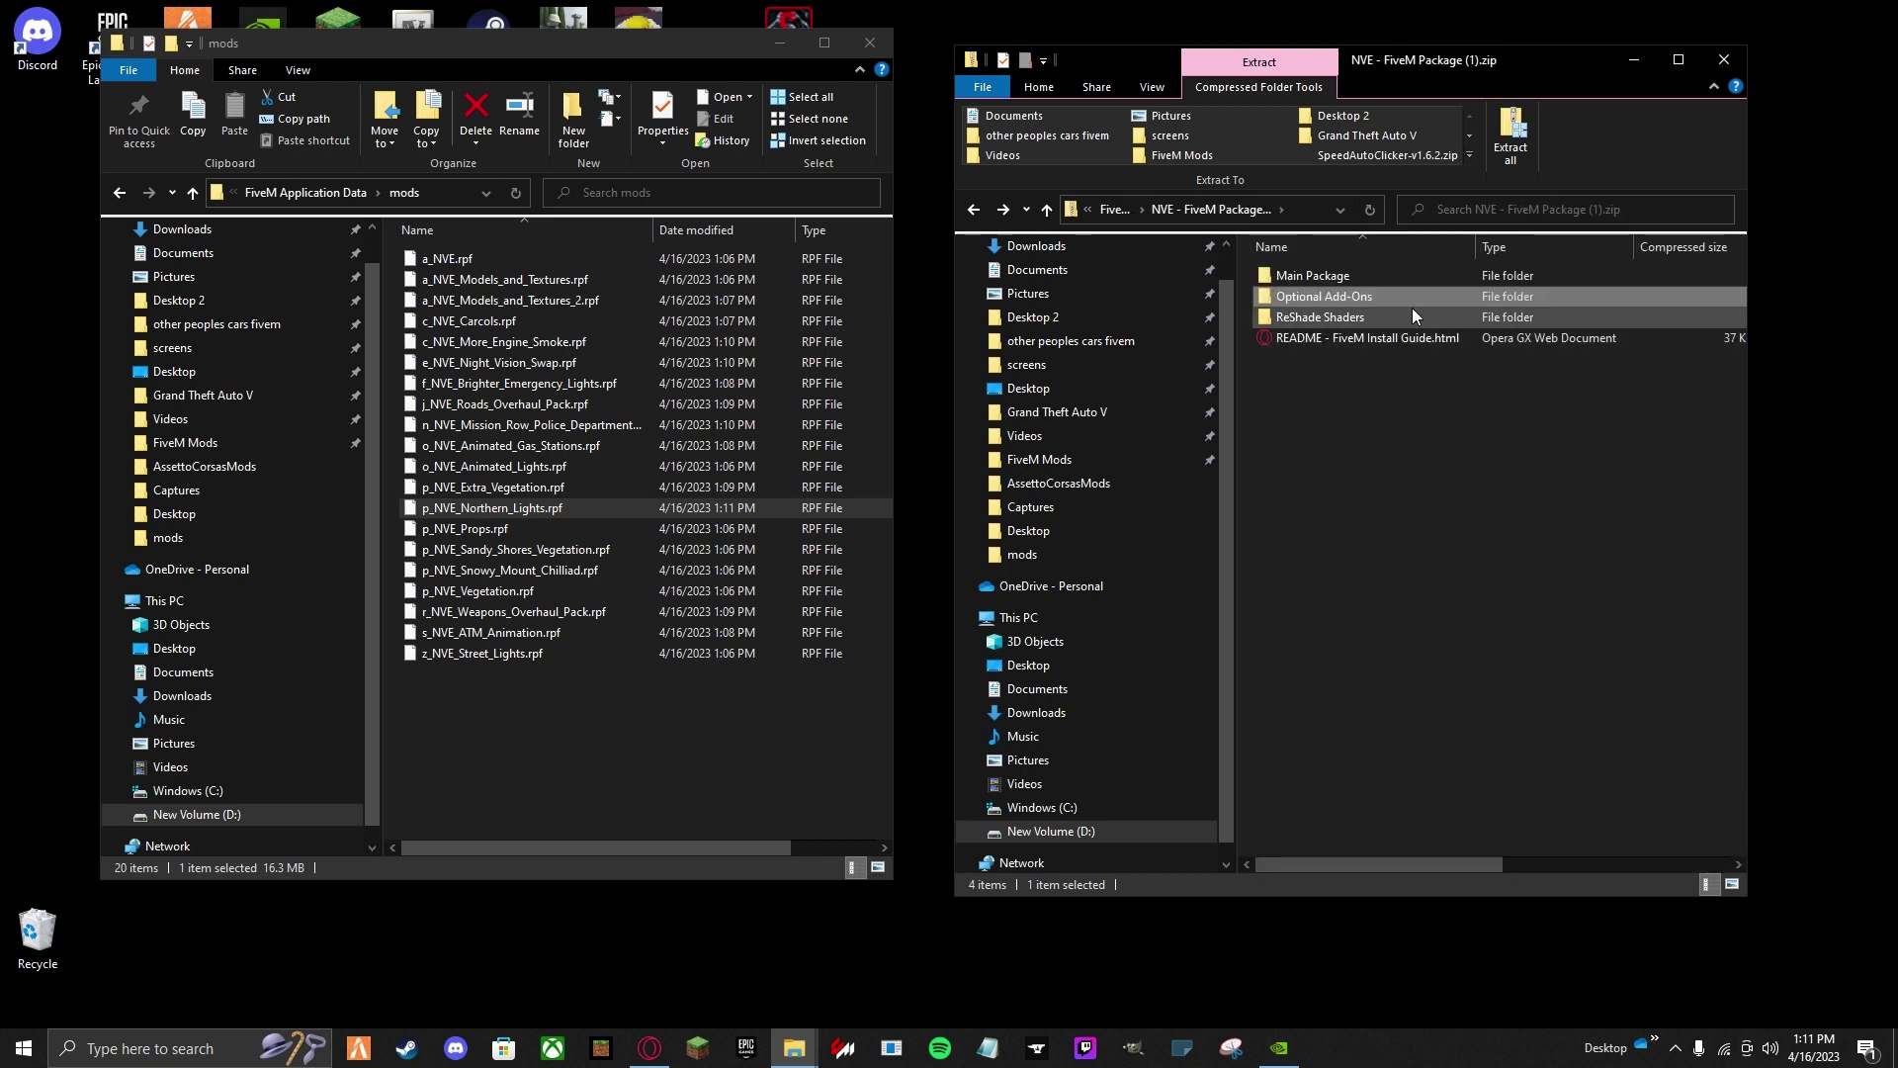
double_click(1307, 318)
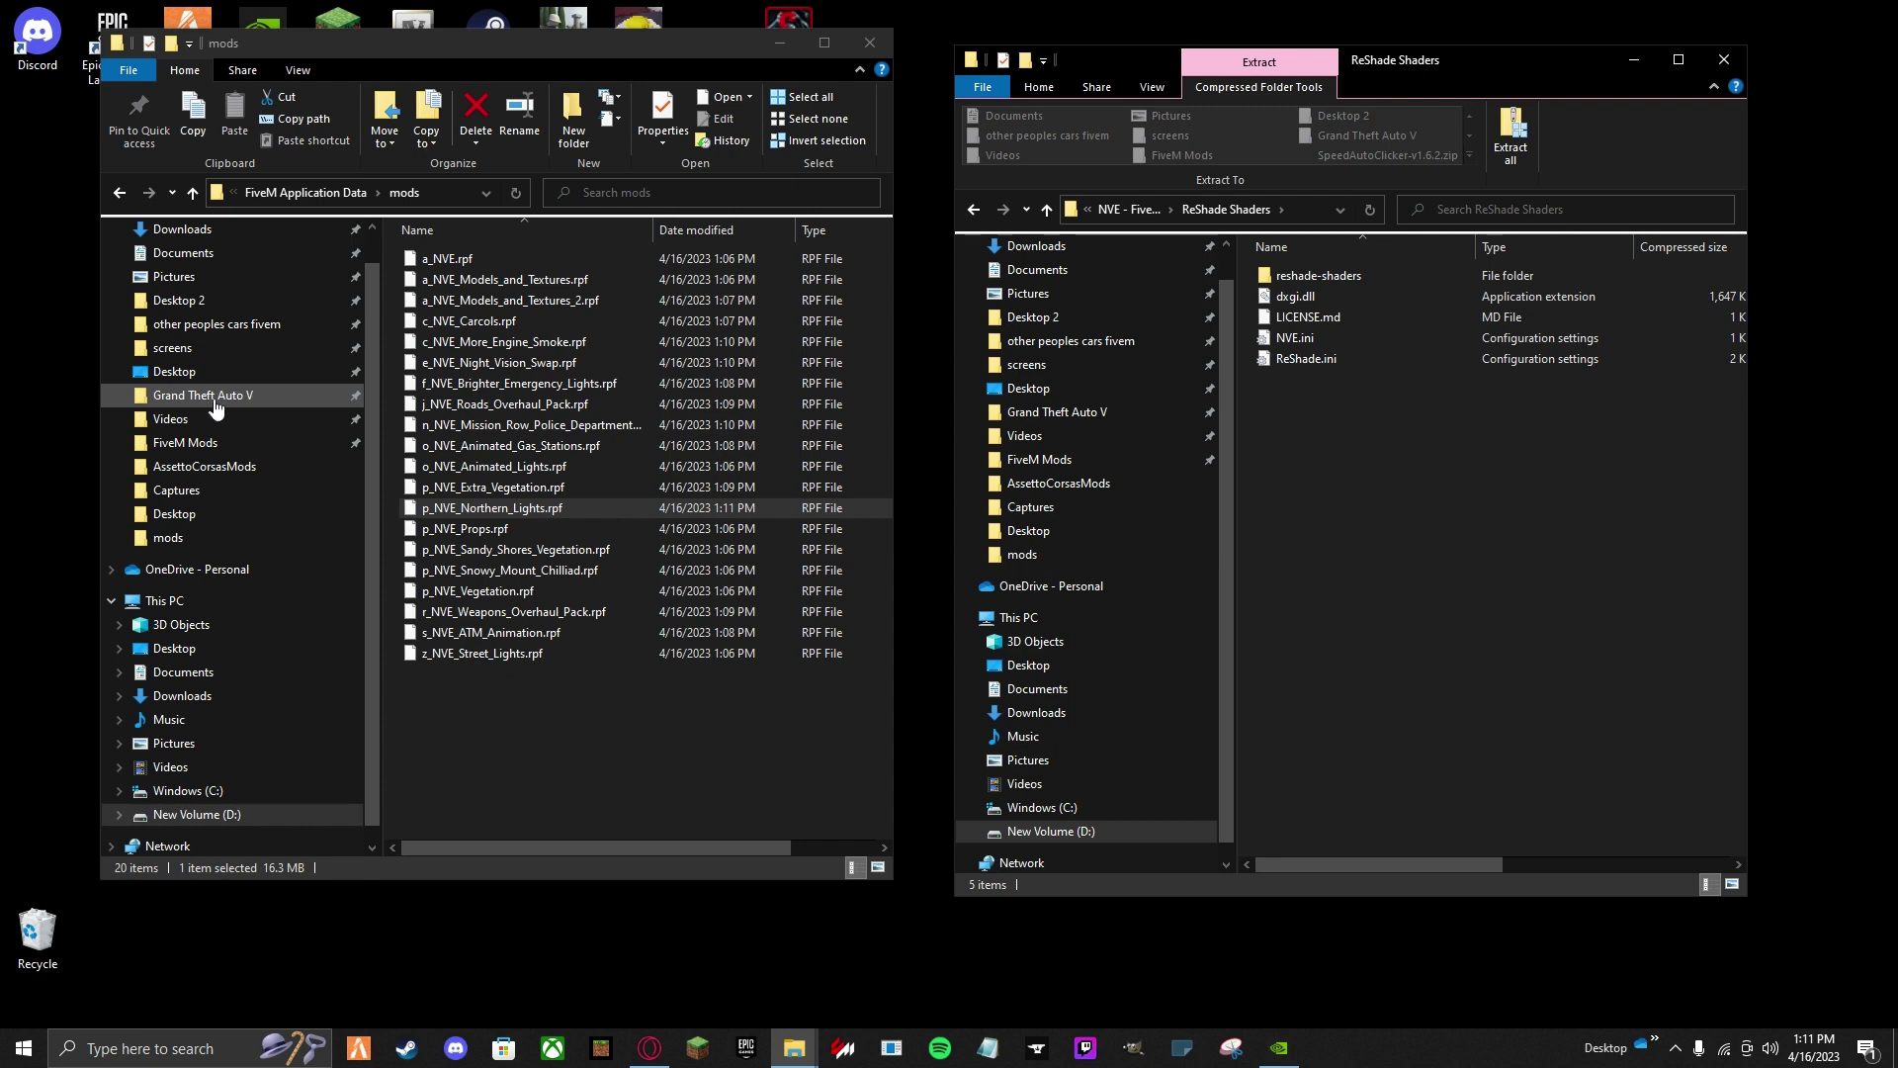
In the window showing the FiveM mods folder, go to D: > Steam > steamapps > common > Grand Theft Auto V.
scroll(236, 399, down, 1)
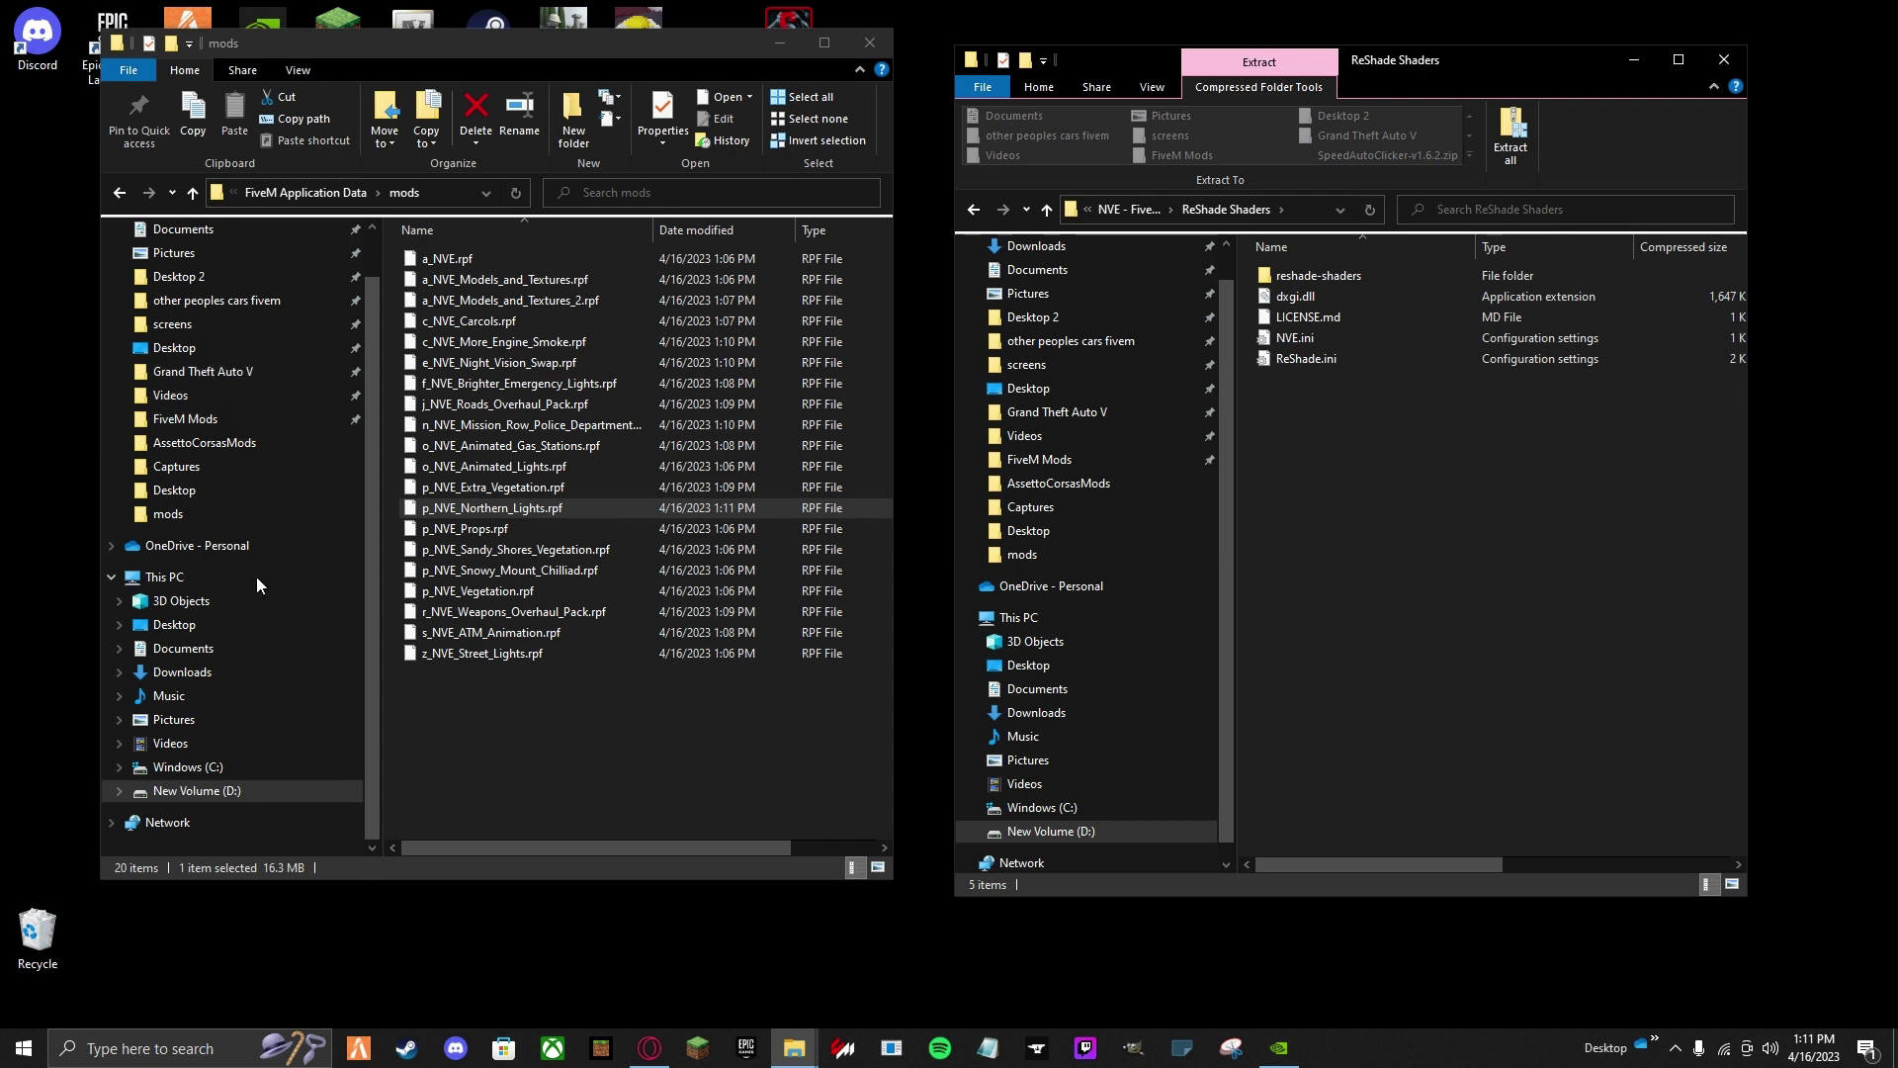
click(237, 791)
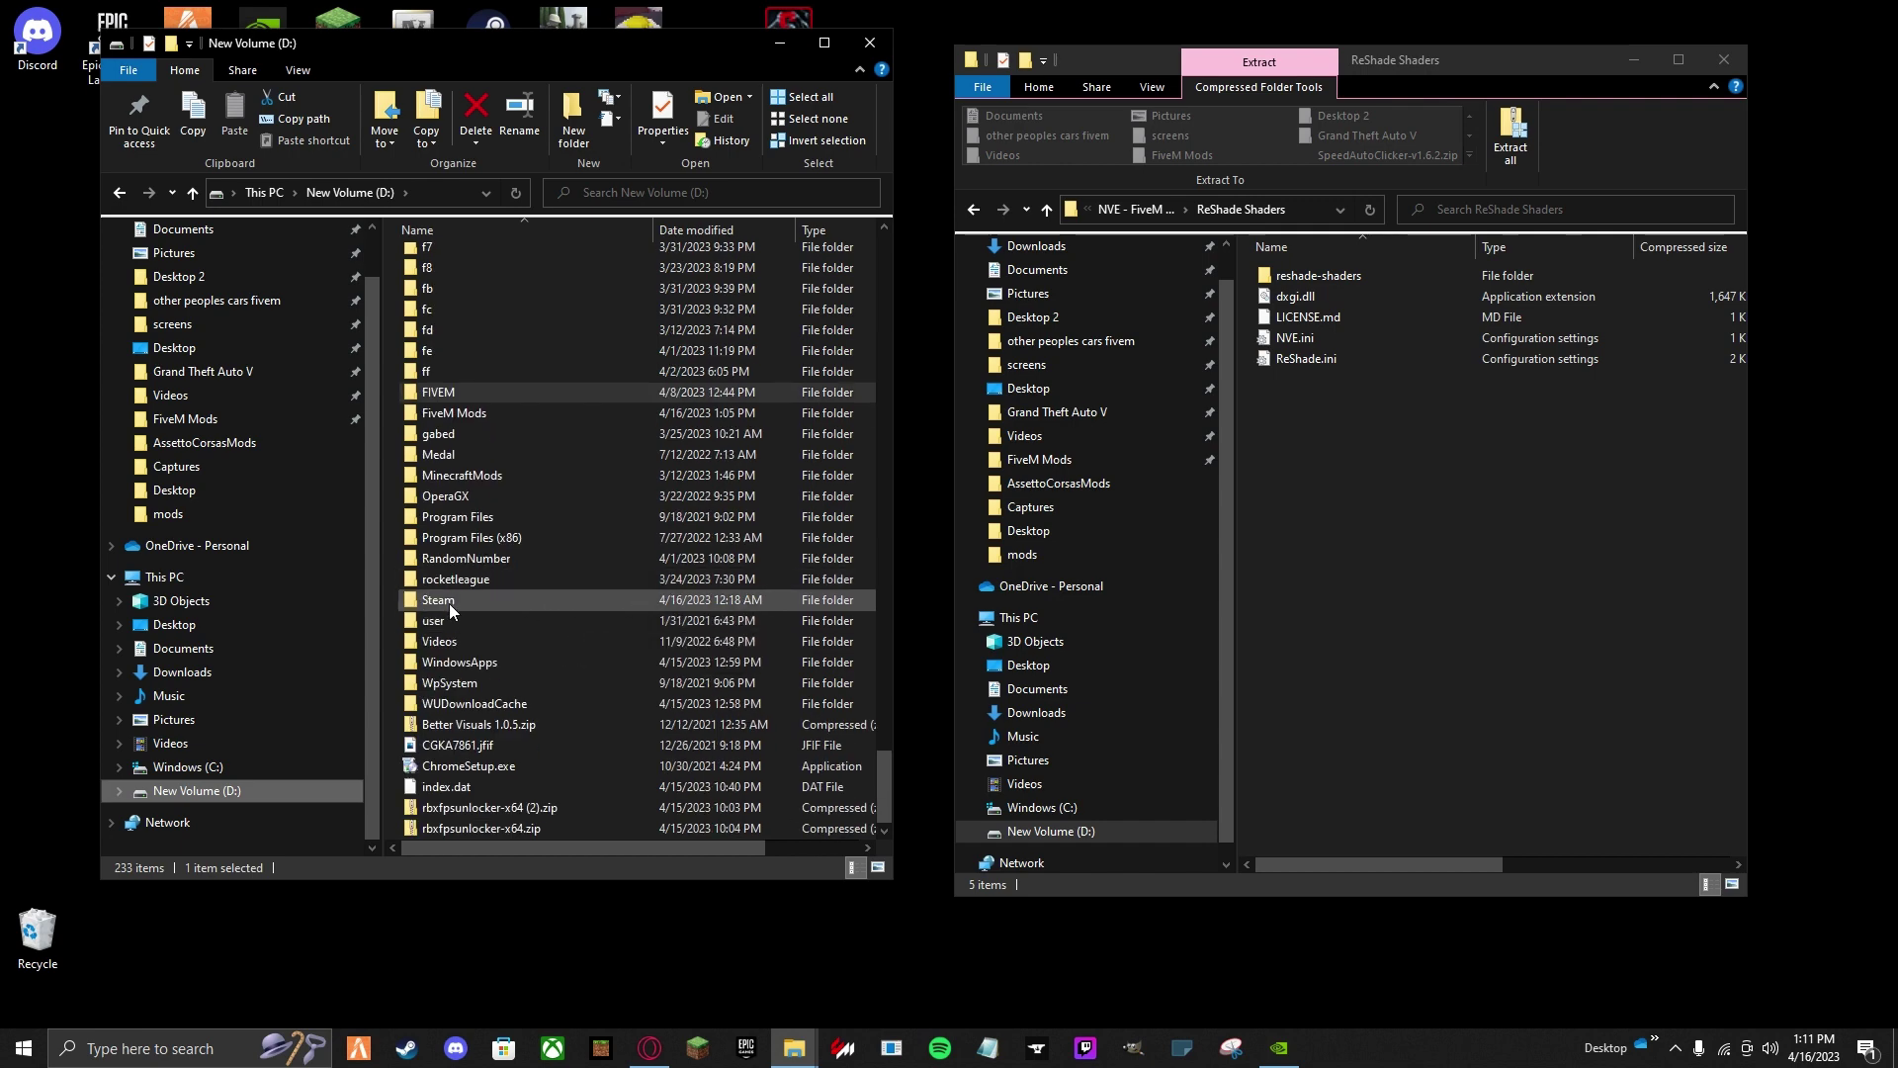
double_click(449, 600)
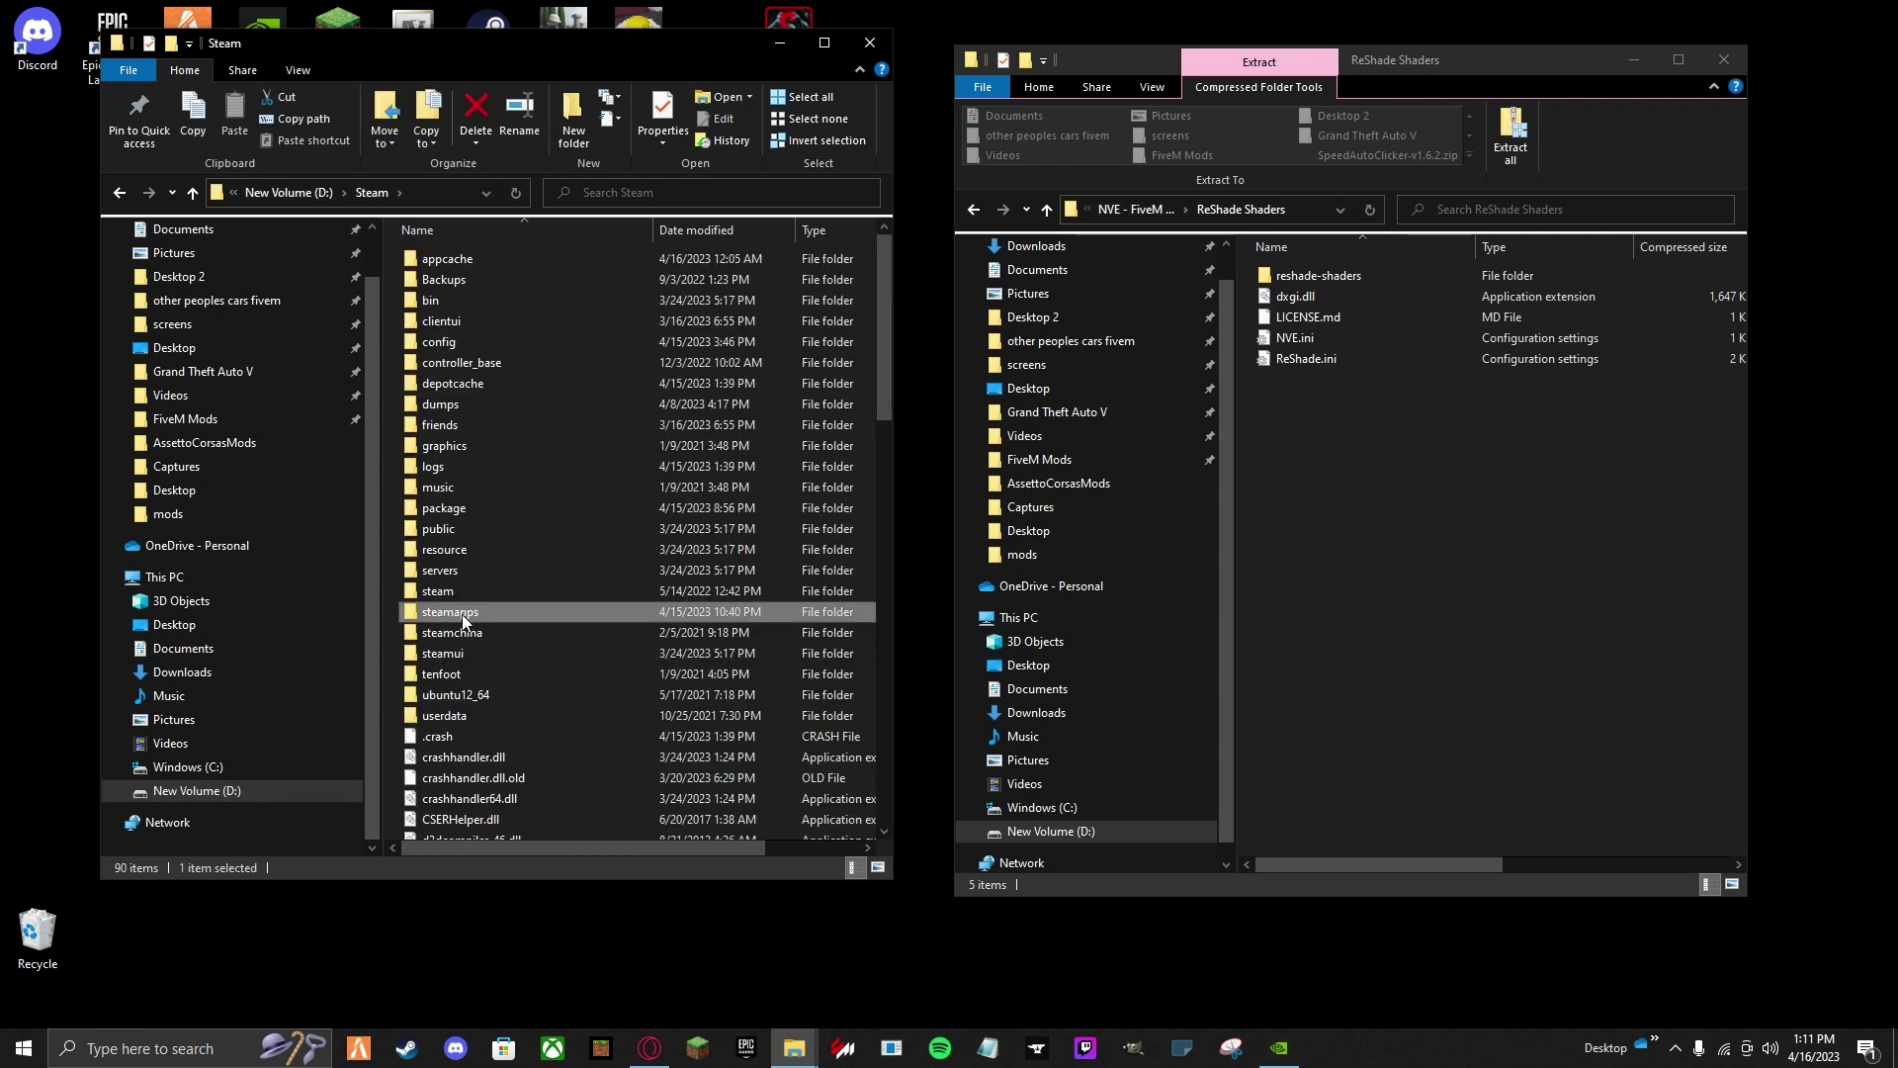
click(465, 617)
double_click(517, 614)
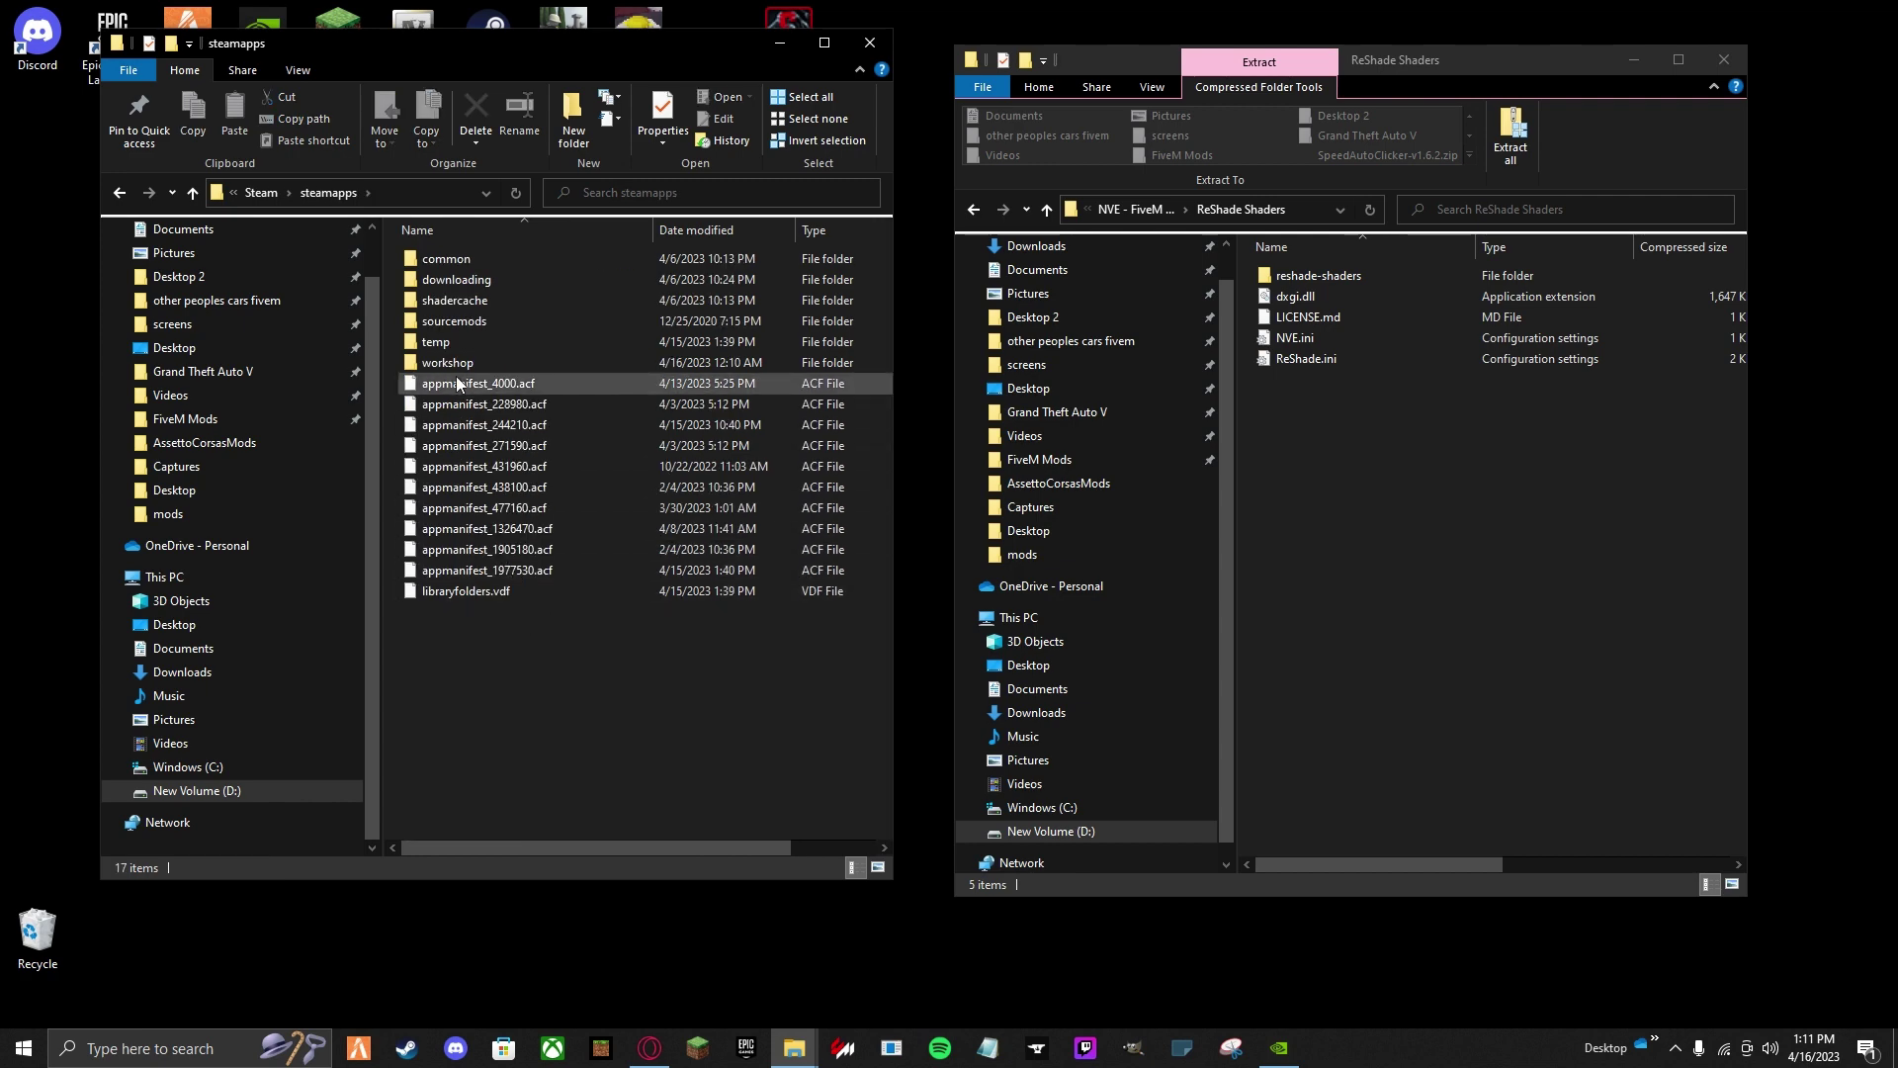
double_click(447, 259)
scroll(483, 425, down, 3)
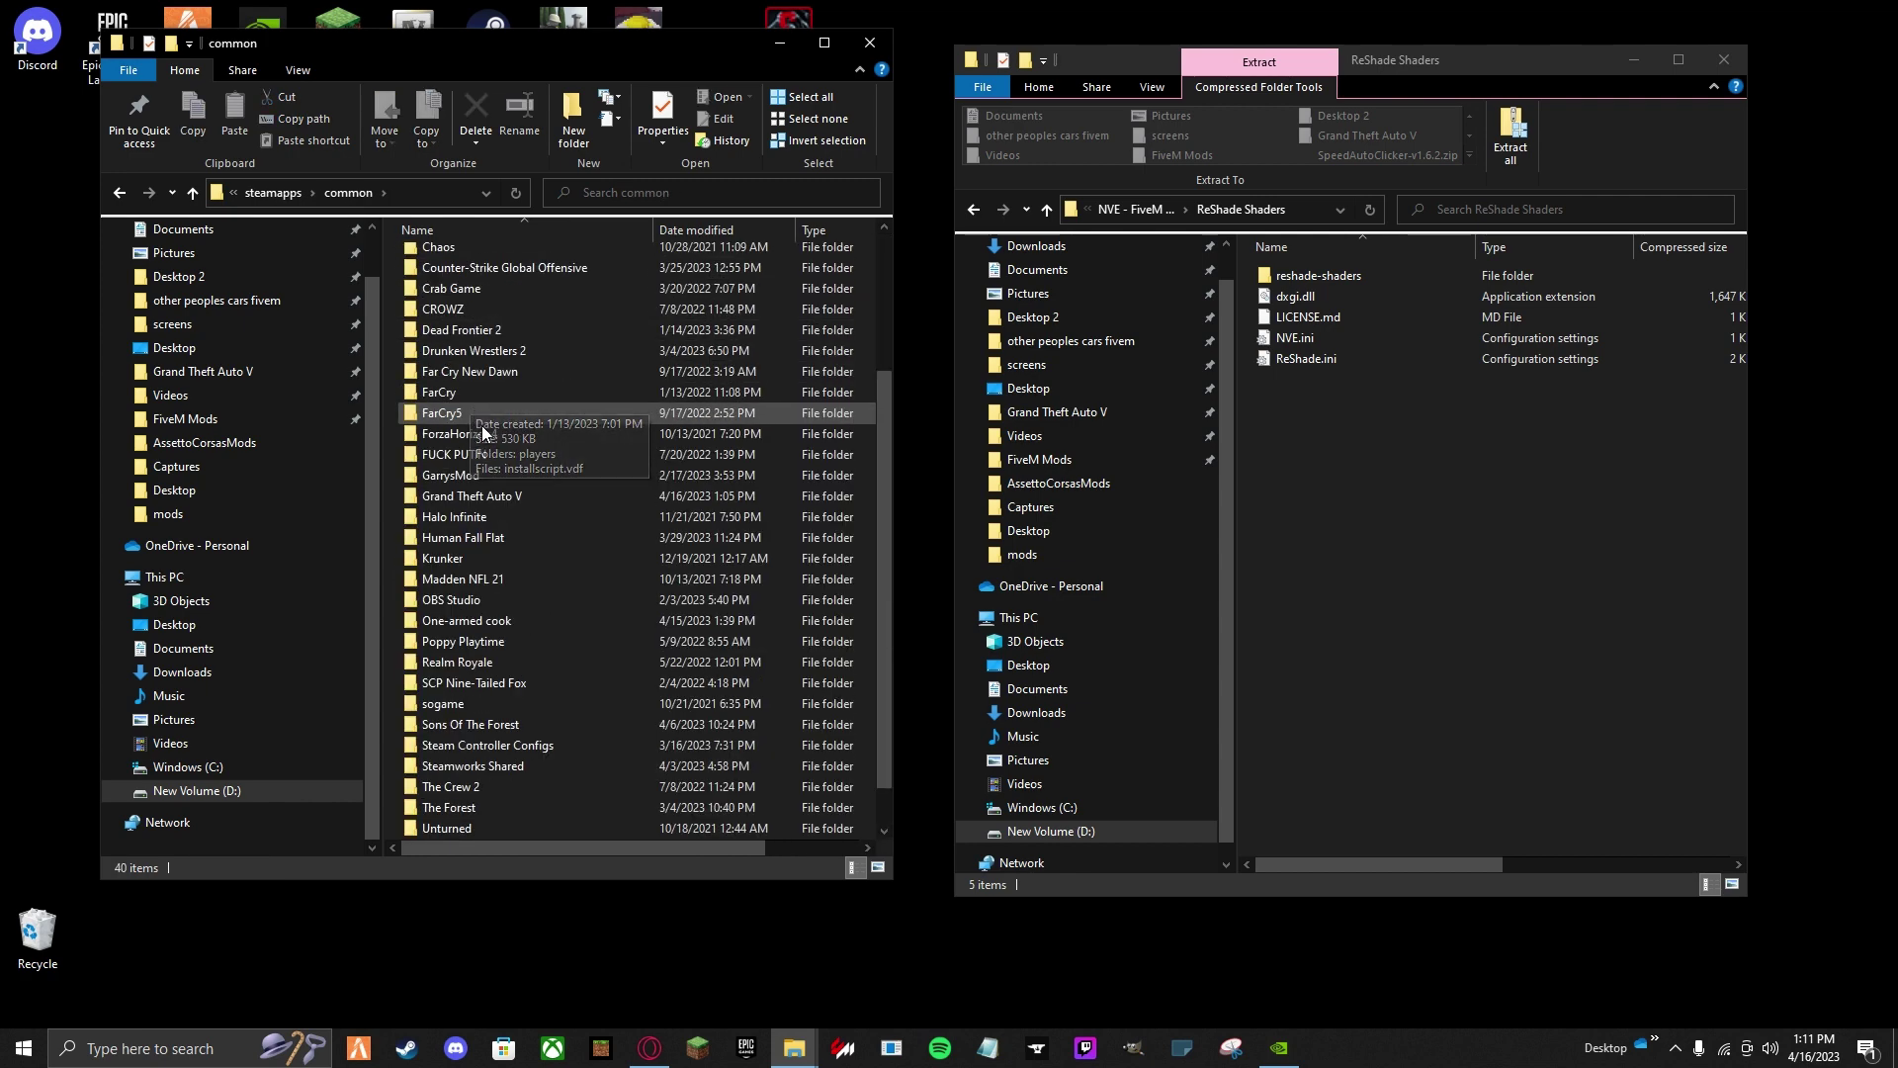
double_click(543, 495)
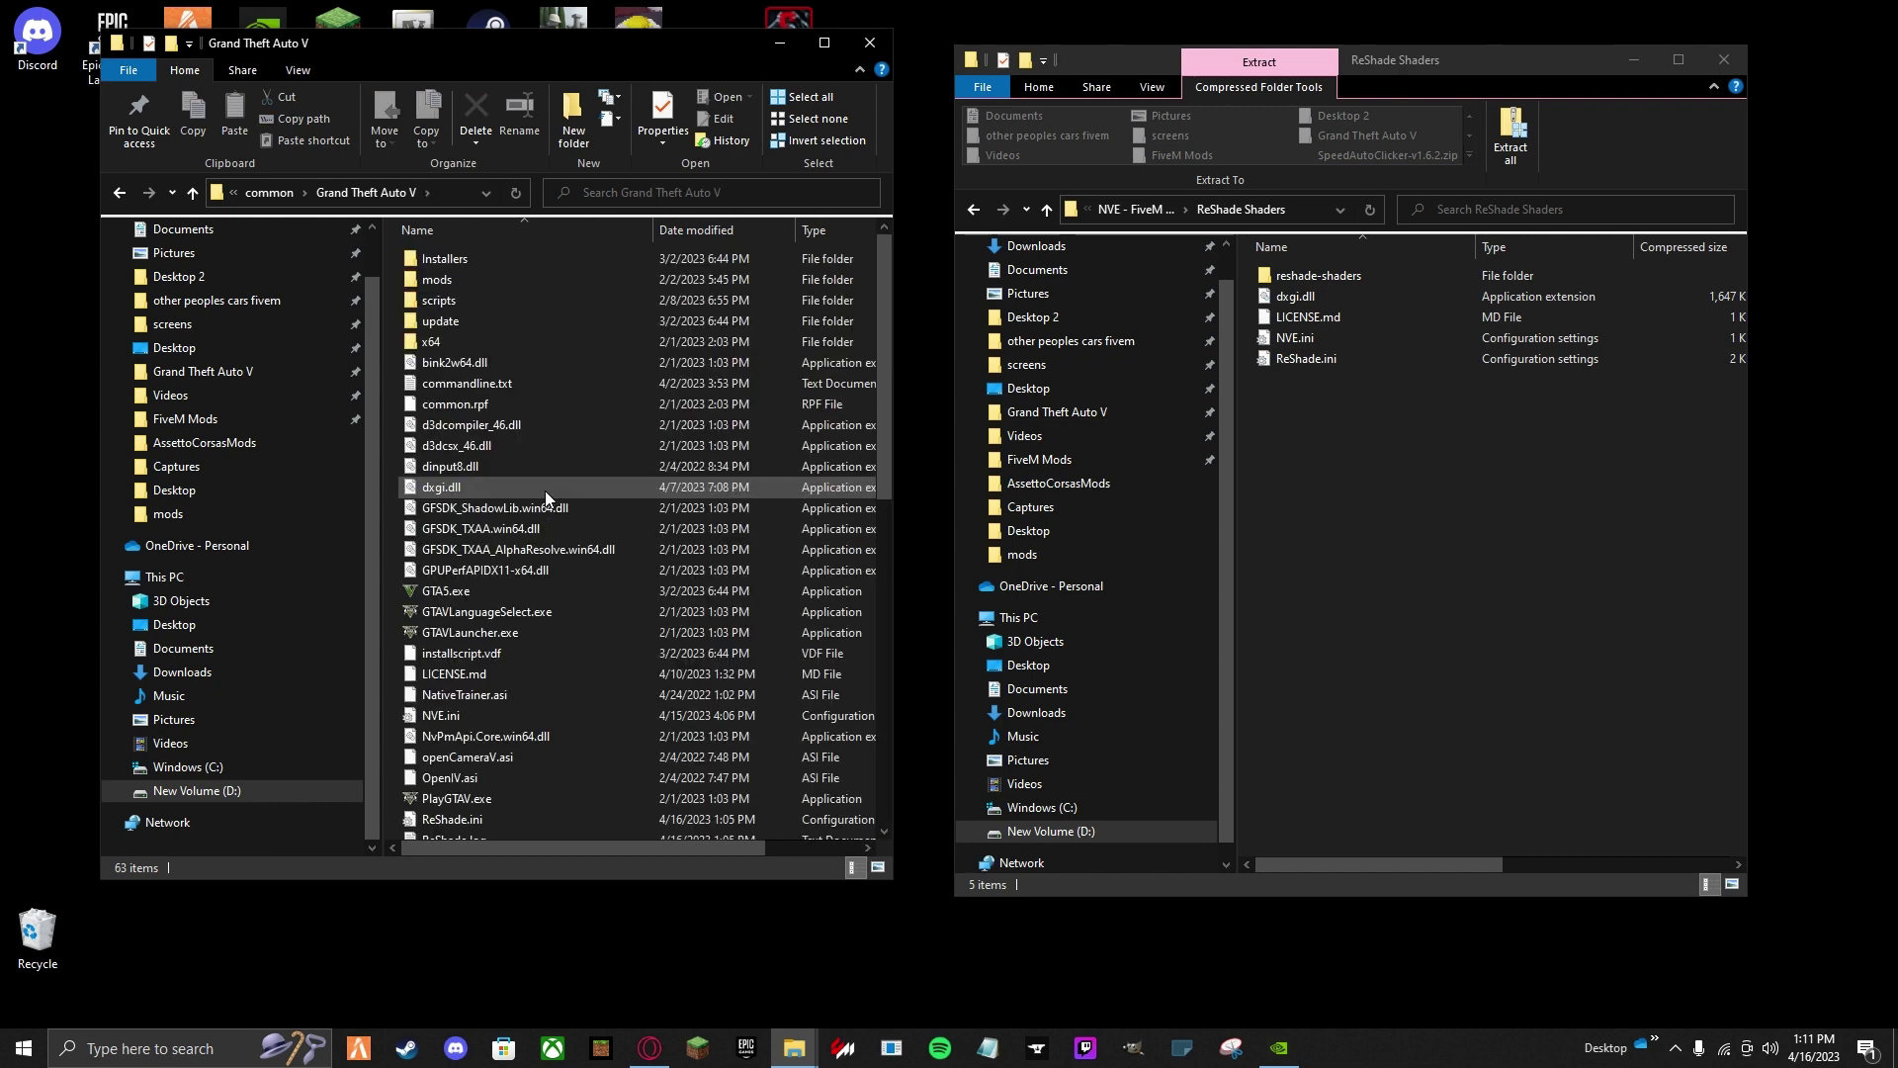
Copy all contents of ReShade Shaders into the Grand Theft Auto V folder, replace the existing files and review the copied items.
drag(1593, 662, 406, 380)
click(1030, 372)
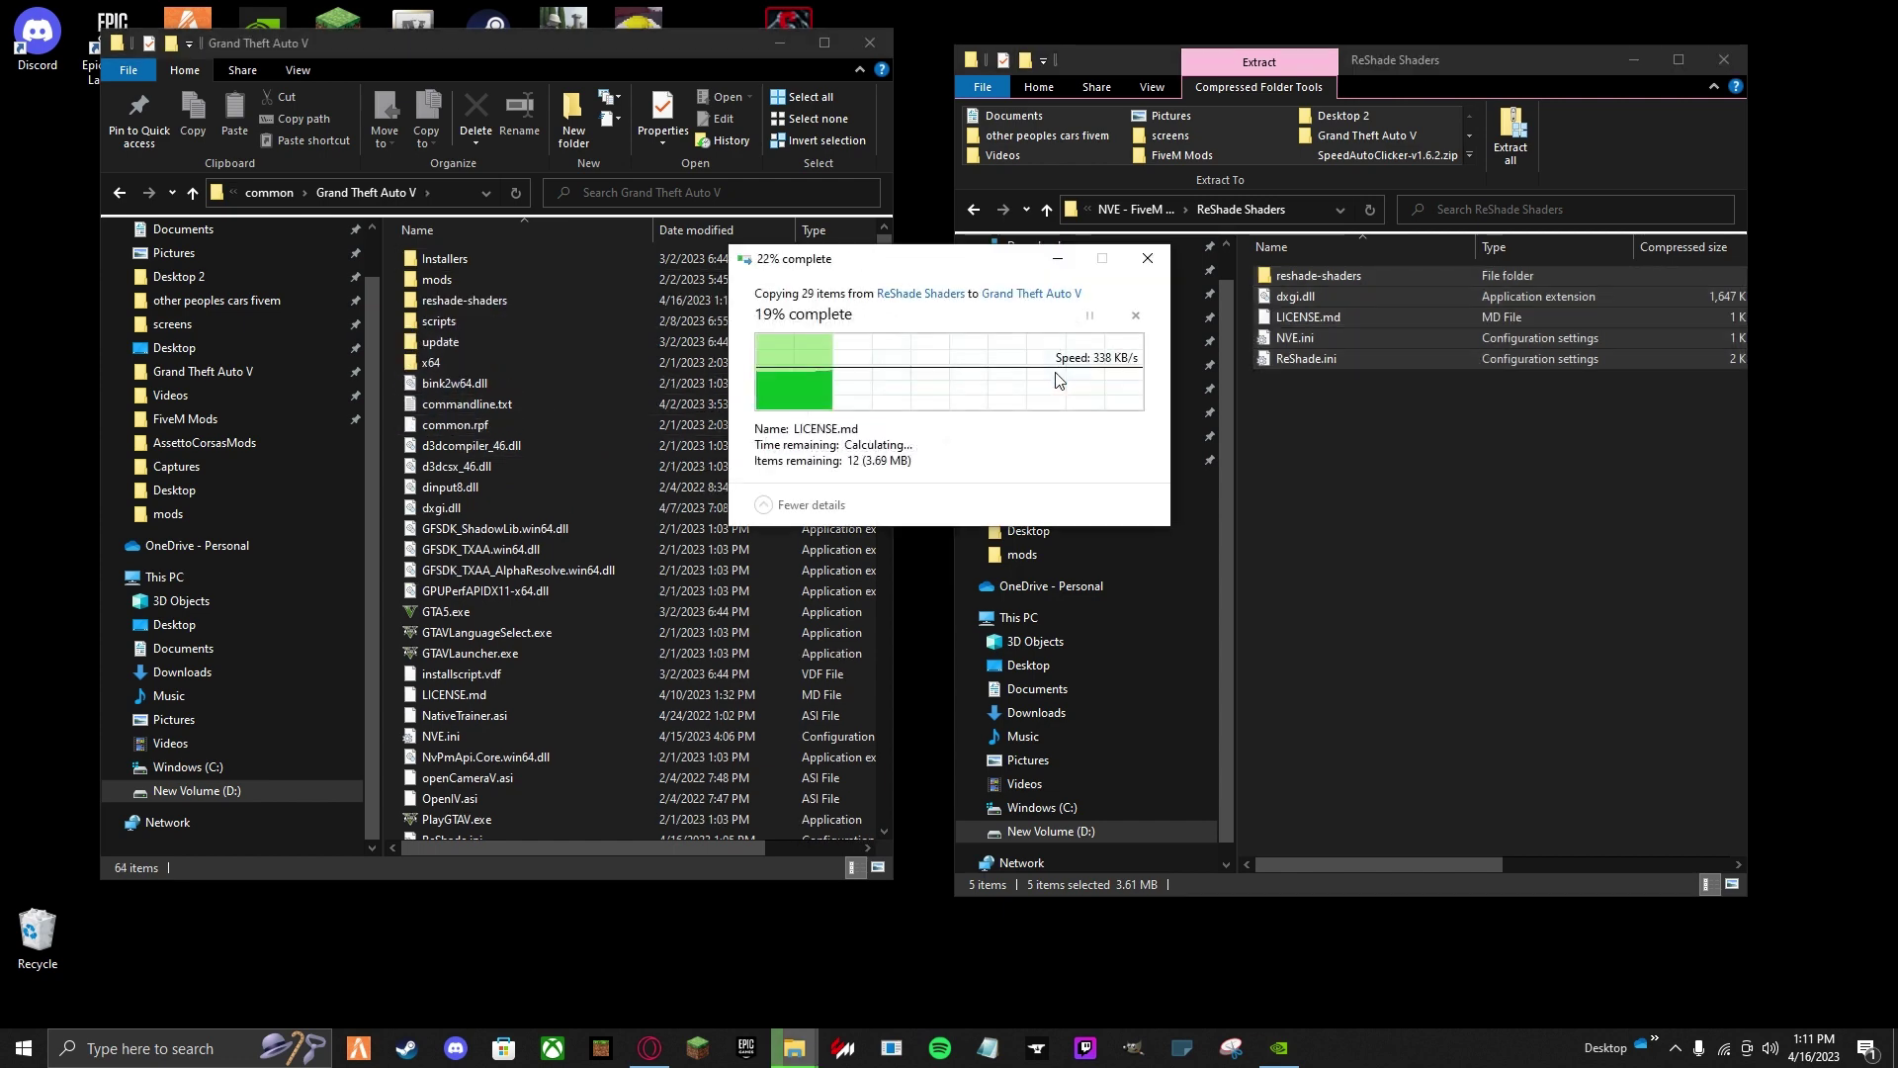
scroll(611, 585, down, 3)
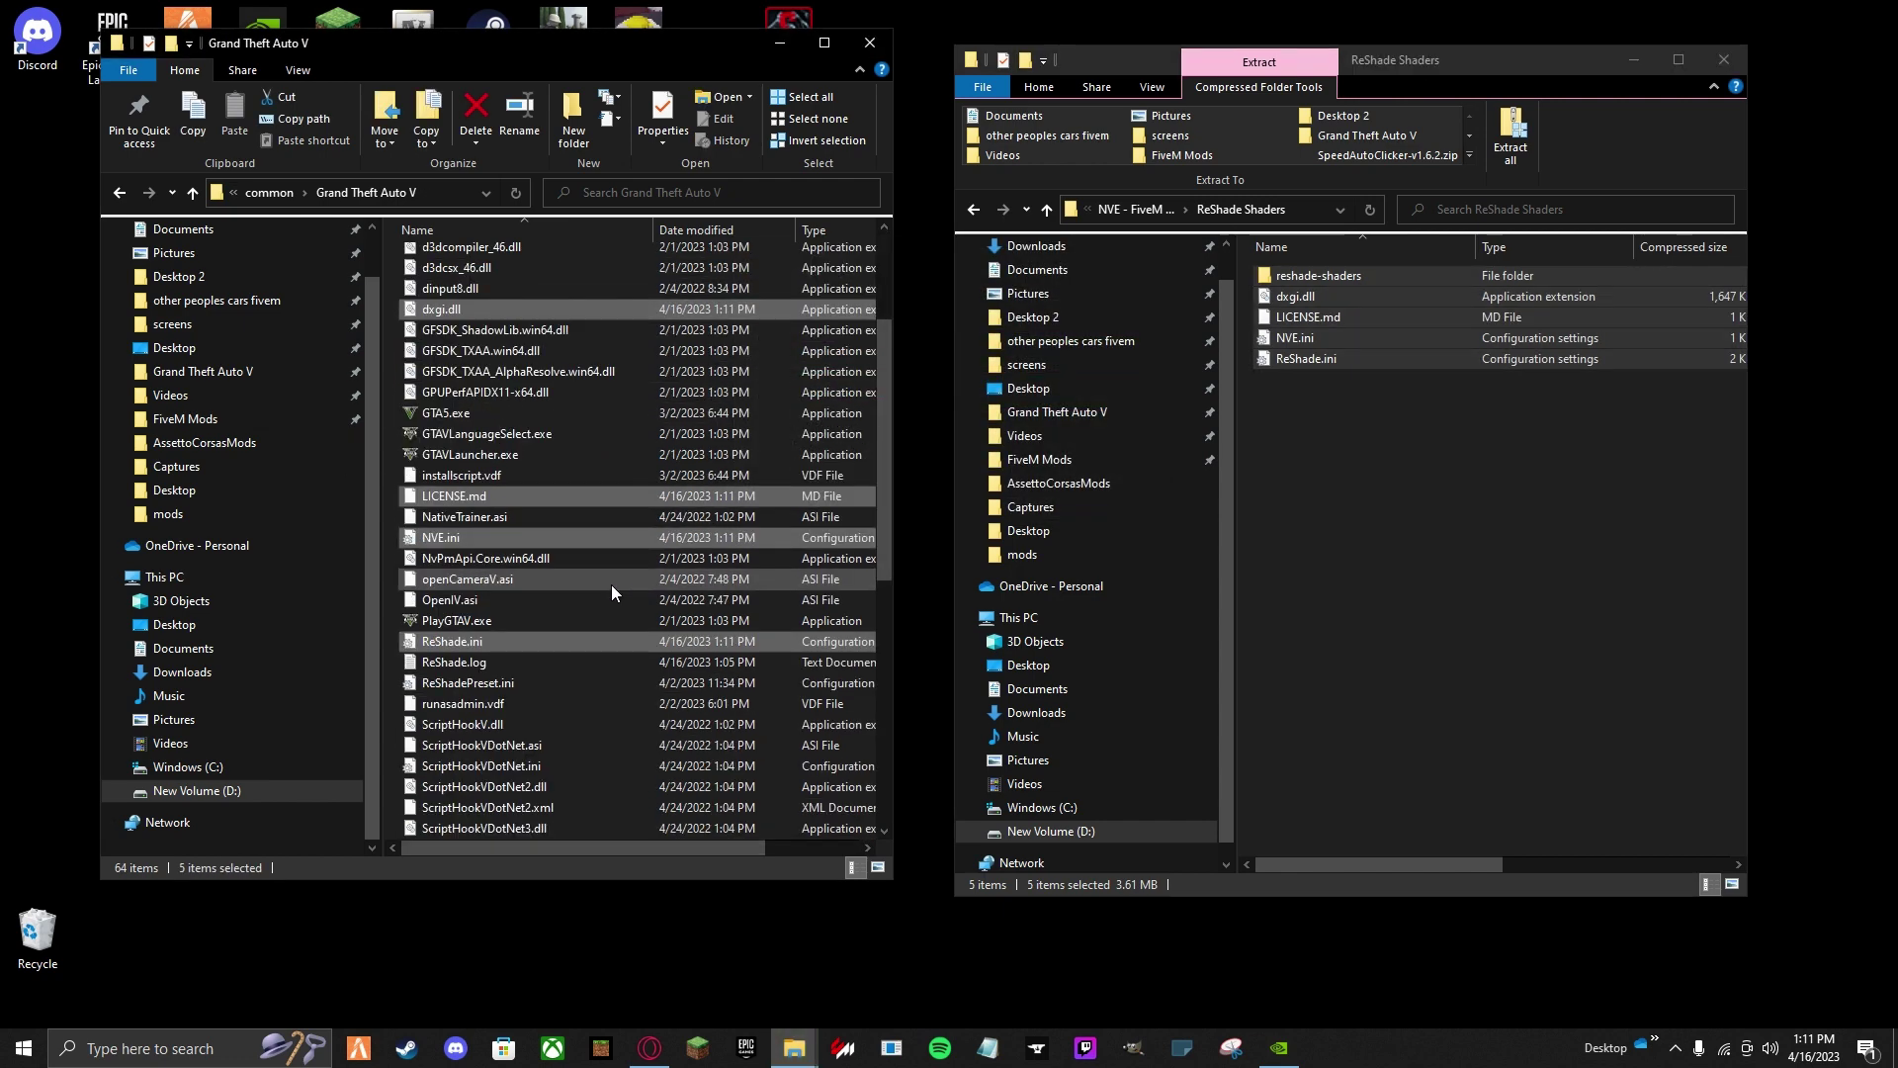
scroll(619, 581, down, 5)
scroll(623, 577, up, 10)
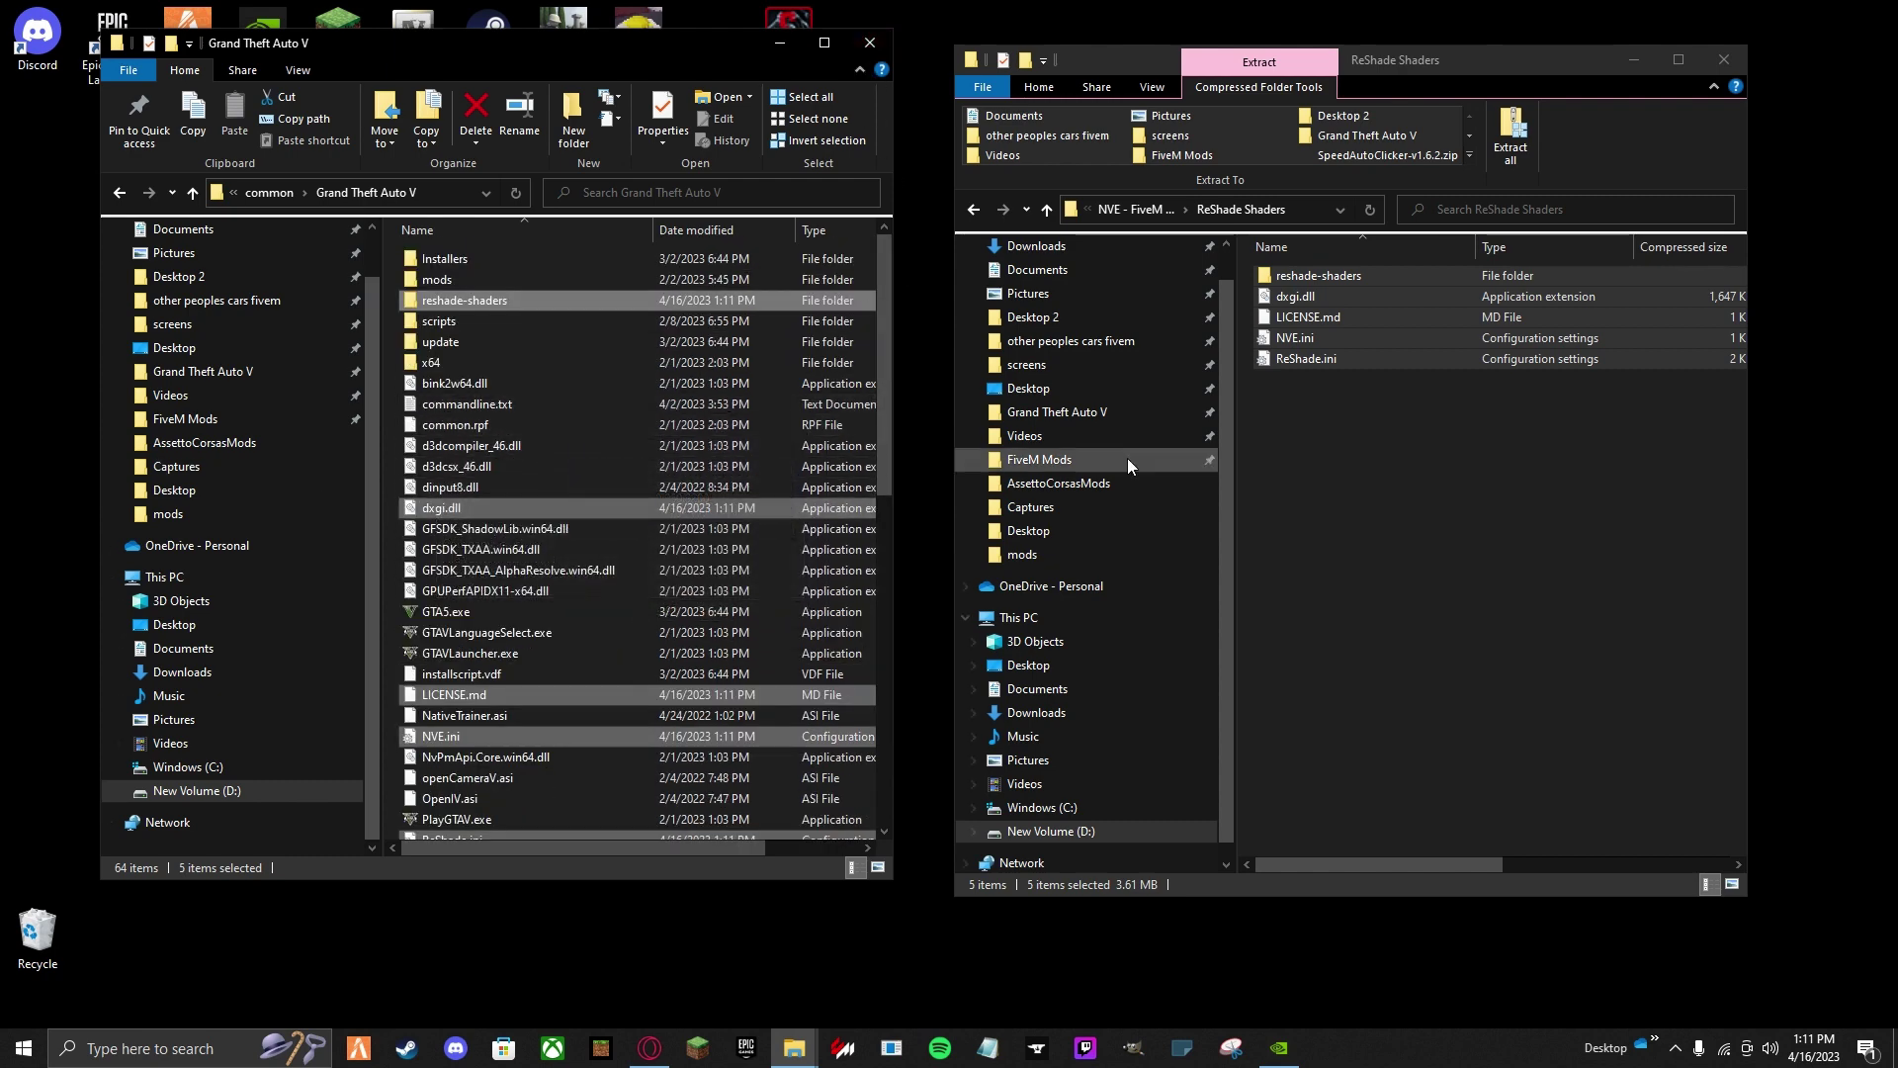
Go to the FiveM Mods folder in the package window and launch ReShade_Setup_5.8.0.exe.
scroll(1127, 459, up, 1)
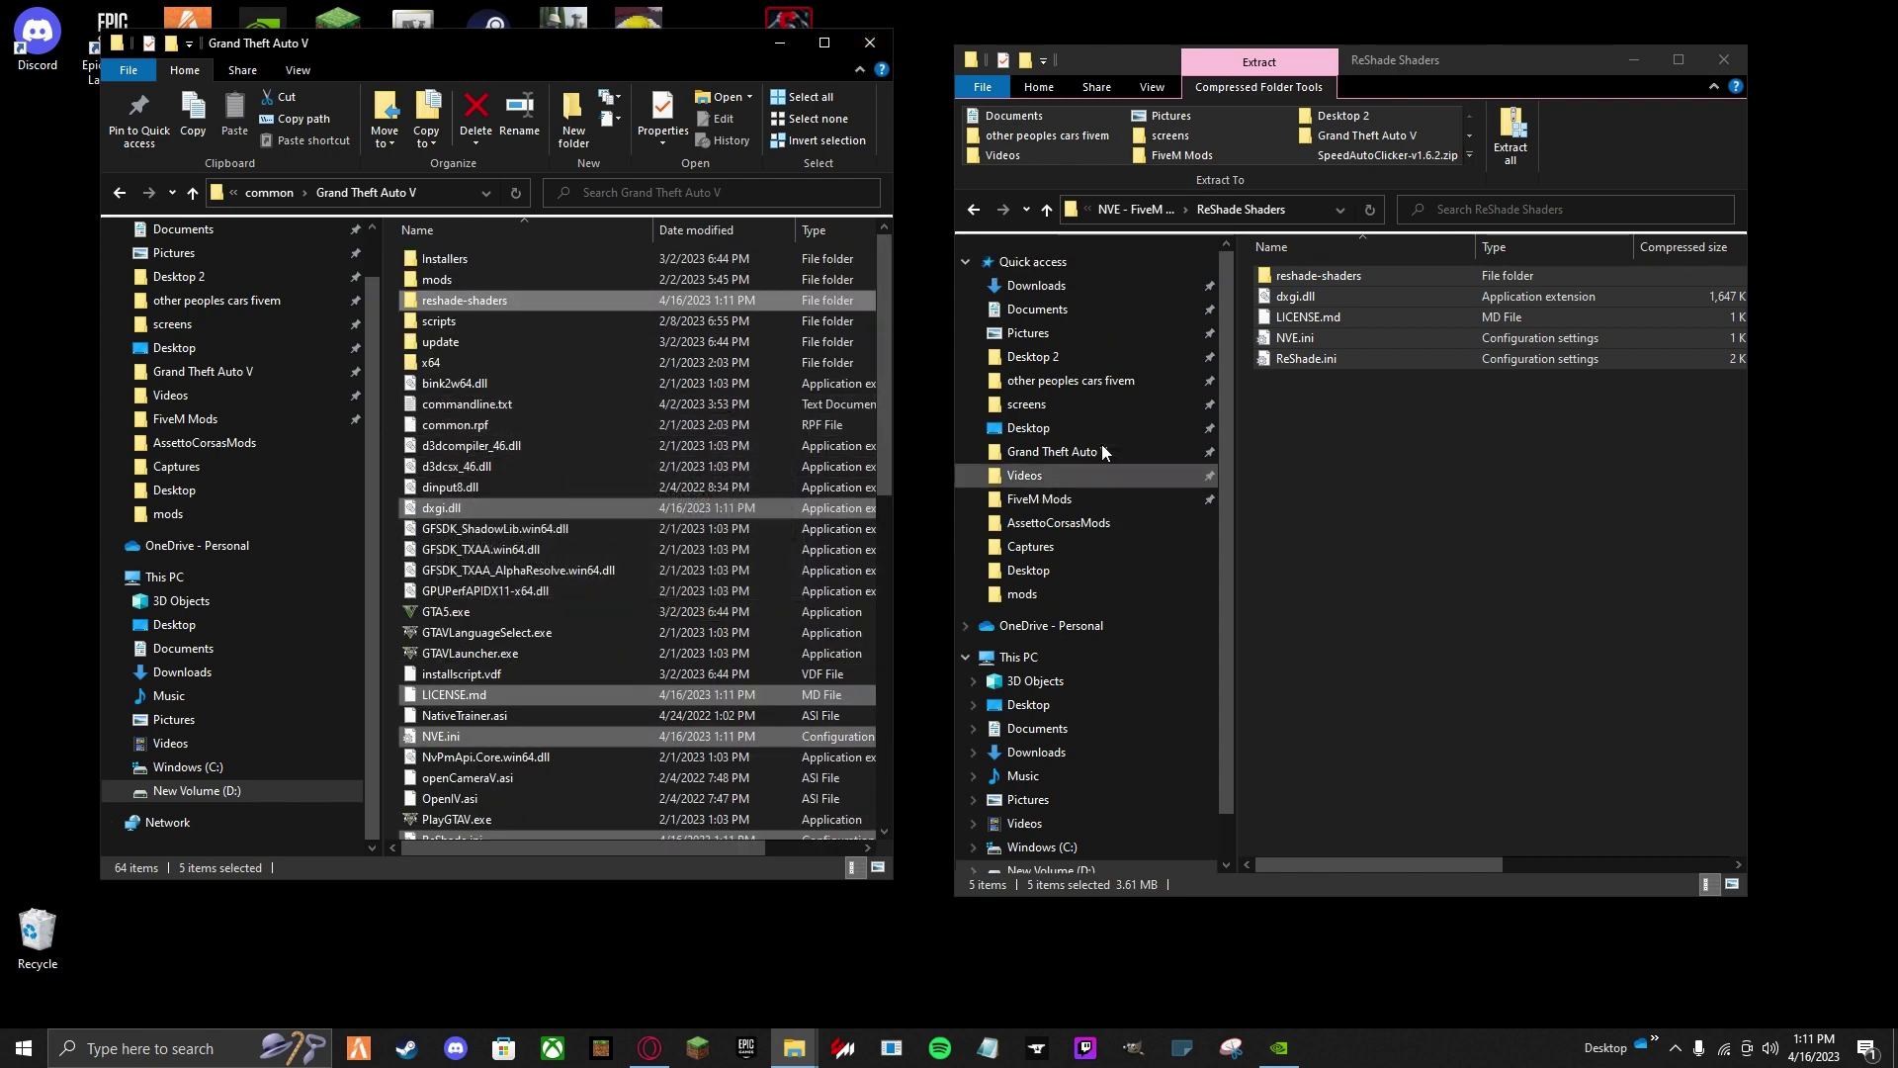
click(1106, 503)
scroll(1389, 574, up, 1)
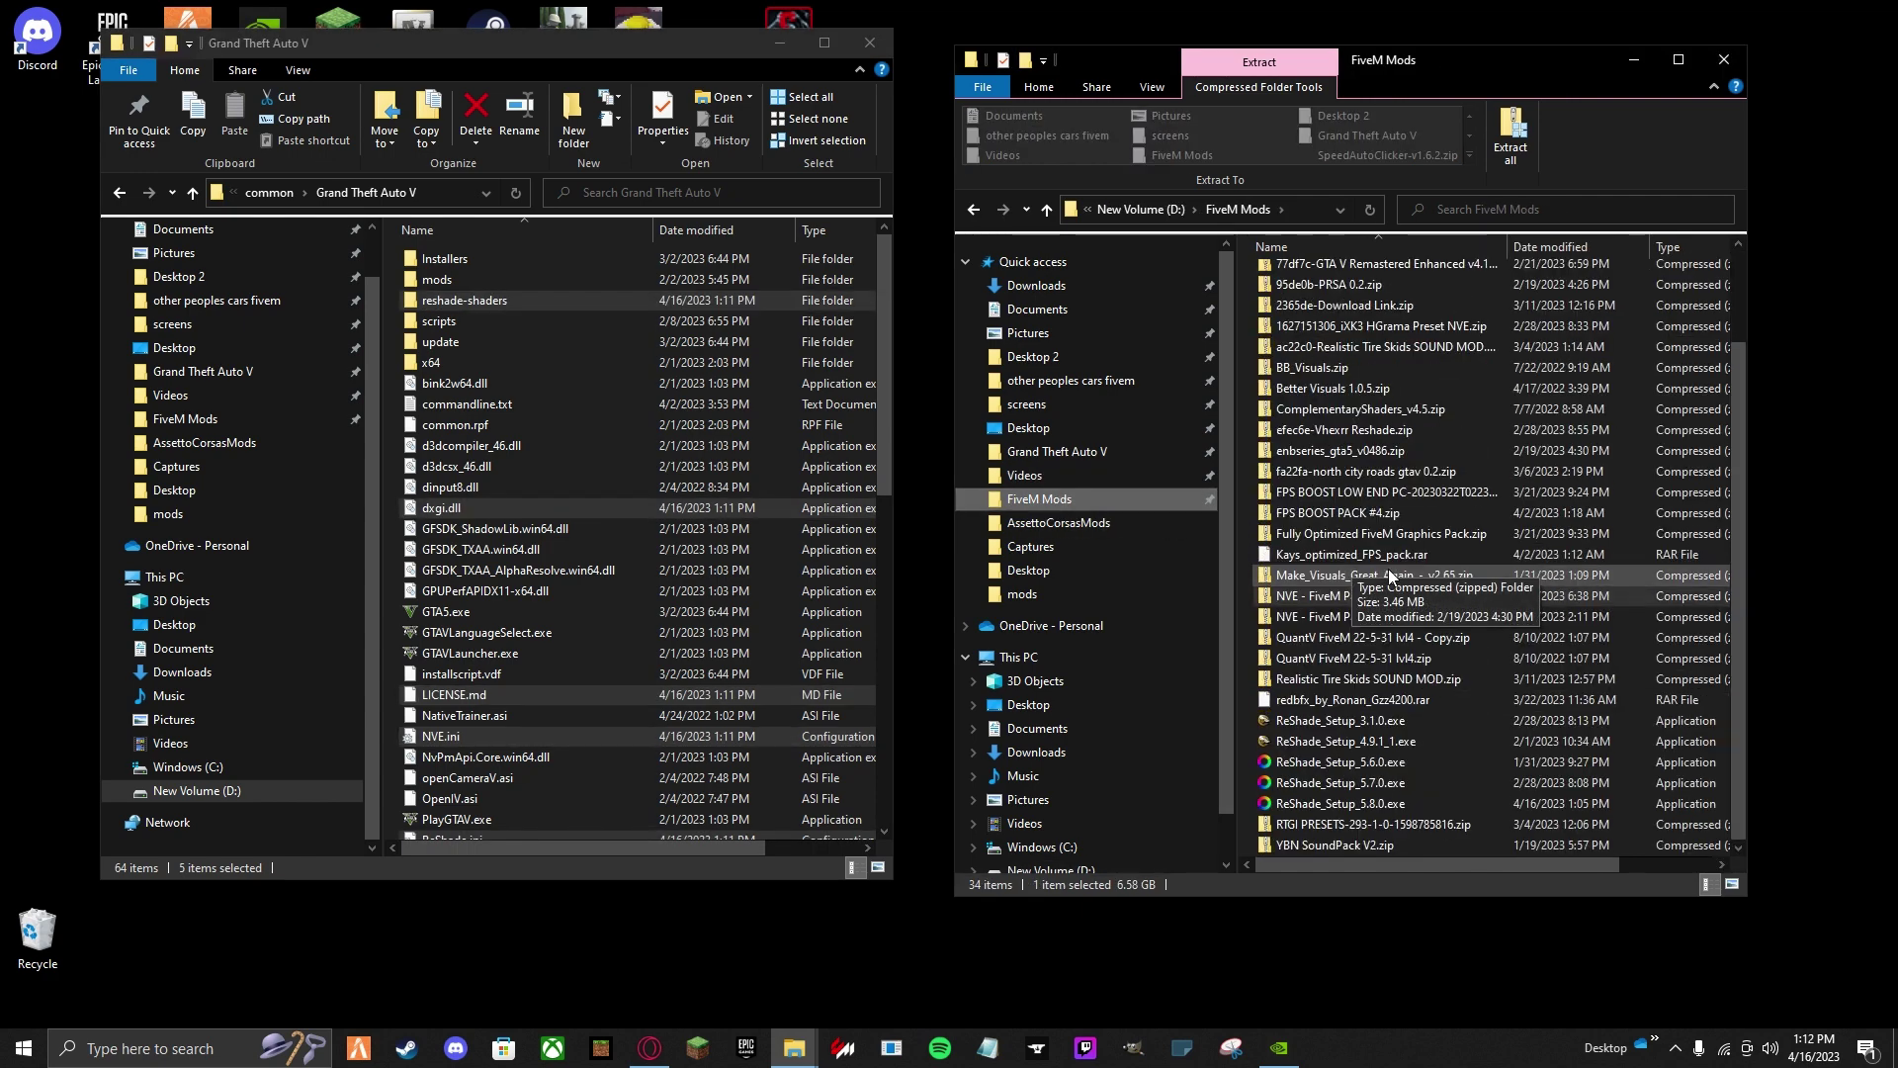
double_click(1347, 802)
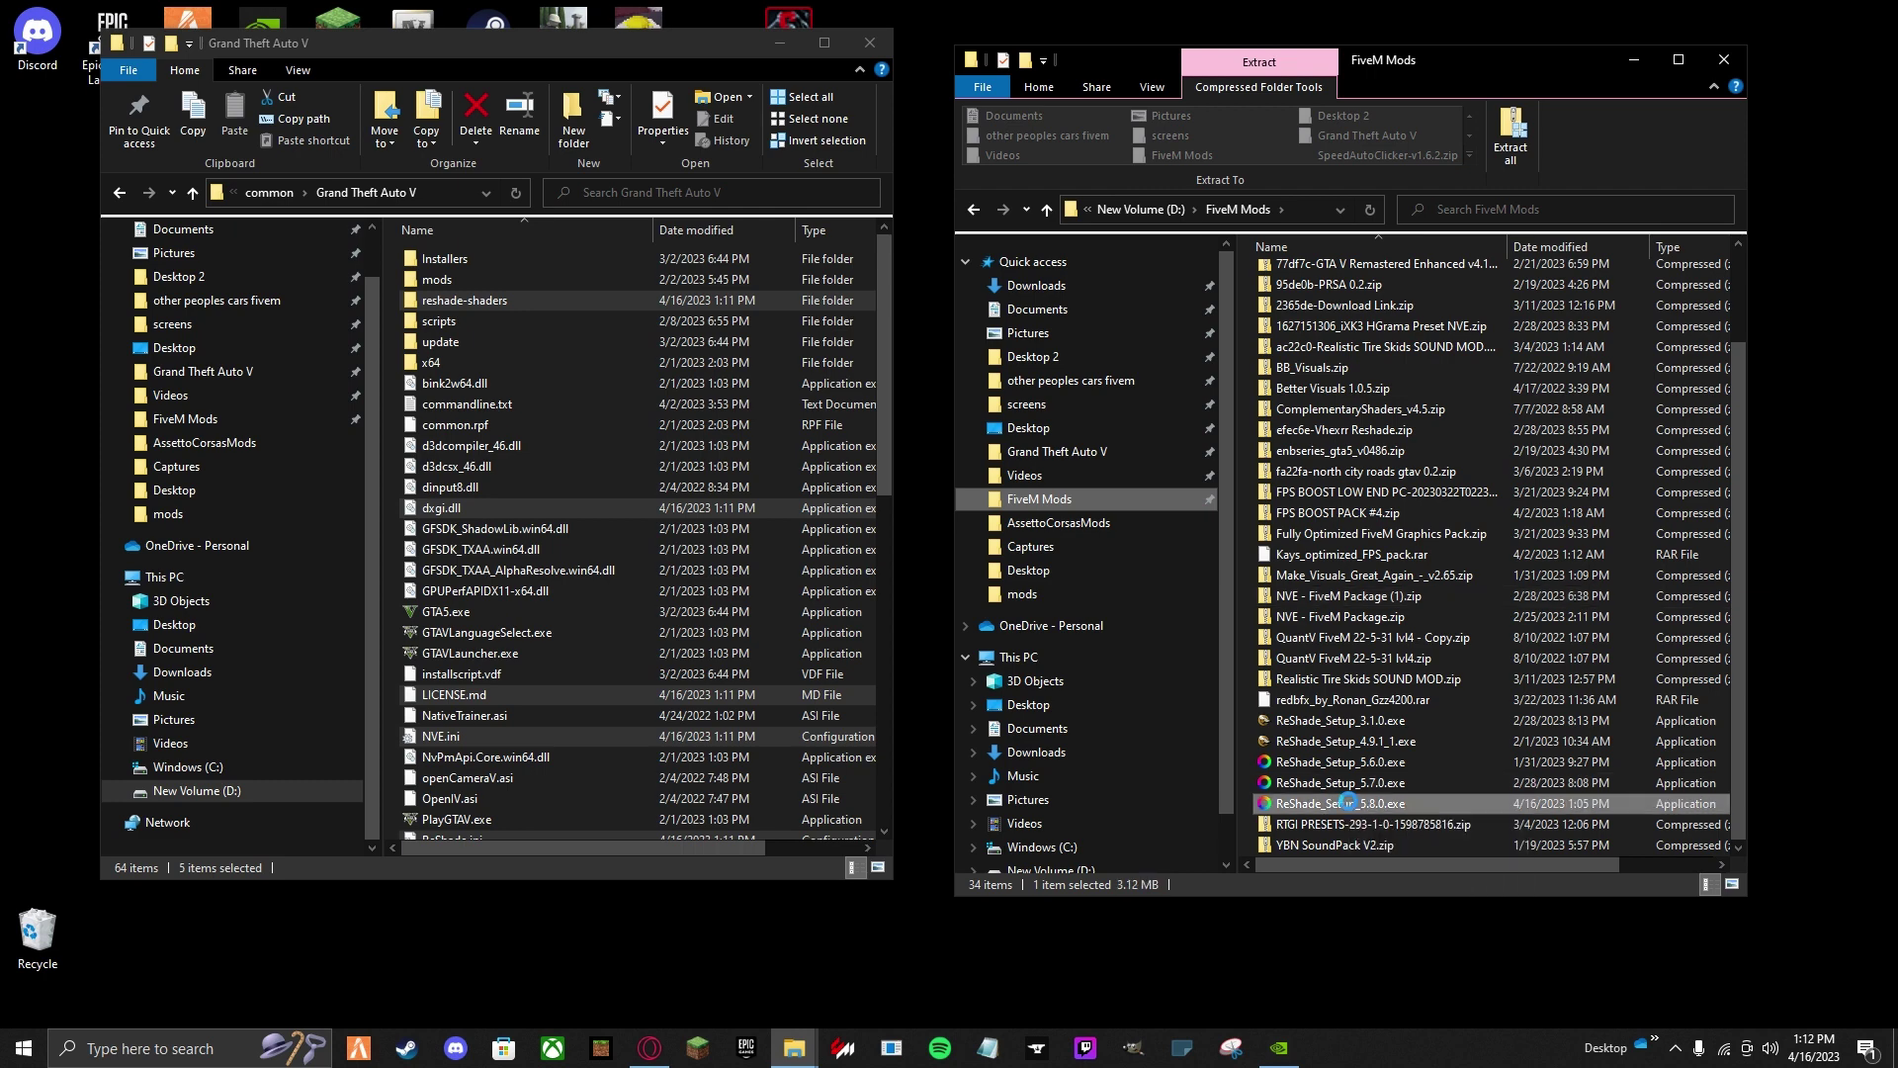
Choose Grand Theft Auto V (GTA5.exe) as the ReShade target and proceed with the Modify operation to the preset selection.
scroll(974, 485, down, 5)
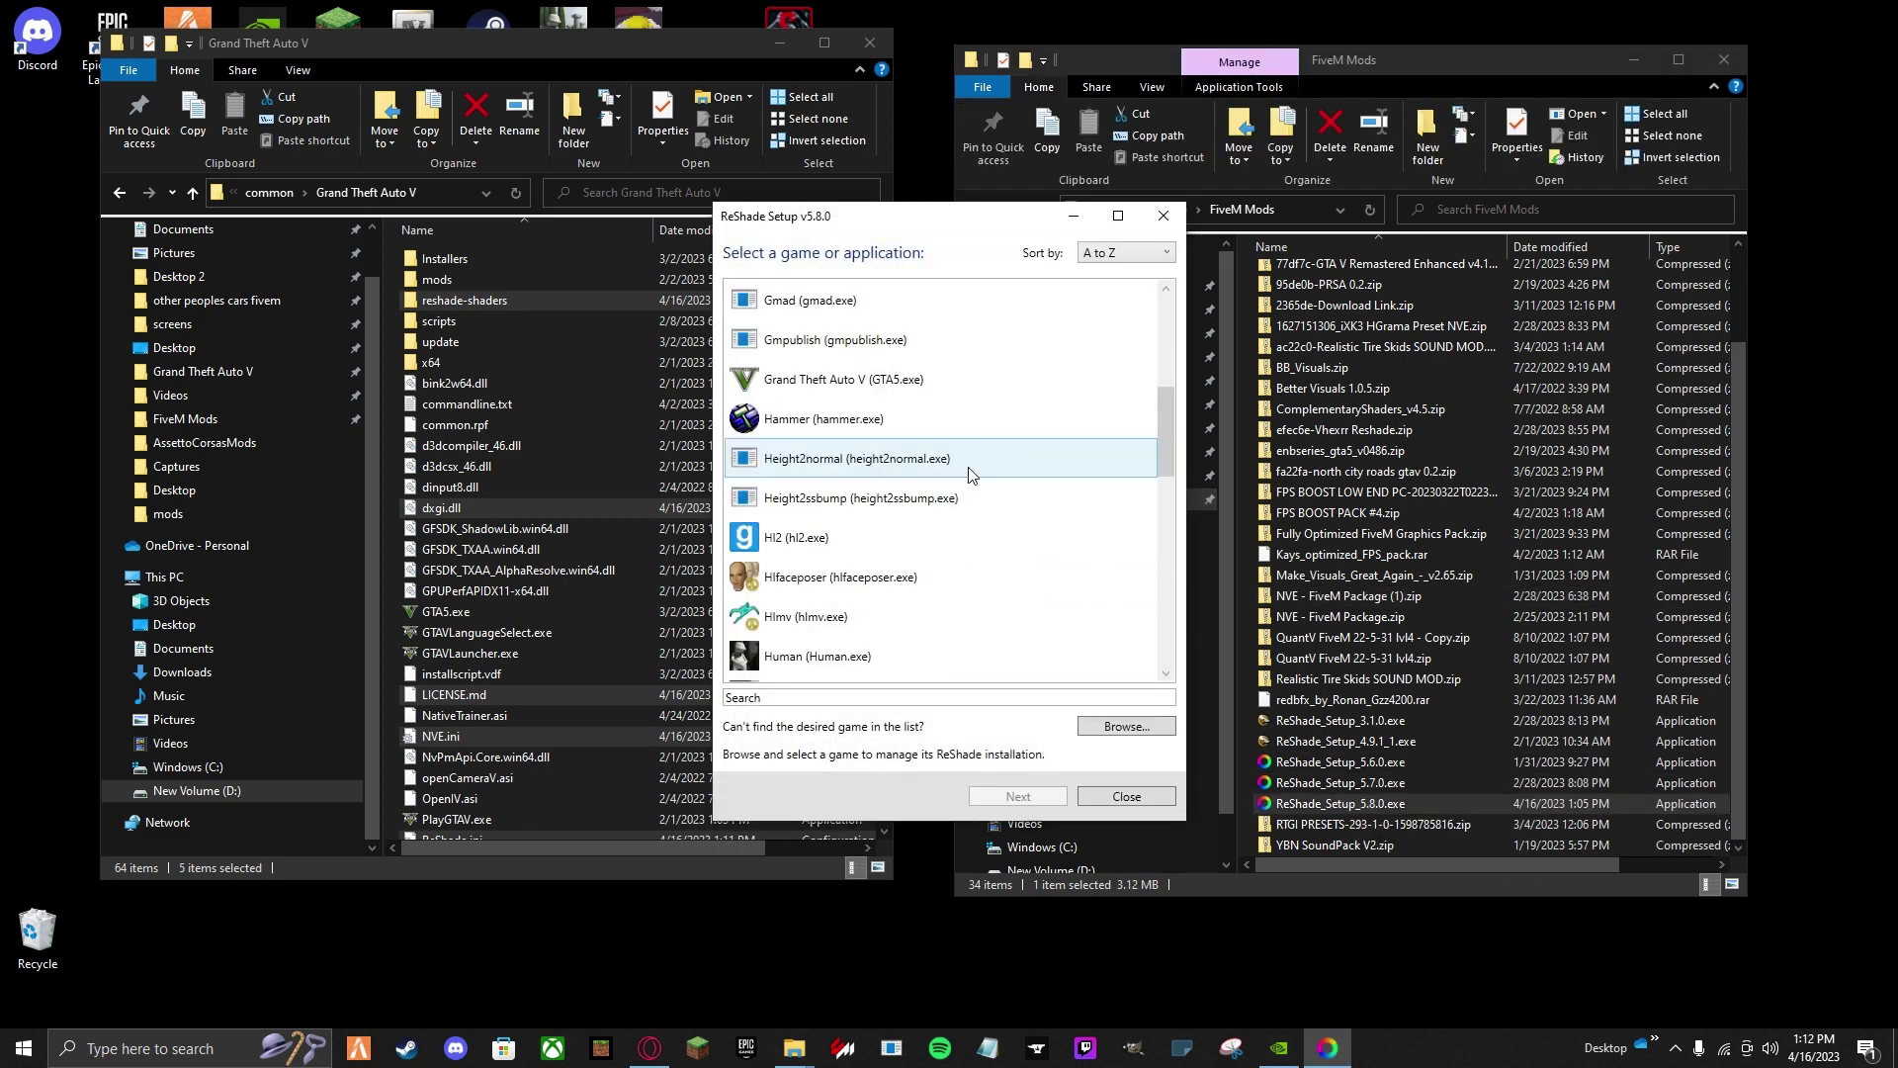
click(874, 388)
scroll(874, 405, up, 1)
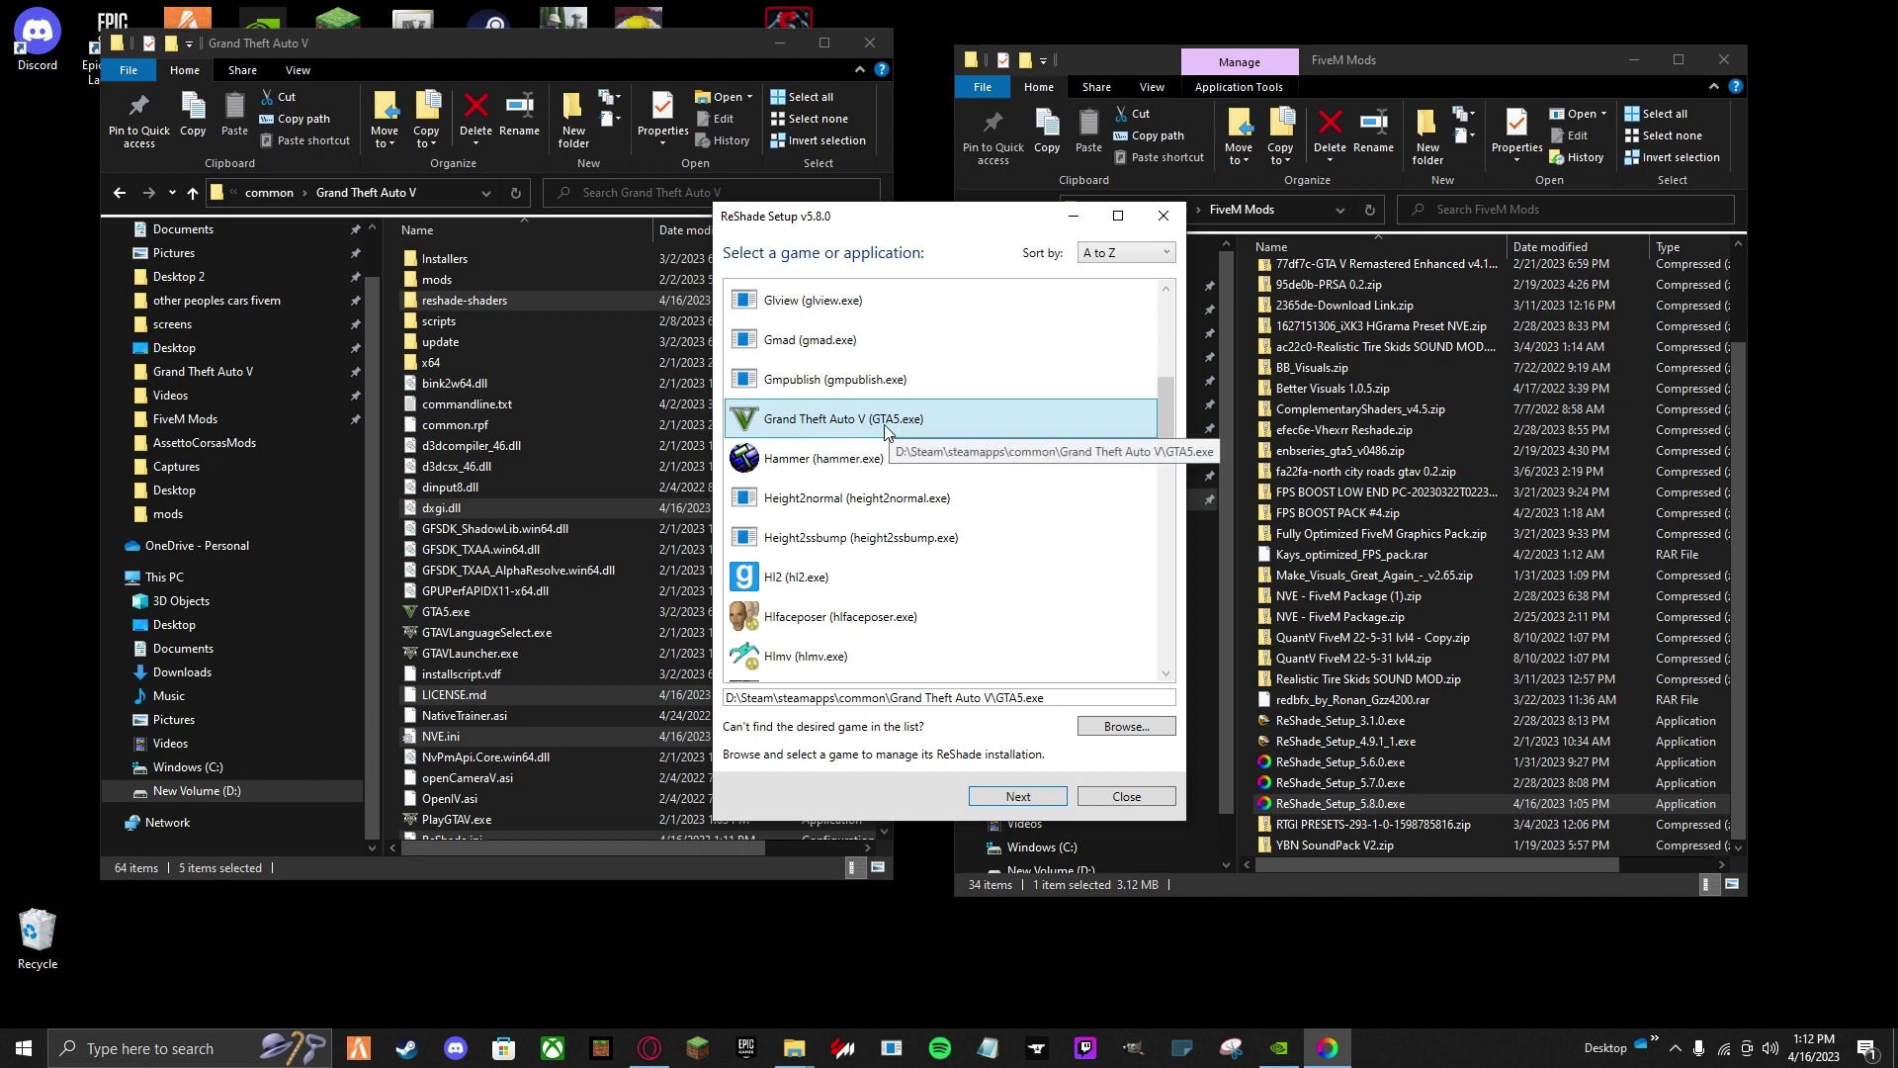
click(1020, 794)
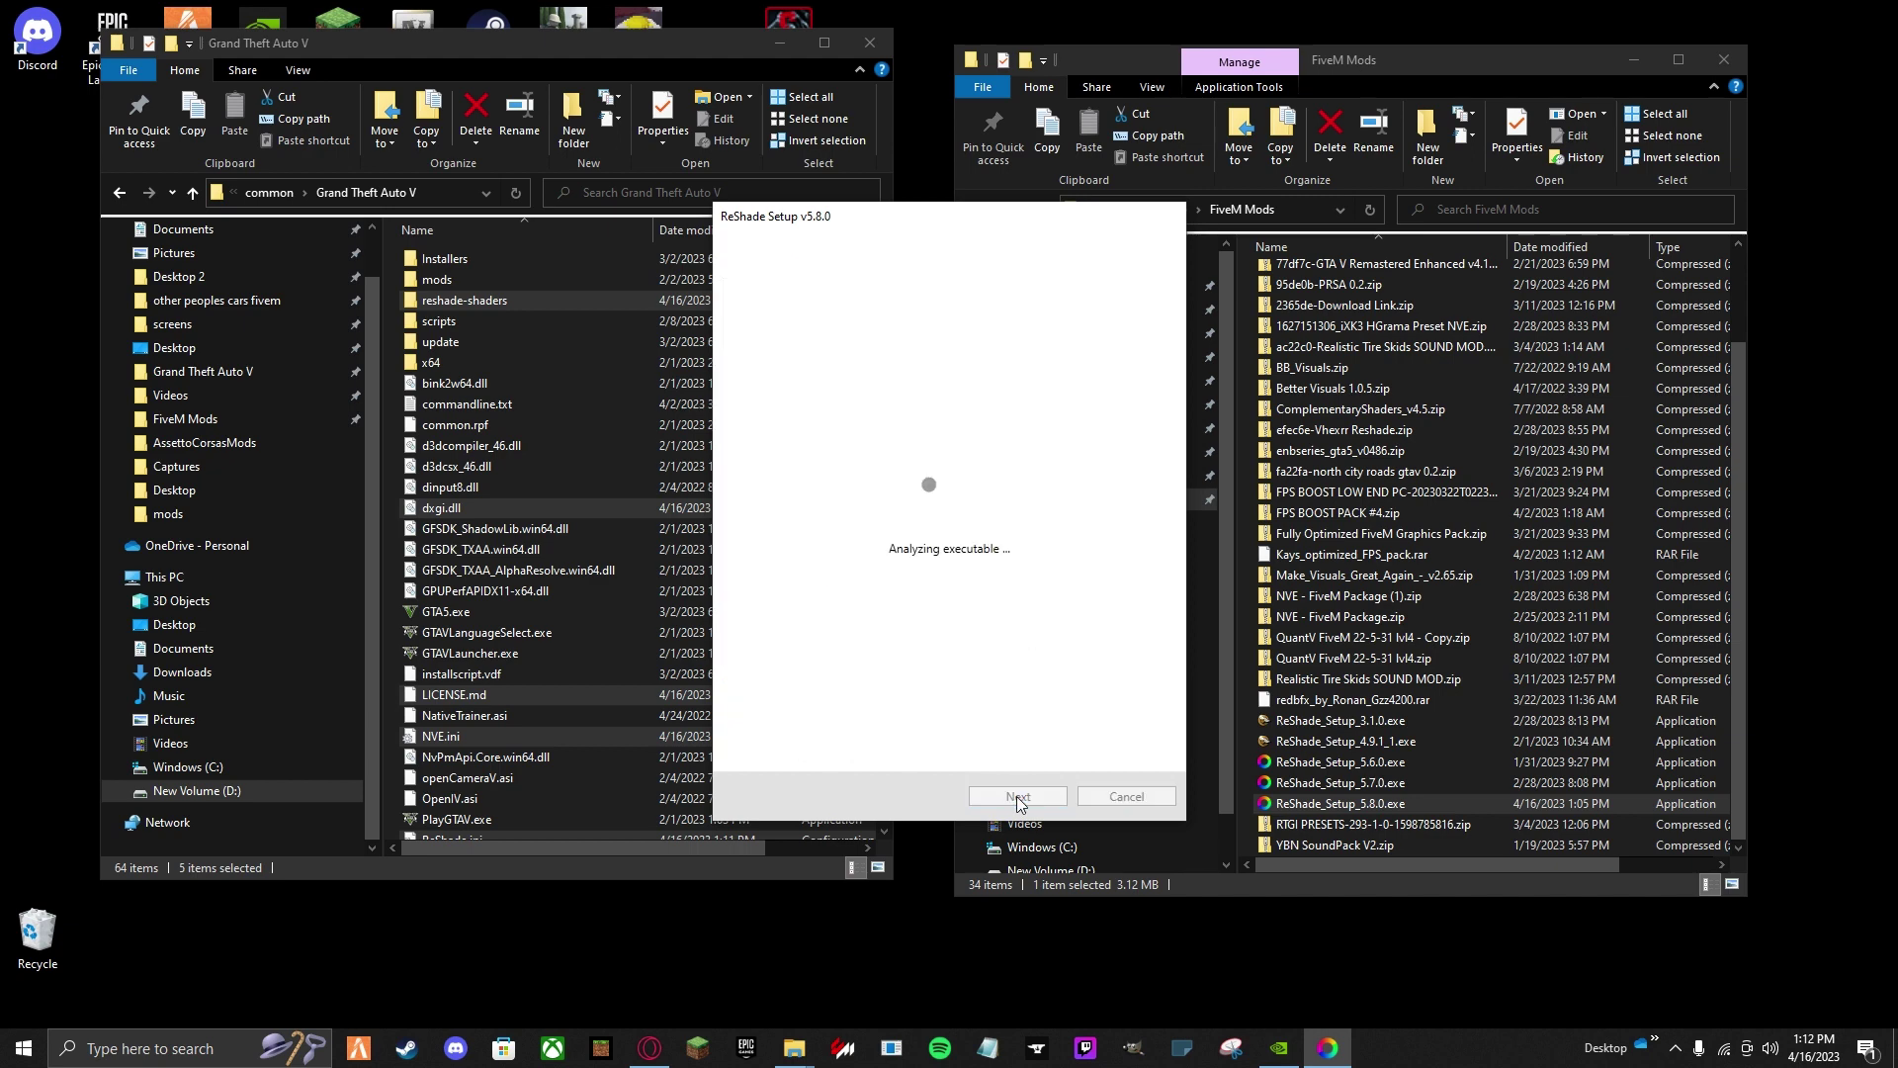
click(1028, 792)
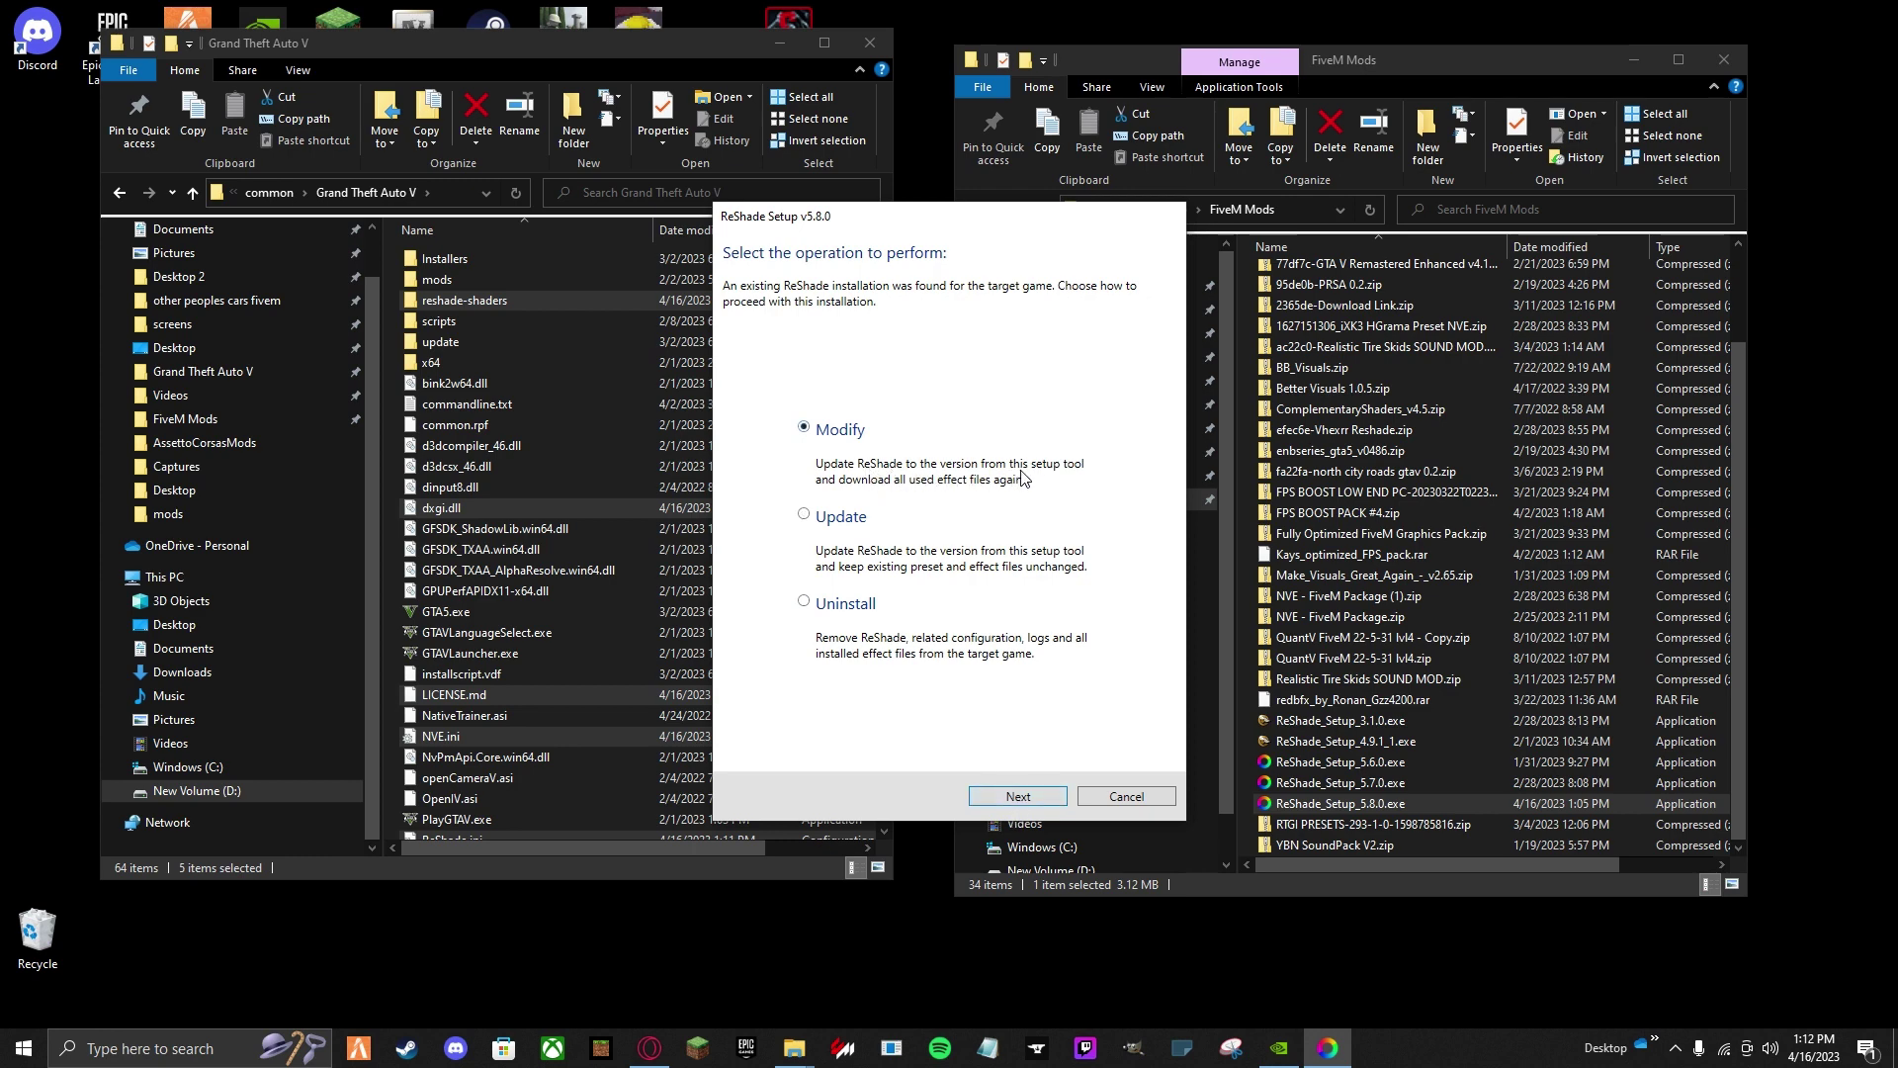
click(1018, 796)
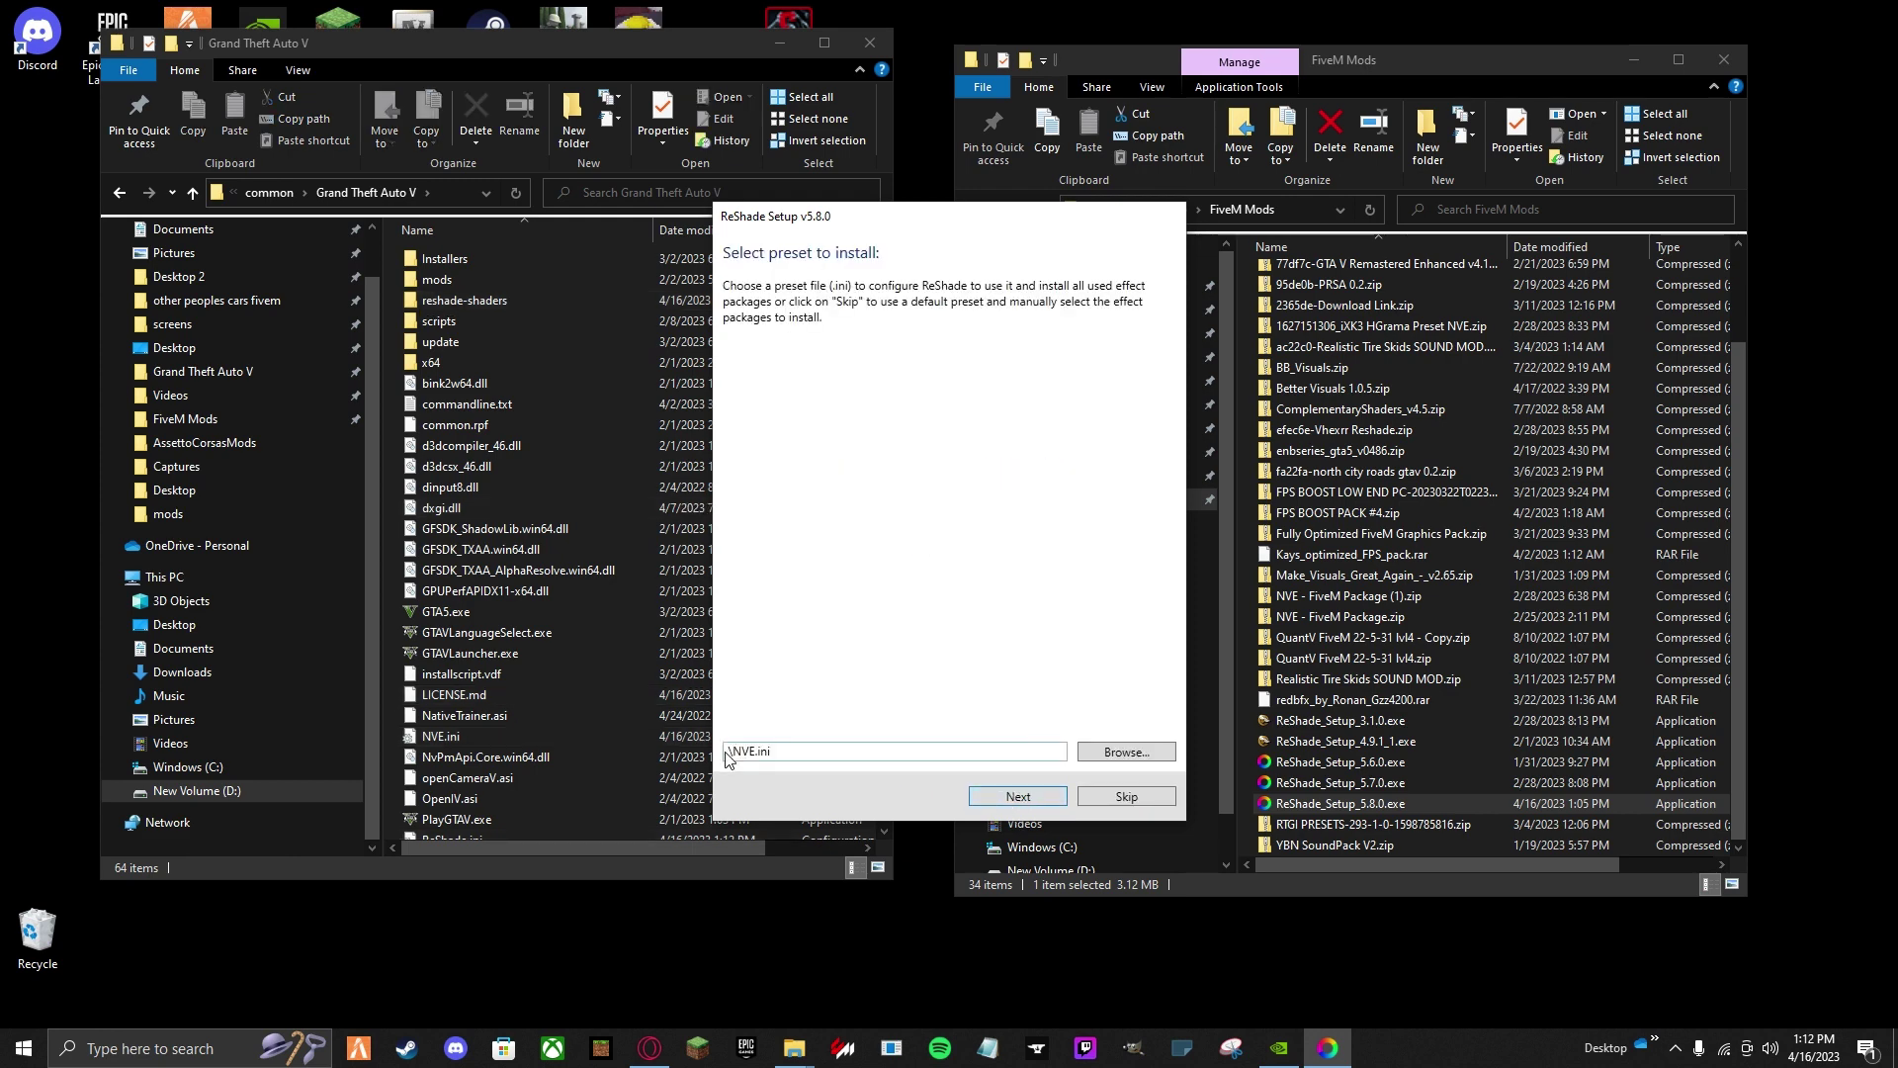
Continue with the NVE.ini preset, check all effect packages and complete the ReShade installation.
click(996, 801)
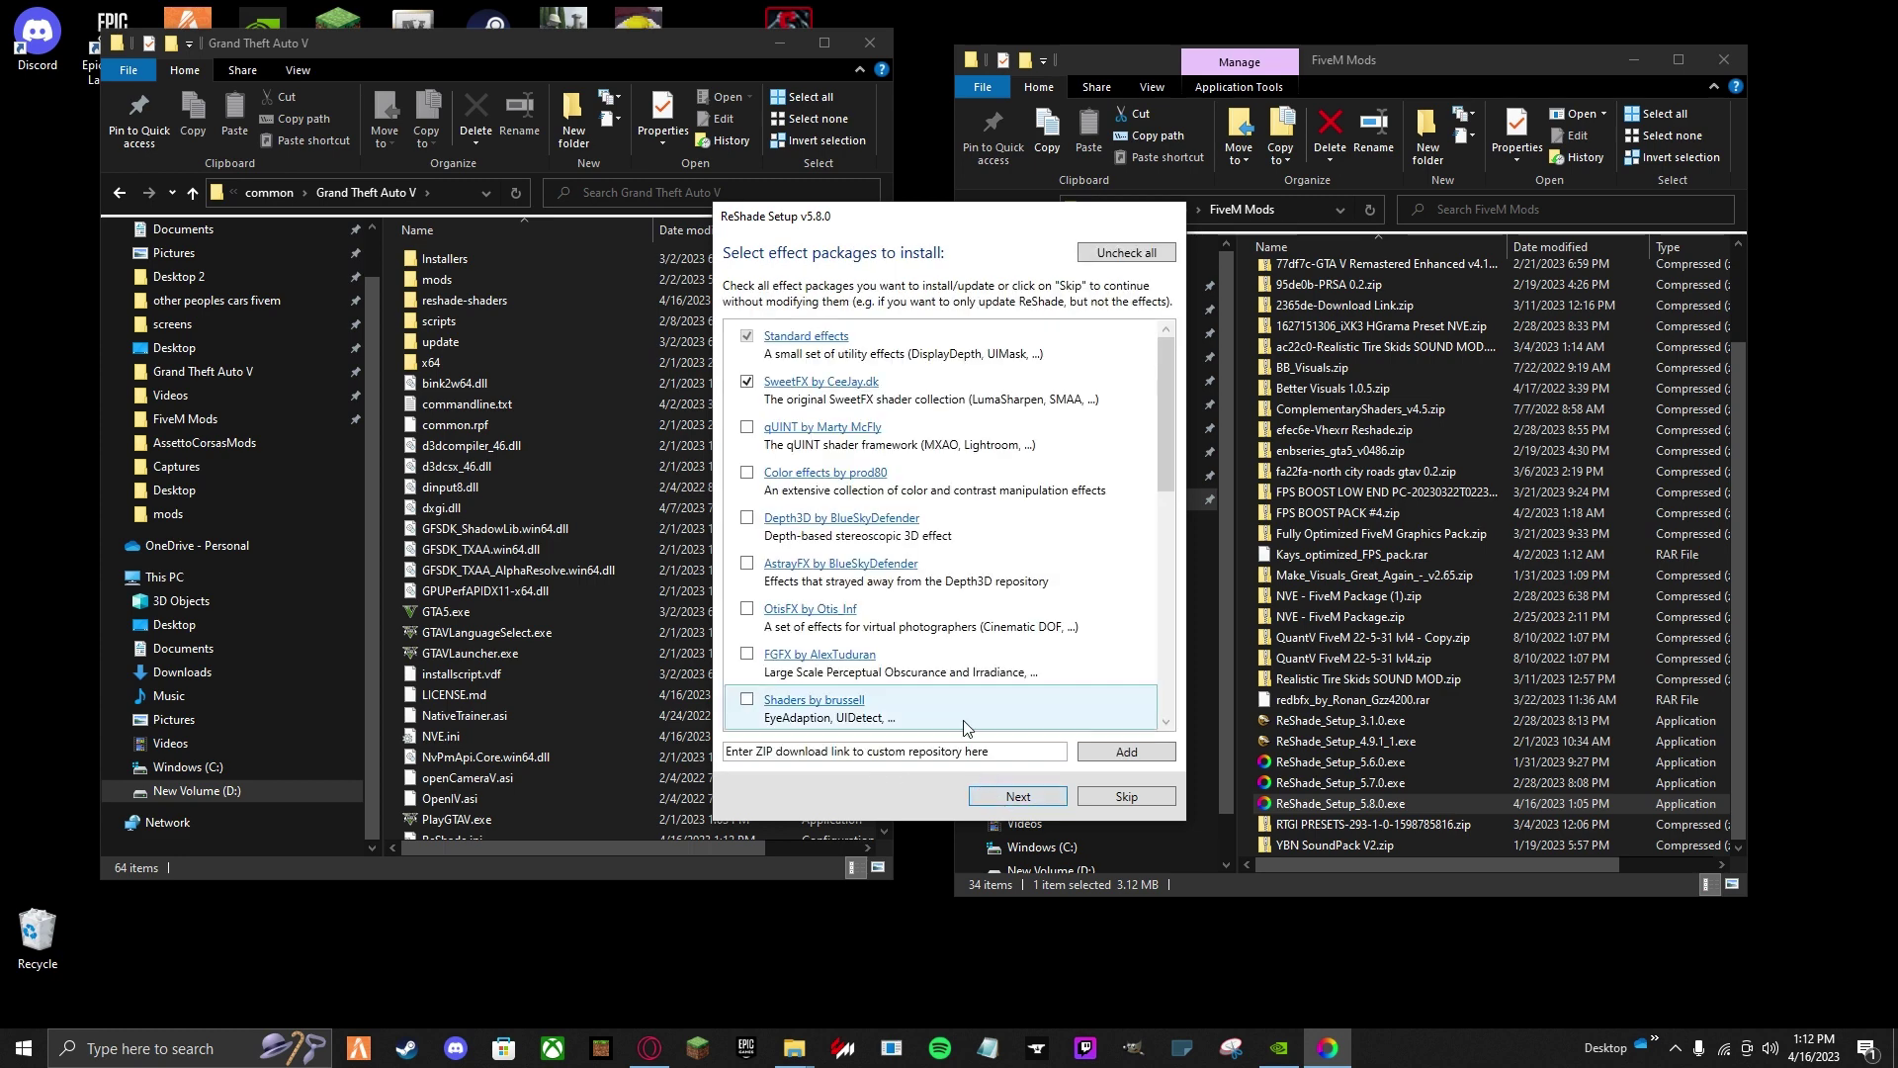
scroll(931, 489, down, 5)
scroll(931, 489, up, 5)
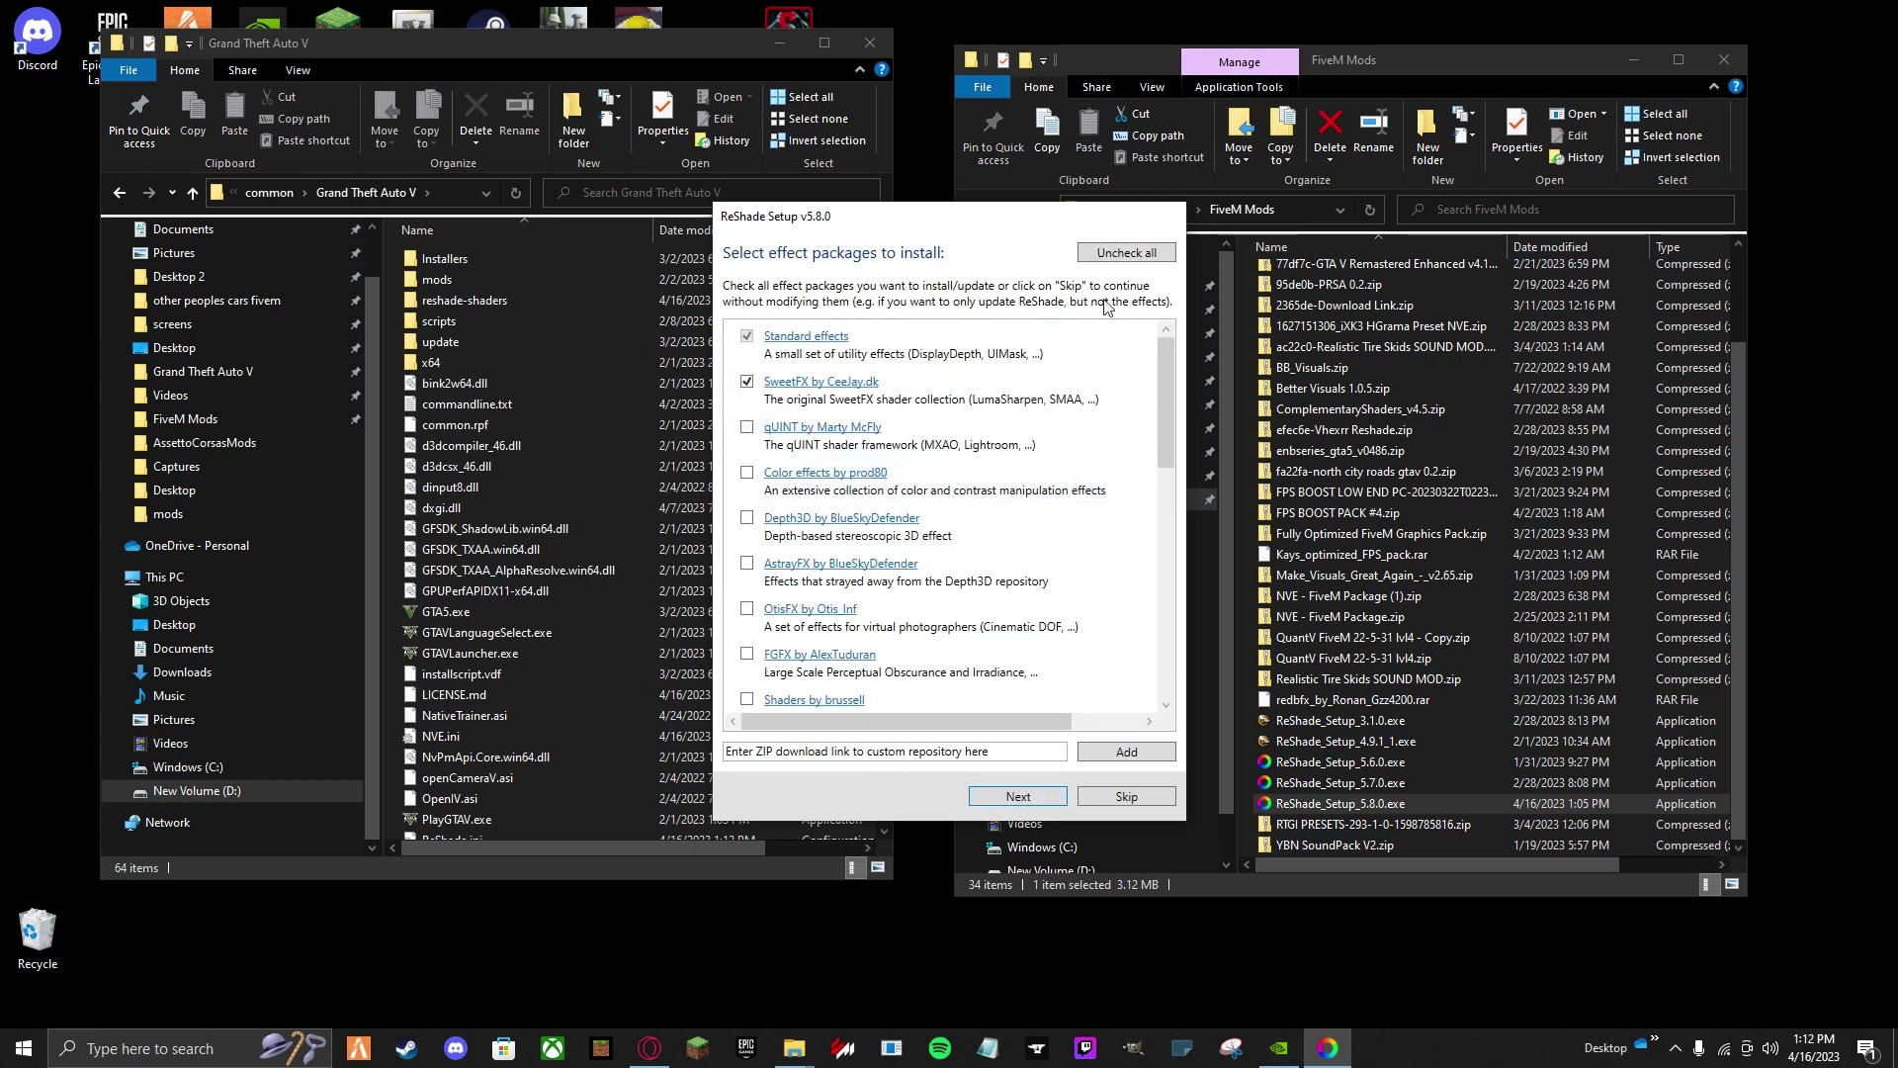
click(1129, 254)
click(1129, 254)
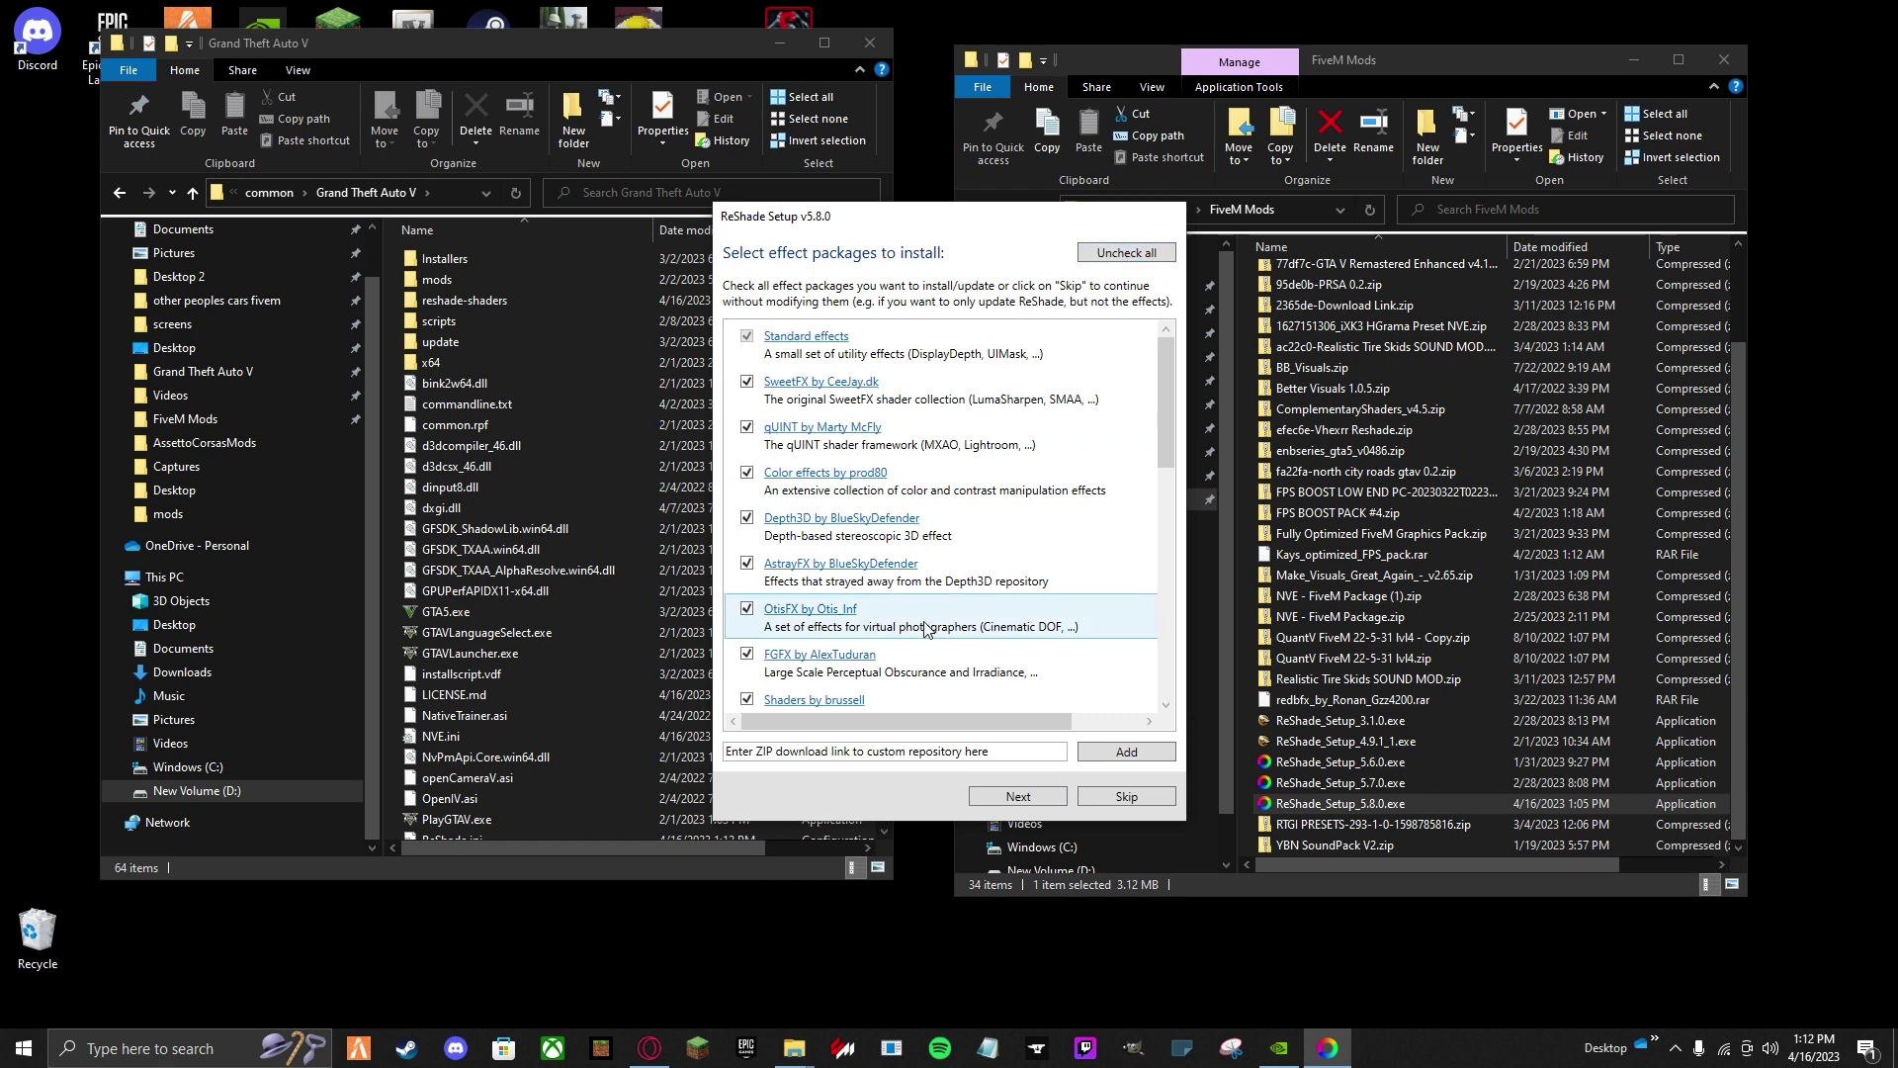
click(1014, 797)
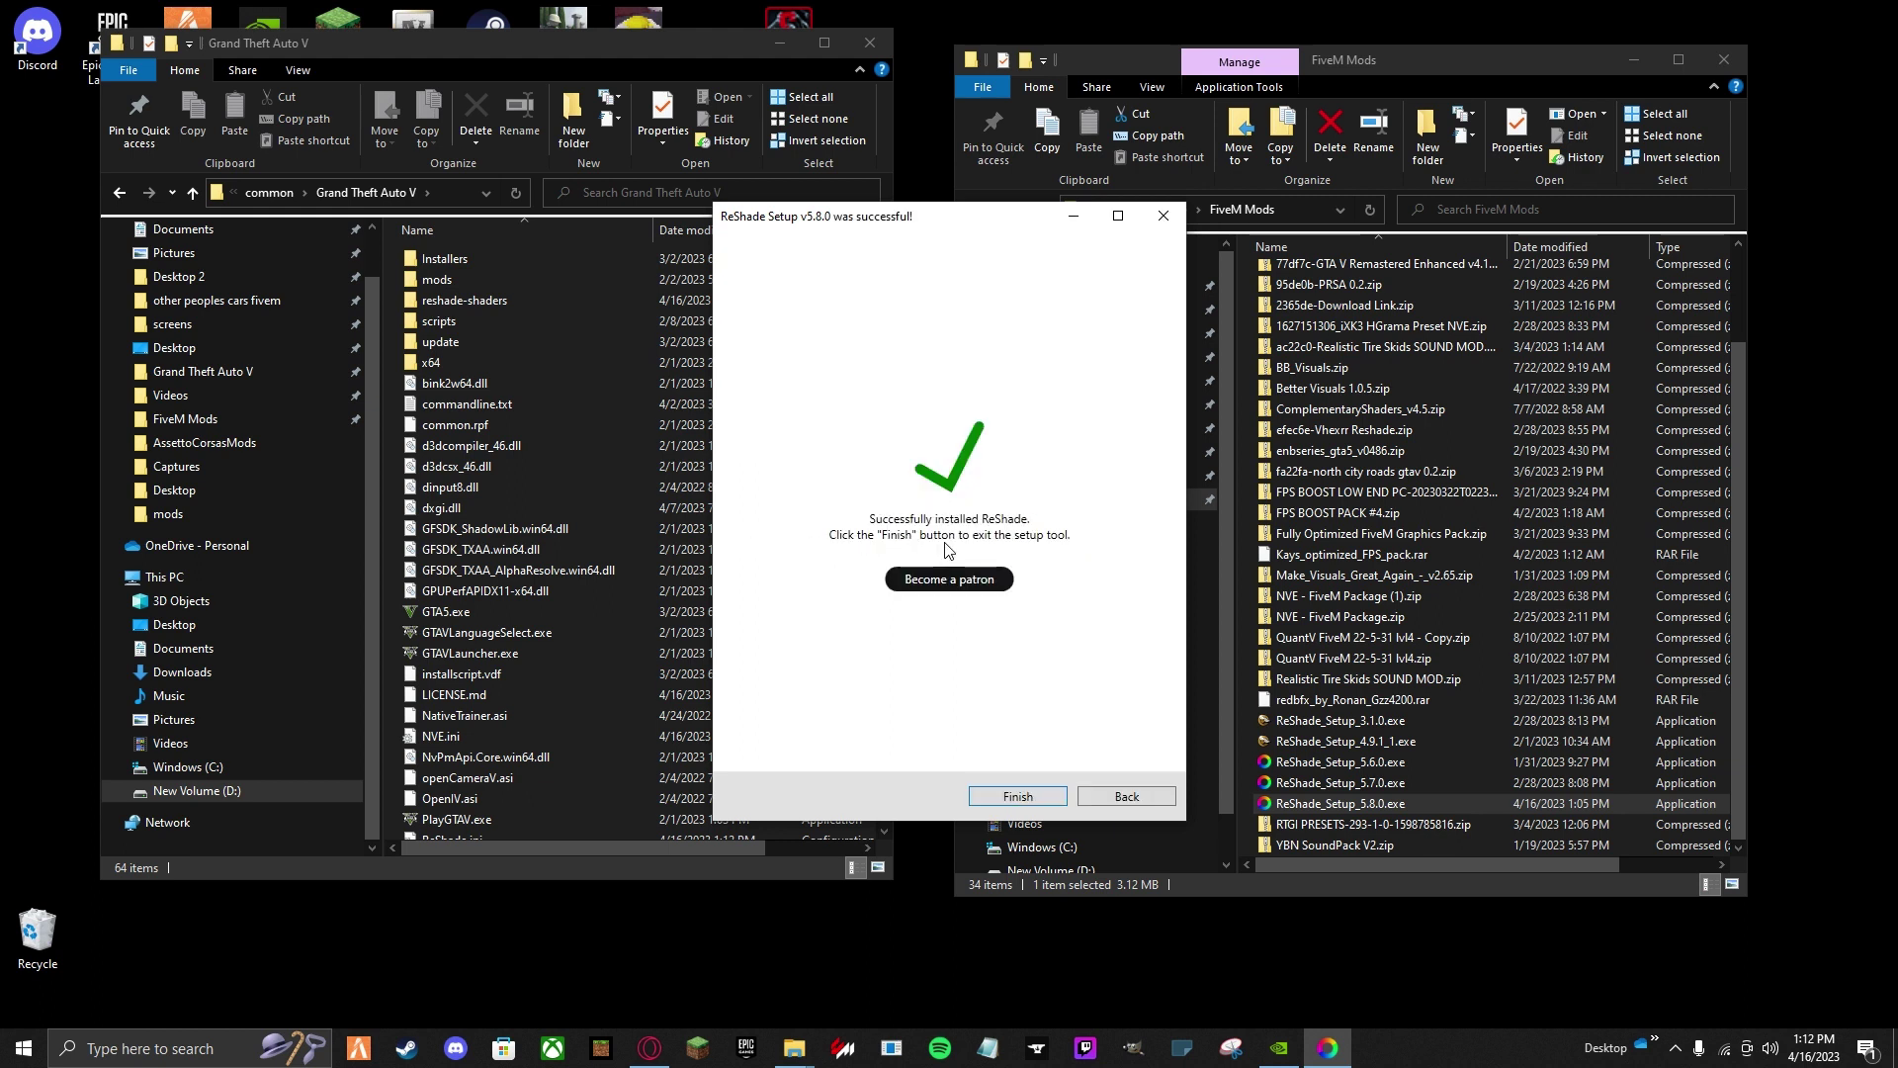
click(1055, 797)
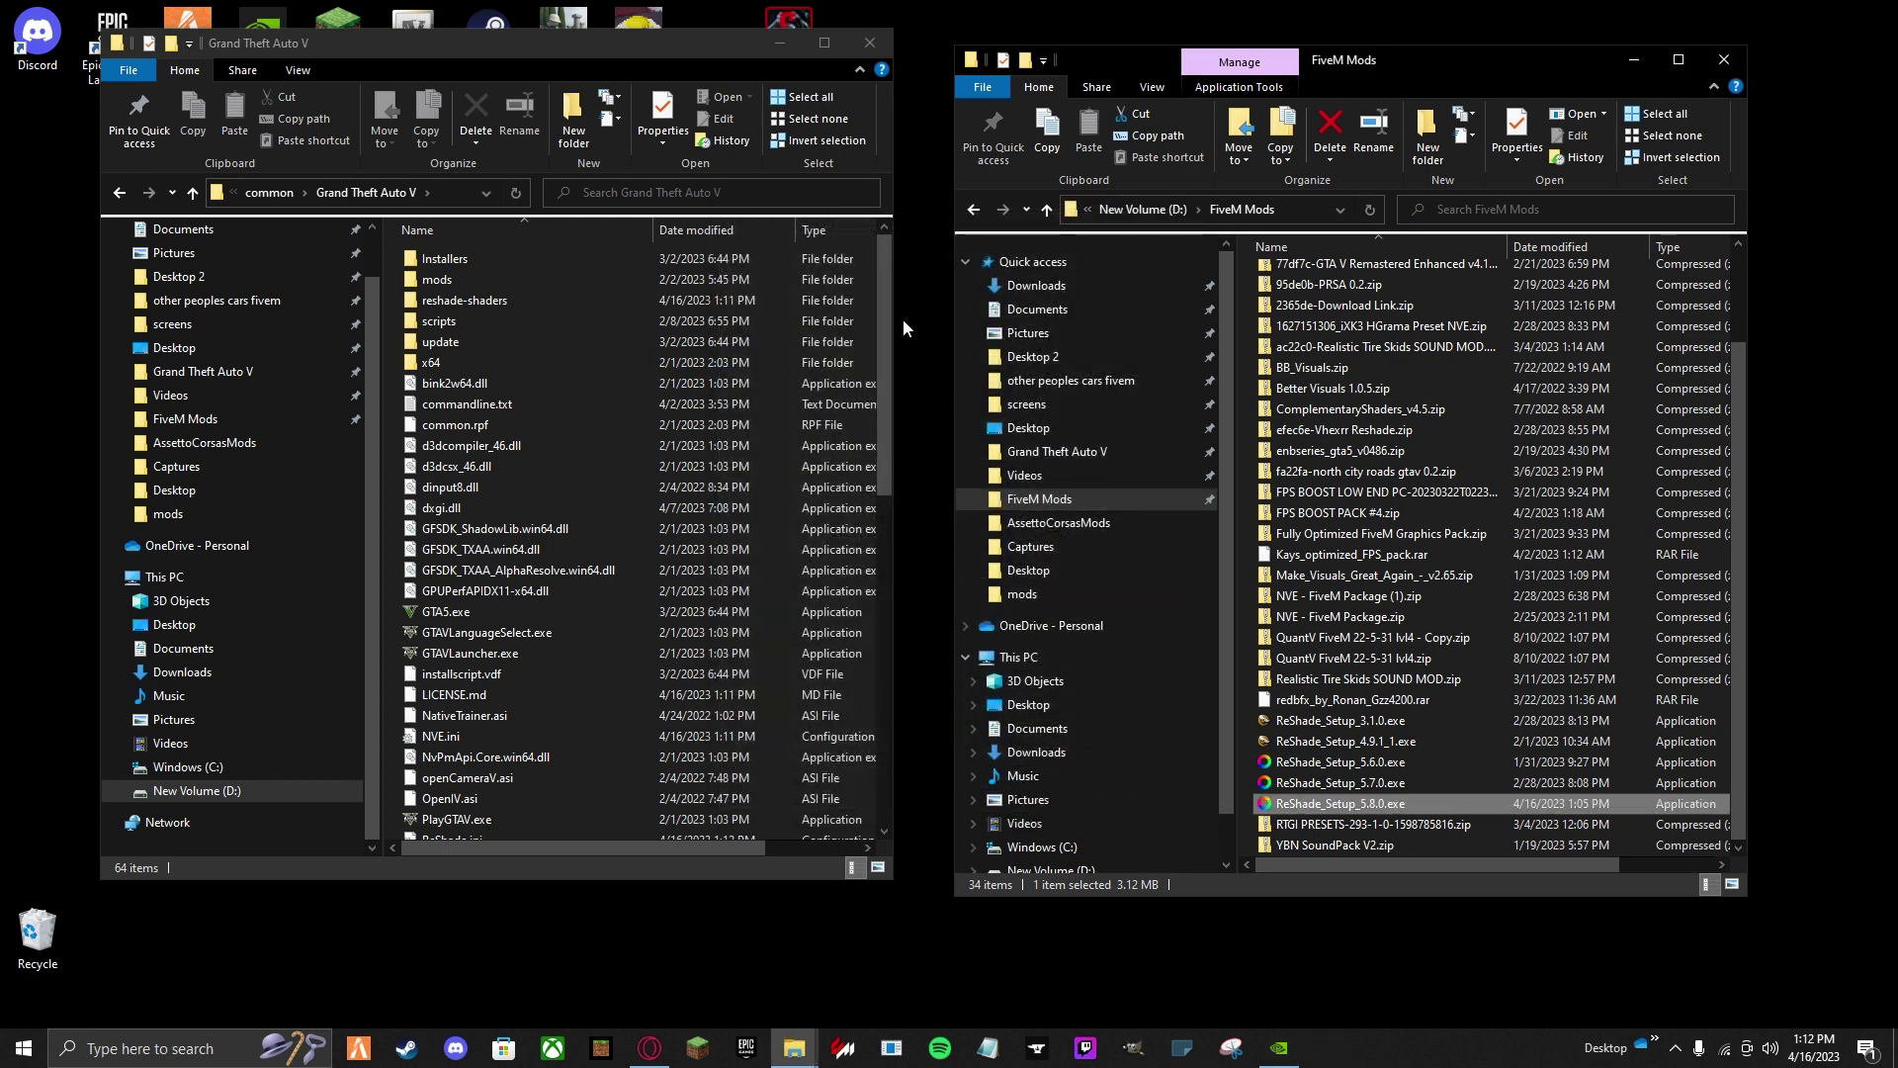
Launch FiveM, read the ReShade messages in its console, and exit to the desktop.
double_click(199, 18)
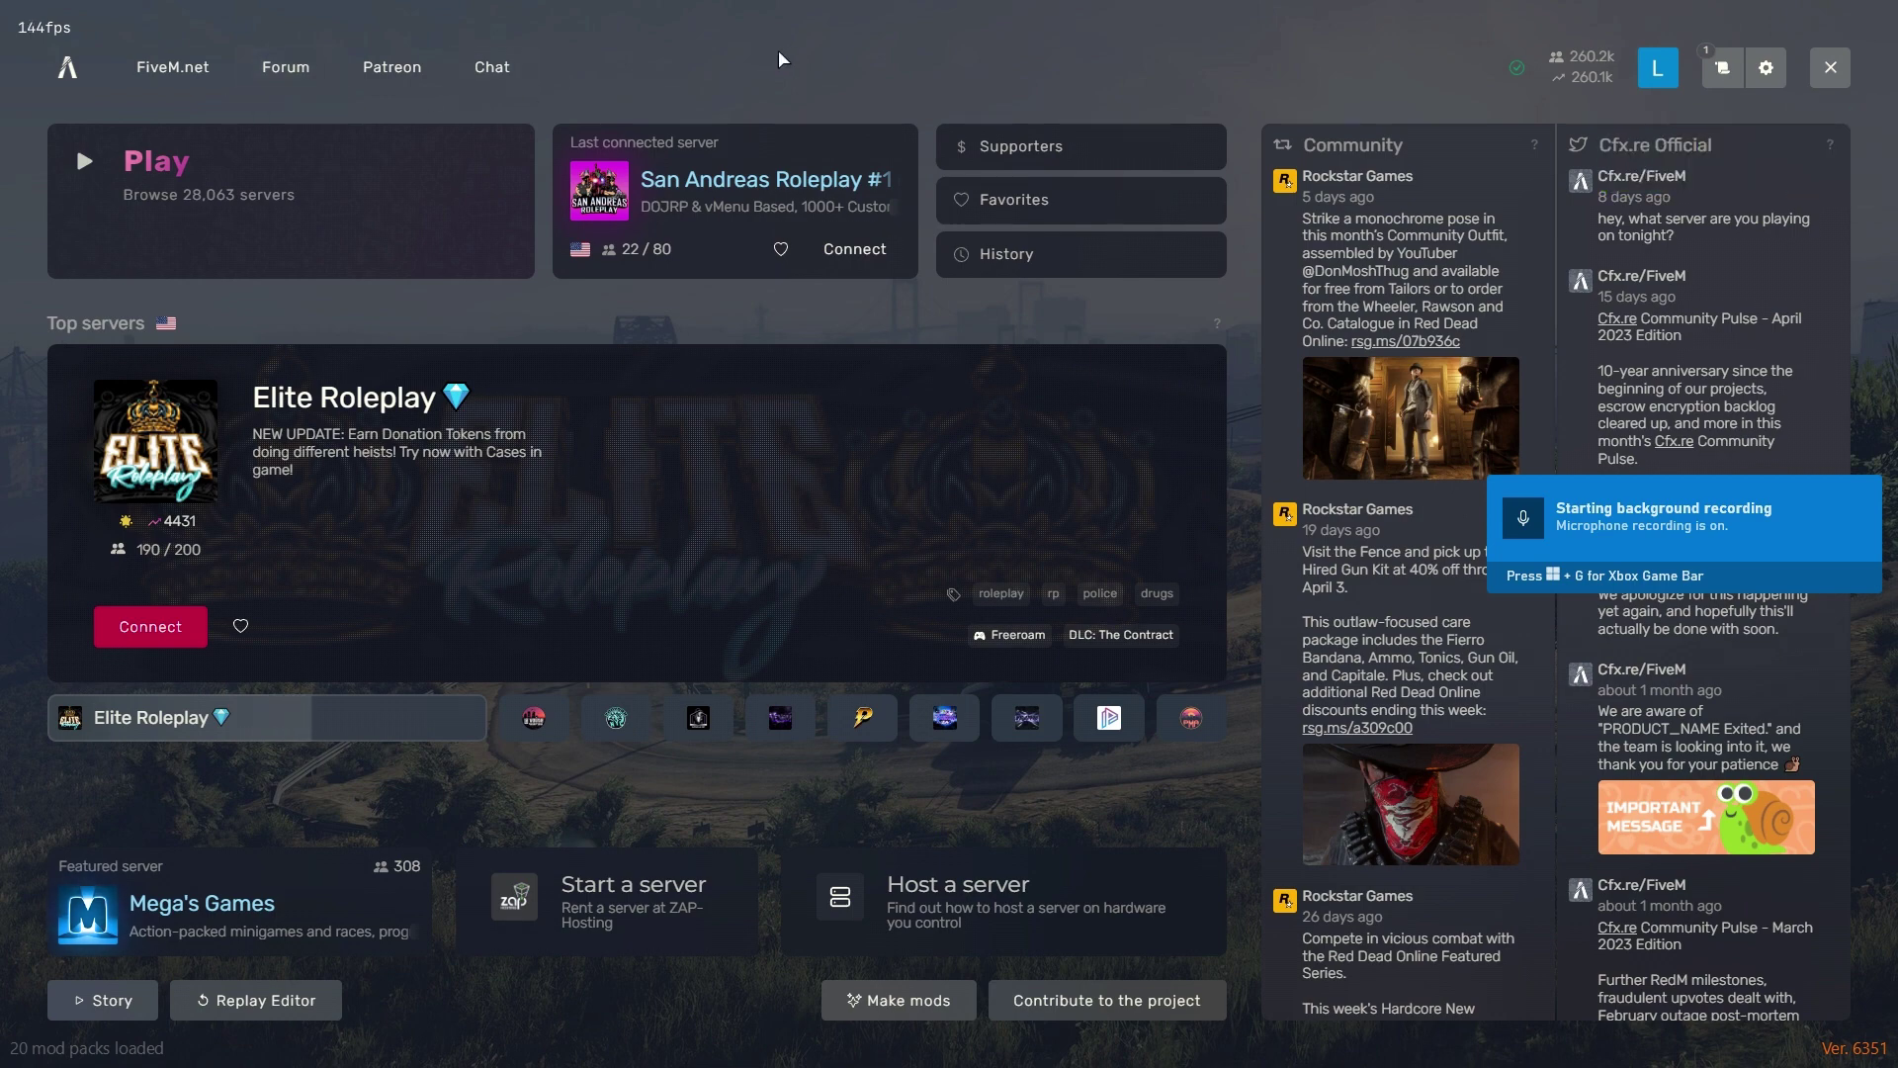
key(F8)
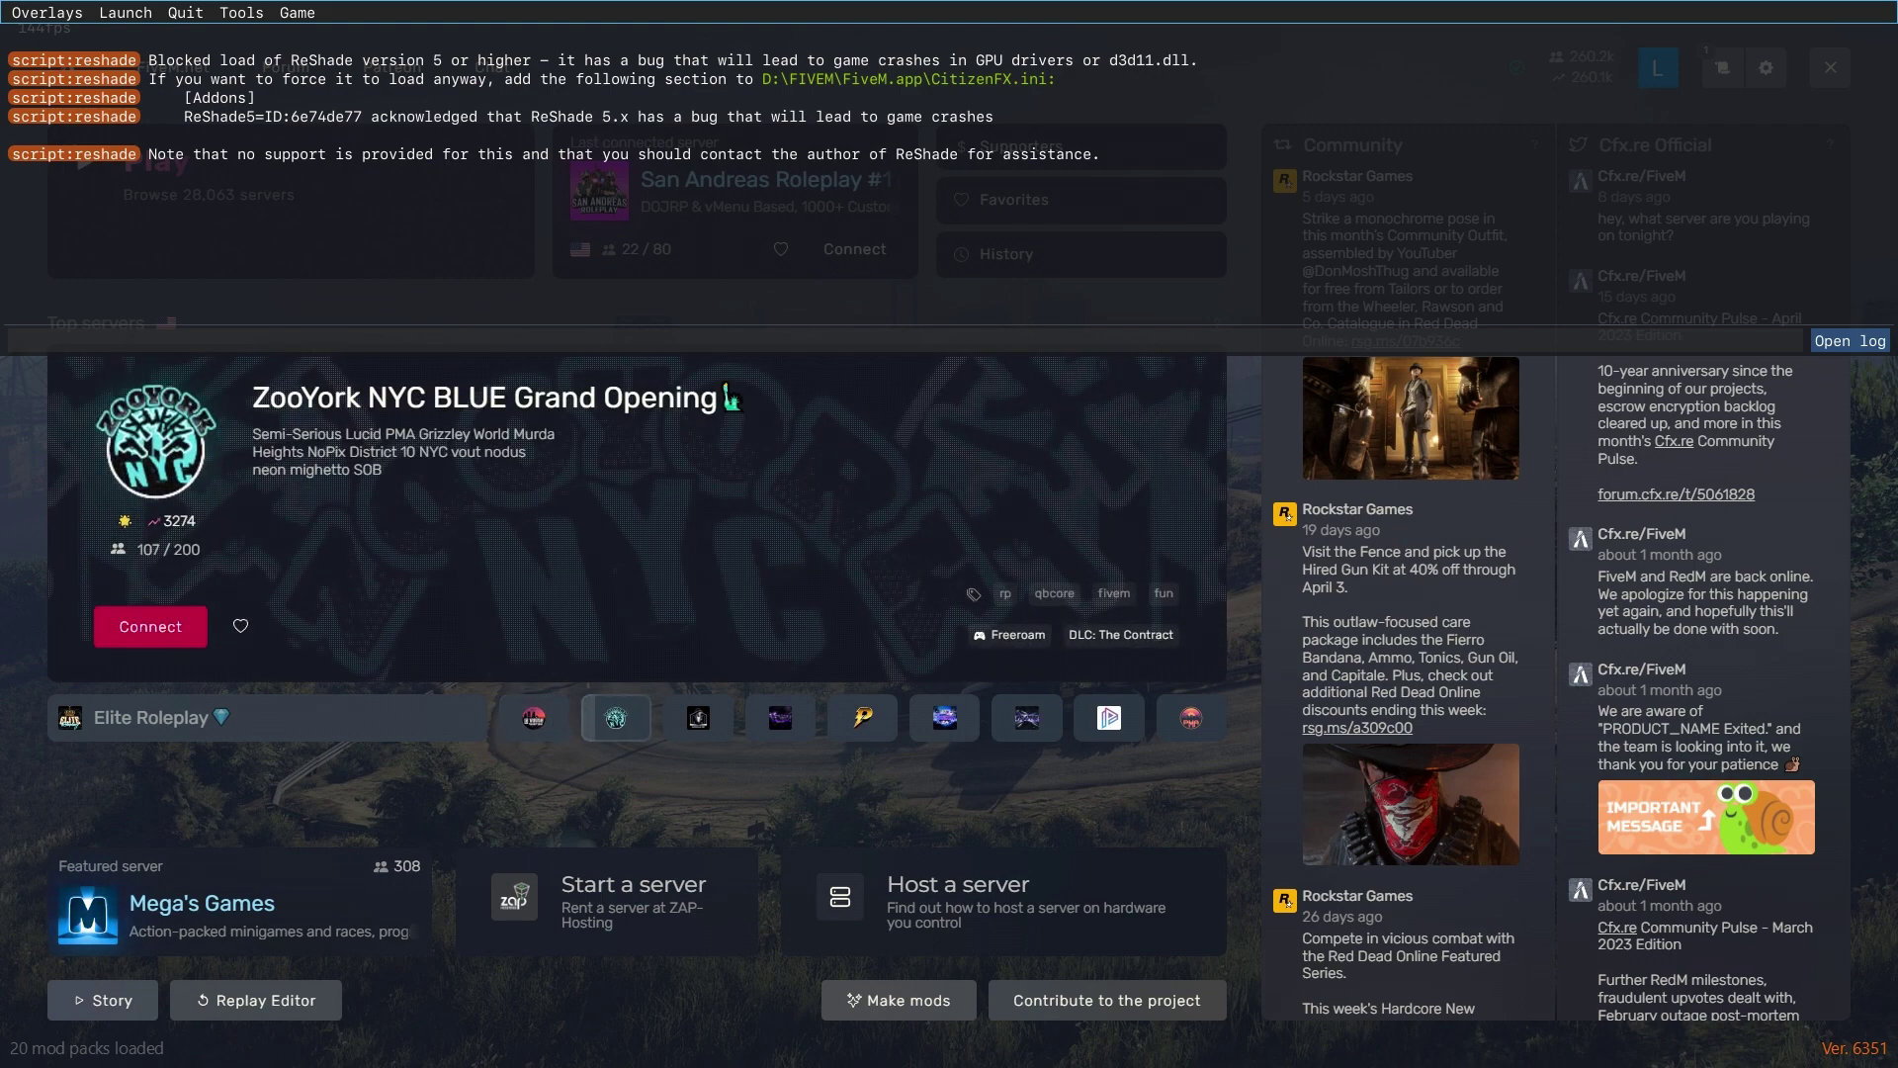
key(F8)
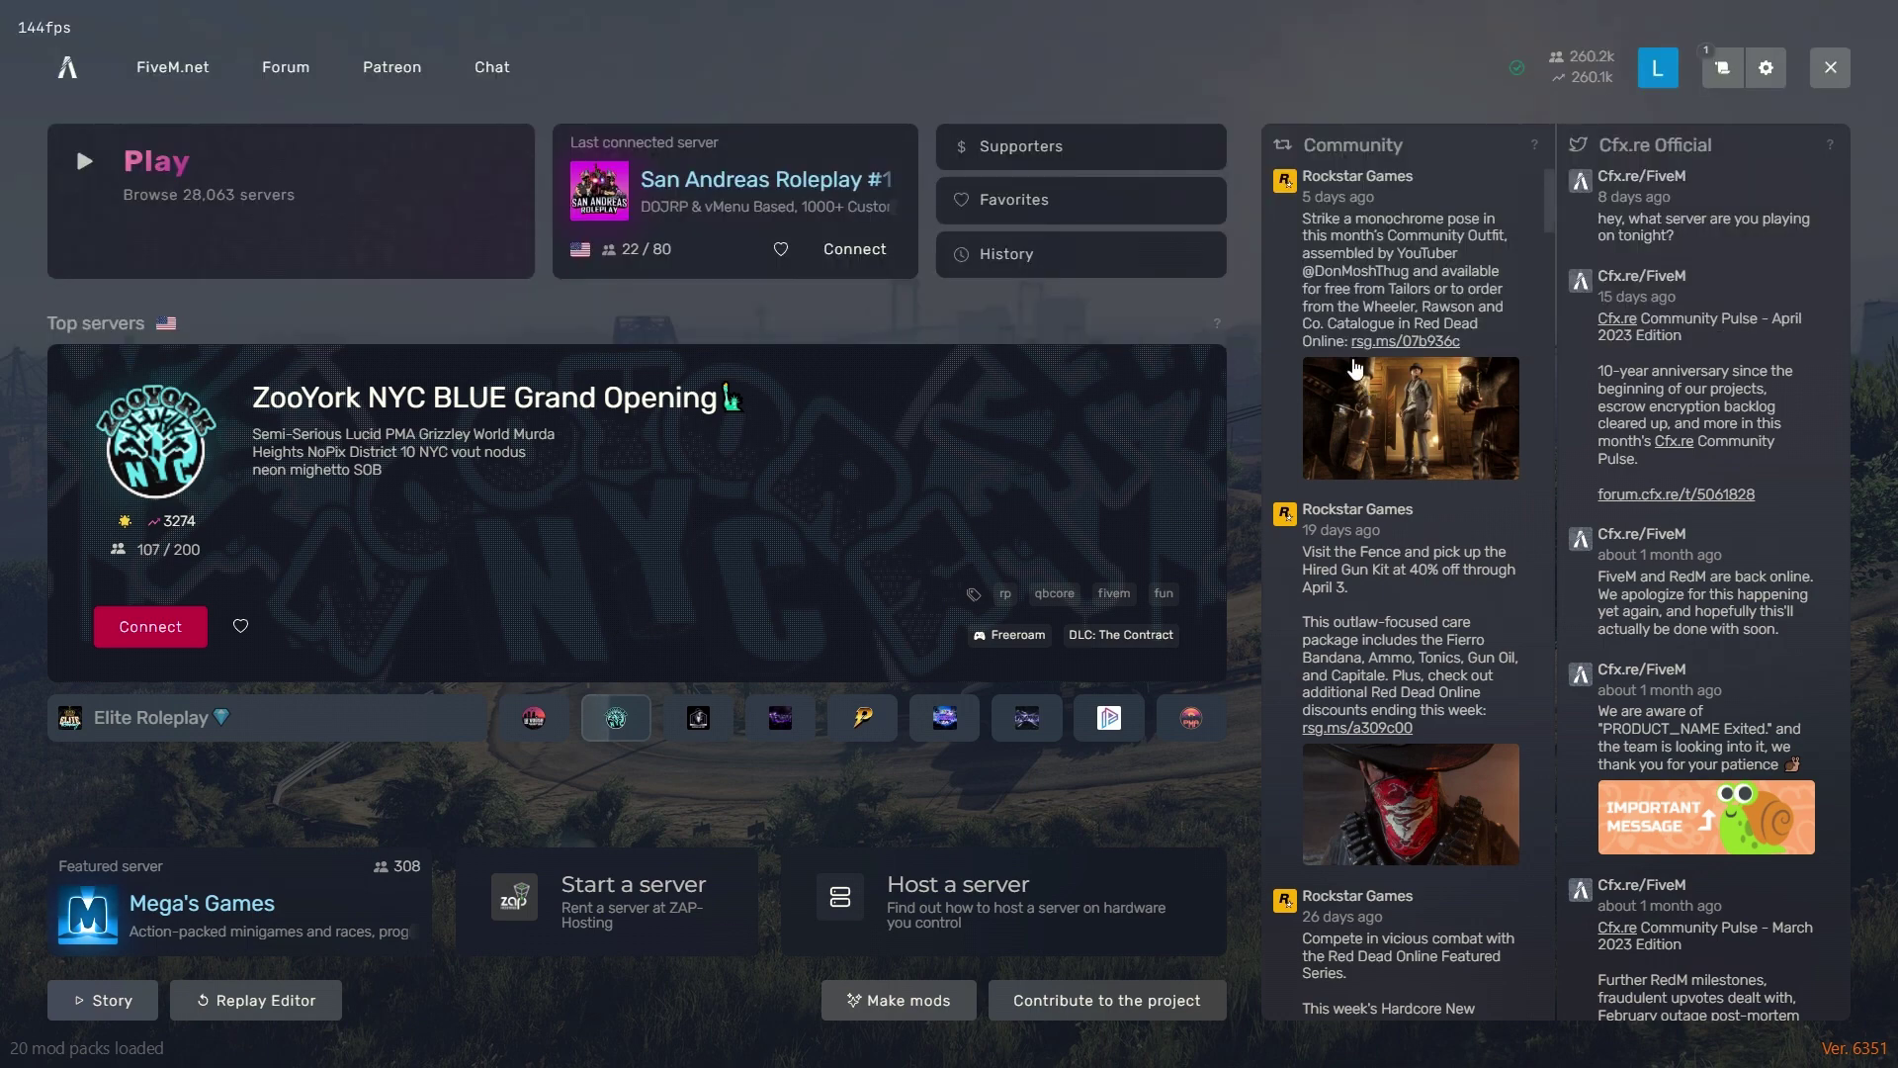
click(1830, 67)
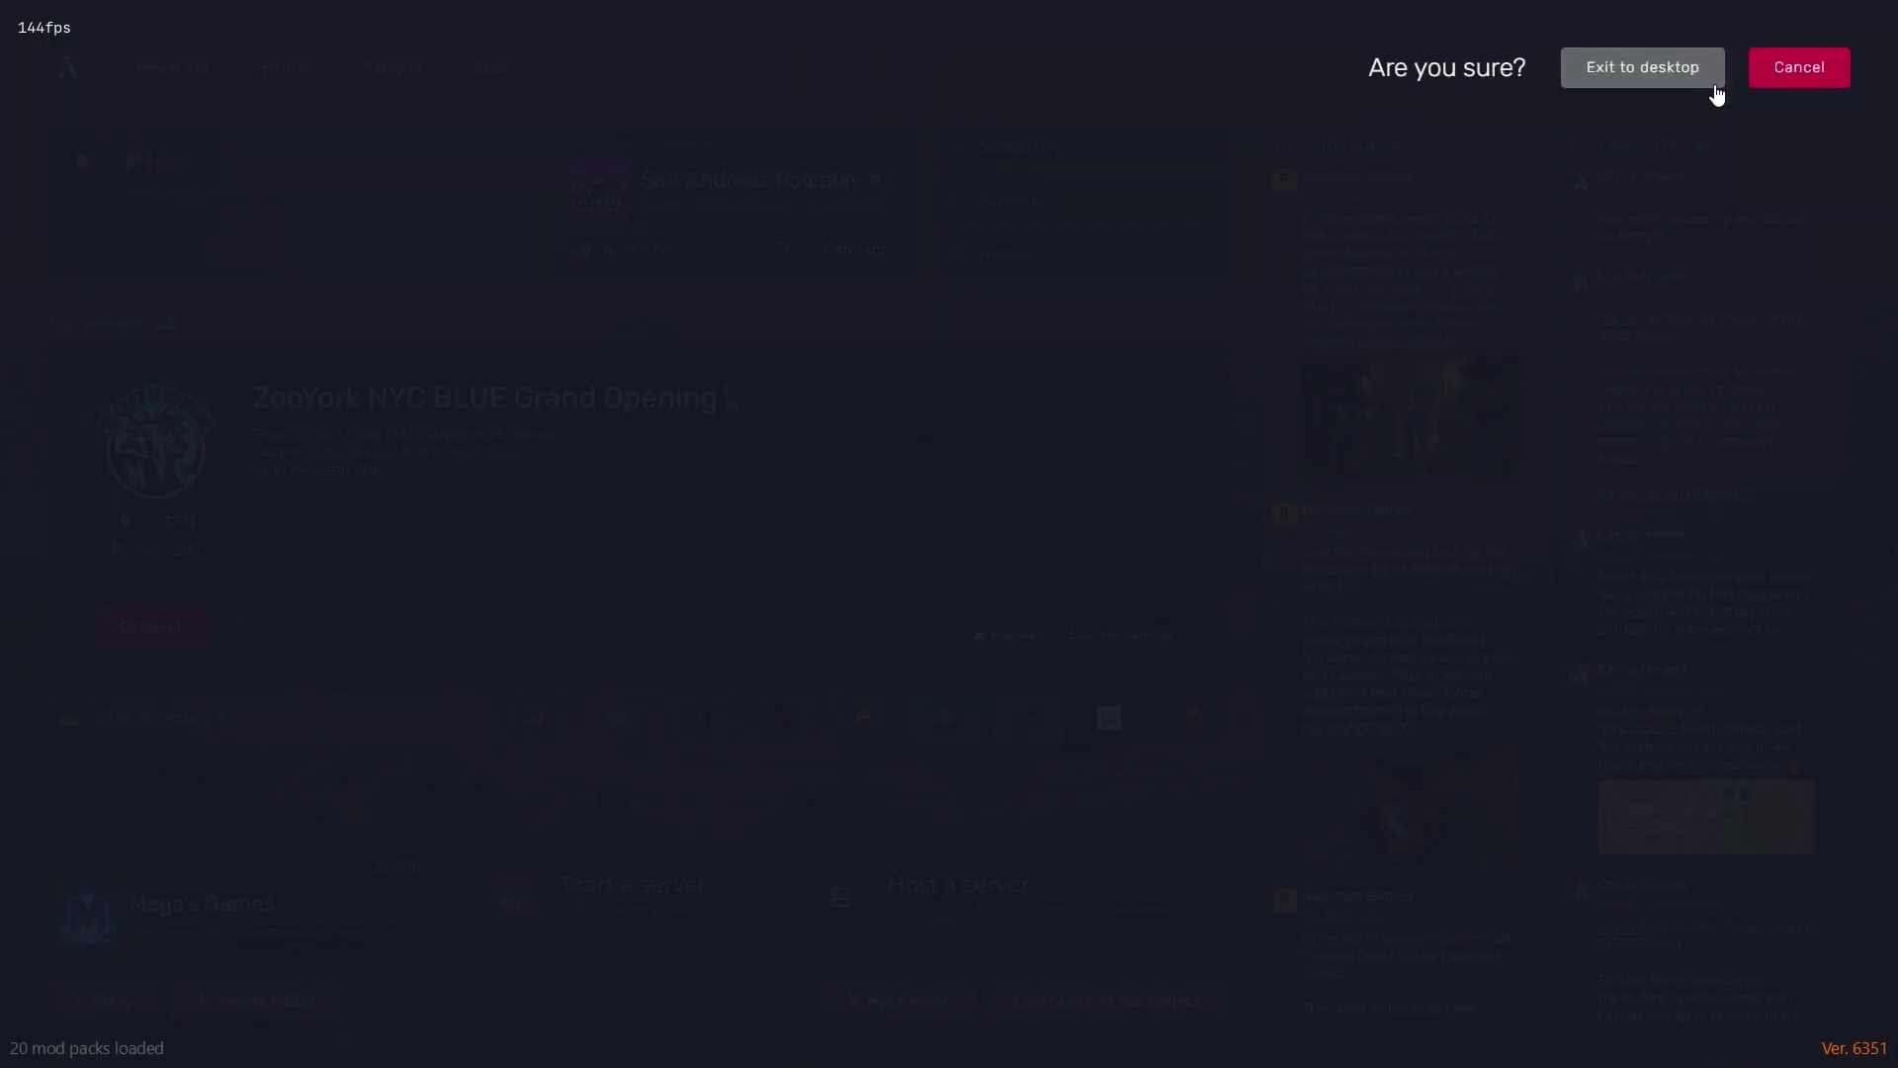
click(1643, 69)
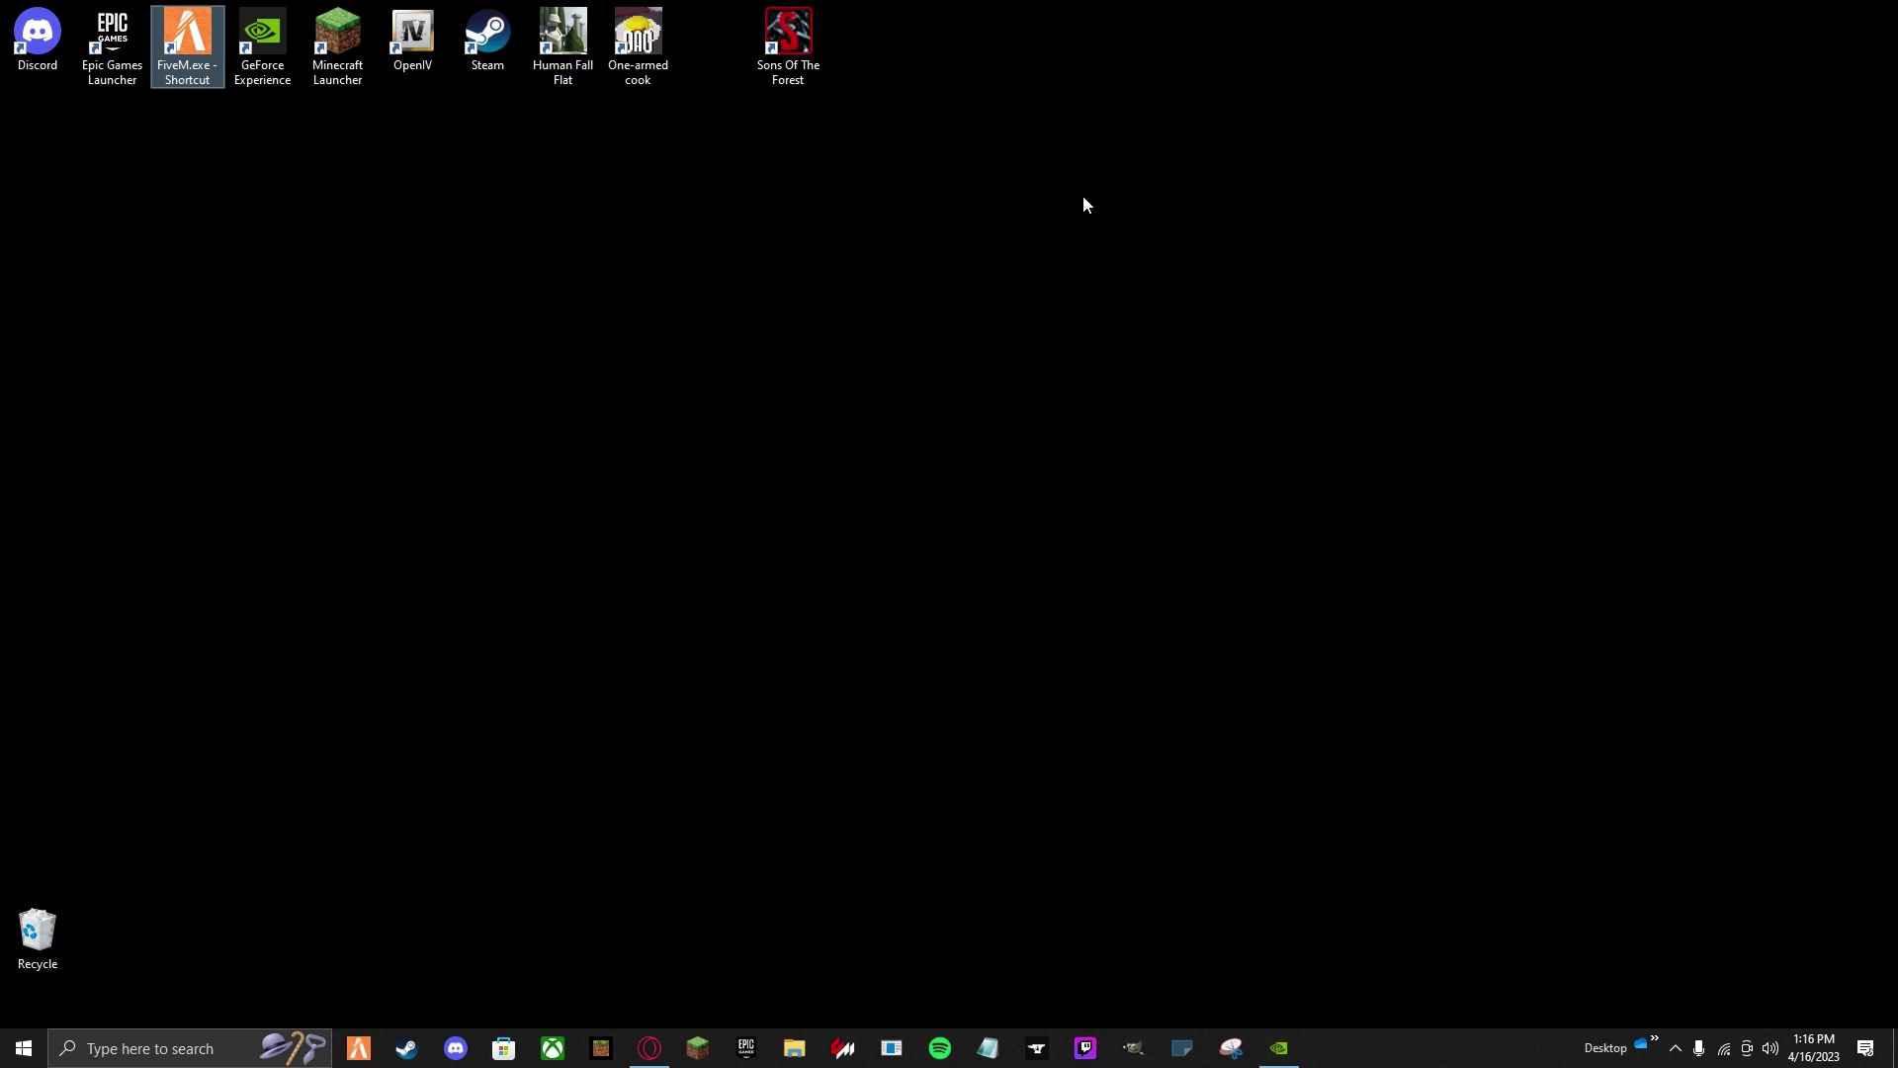
From the FiveM shortcut's file location, go into FiveM Application Data and open CitizenFX.ini.
right_click(191, 44)
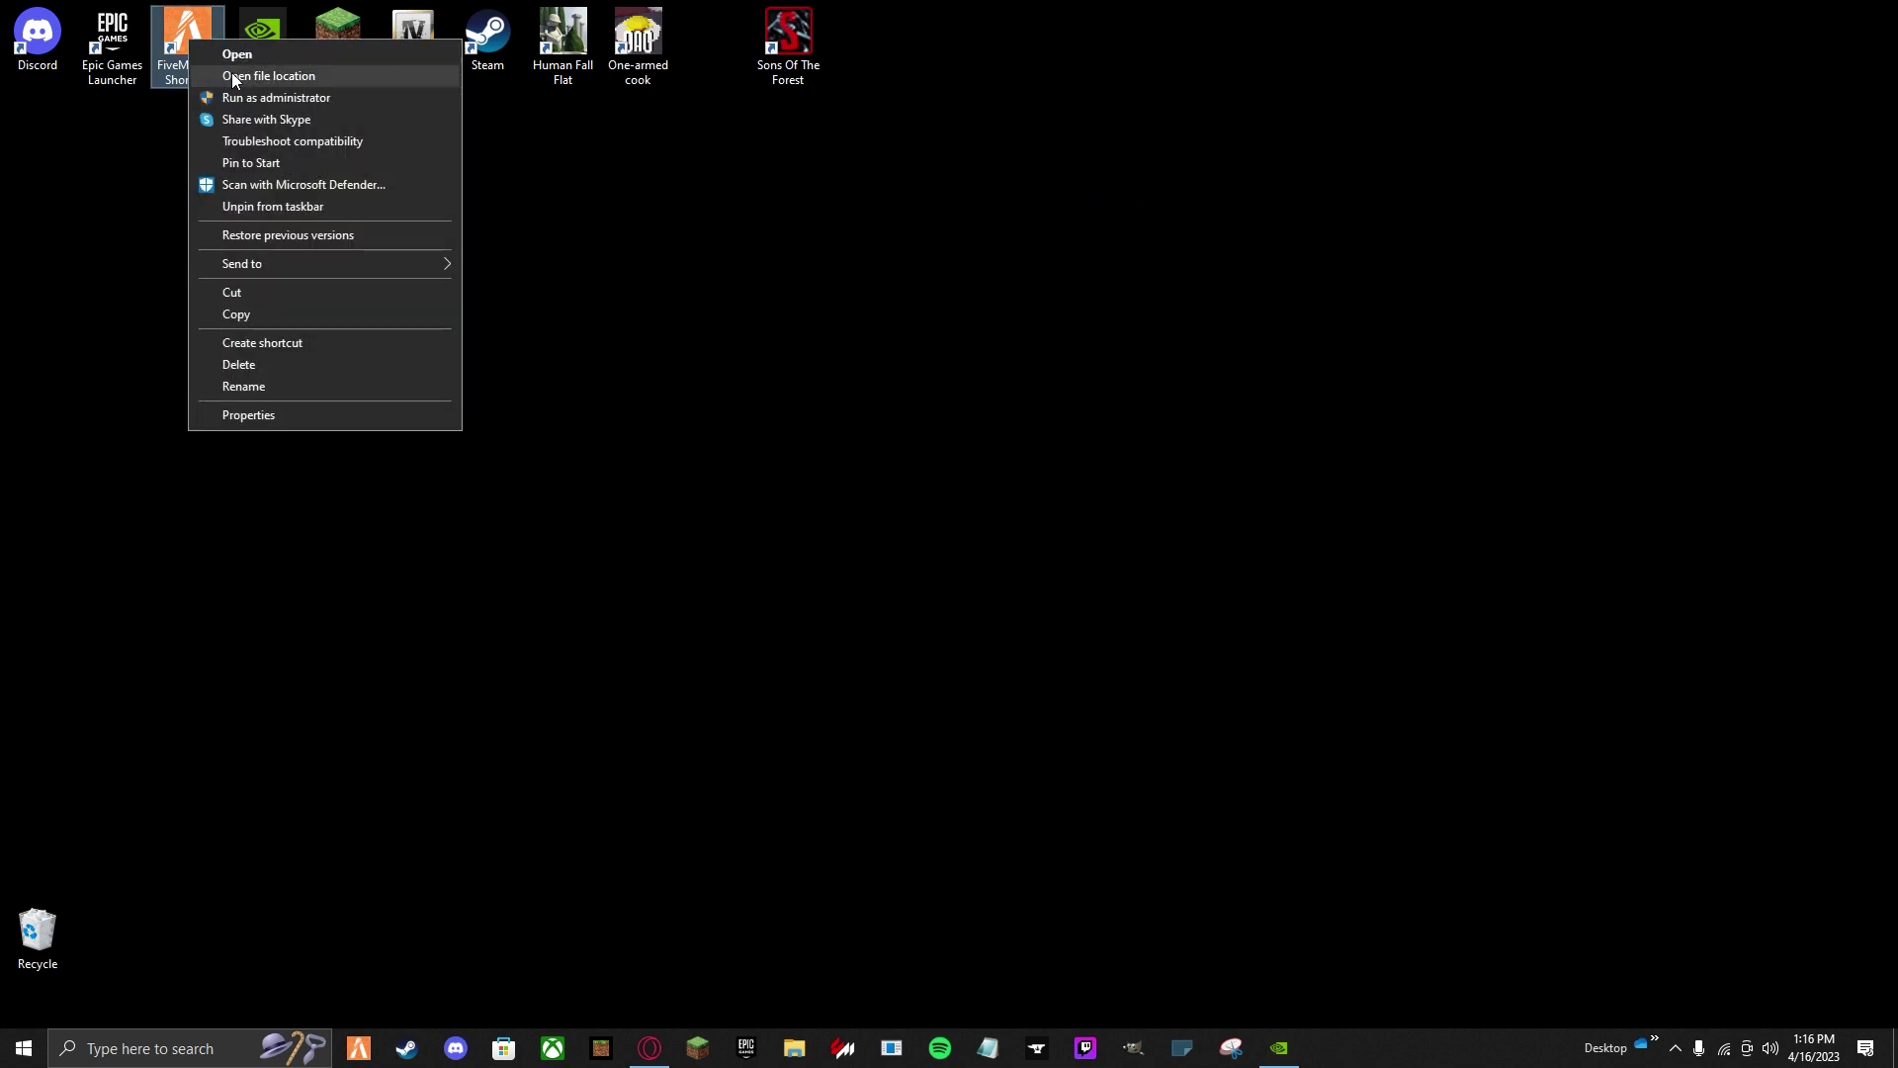
click(231, 73)
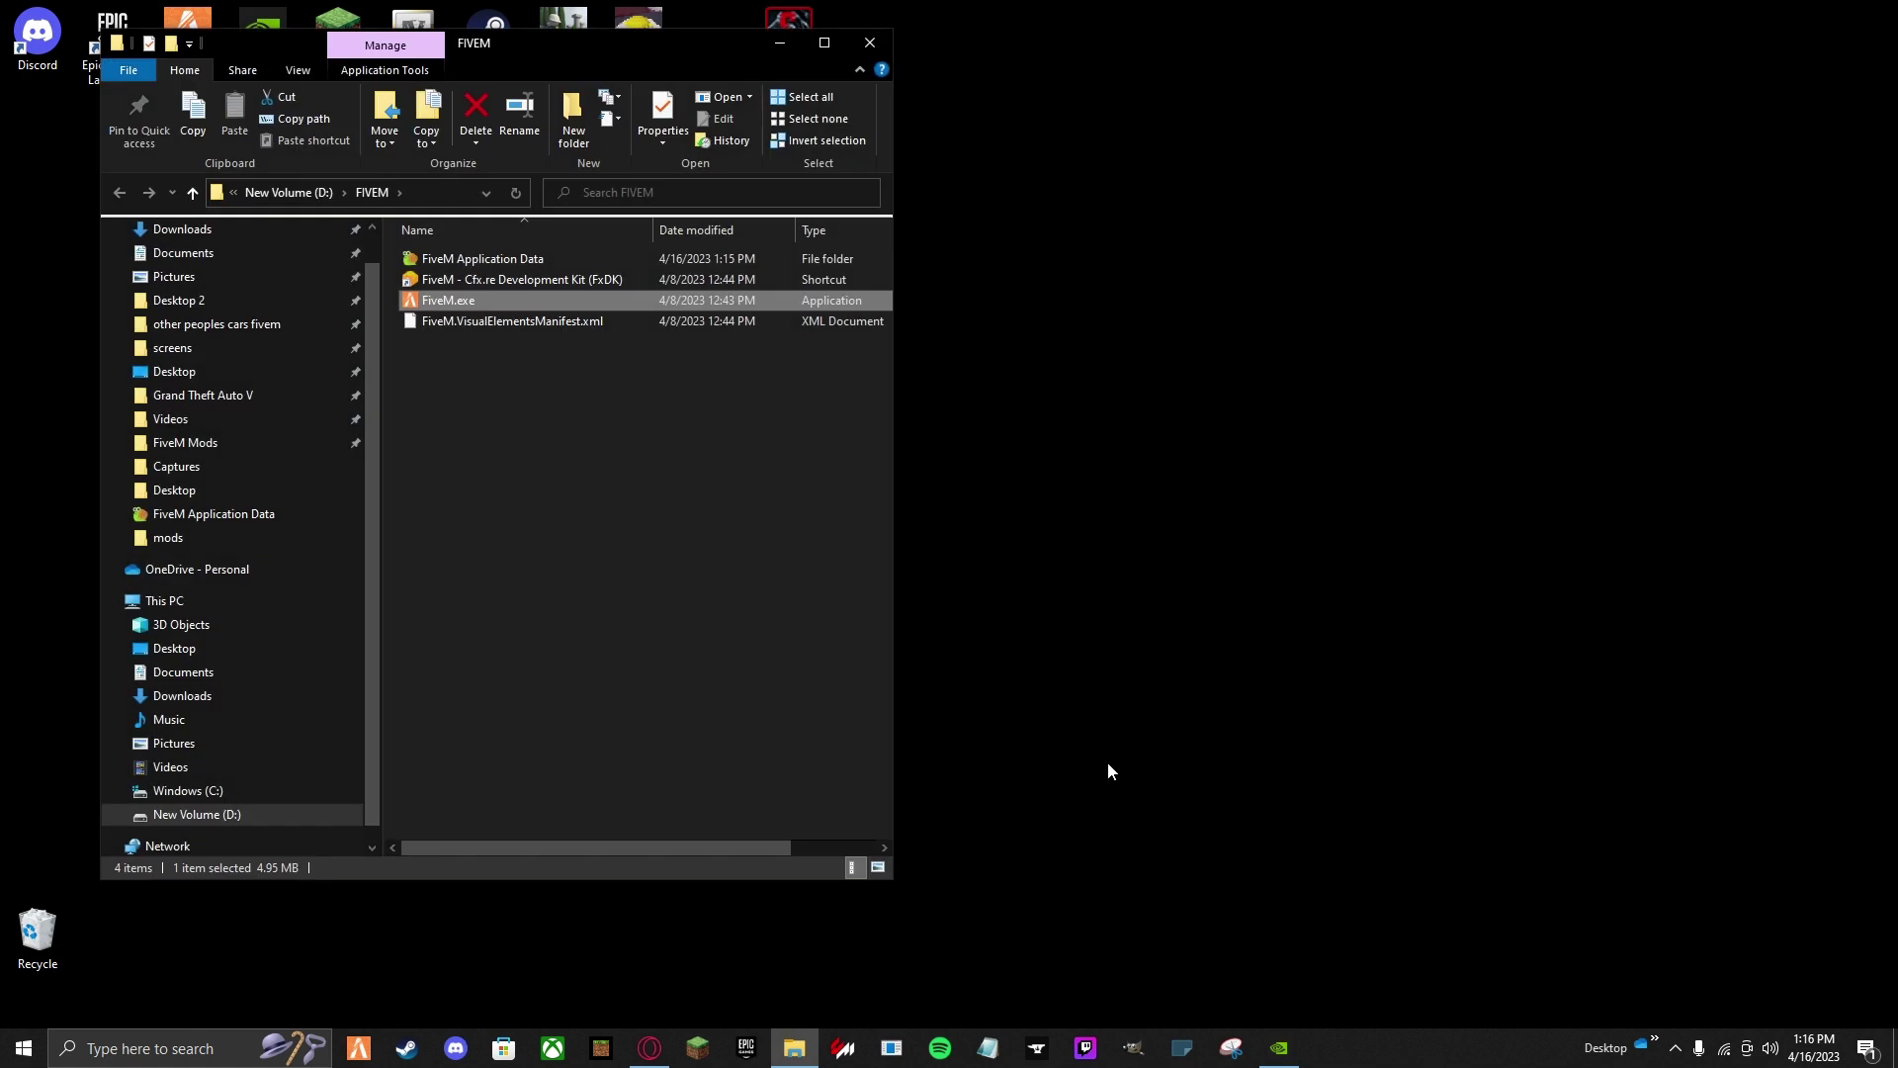
double_click(489, 261)
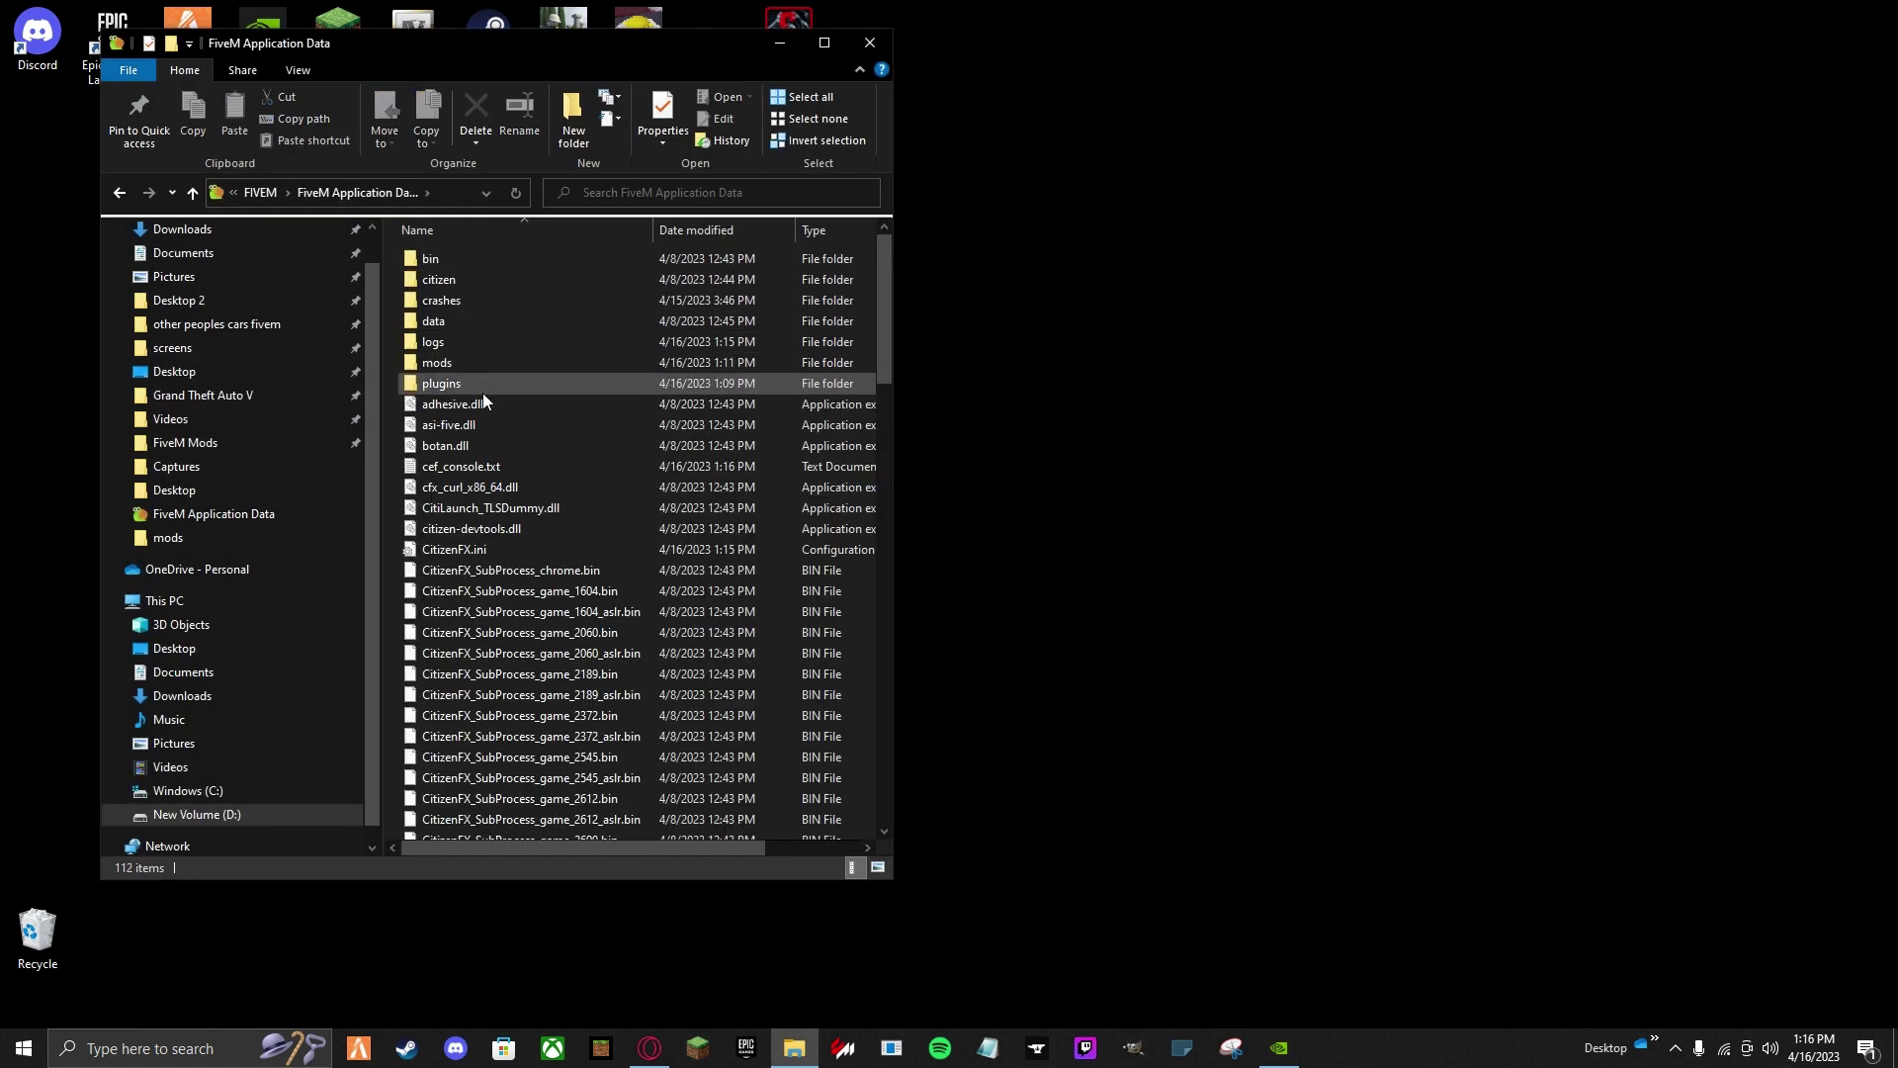
double_click(477, 551)
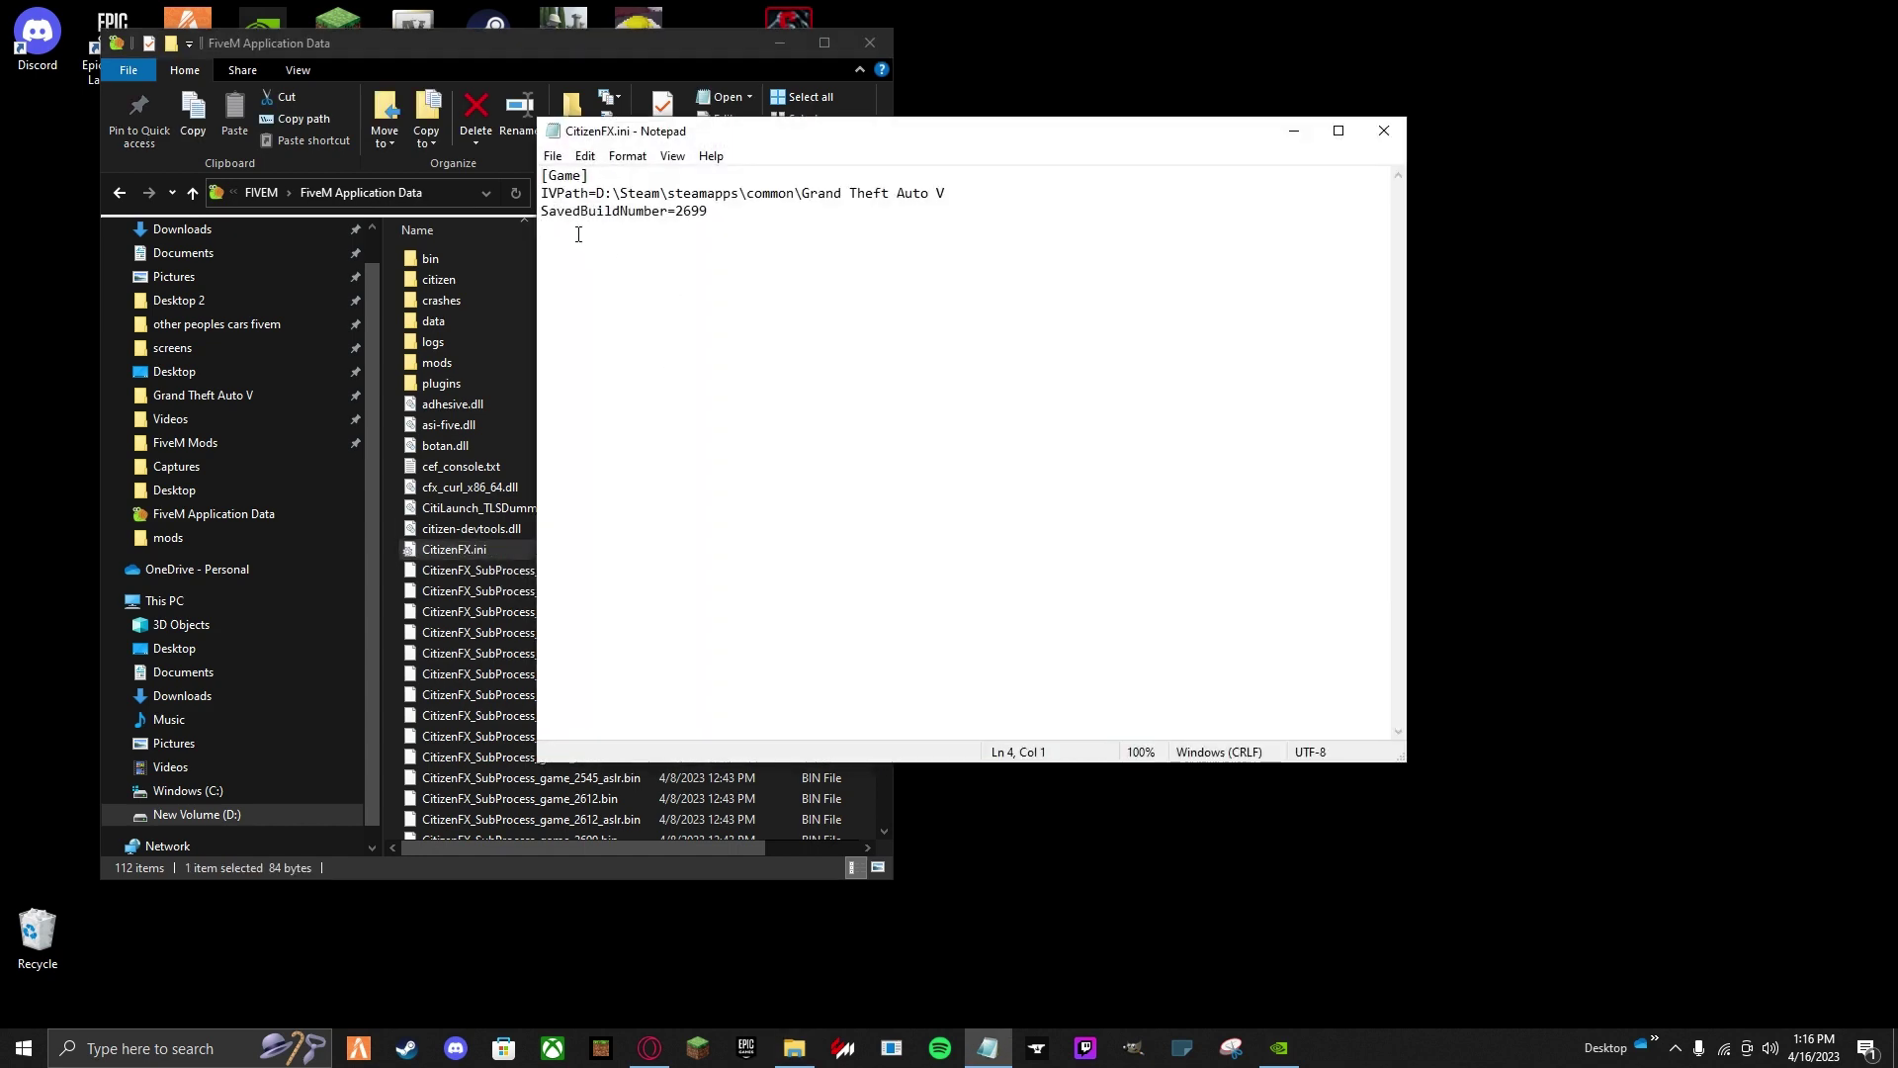
Add an [Addons] section to the end of CitizenFX.ini with the ReShade5 acknowledgement line, including the ID code from the FiveM console.
text([Addons] ReShade5=ID:6e74de77 acknowledged that ReShade 5.x has a bug that will lead to game crashes)
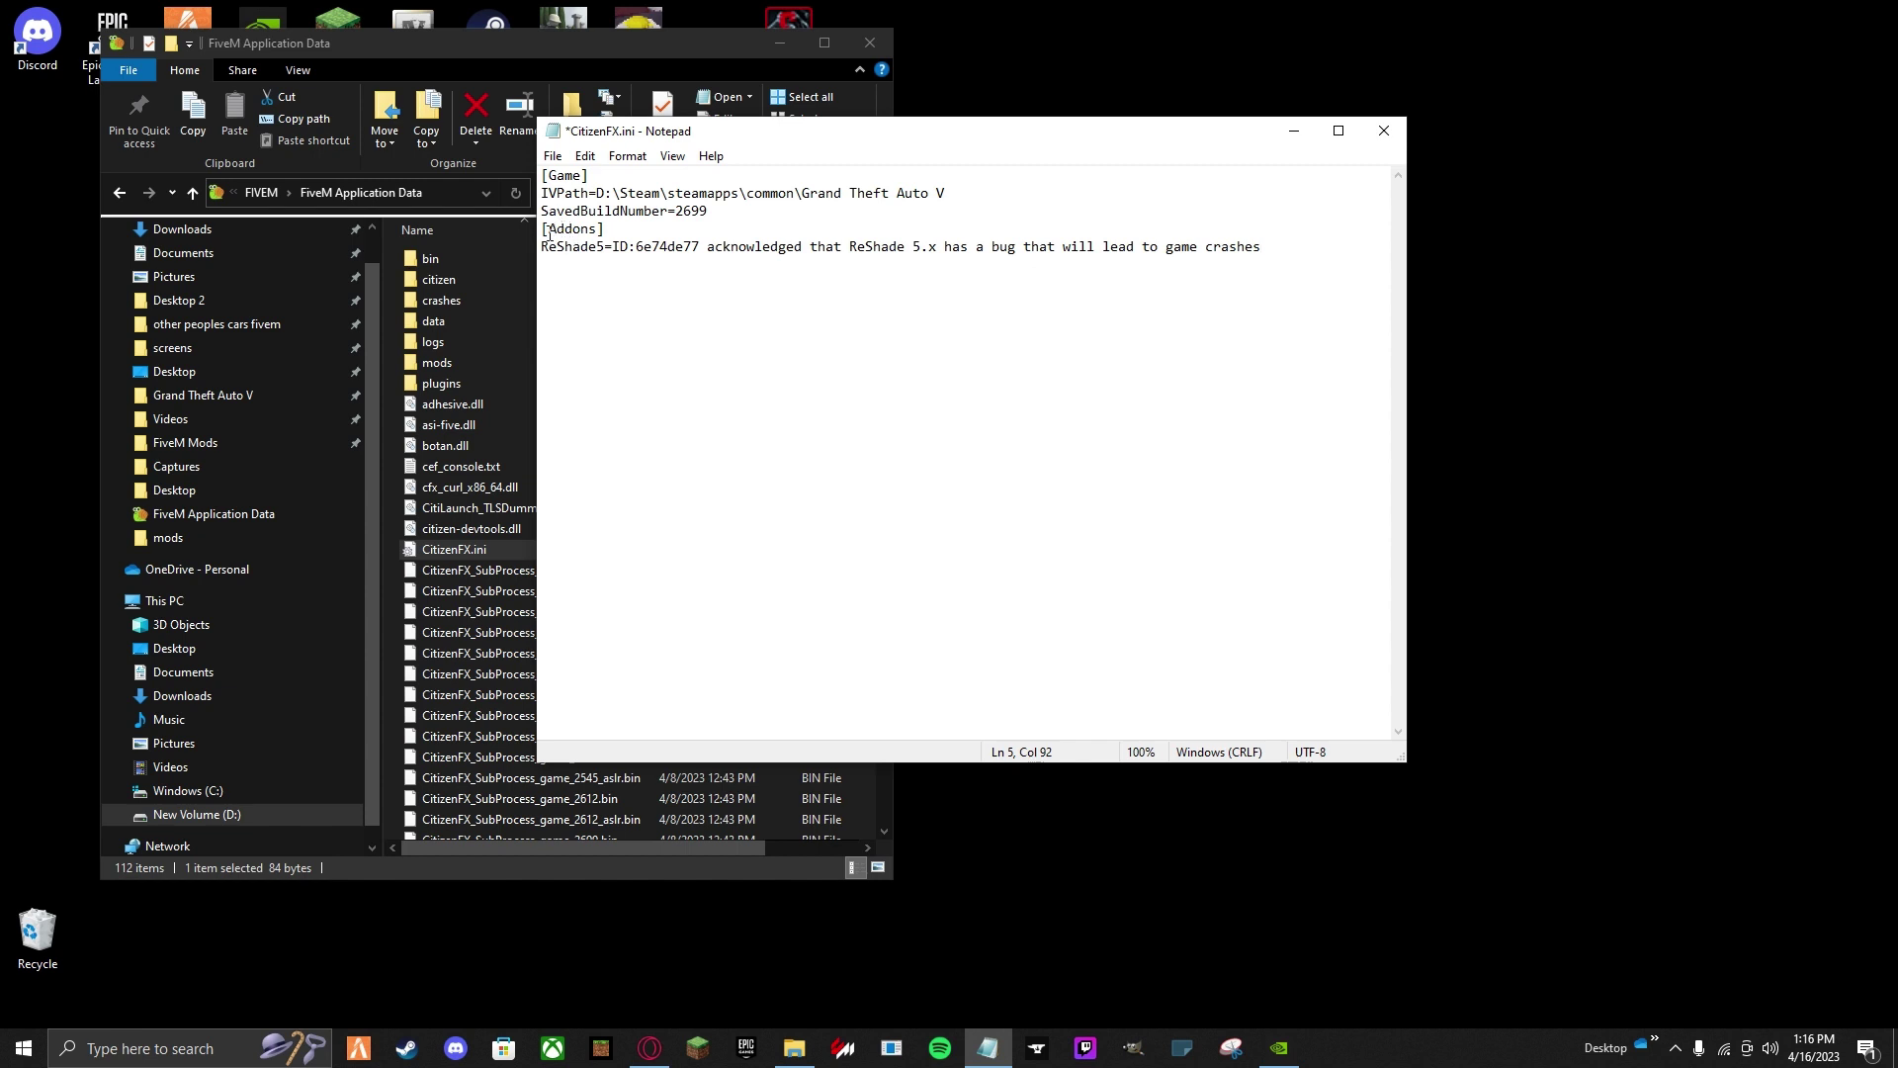
drag(543, 229, 1285, 252)
click(1285, 251)
Copy the ID code in the ReShade5 line and replace it with the placeholder YOURCODE.
drag(688, 242, 701, 244)
key(ctrl+c)
text(YOUR)
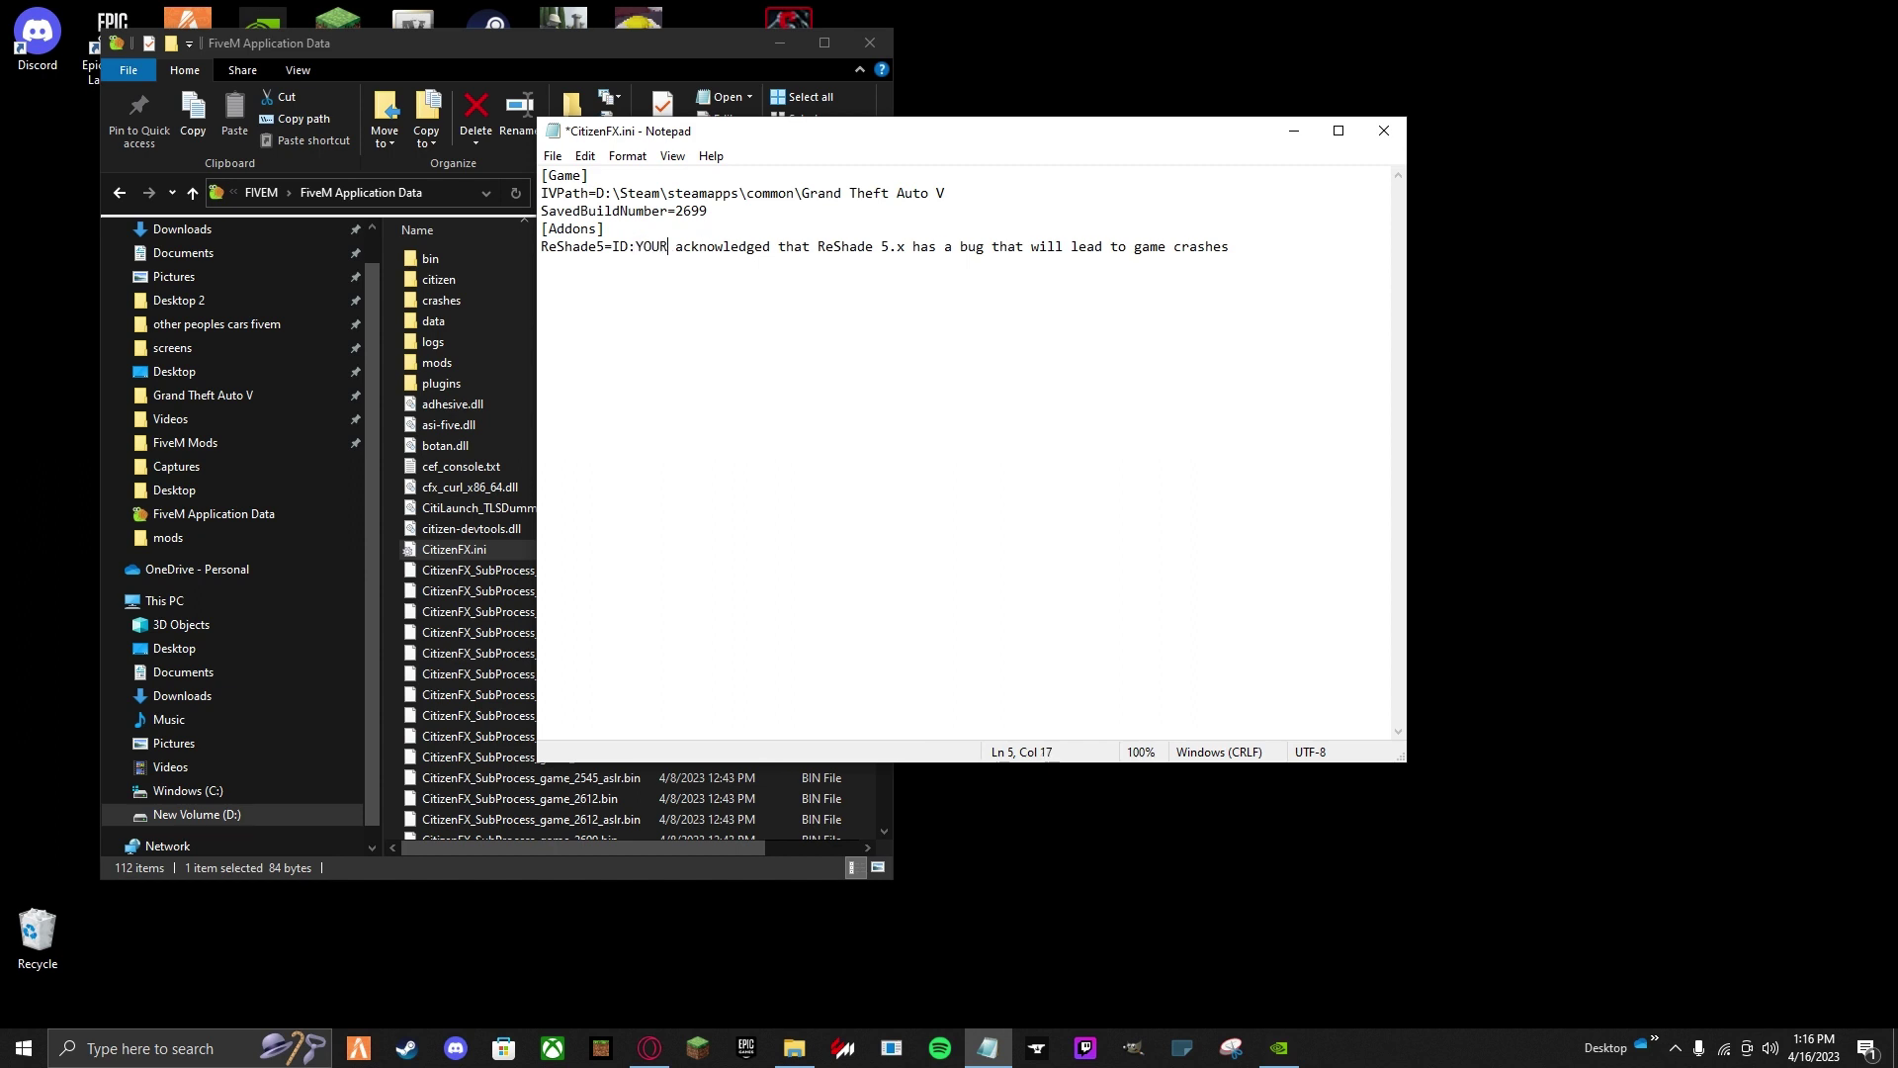
text(CODE)
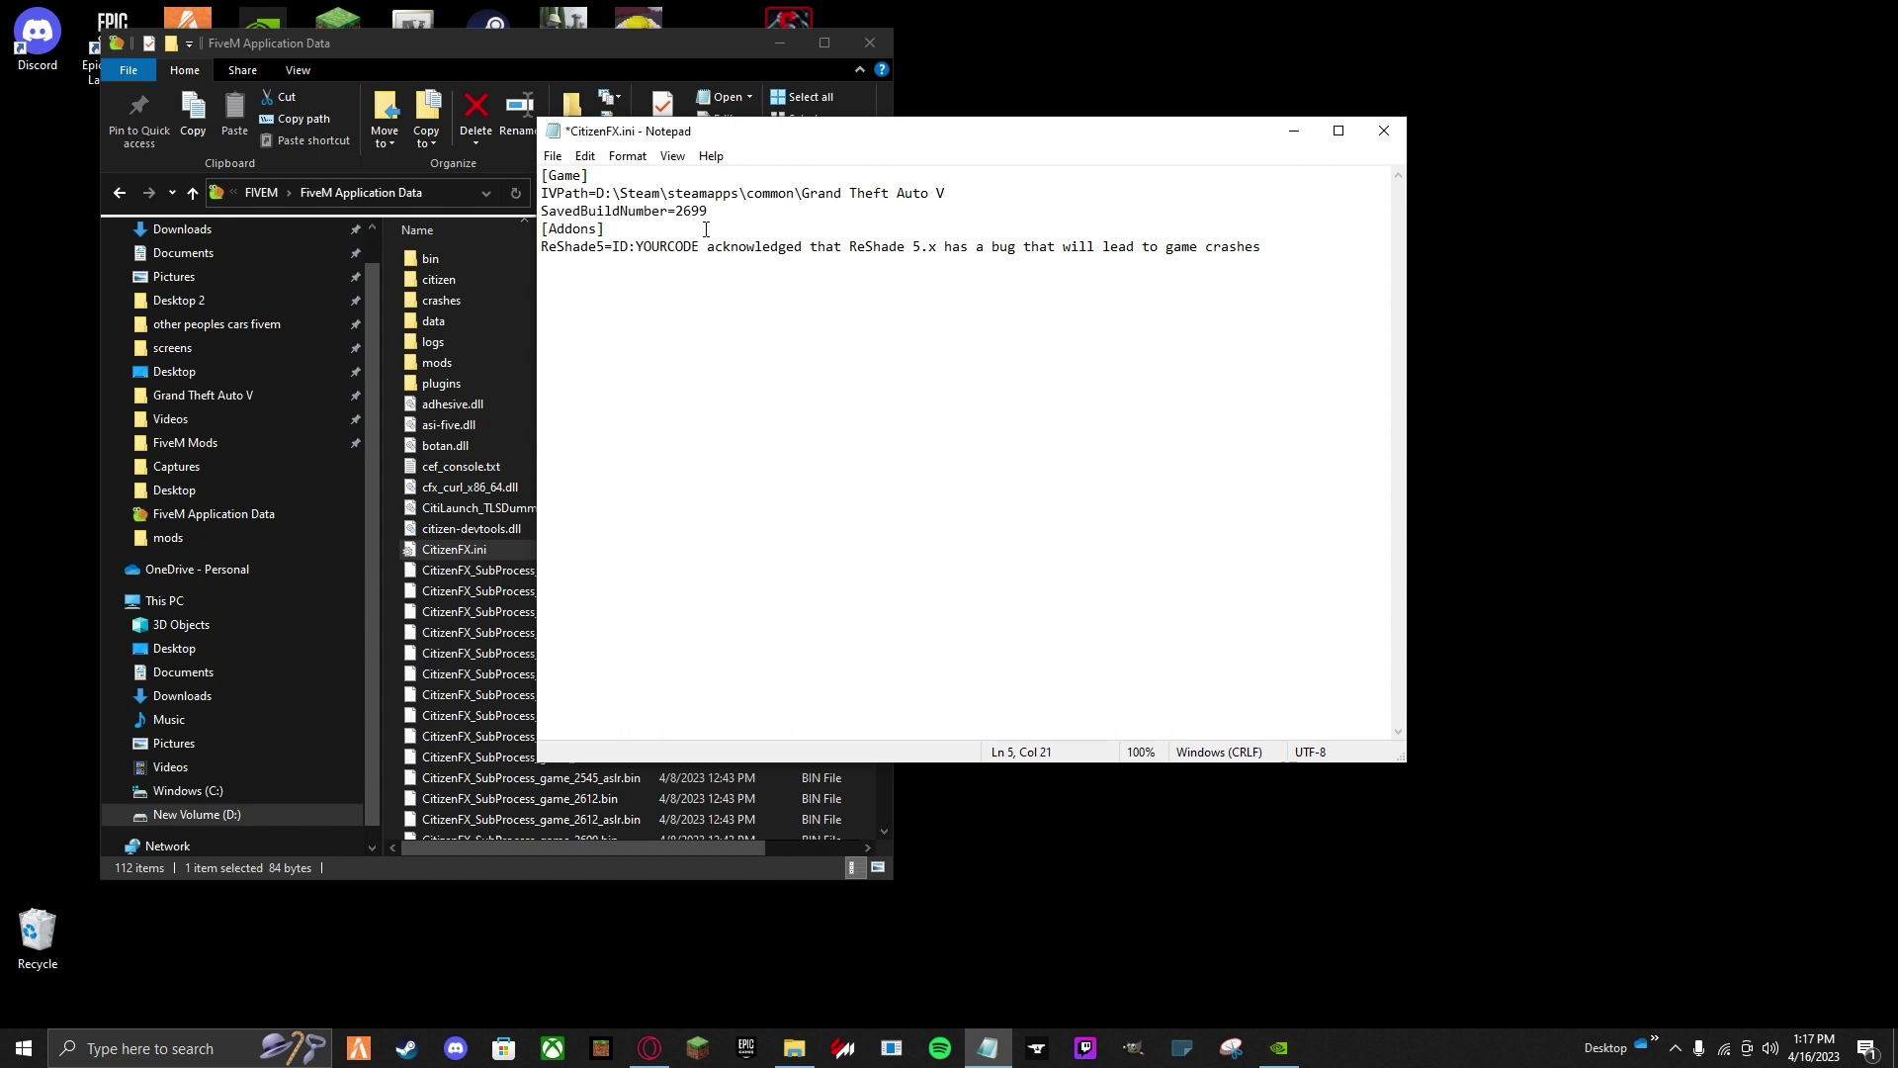
drag(703, 246, 659, 255)
drag(1276, 259, 525, 225)
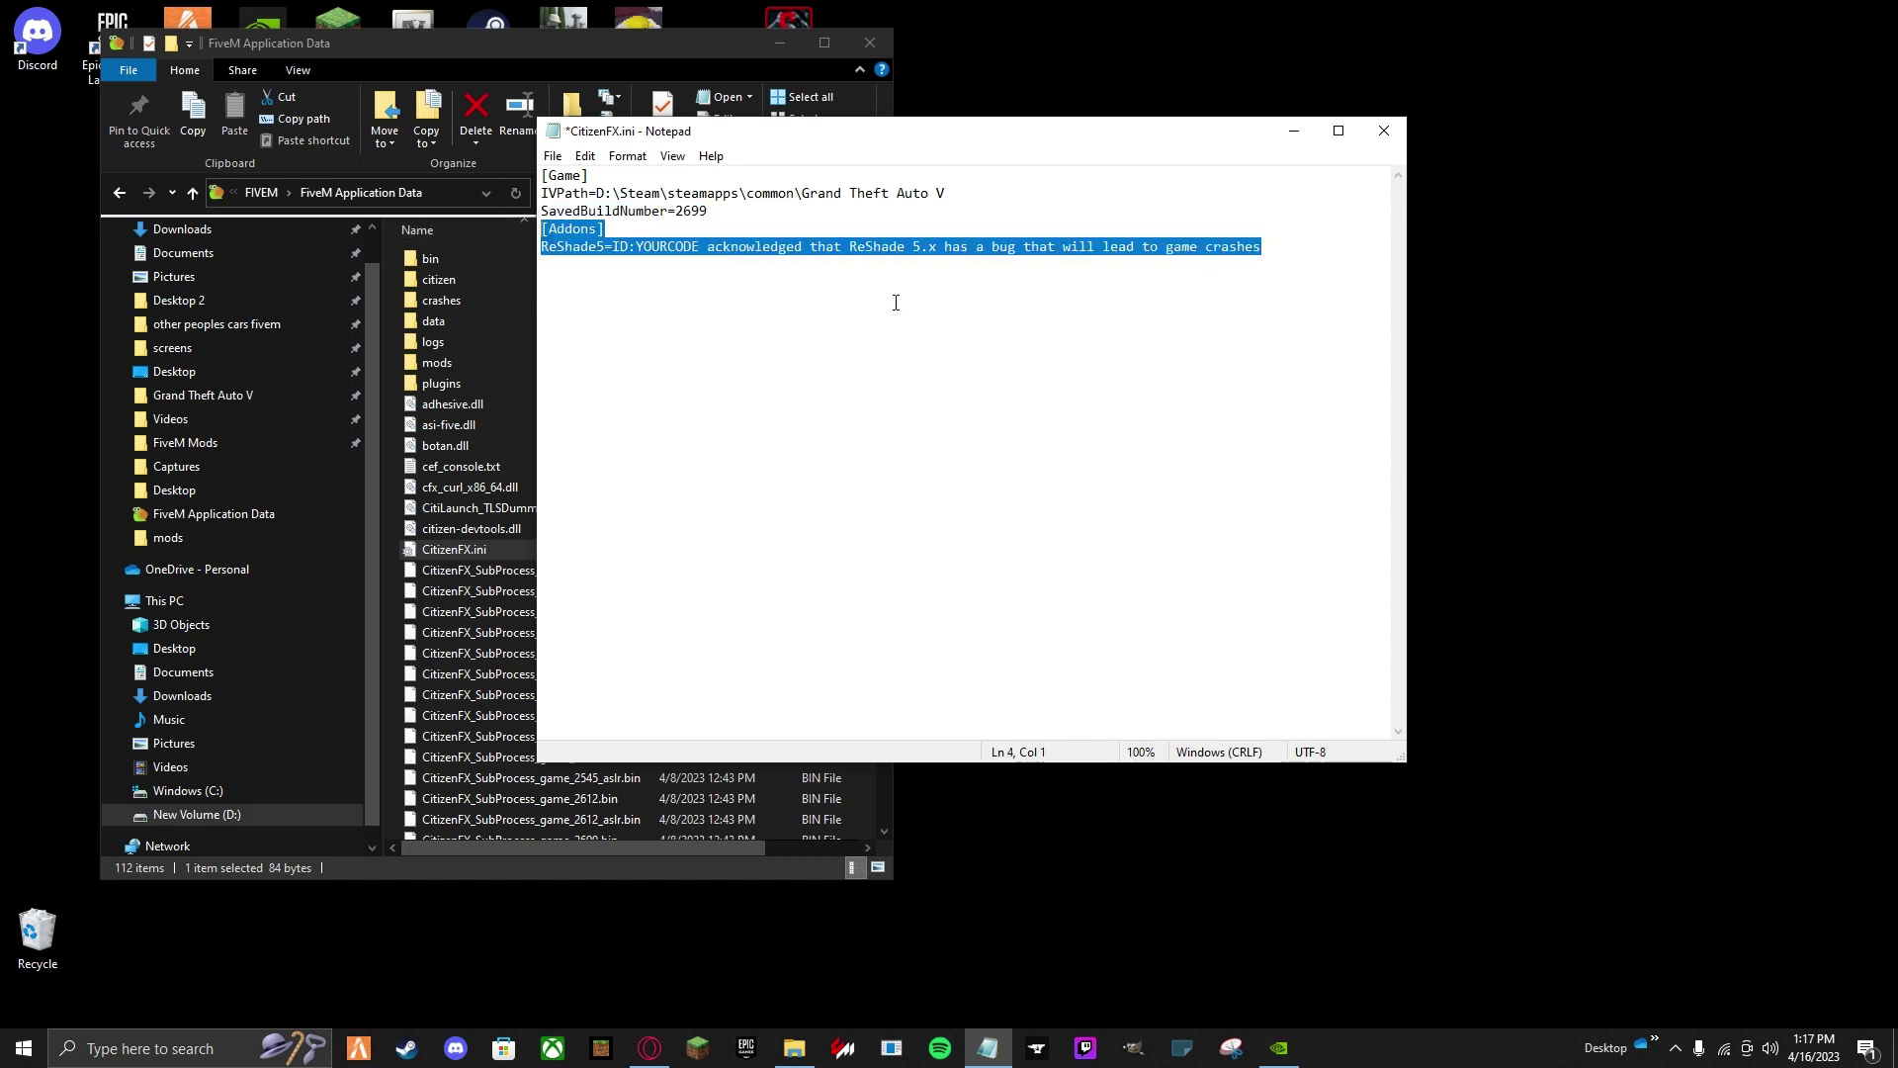
Undo the paste over the [Addons] section and put the copied ID code back in place of YOURCODE.
key(ctrl+v)
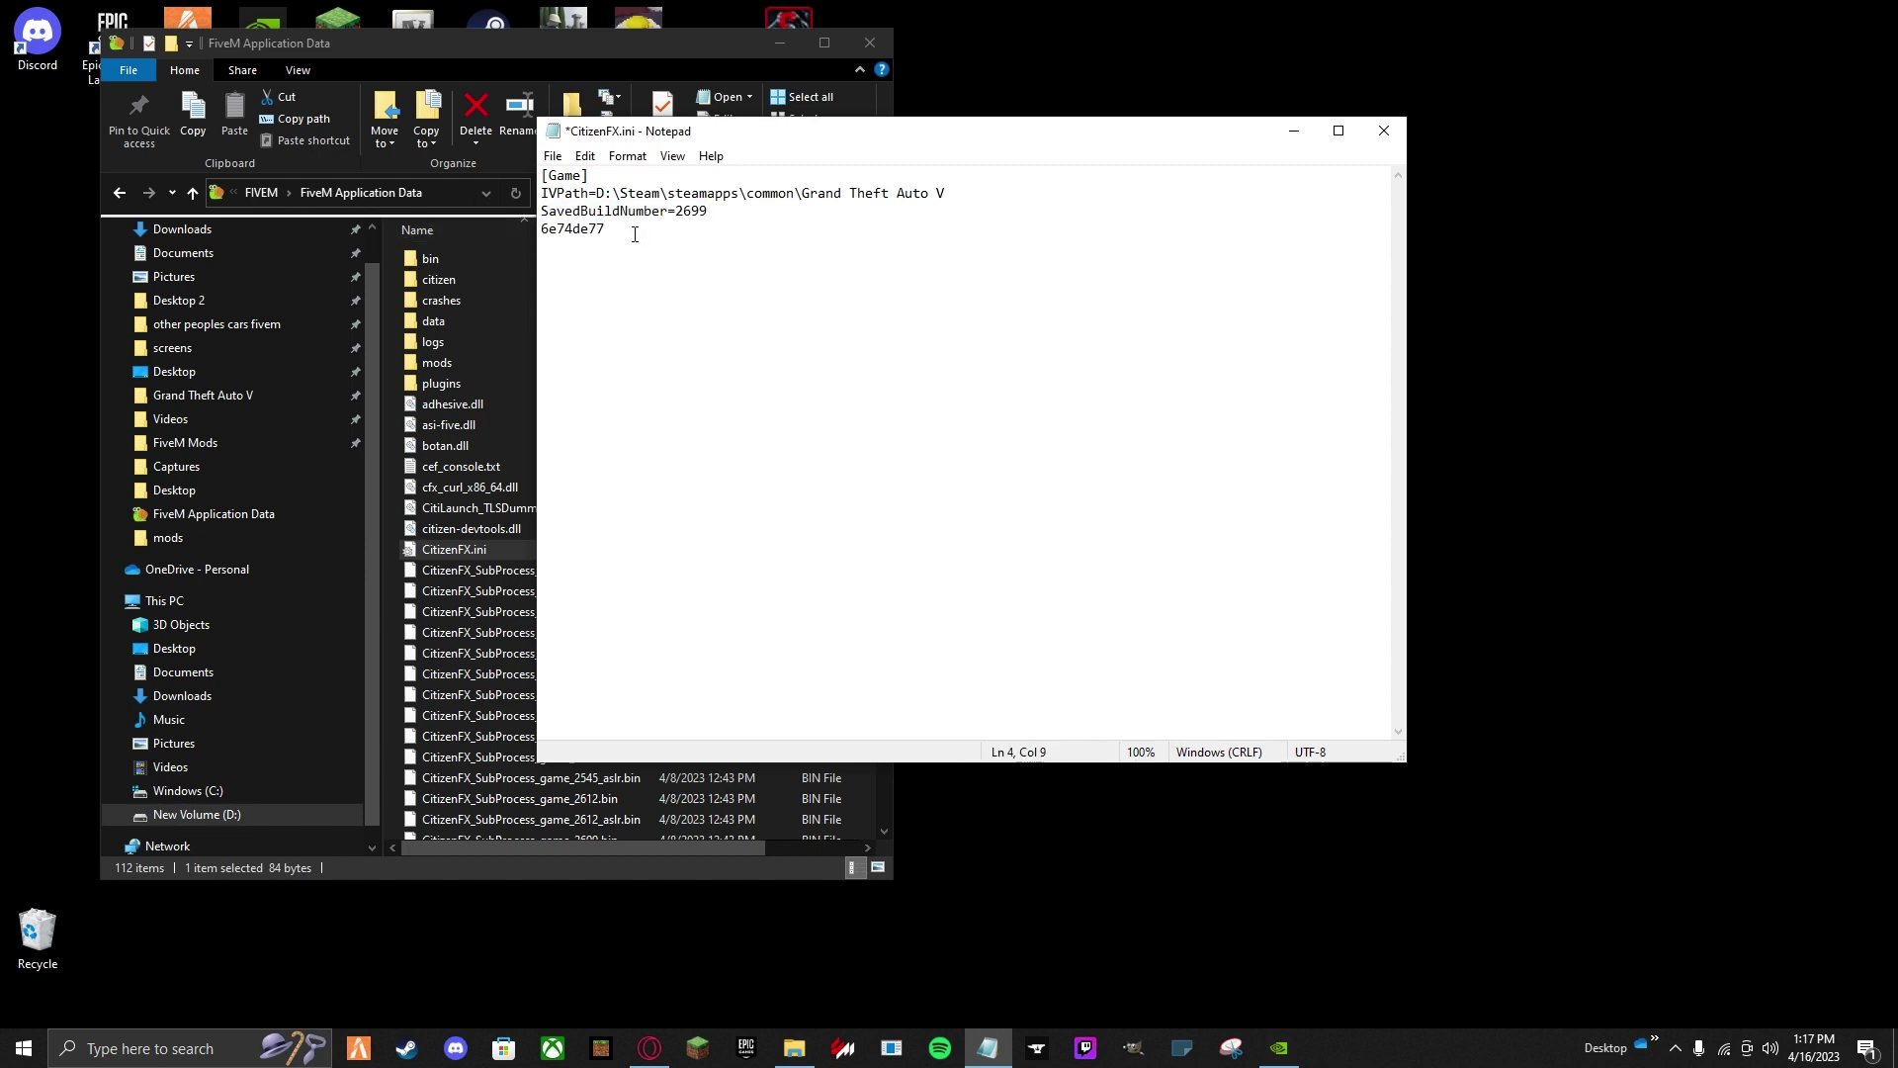
key(ctrl+z)
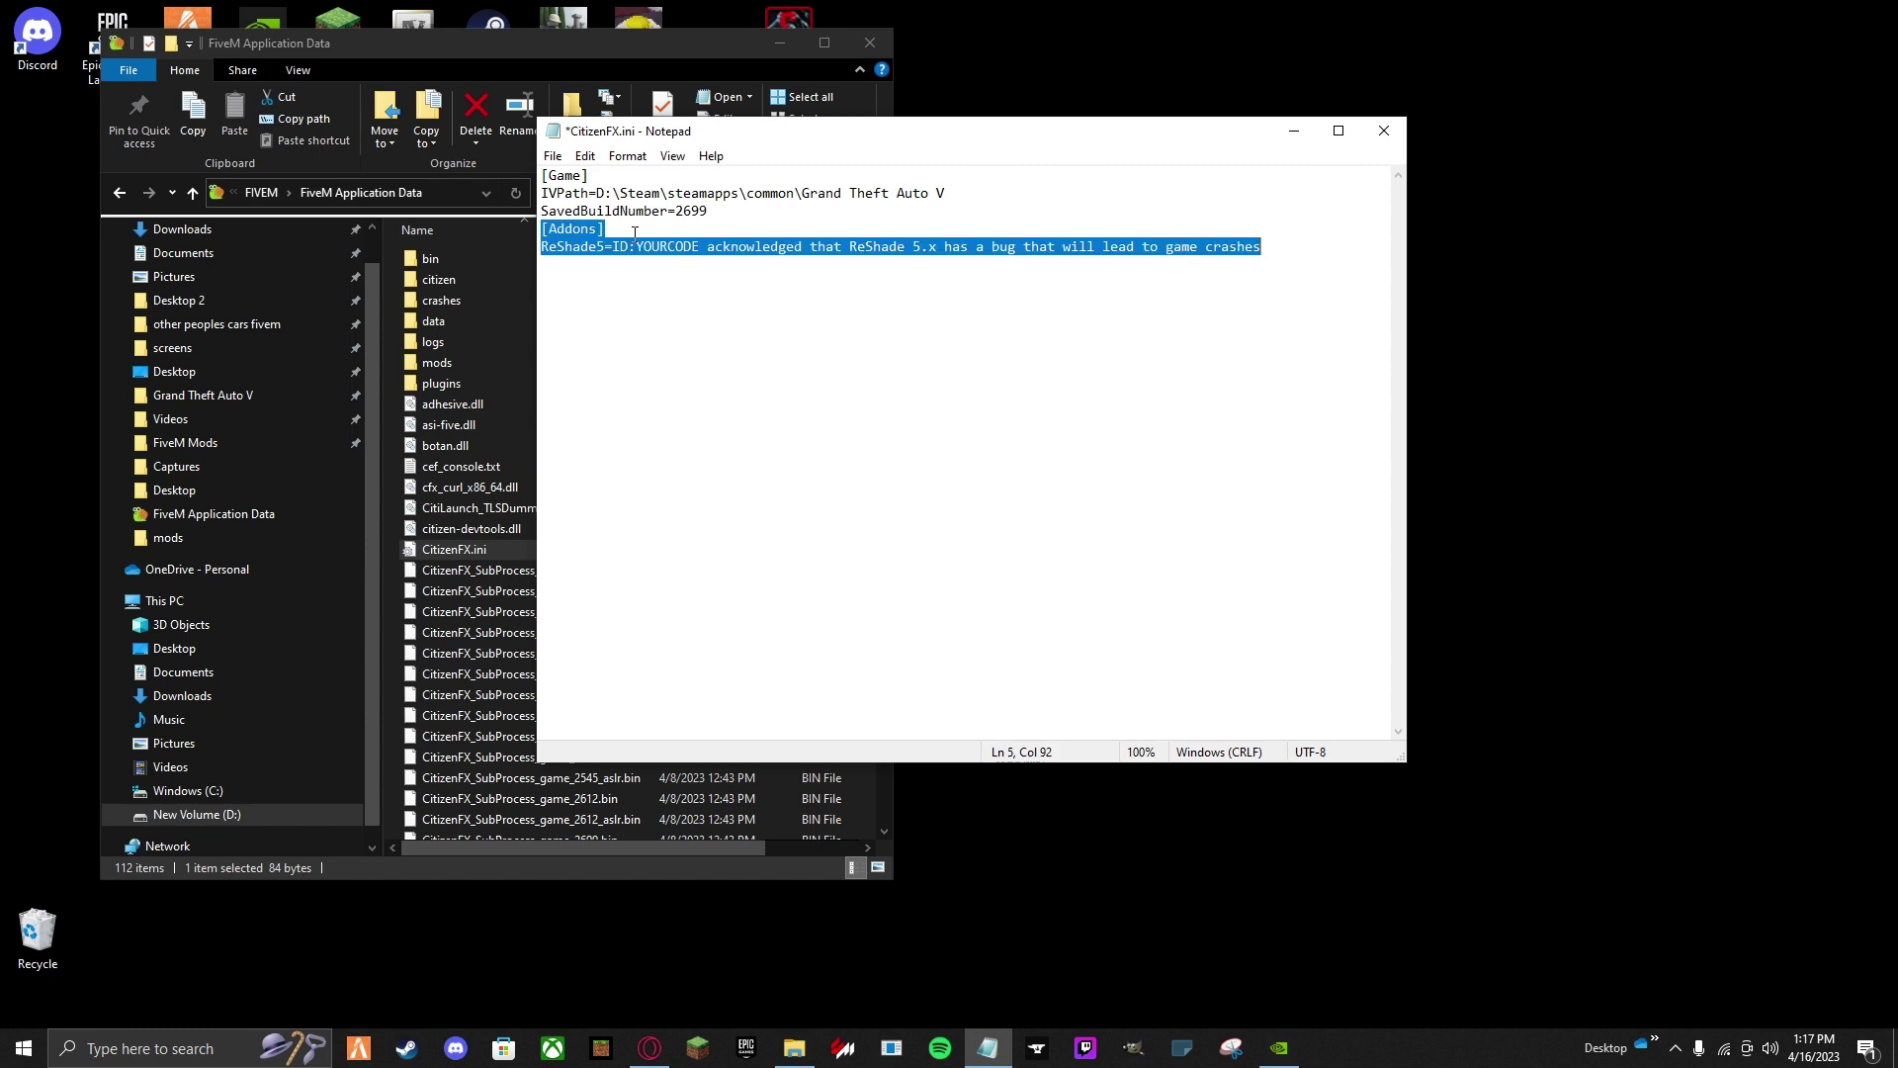
click(680, 247)
double_click(680, 247)
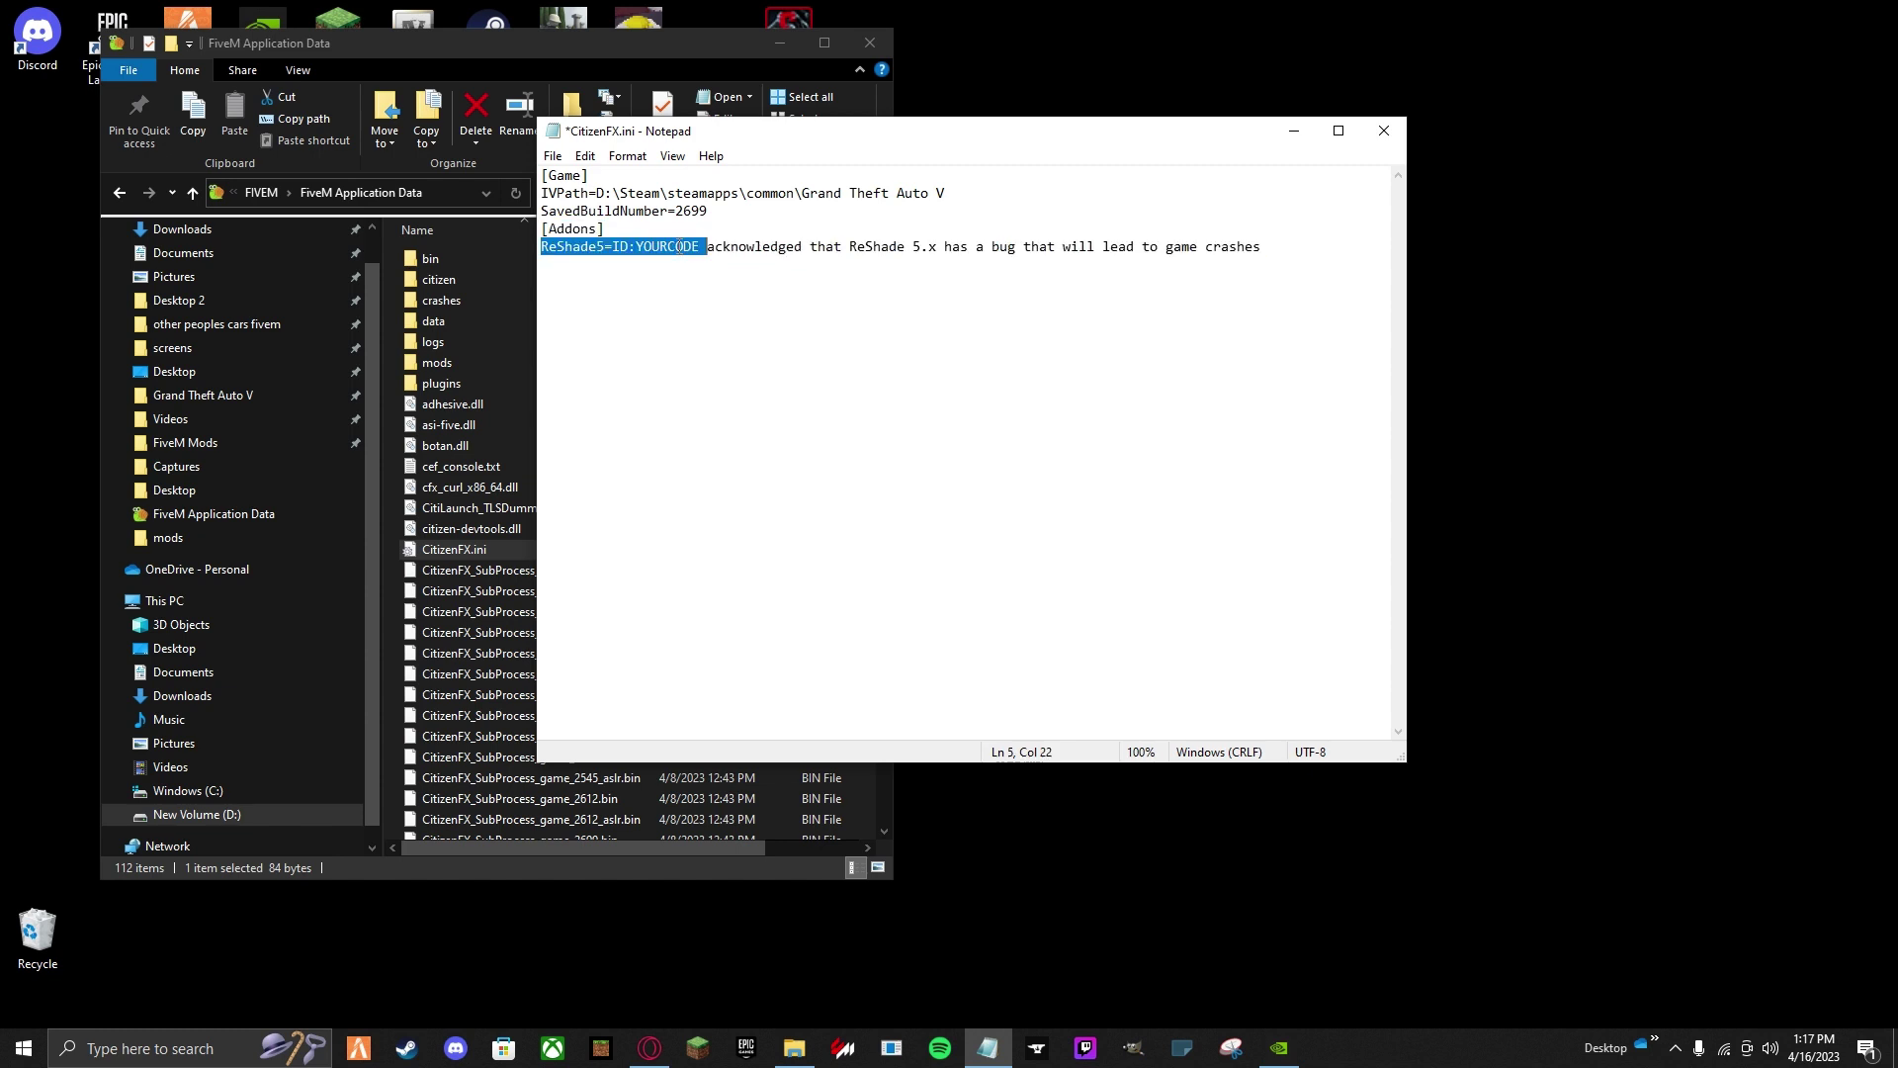
drag(635, 249, 703, 248)
key(ctrl+v)
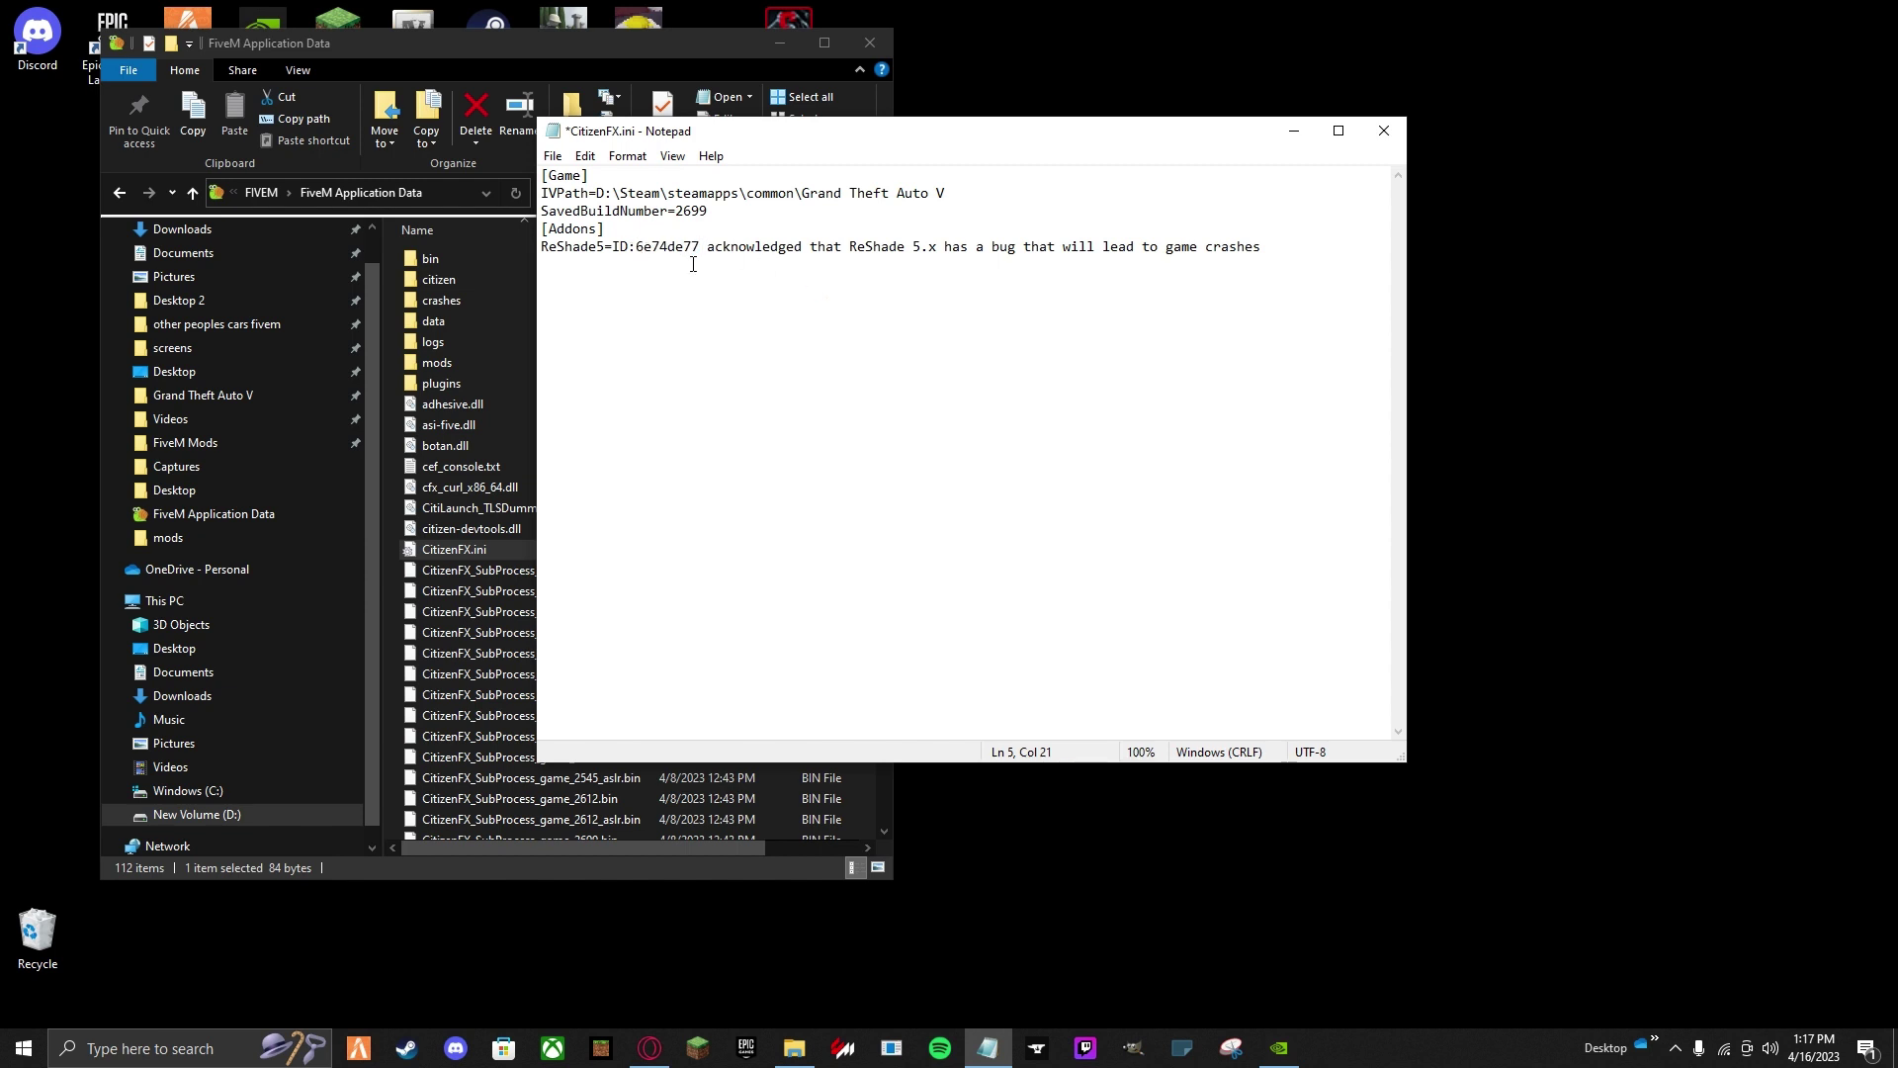
Save CitizenFX.ini, then close the file and the FiveM Application Data window.
drag(635, 247, 1264, 249)
click(1313, 254)
click(553, 156)
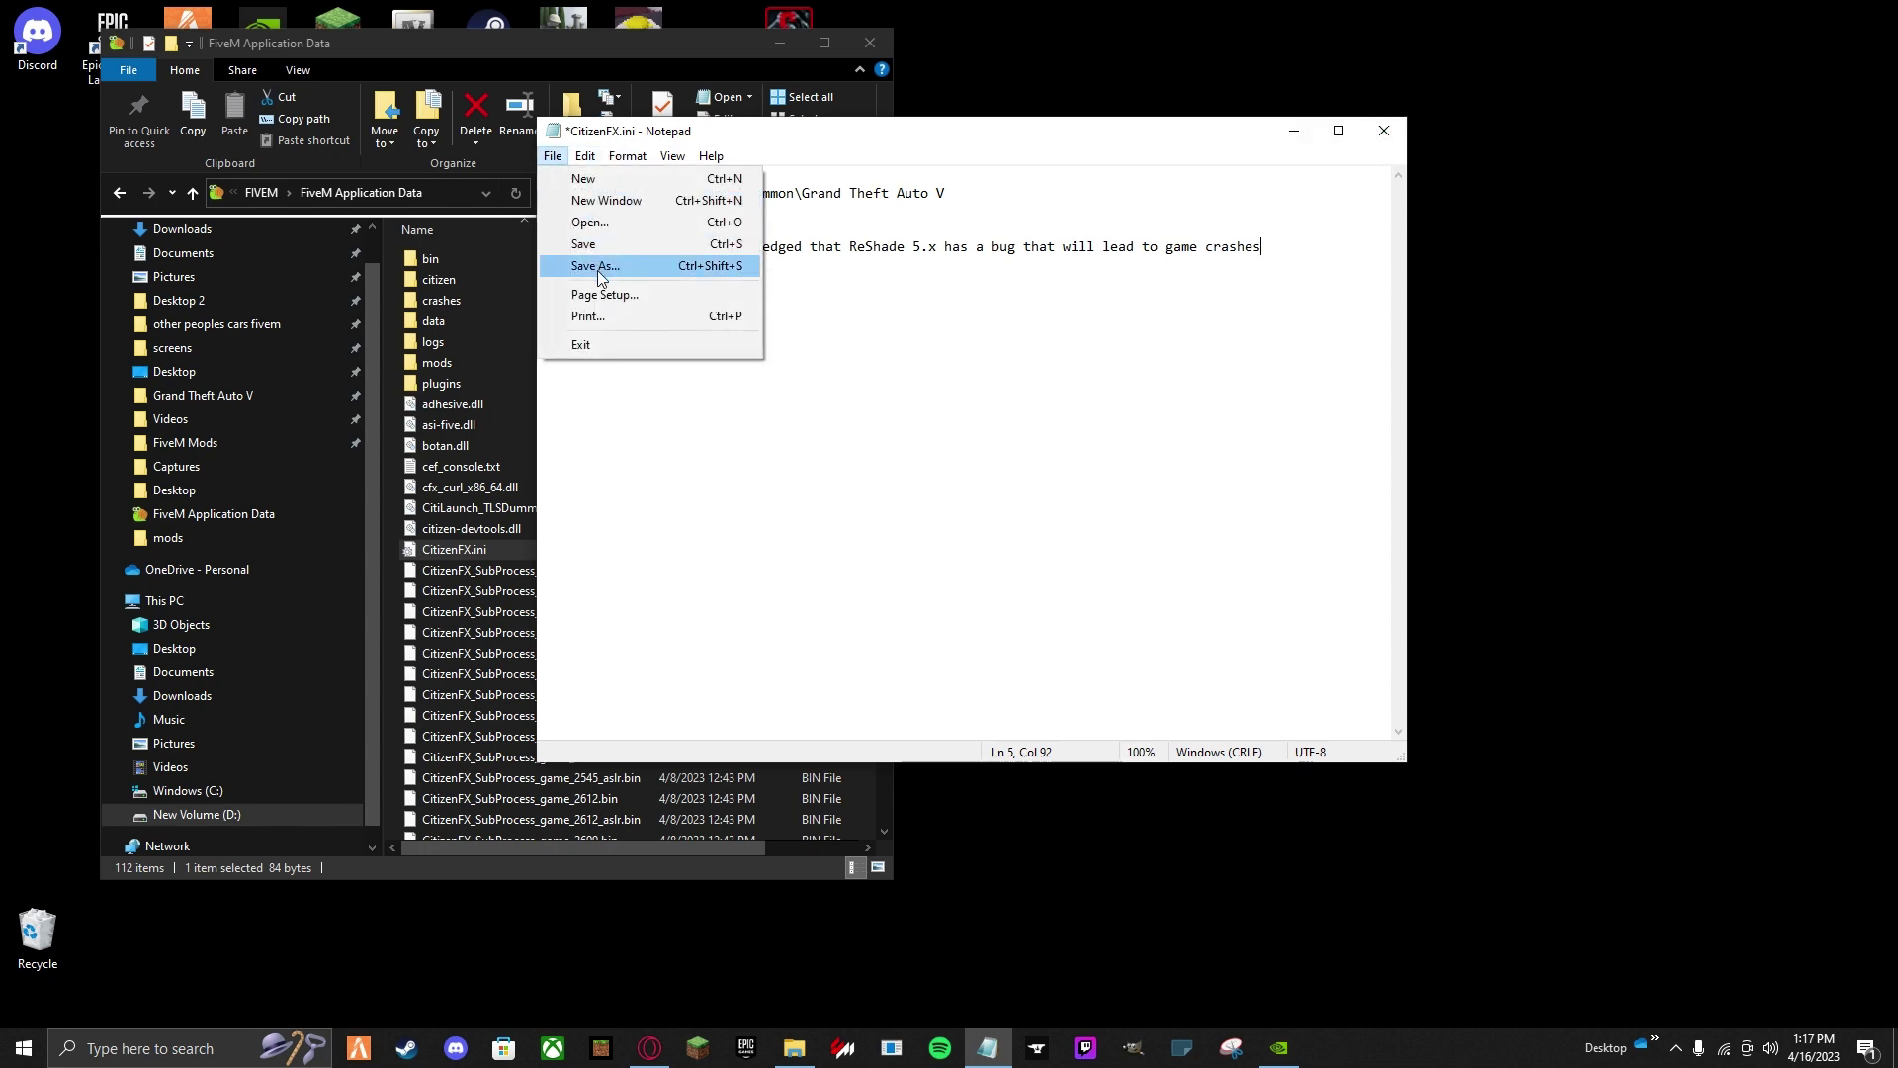
click(583, 243)
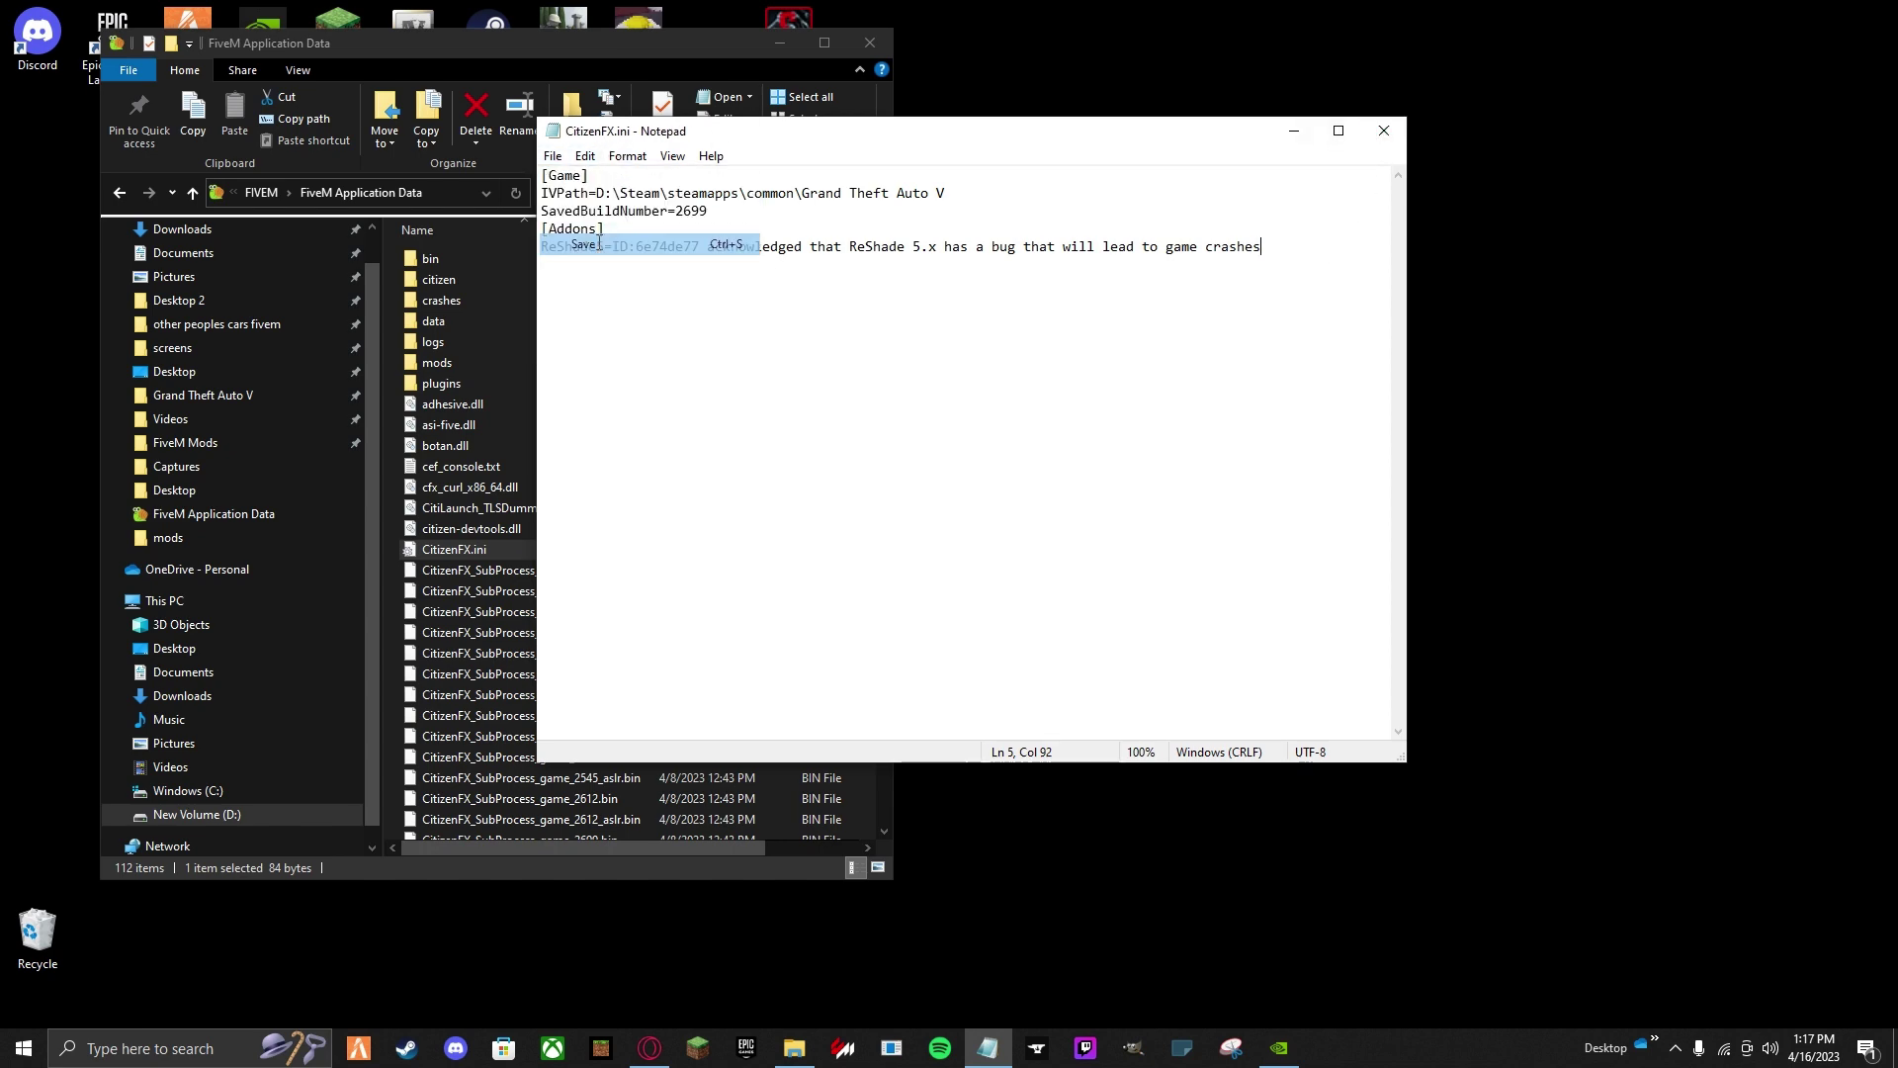
click(1384, 131)
click(869, 44)
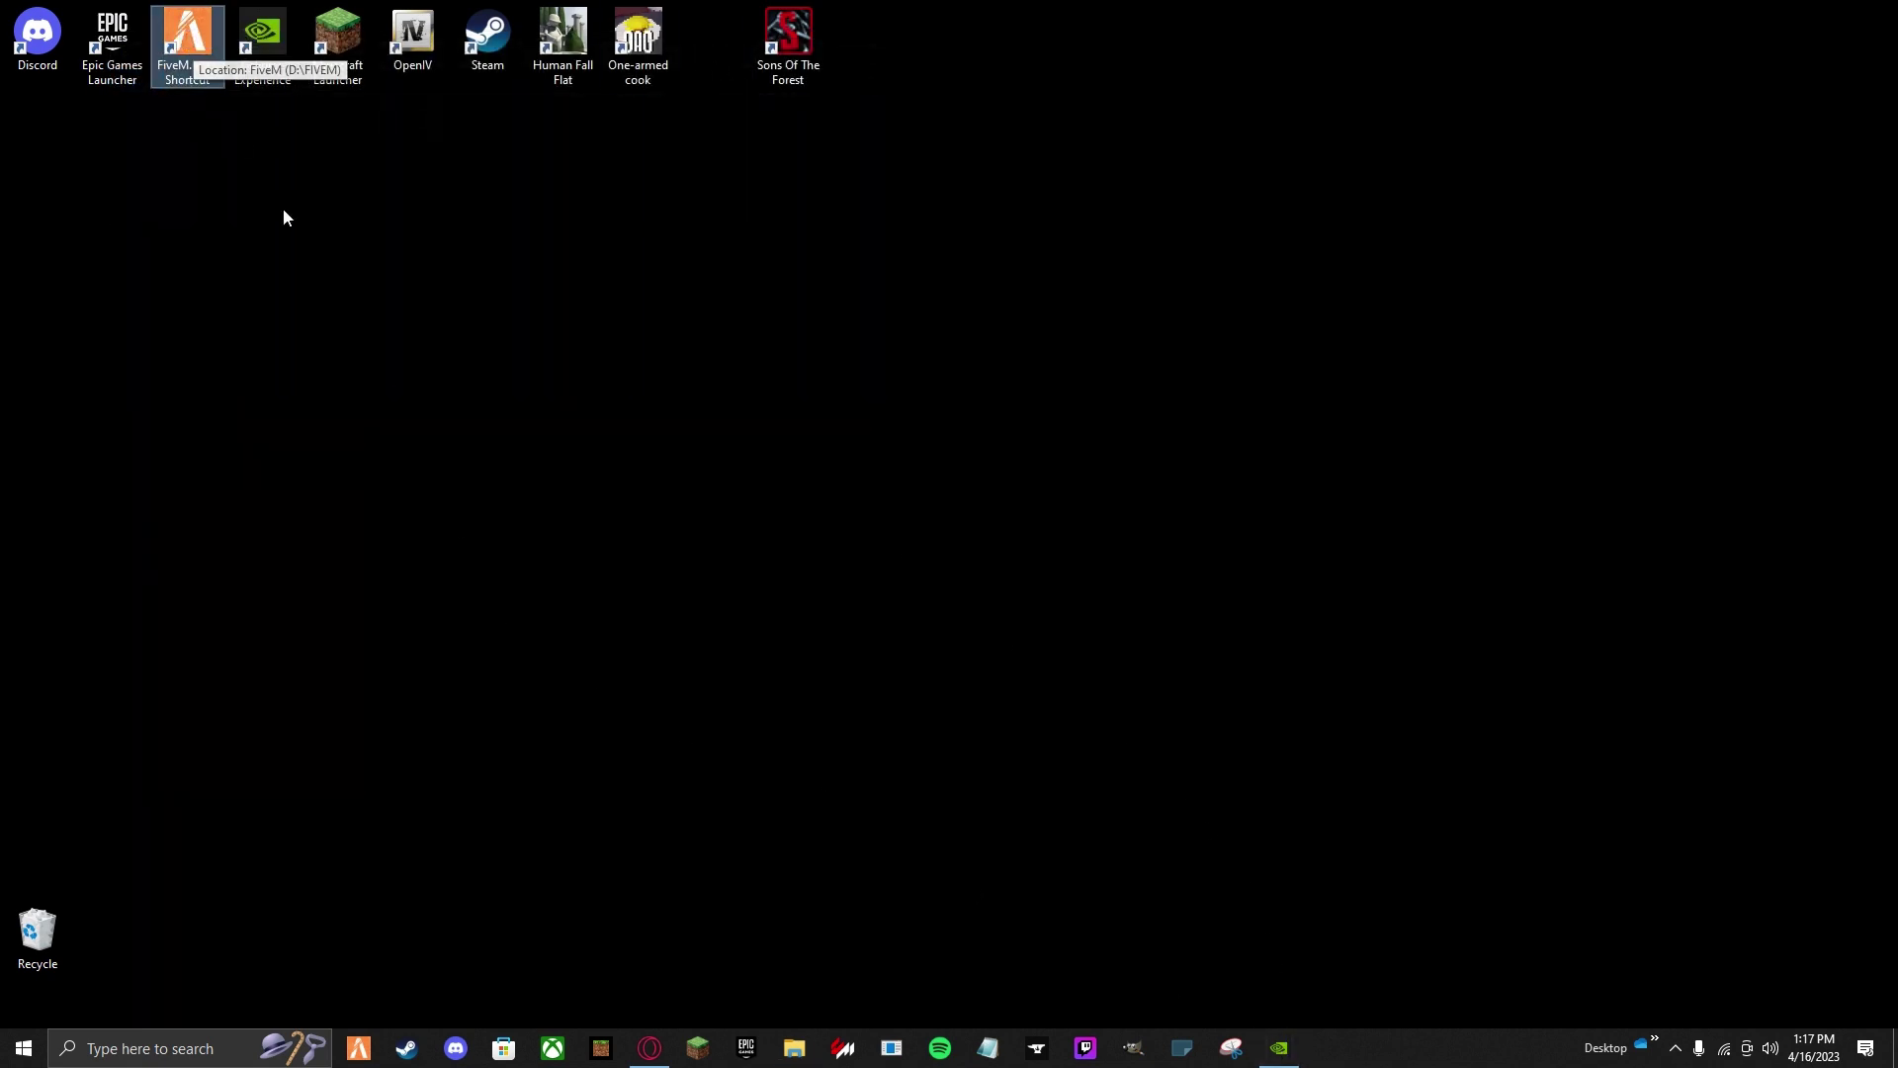
Launch FiveM again, walk the character onto the sidewalk in the server and open the ReShade overlay.
double_click(188, 30)
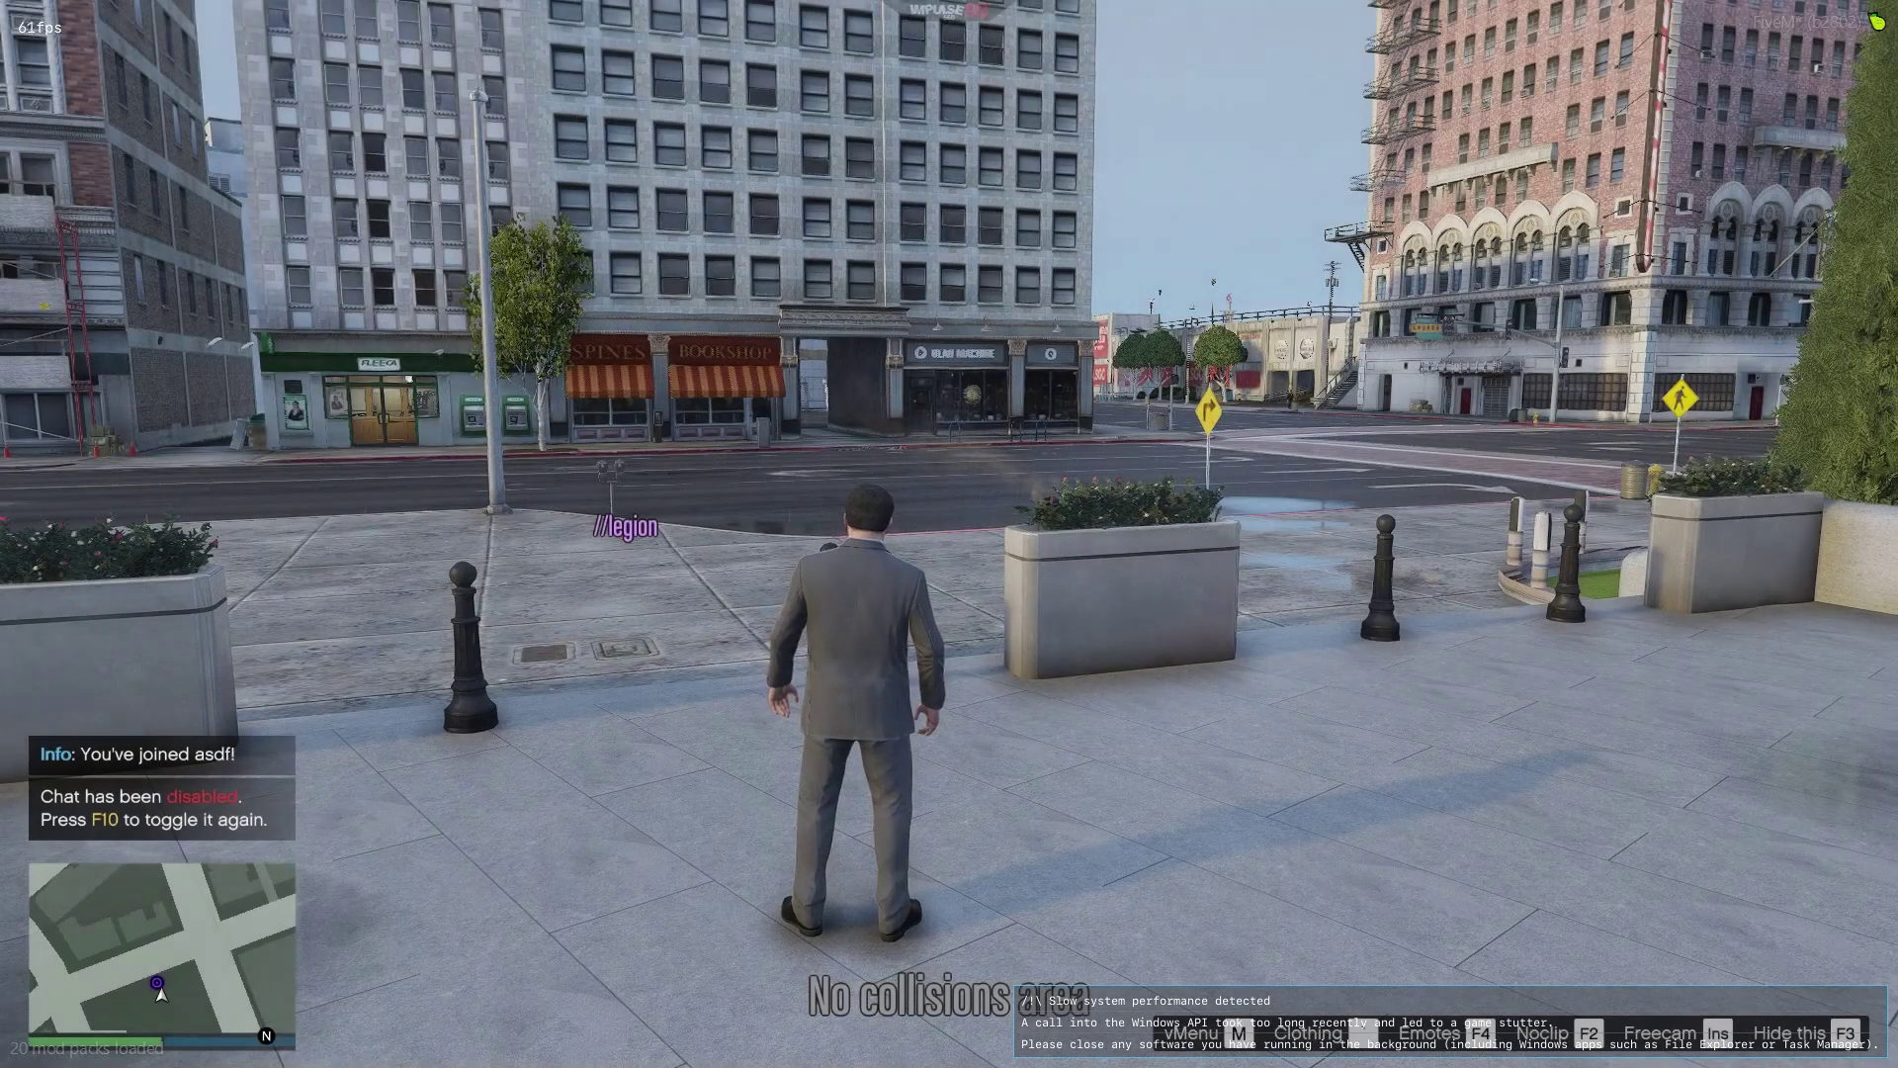
key(w)
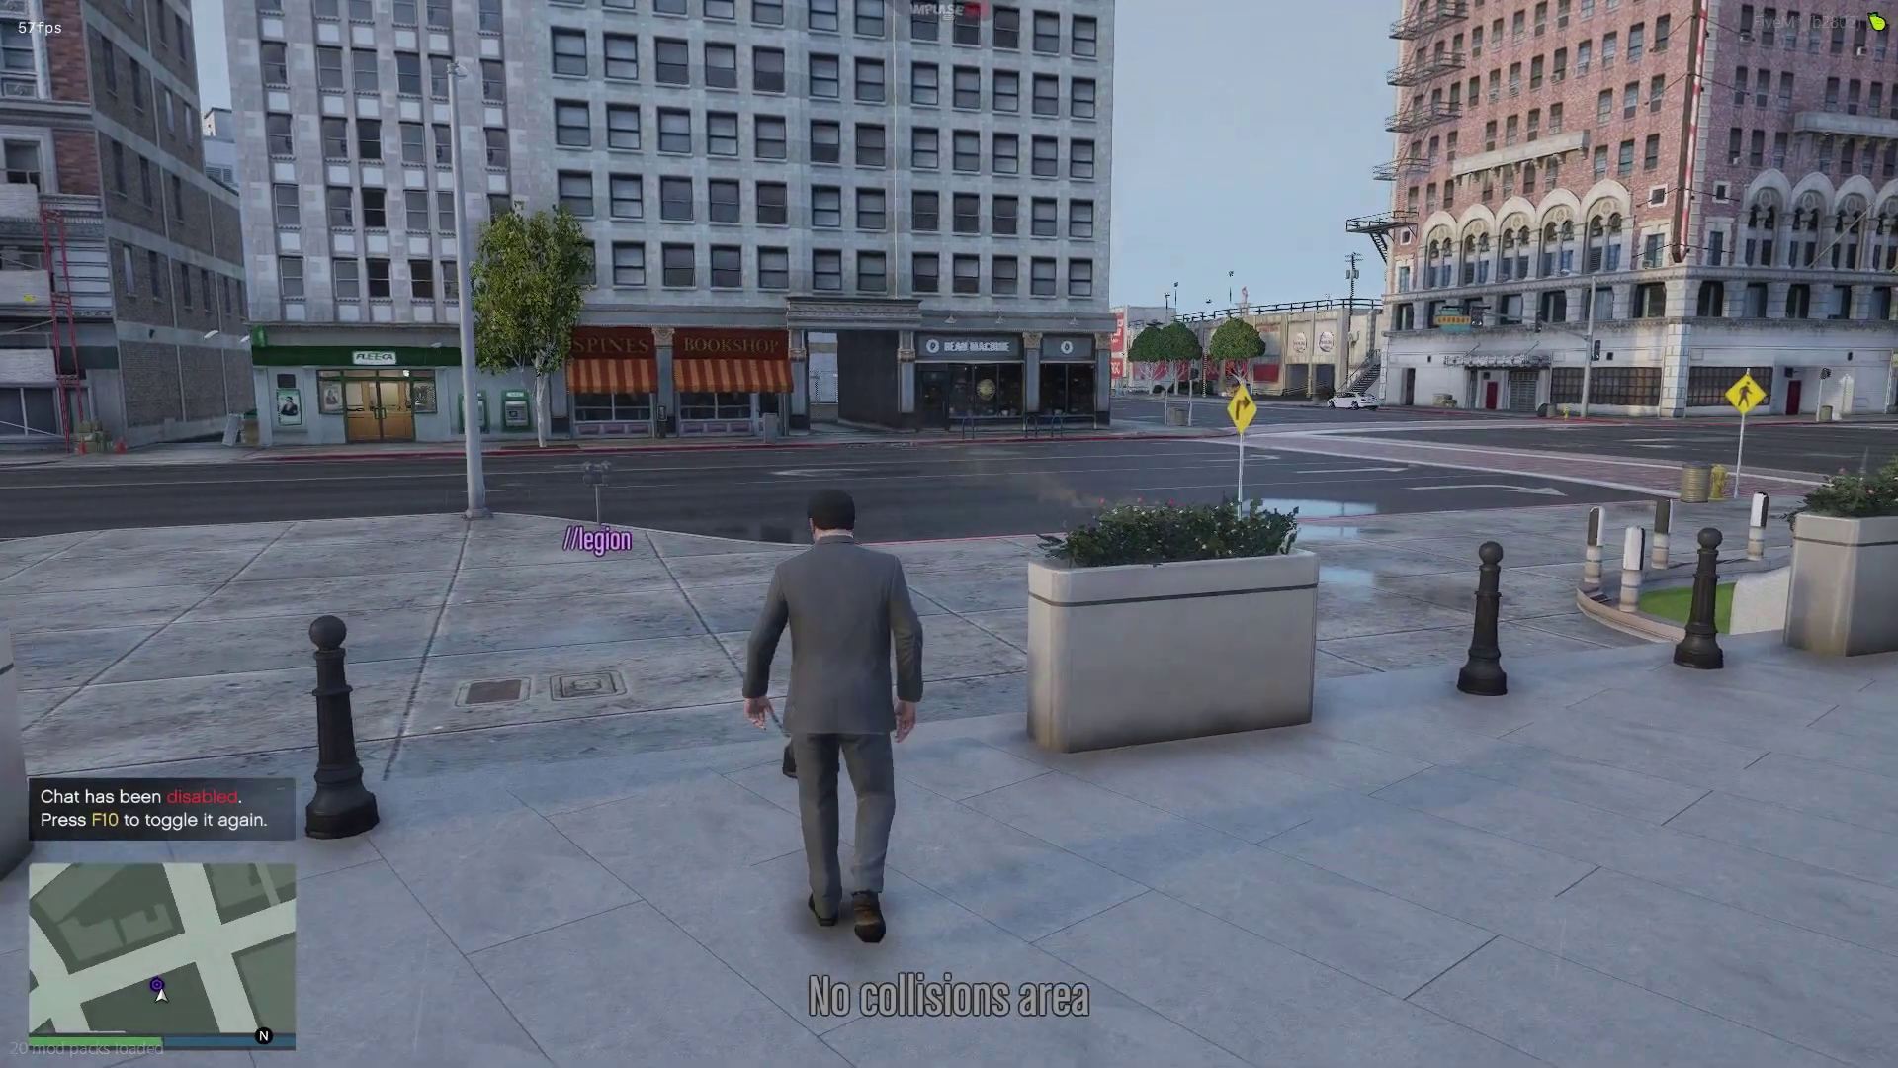
key(F1)
key(BackSpace)
key(d)
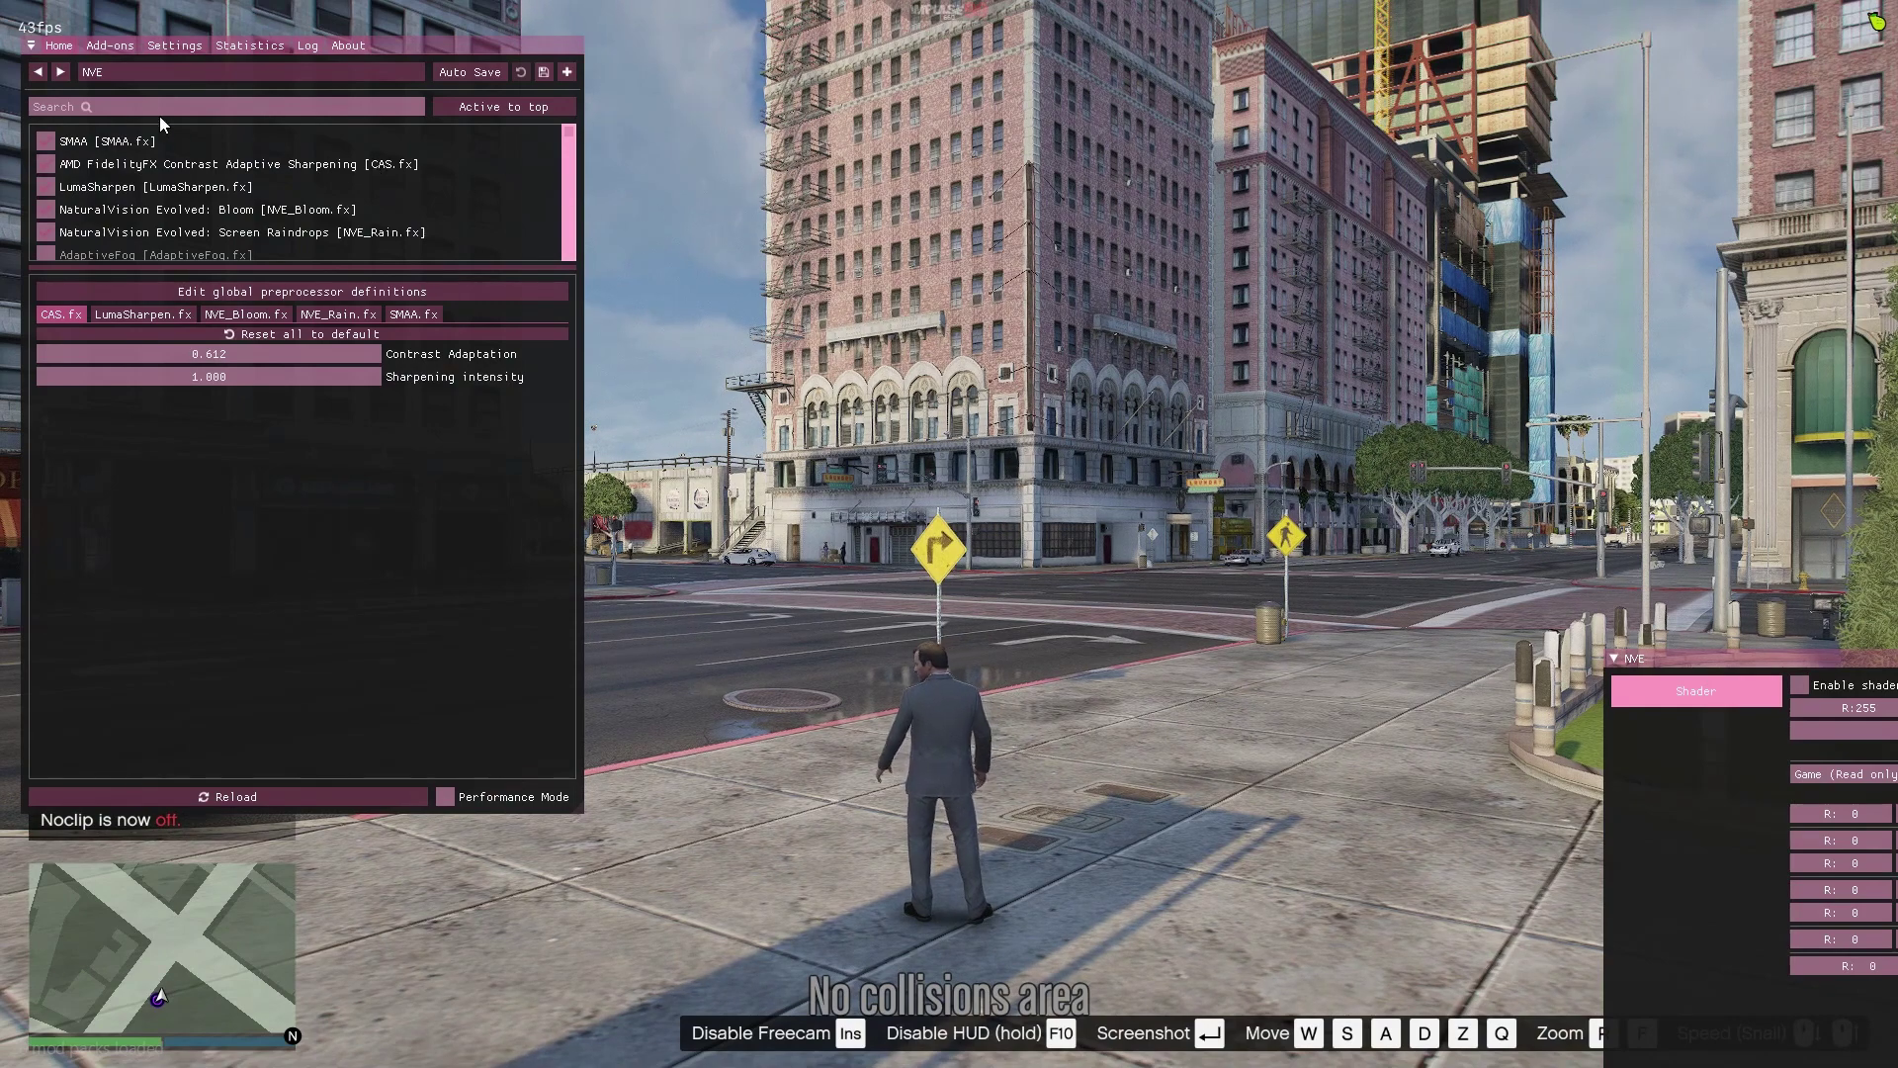
Look through the list of effects in the NVE preset of the ReShade overlay.
scroll(166, 232, down, 2)
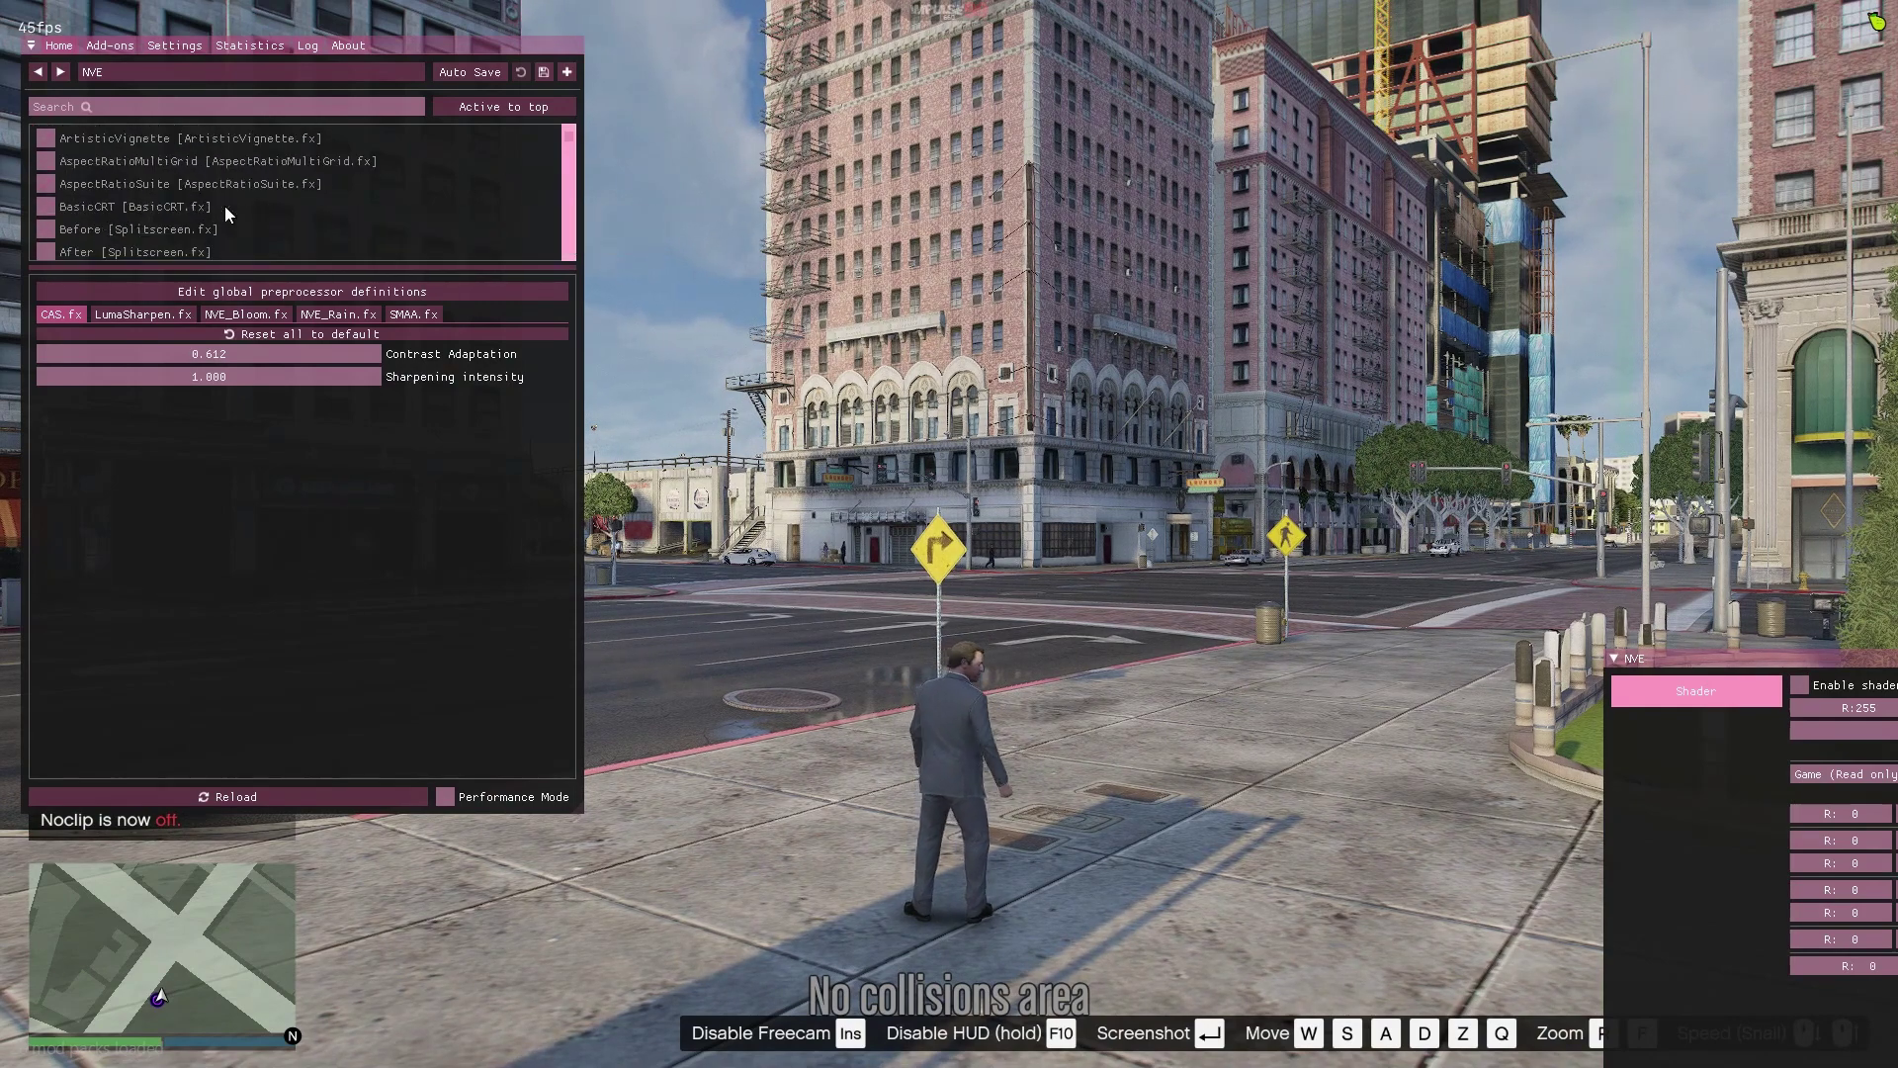
scroll(223, 206, up, 2)
scroll(142, 198, down, 1)
scroll(132, 178, up, 2)
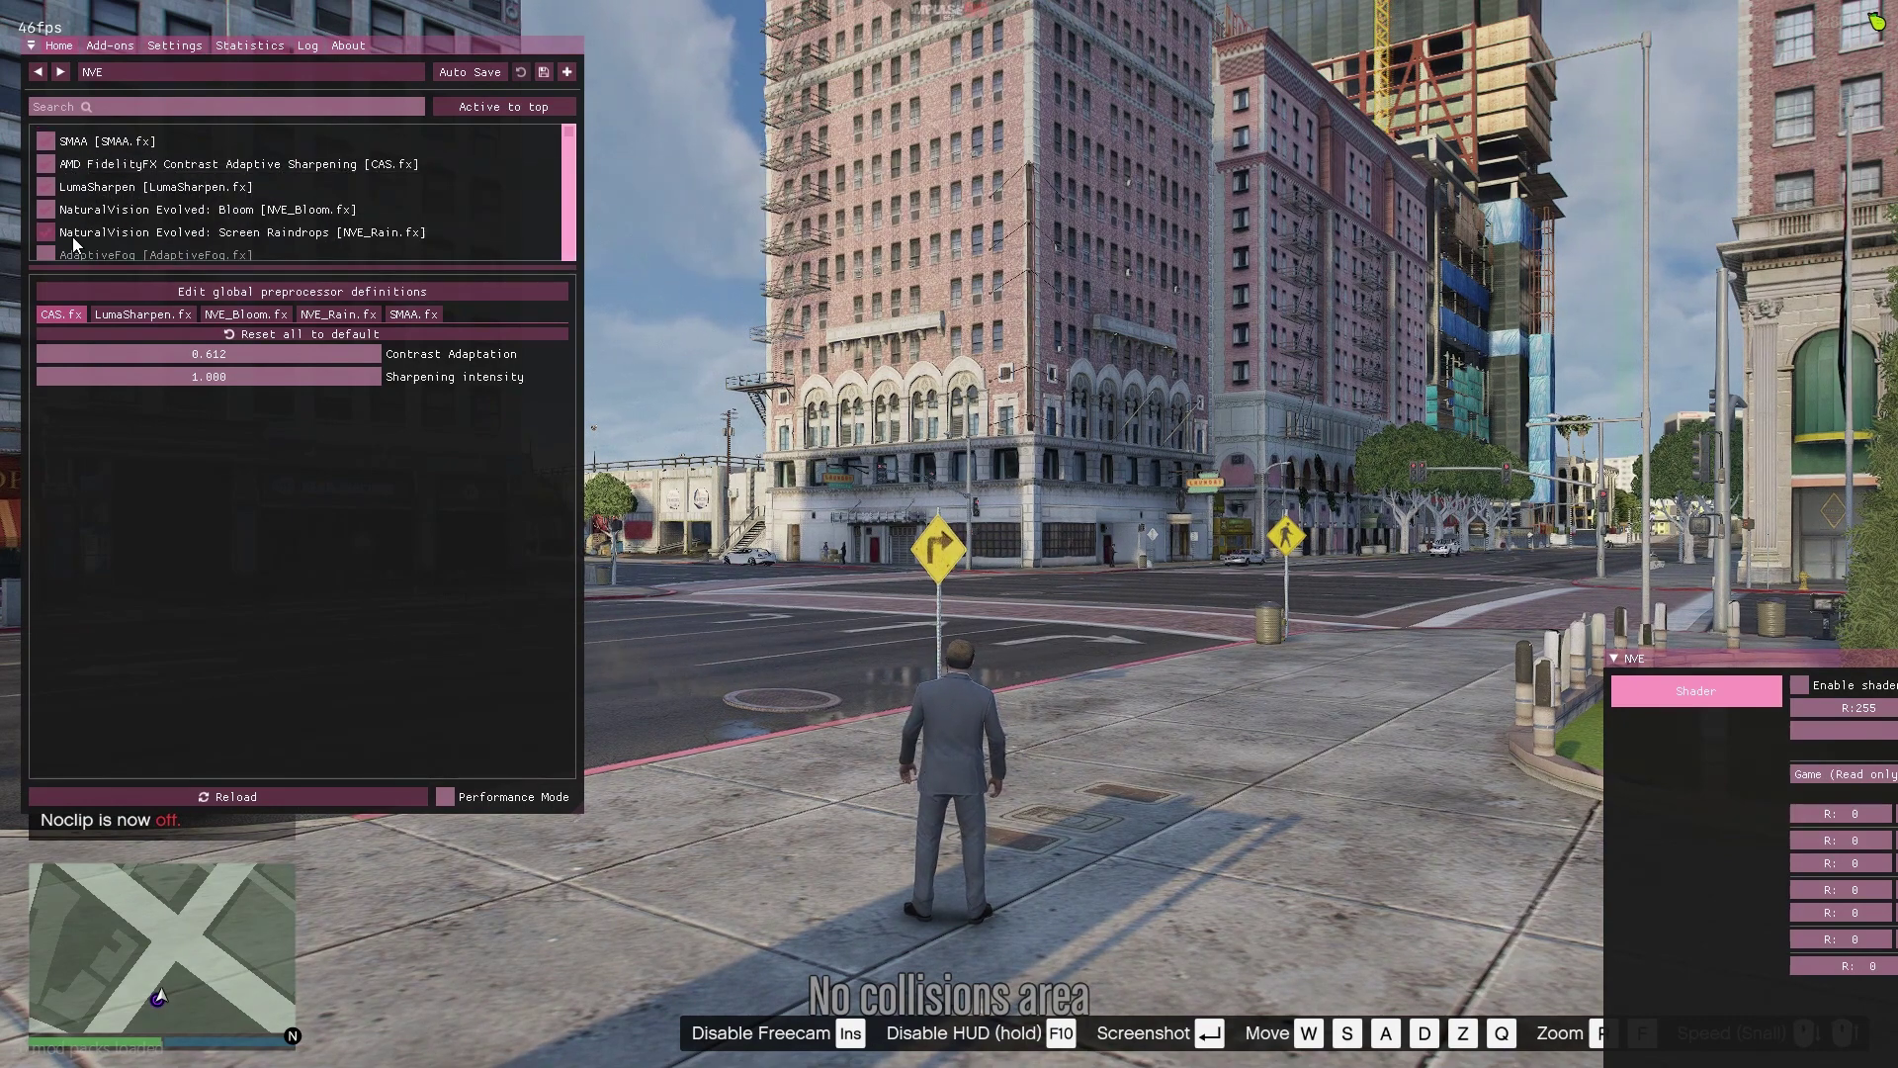
Set the ReShade overlay key to Home and close the overlay.
click(174, 43)
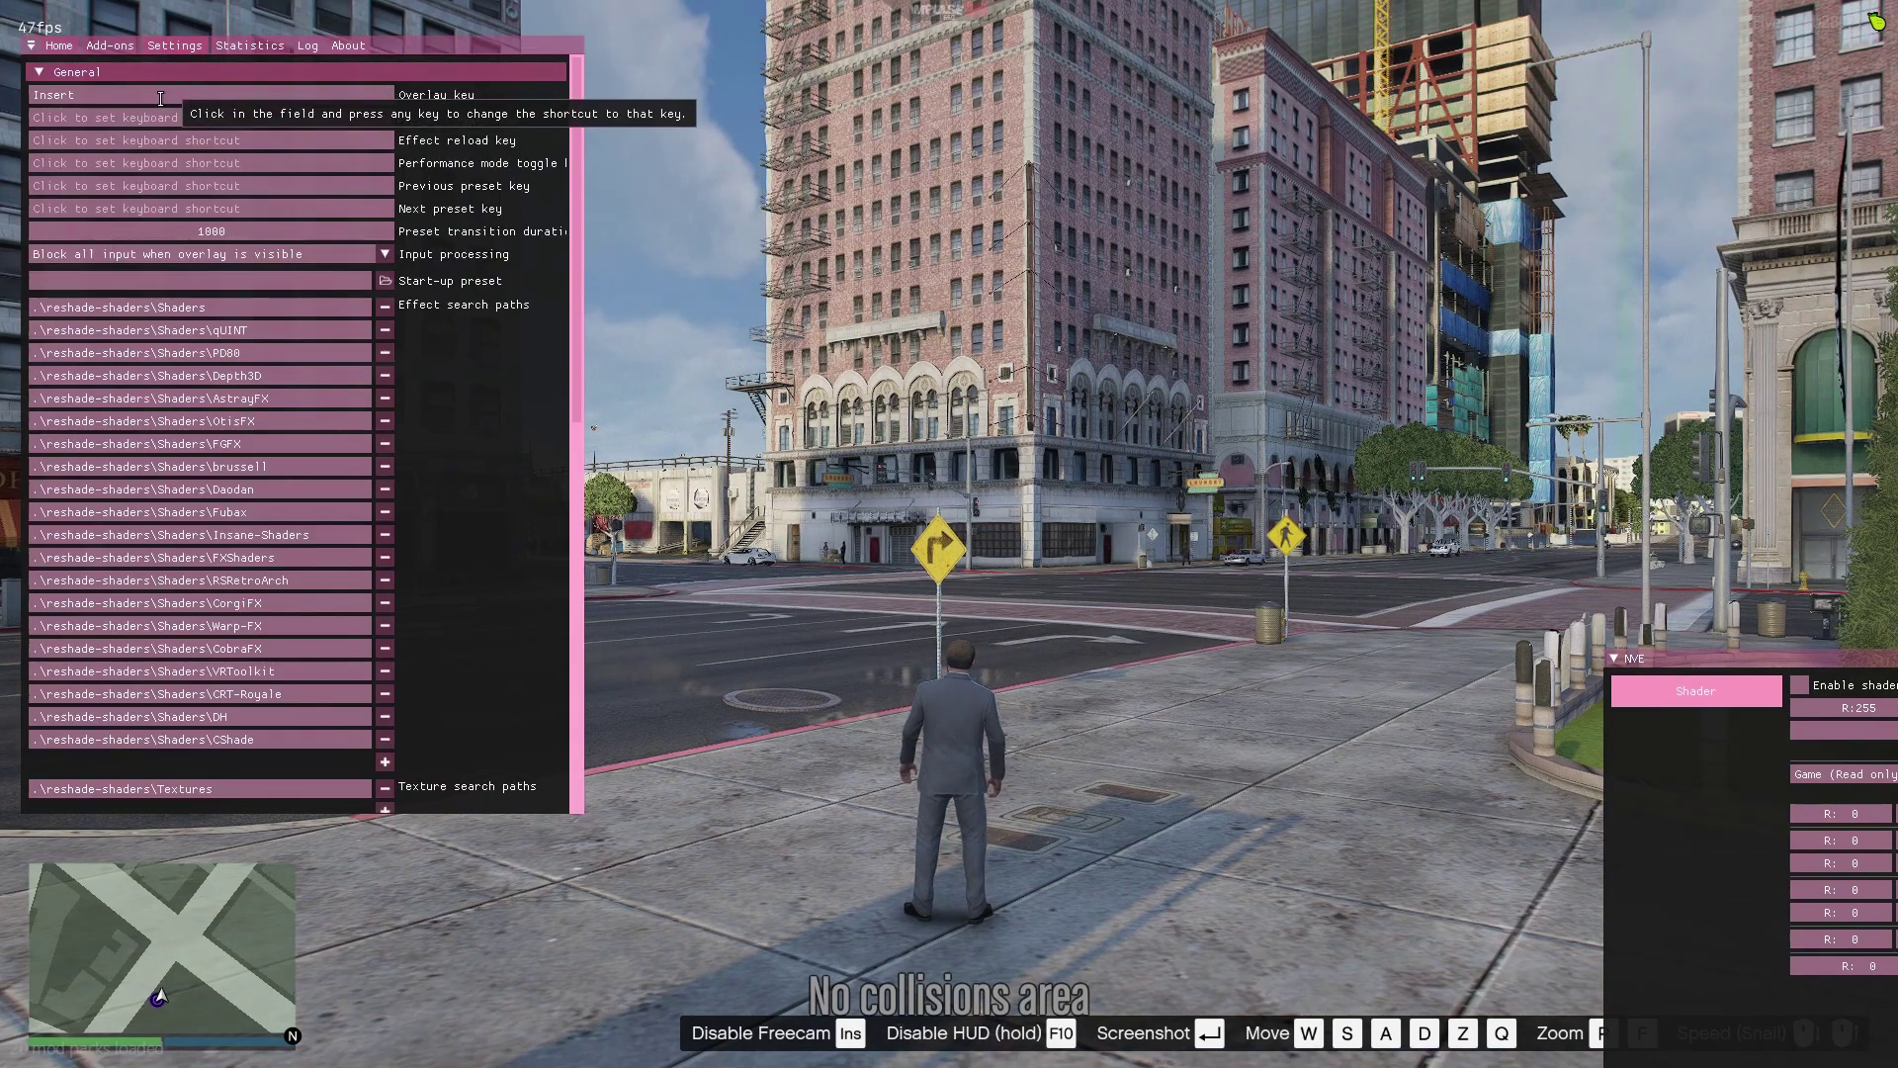
click(160, 98)
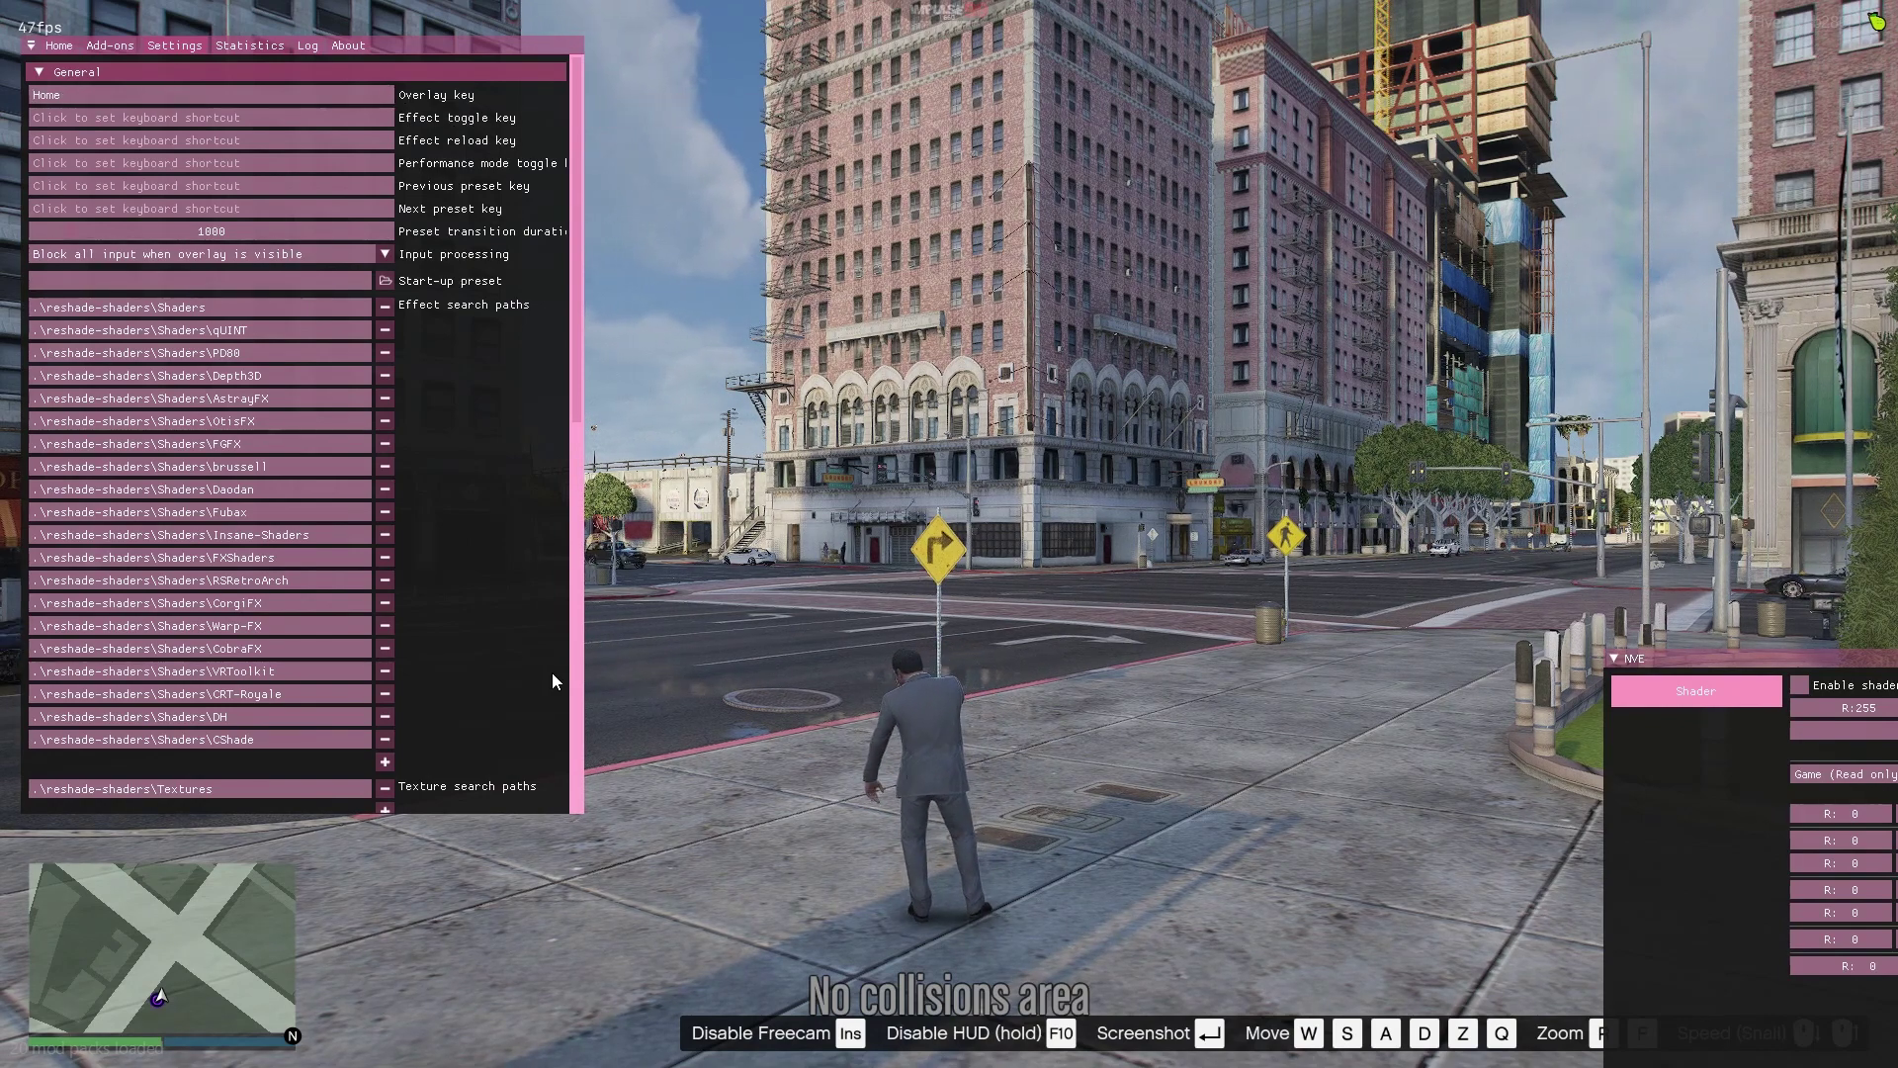
key(Home)
Move the character on the sidewalk and turn the view around to check the in-game graphics outside freecam mode.
key(w)
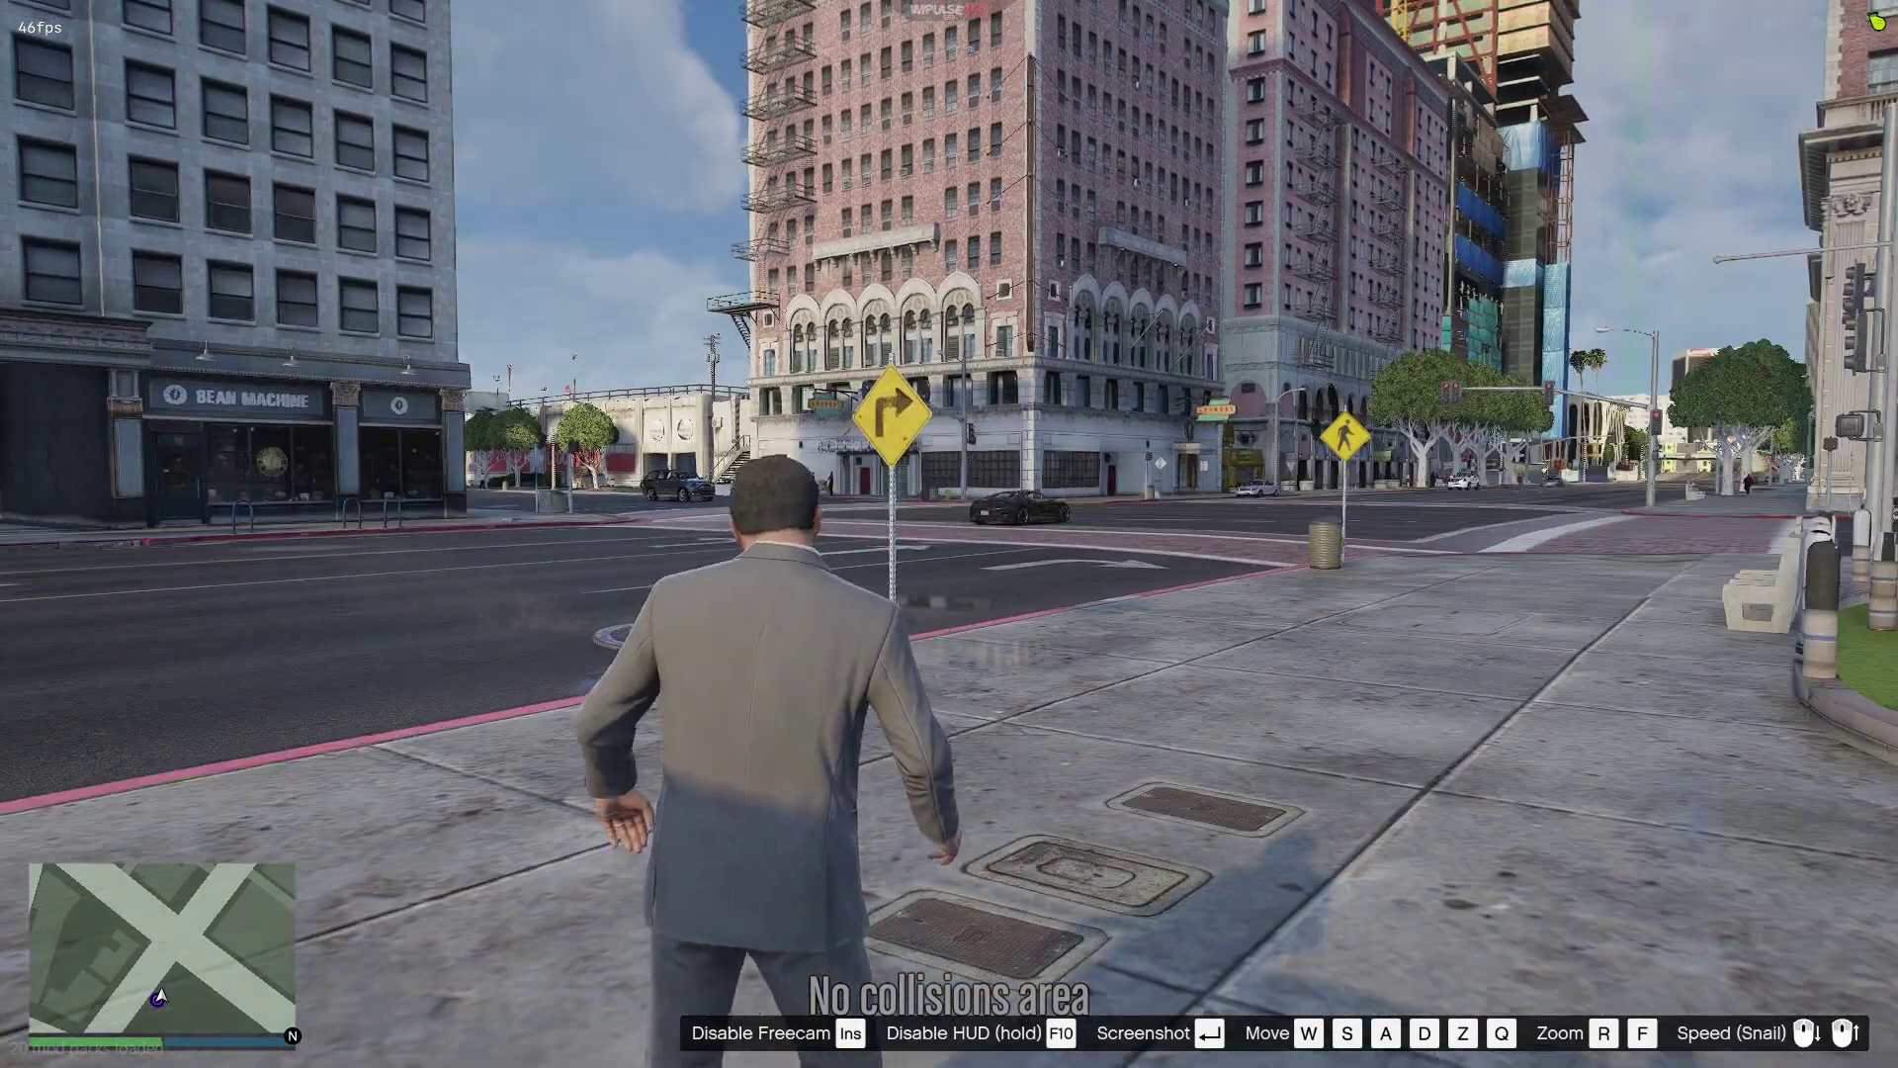
key(s)
key(F4)
key(F4)
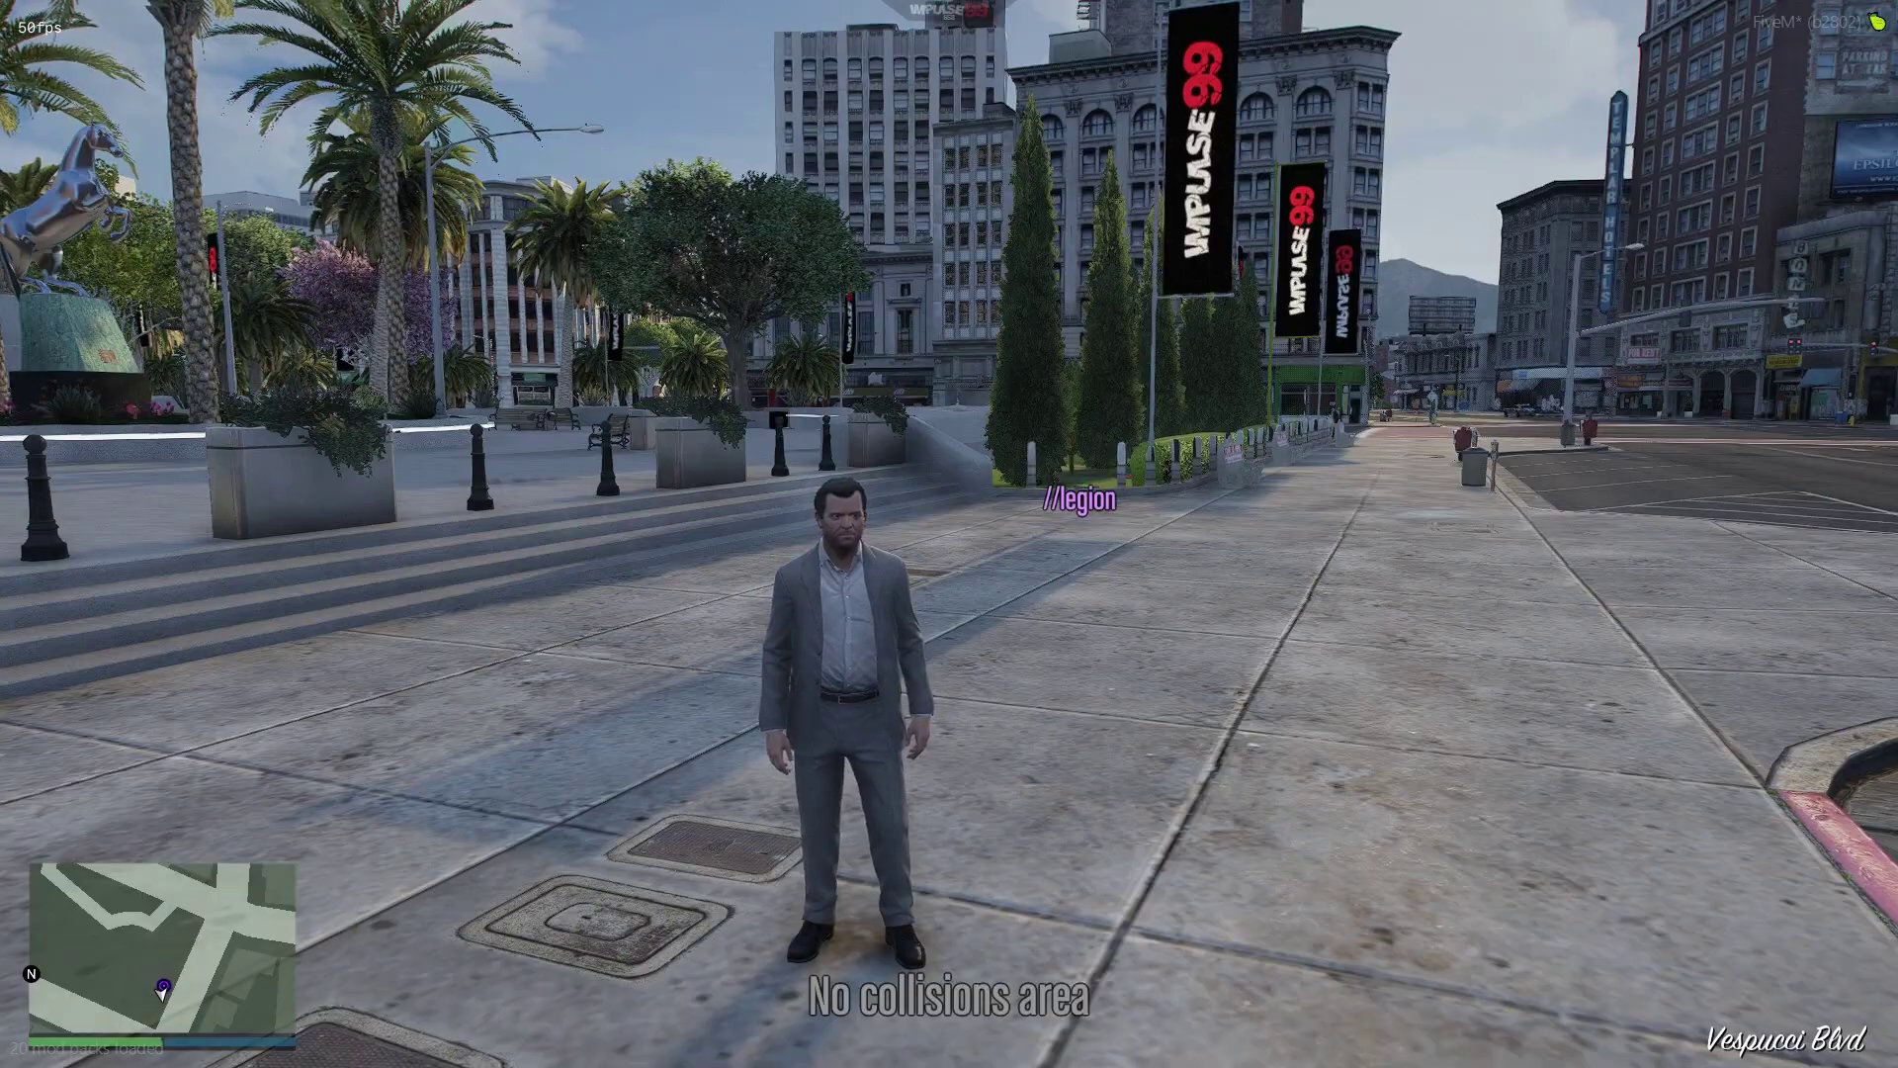
Open the game's graphics settings and go through the options from FXAA and VSync down to the population and distance sliders.
key(Escape)
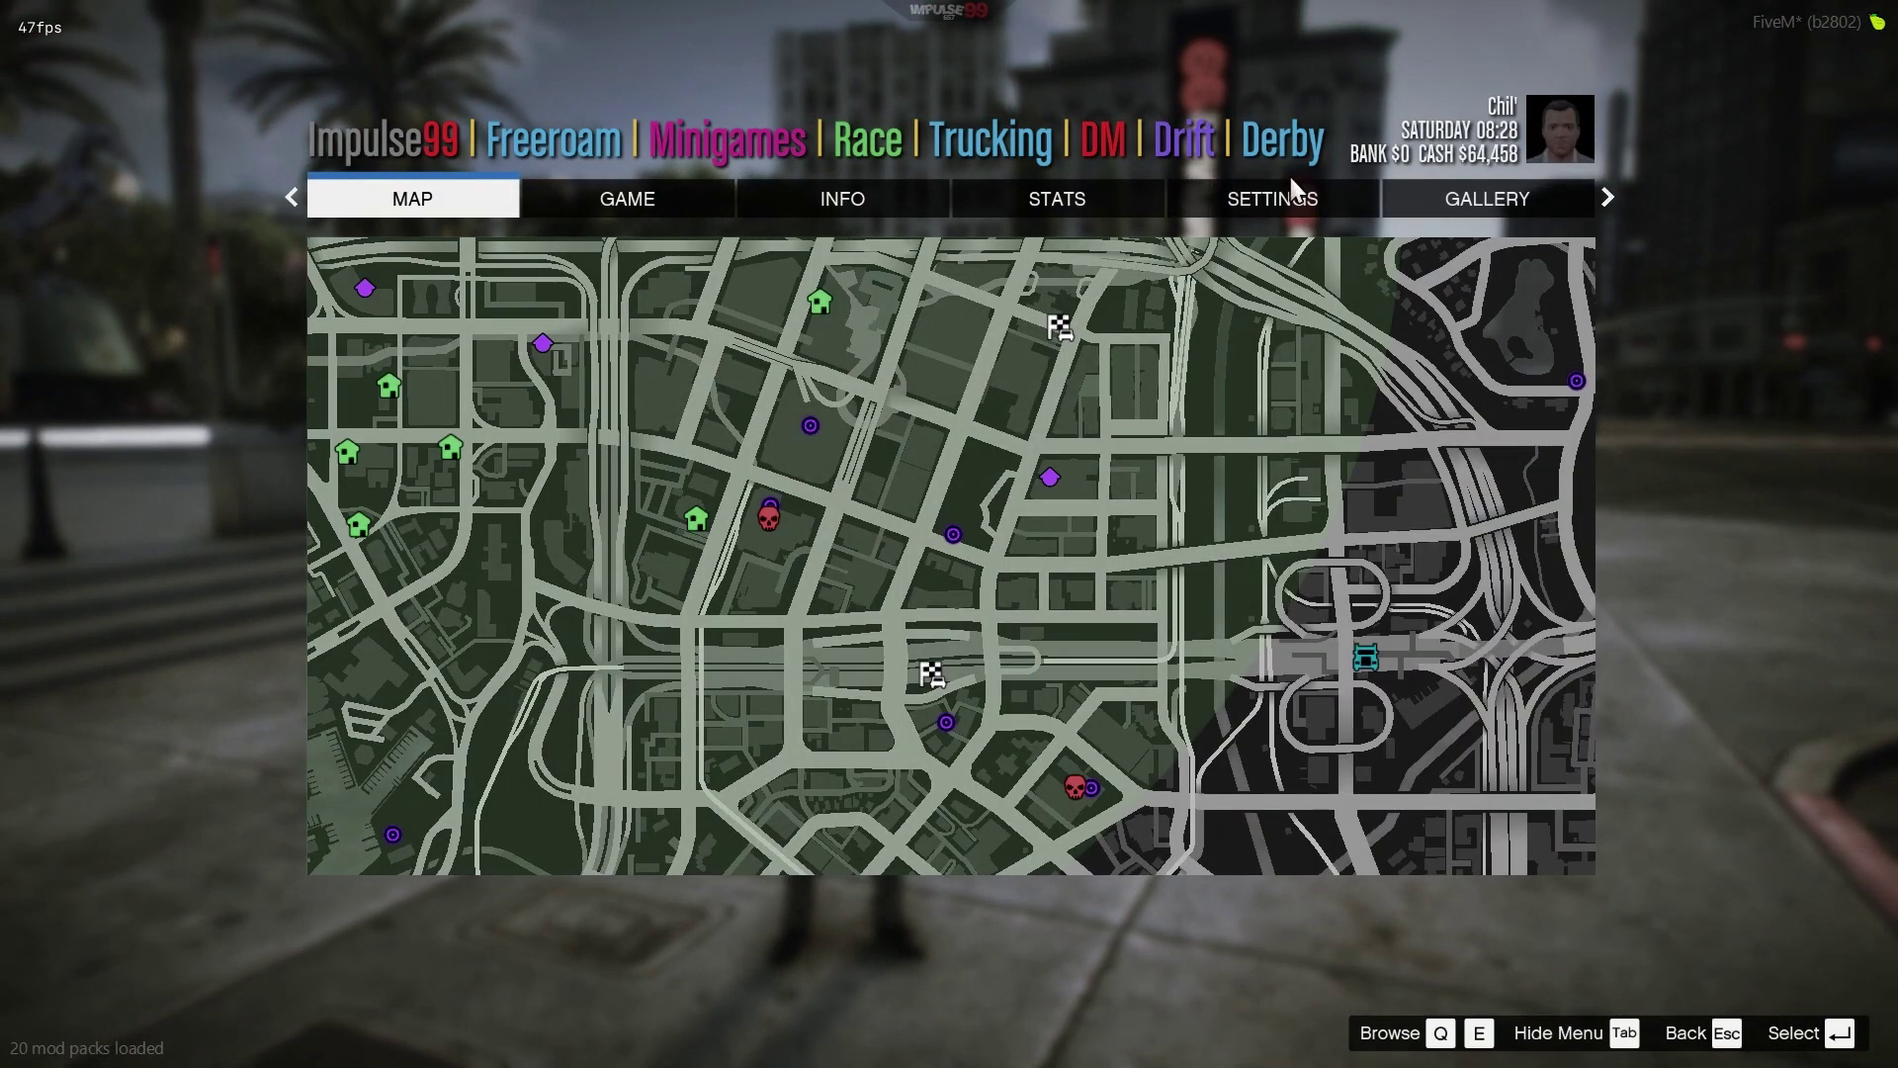
click(1275, 196)
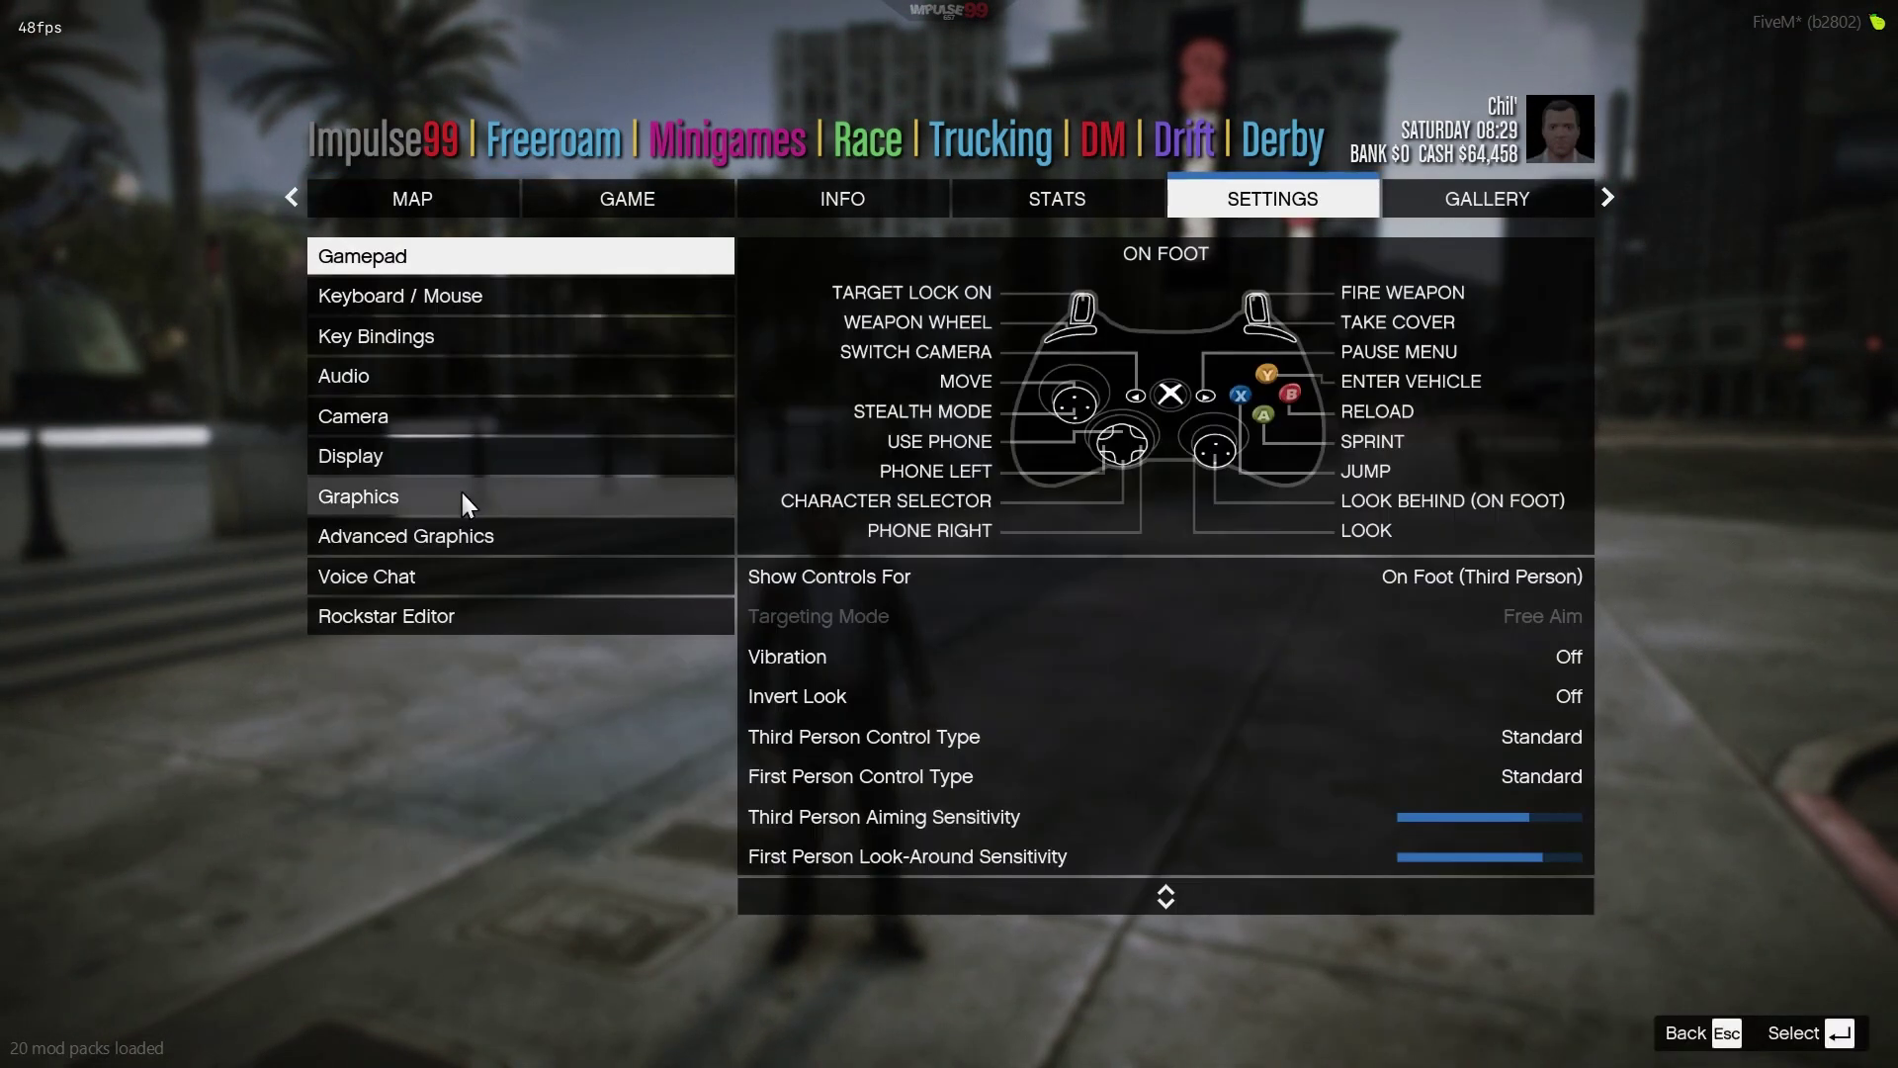
click(460, 495)
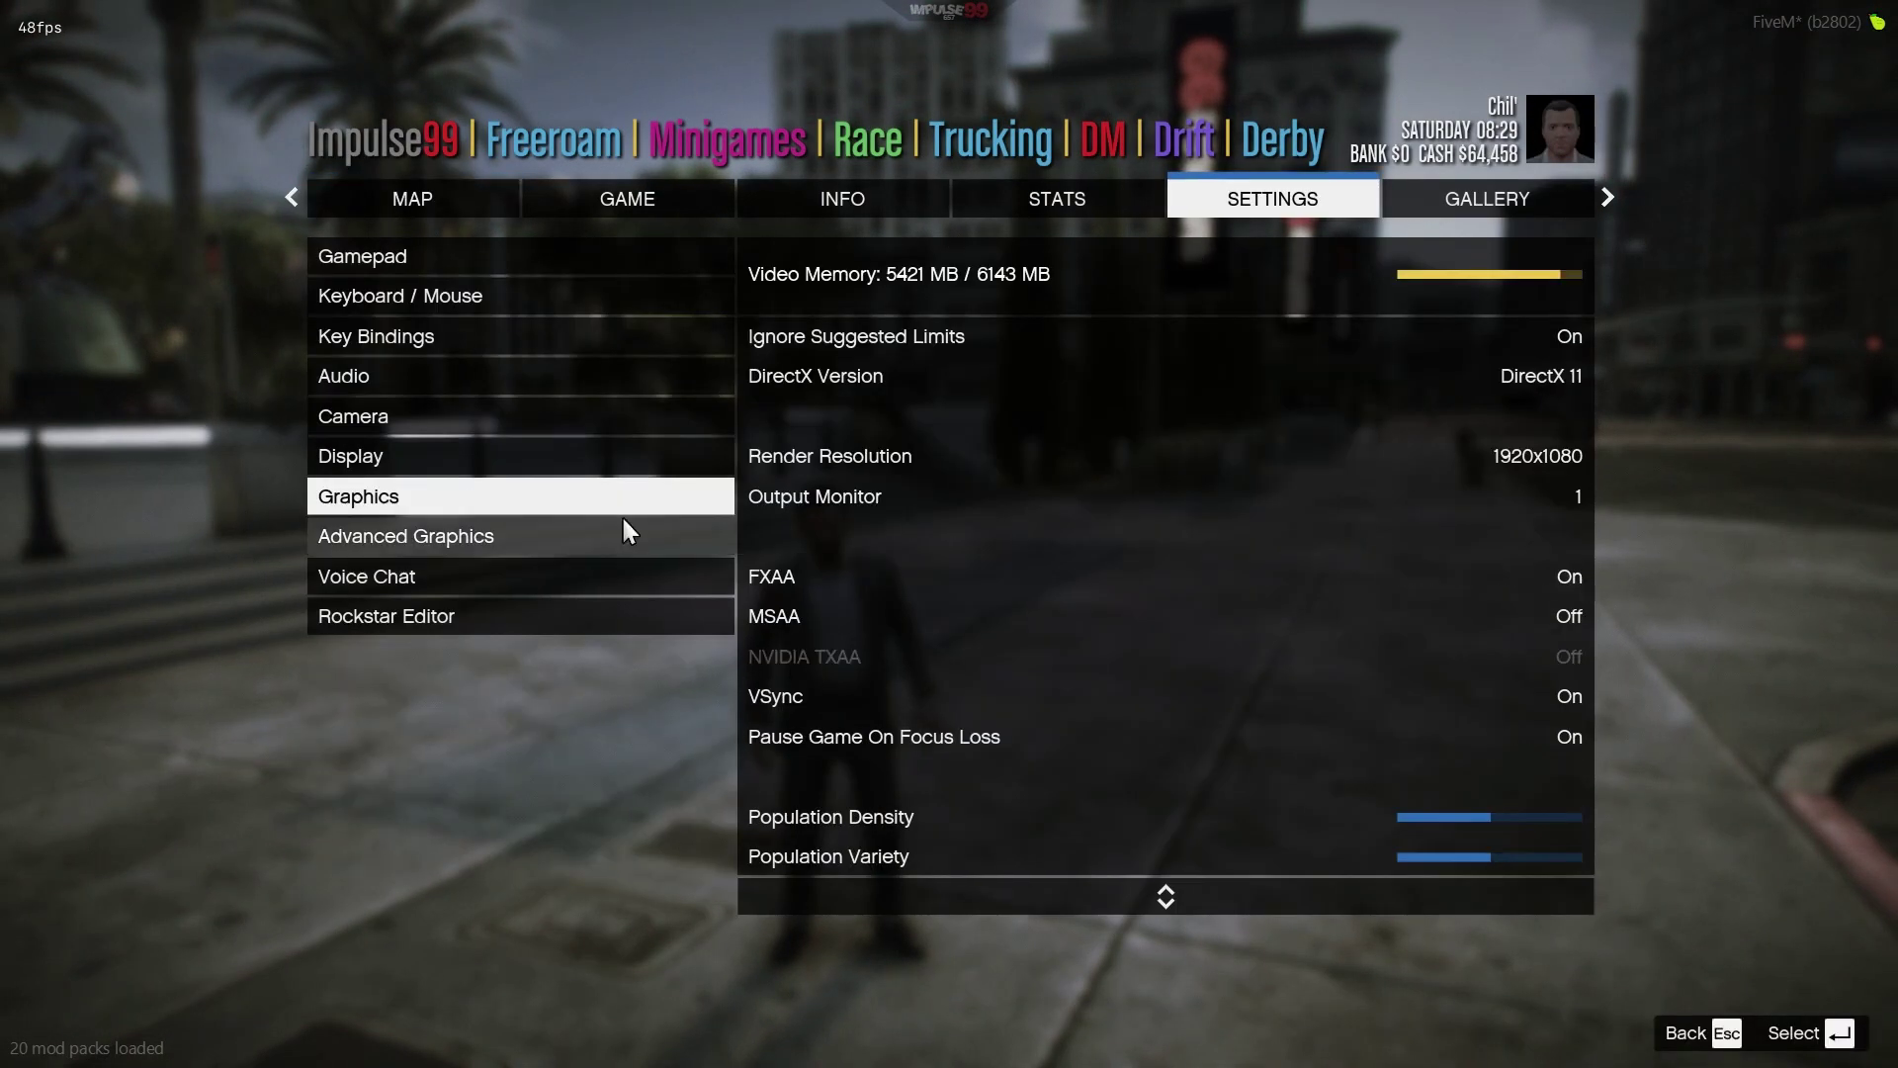
scroll(1147, 551, down, 8)
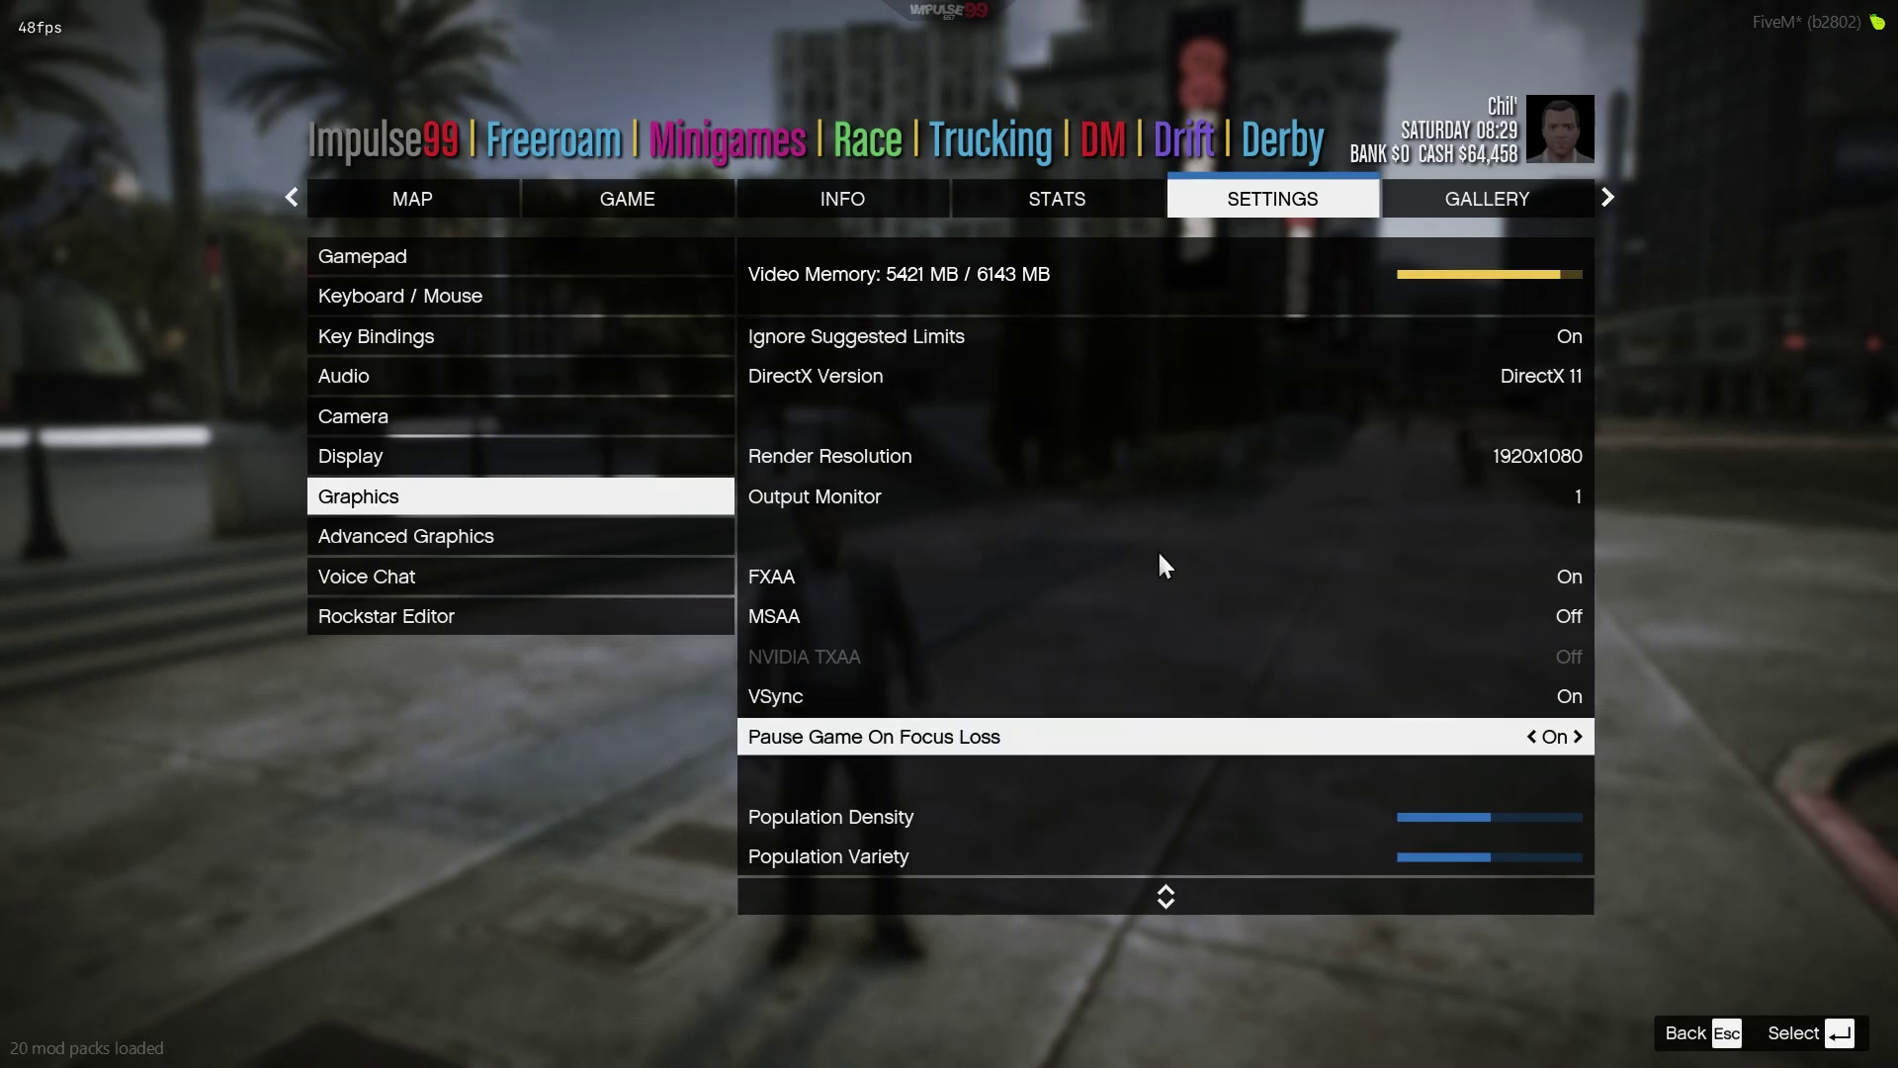
scroll(1087, 569, up, 1)
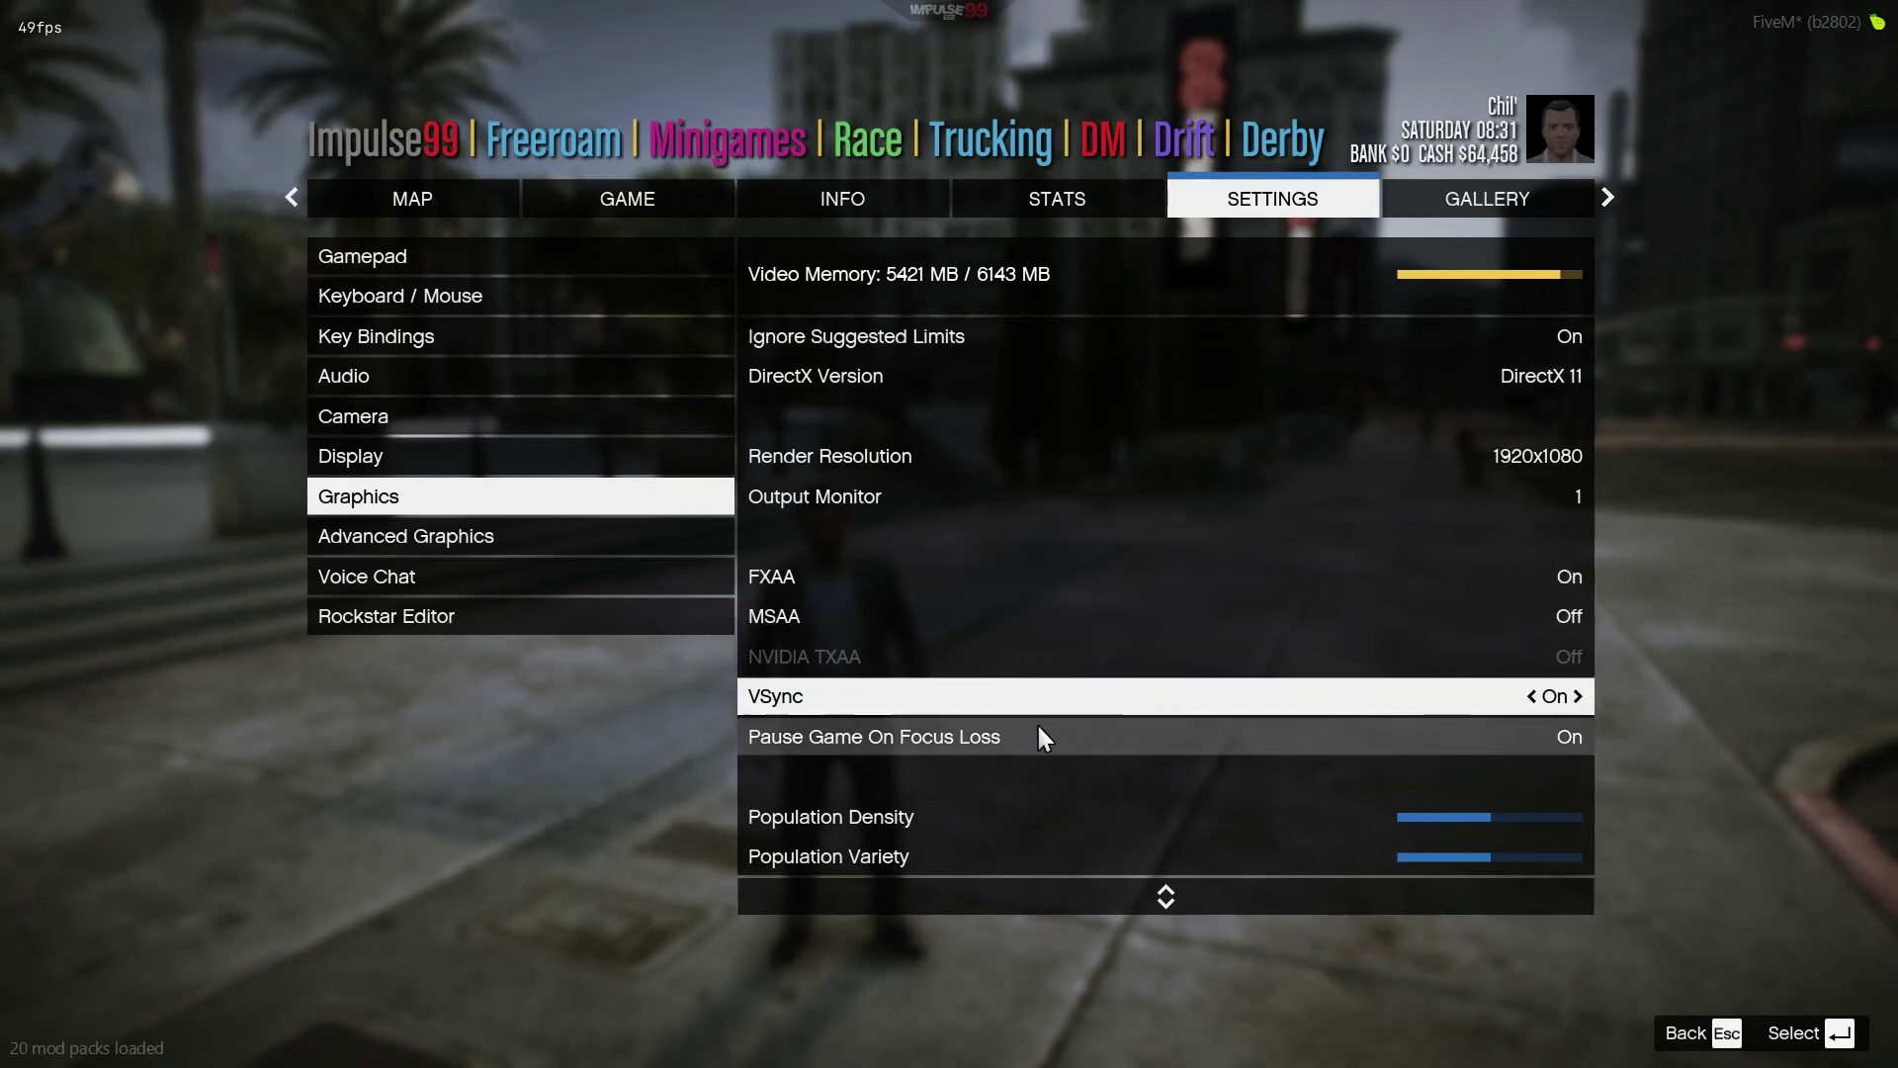
scroll(1033, 733, down, 7)
scroll(1029, 731, up, 3)
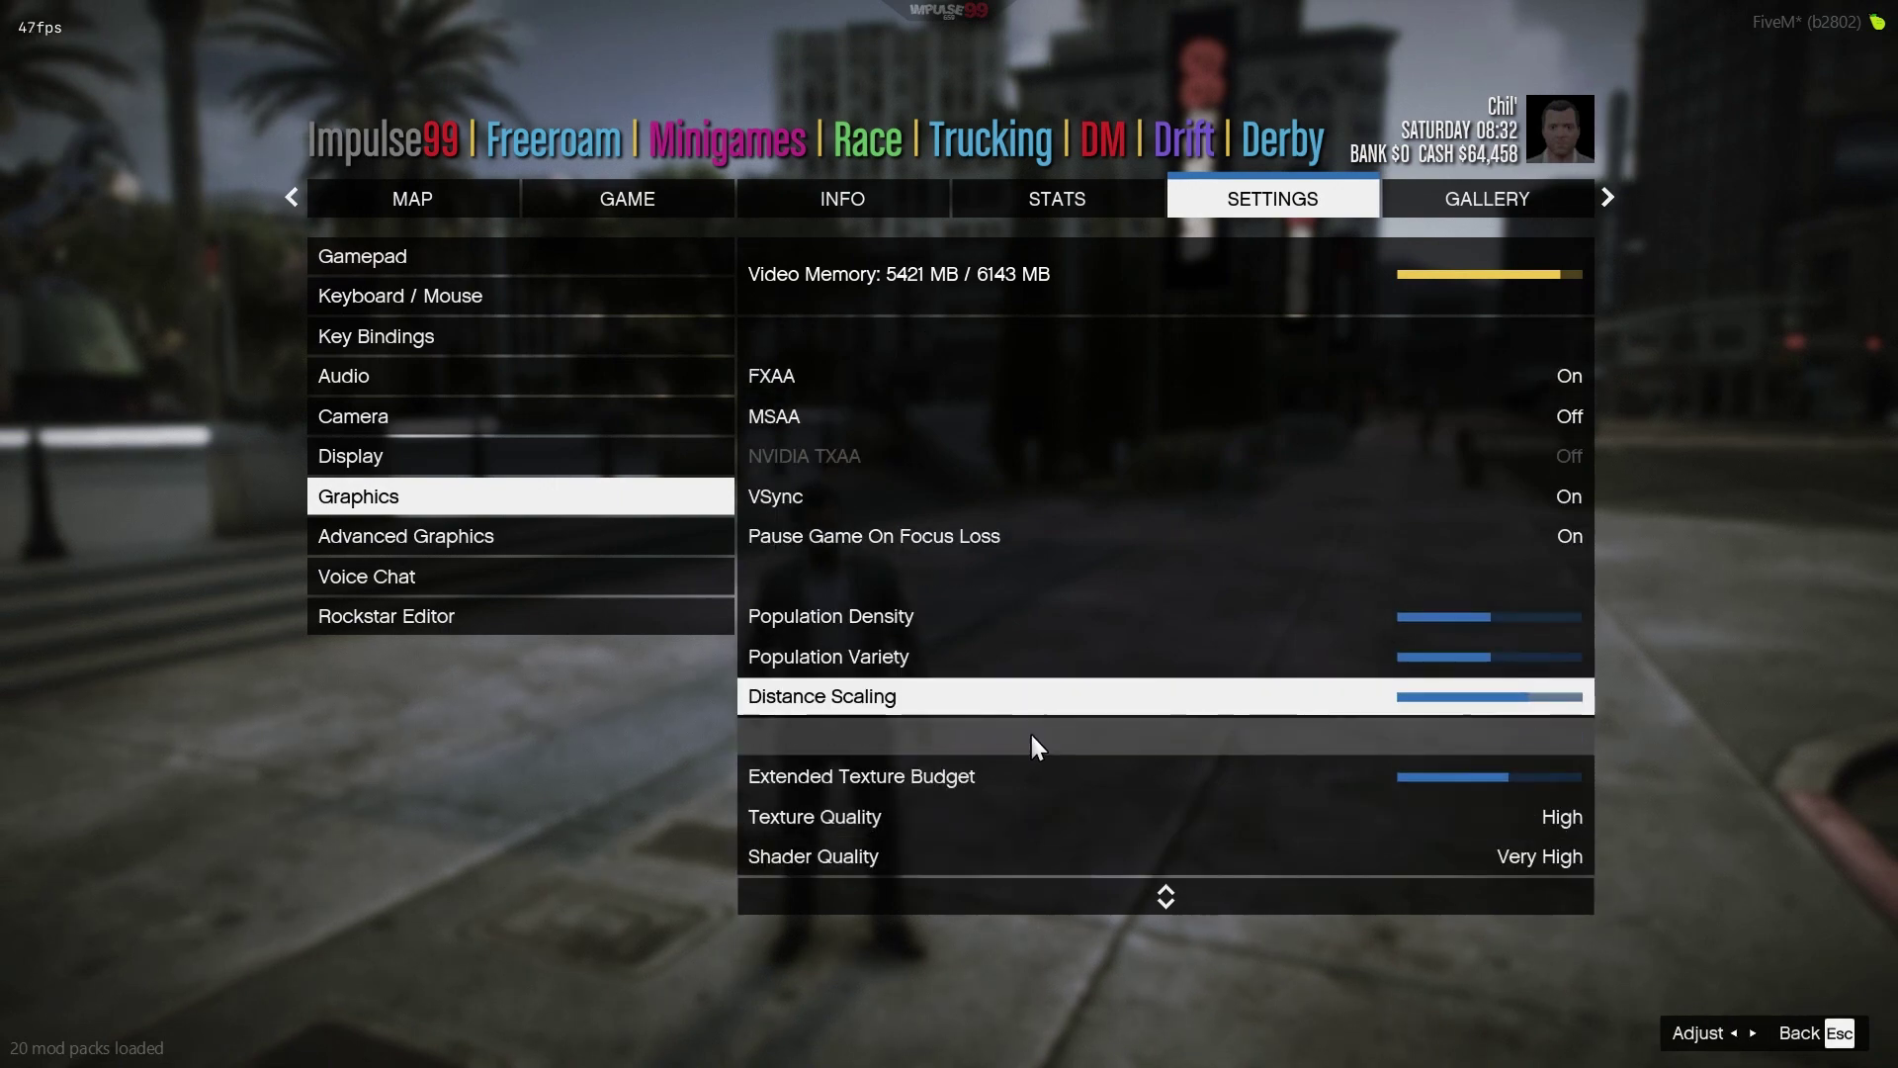
Raise Population Density and Population Variety by one notch each.
click(1439, 626)
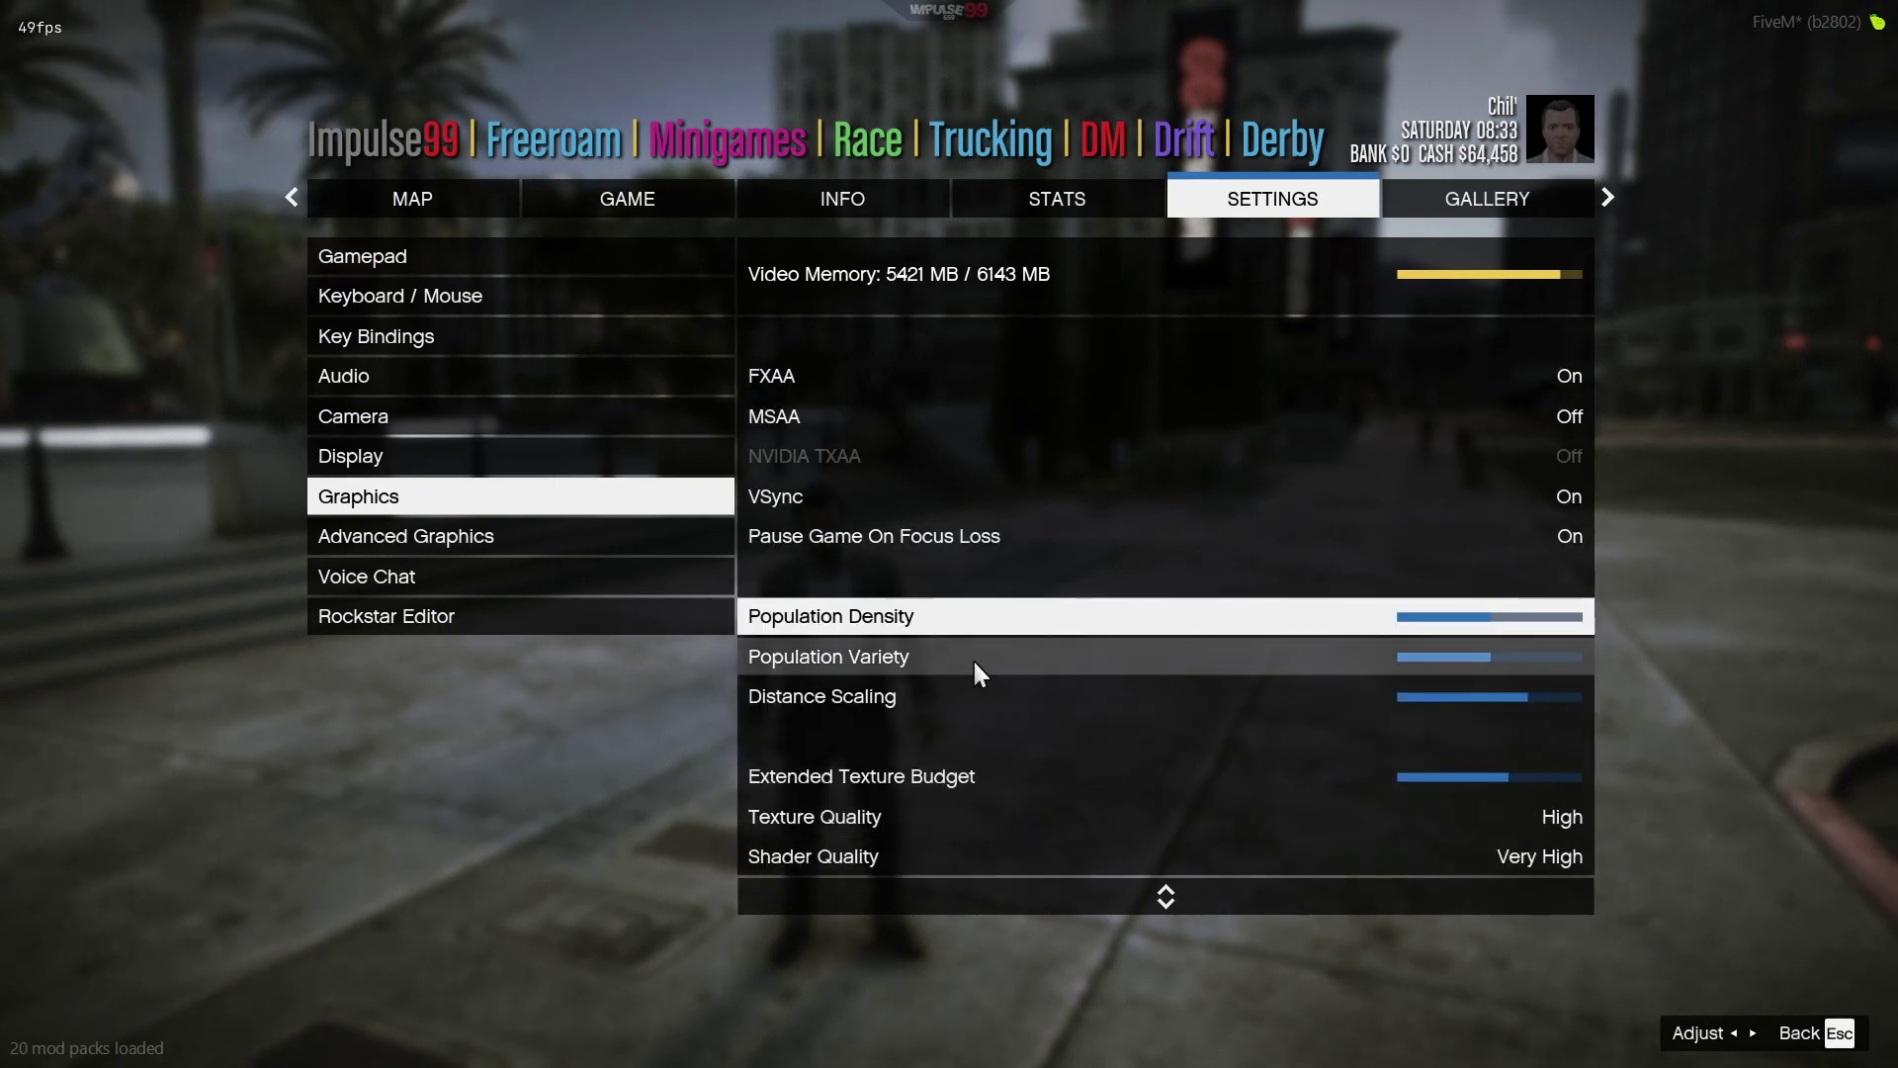
key(Right)
click(1087, 676)
key(Right)
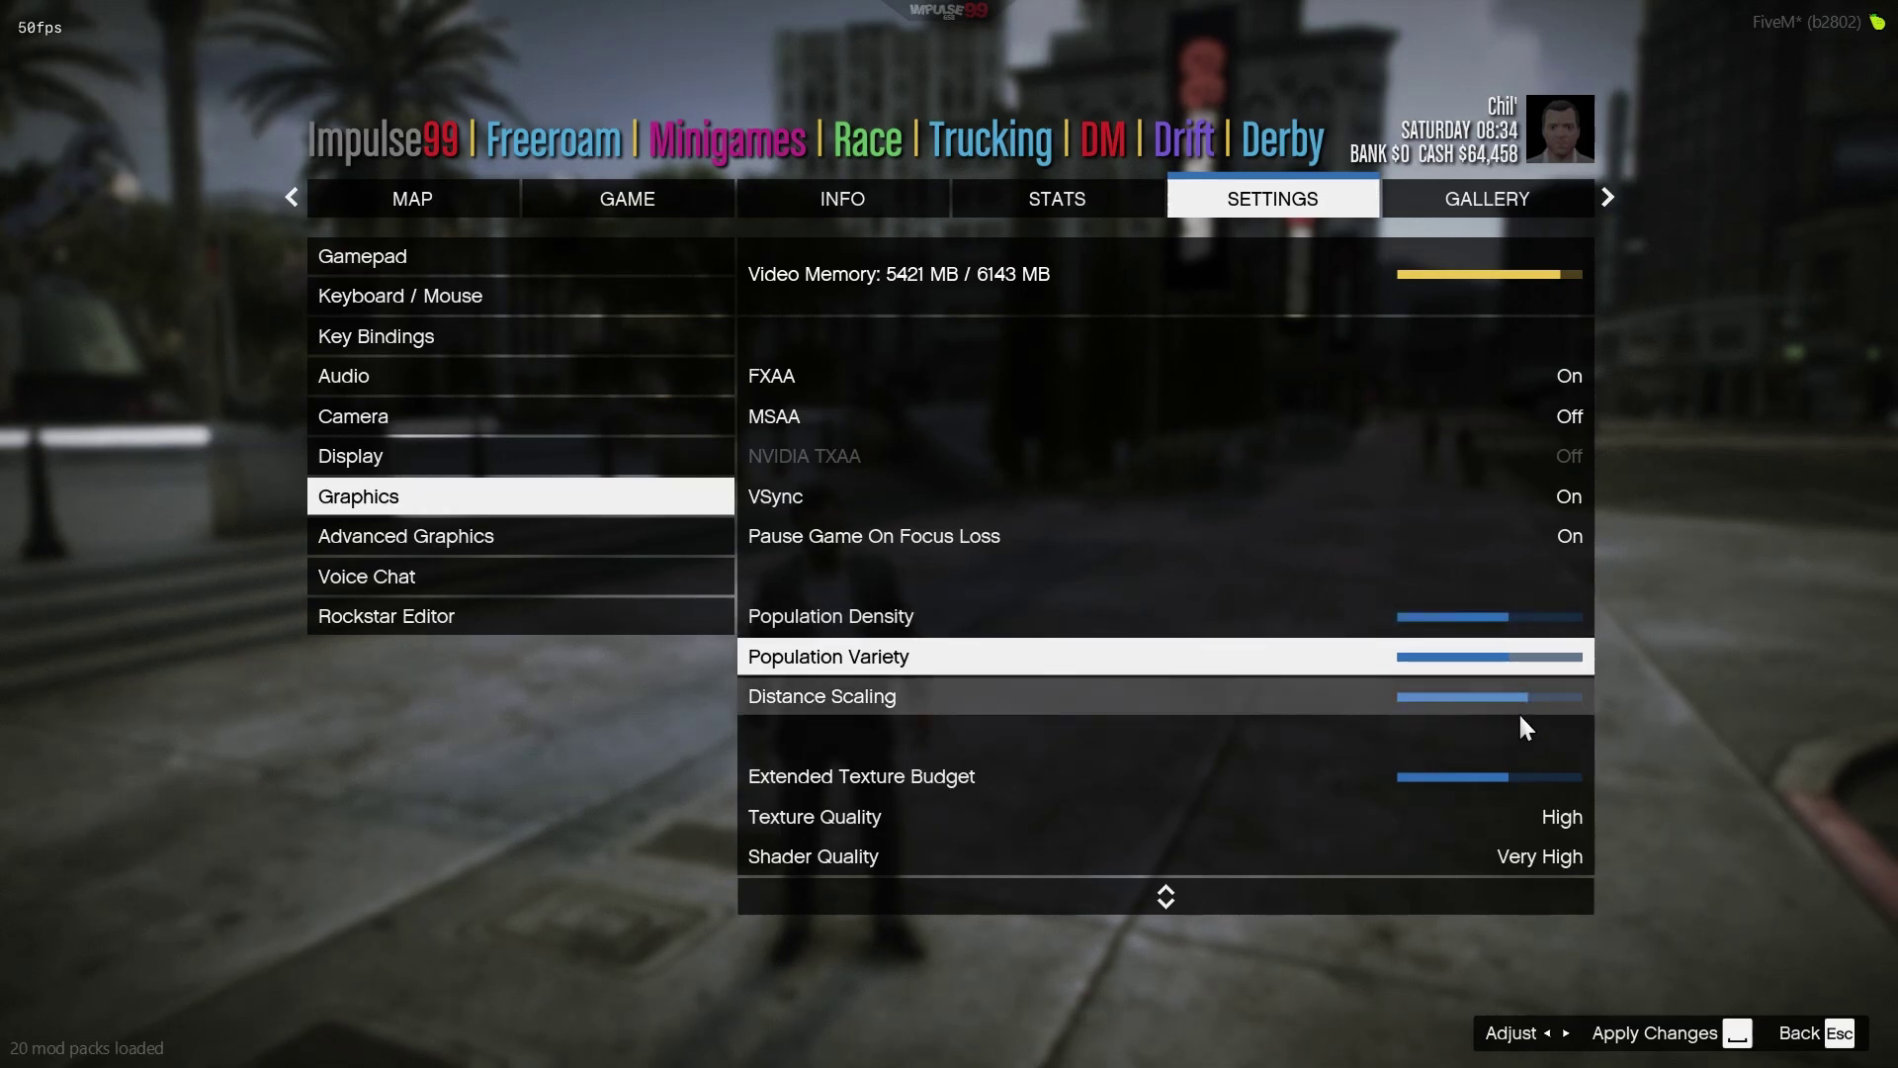
Review Distance Scaling, Extended Texture Budget and the quality options from Texture Quality through Particles Quality.
click(1551, 702)
click(1569, 704)
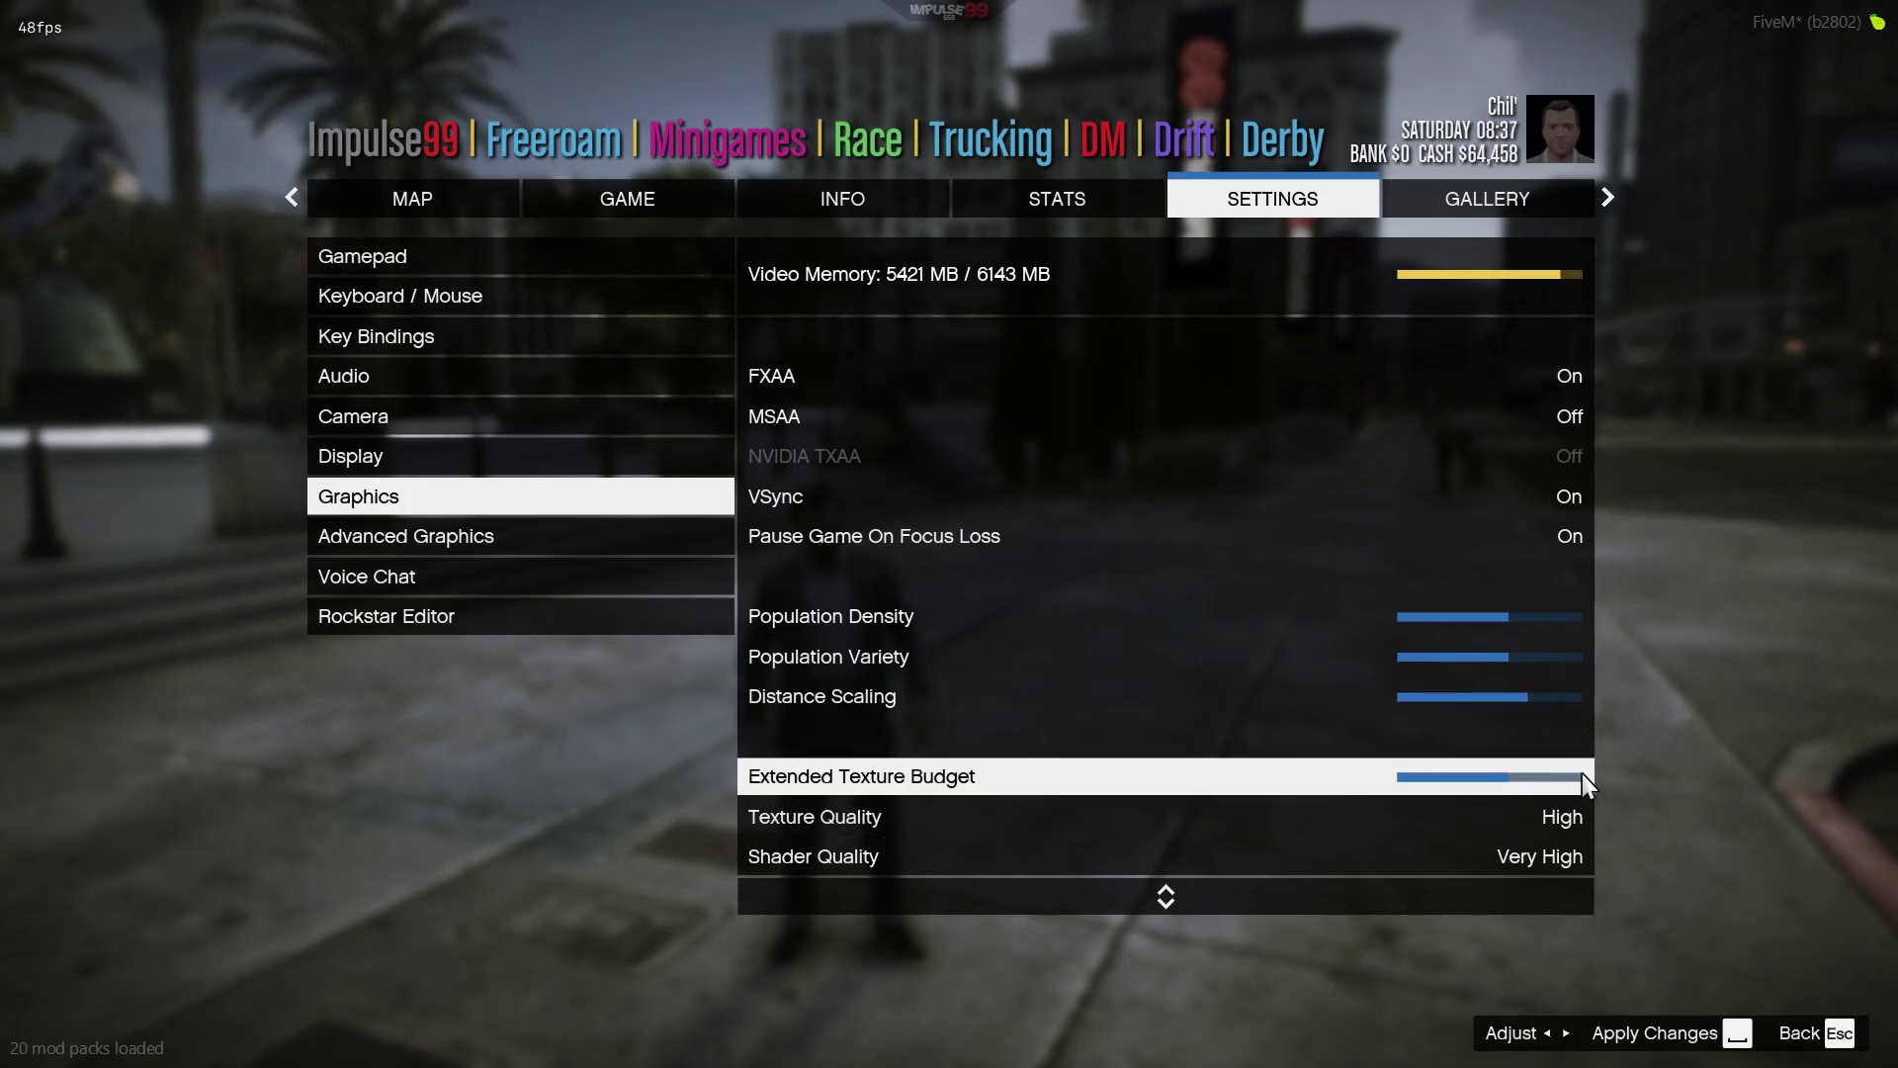
scroll(1244, 722, down, 5)
scroll(1248, 703, down, 2)
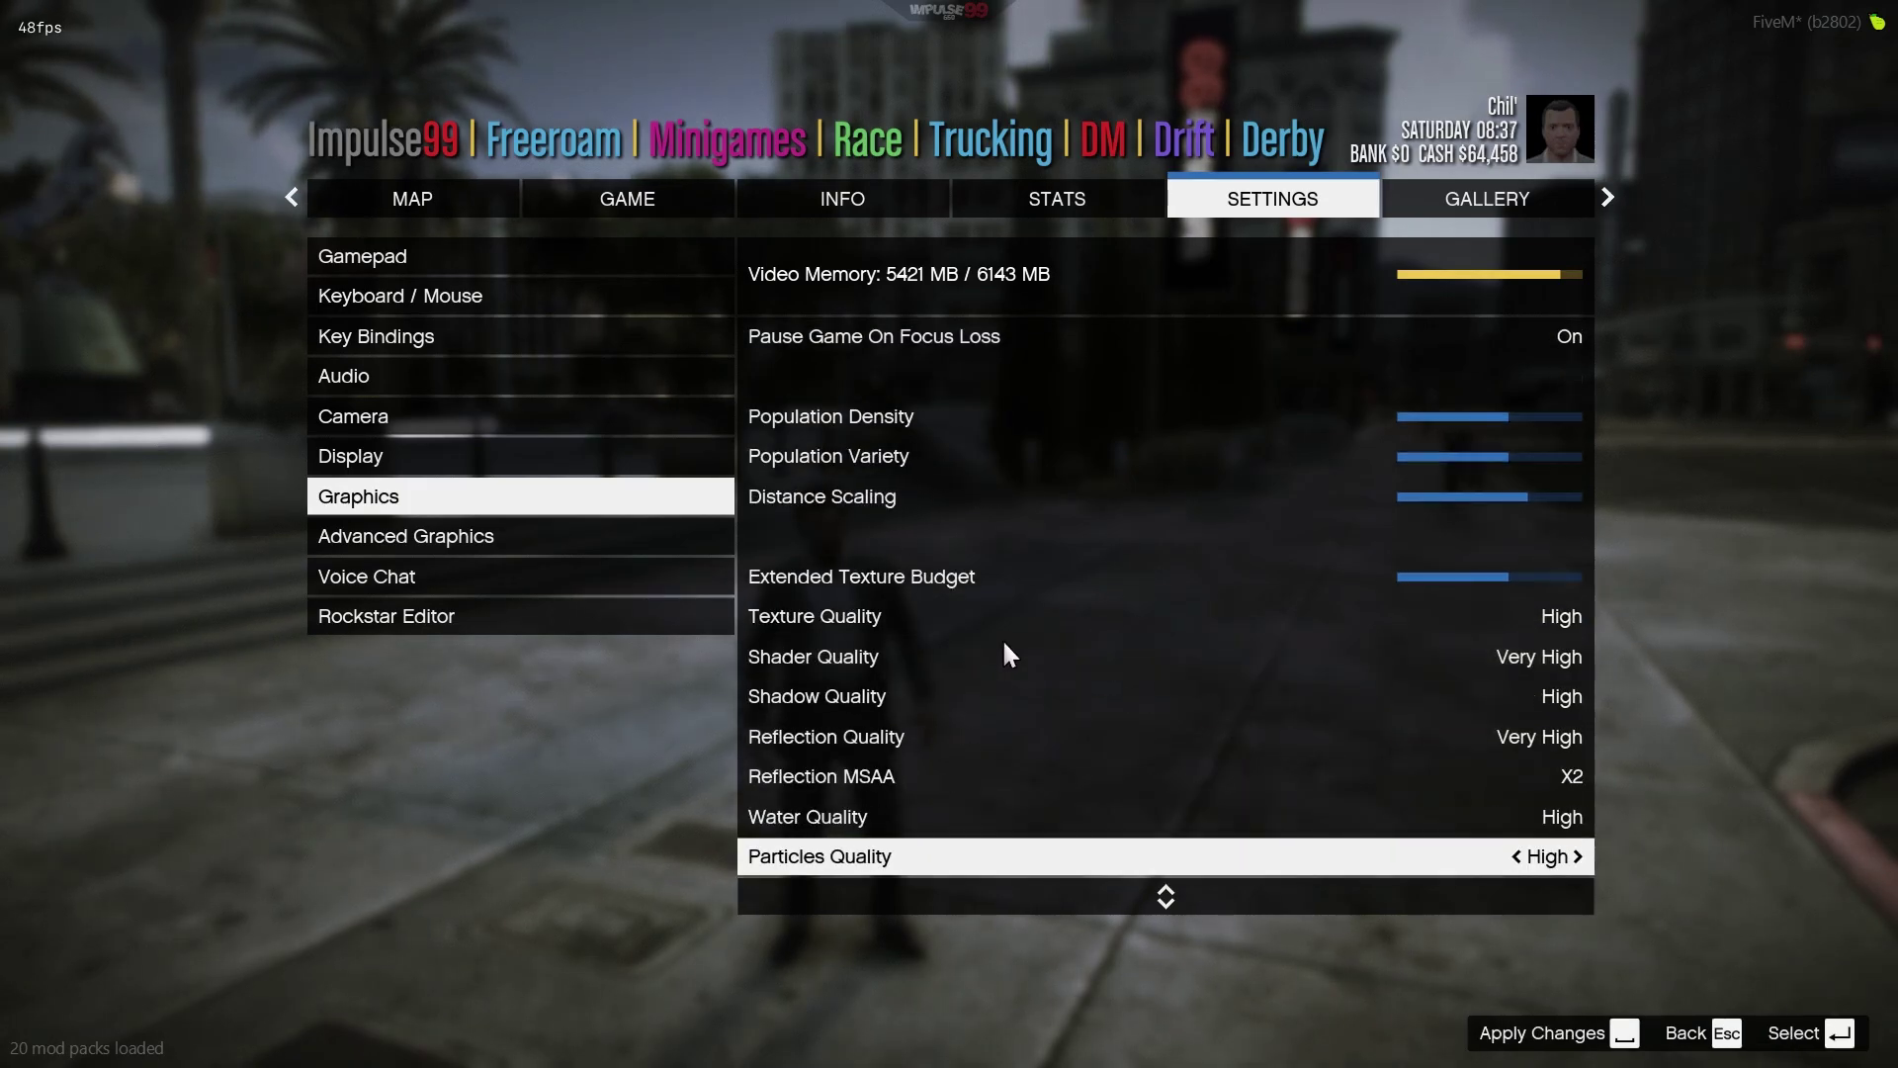